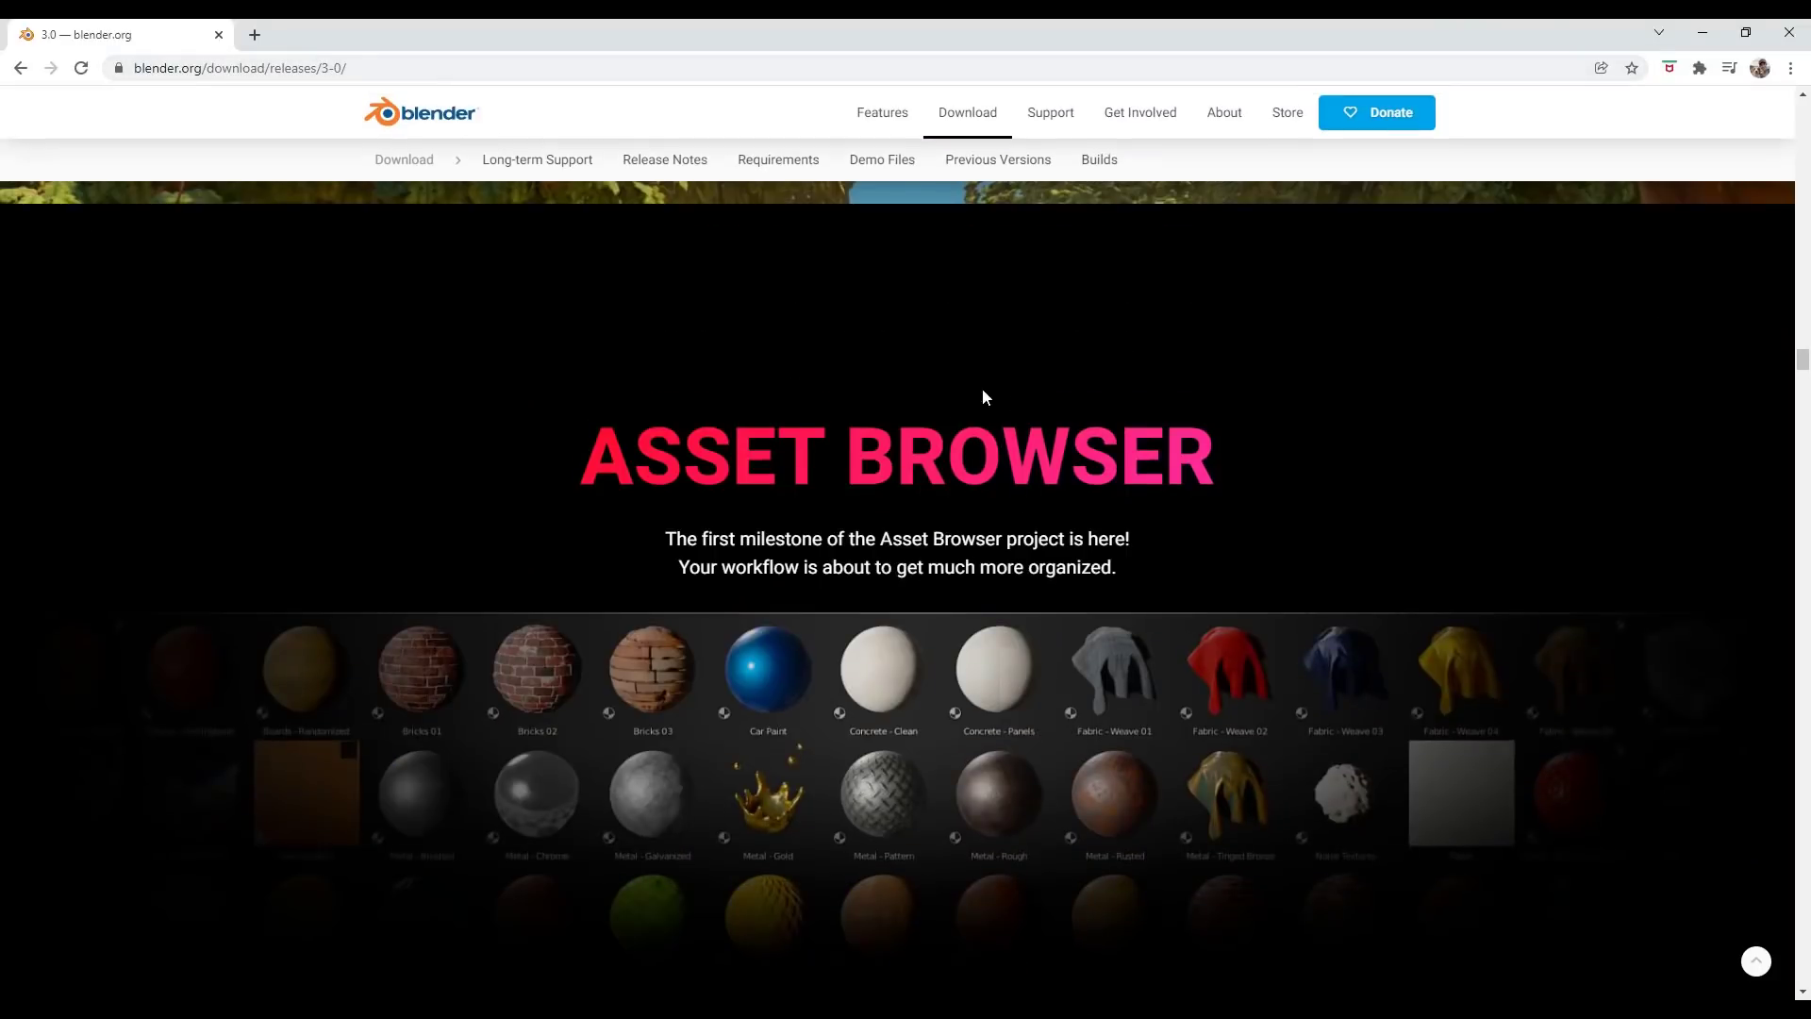
Look through the Asset Browser section of the 3.0 release page and open the Cube Diorama .blend demo file link.
{"action": "scroll", "coordinate": [1088, 463], "scroll_direction": "down", "scroll_amount": 6}
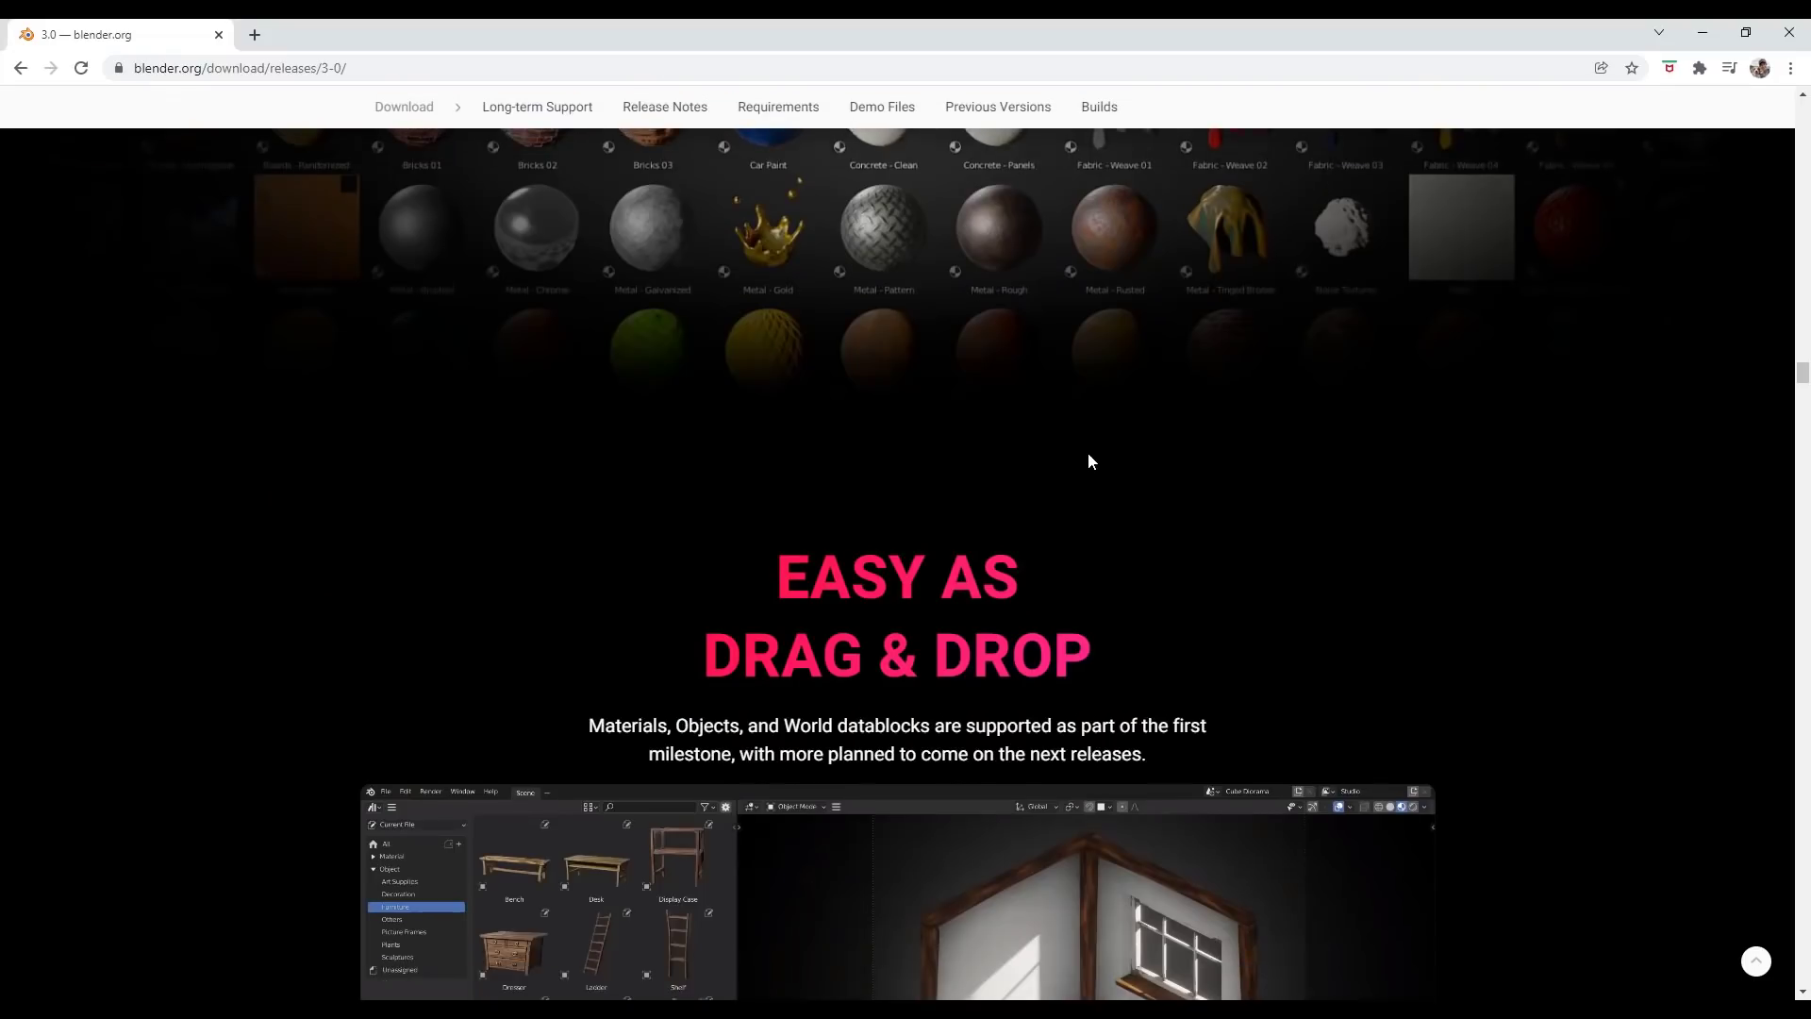
{"action": "scroll", "coordinate": [1088, 463], "scroll_direction": "down", "scroll_amount": 4}
{"action": "scroll", "coordinate": [1090, 458], "scroll_direction": "down", "scroll_amount": 5}
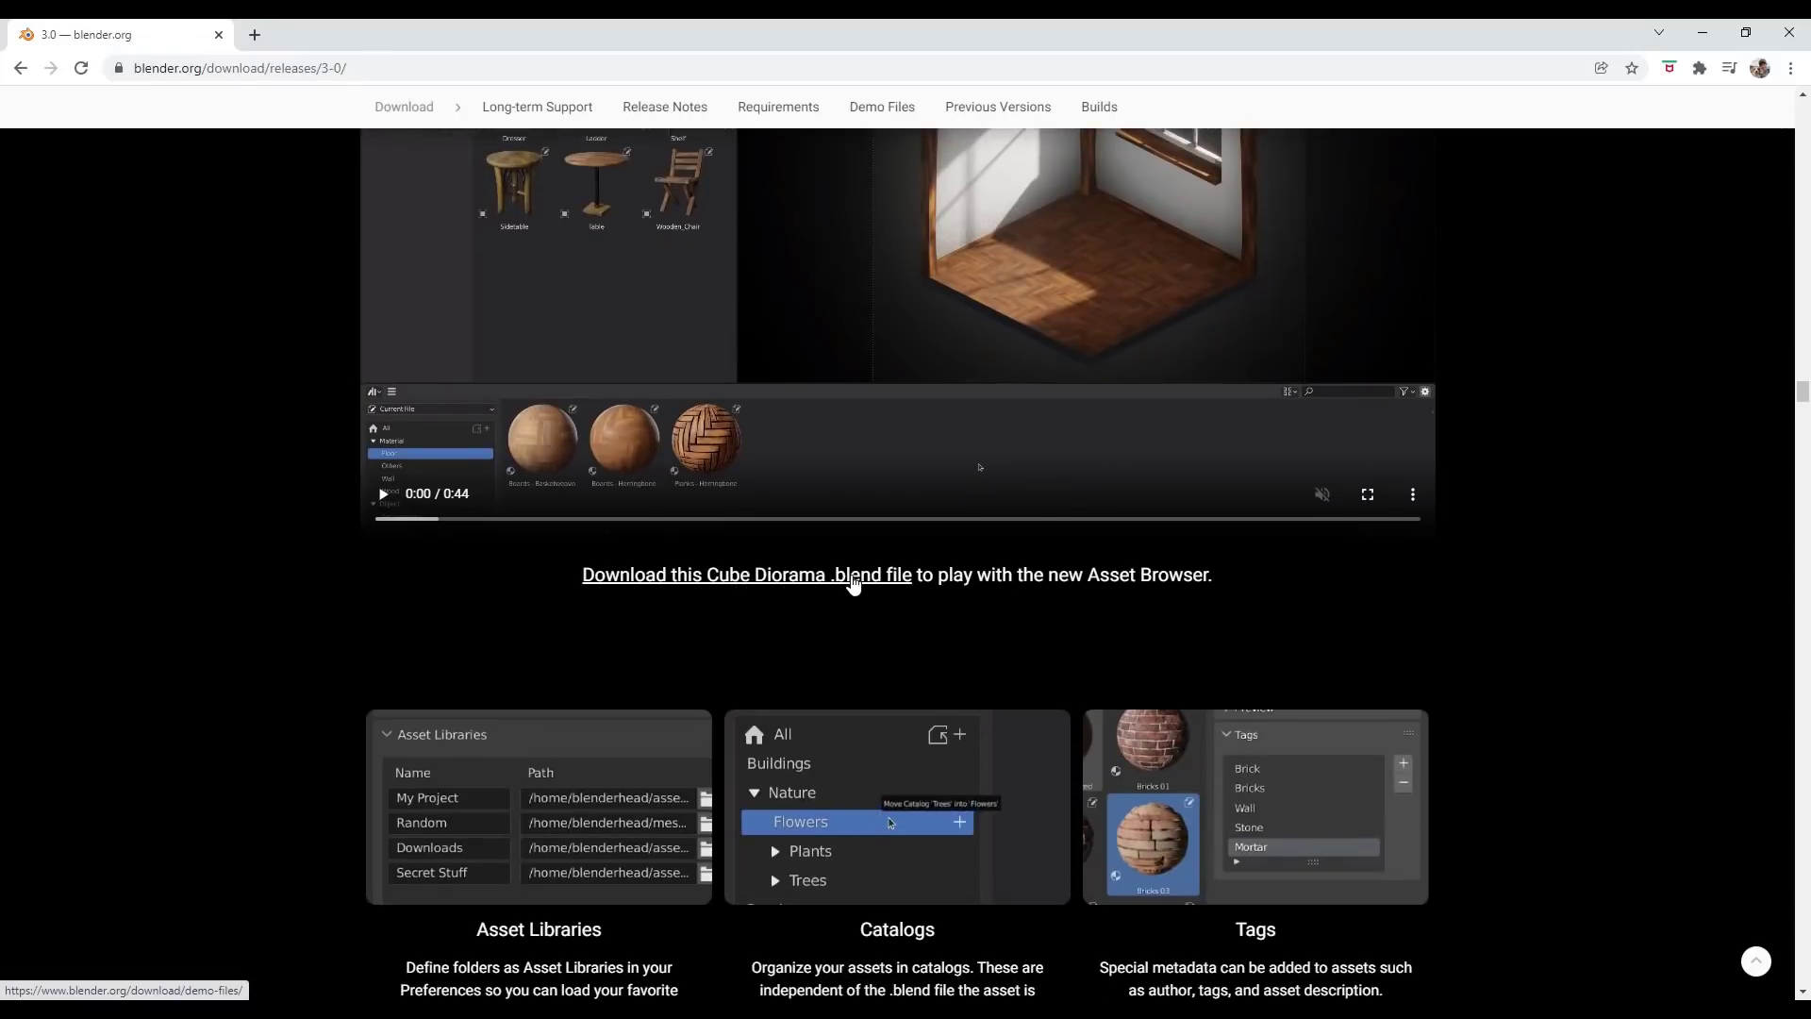
{"action": "left_click", "coordinate": [862, 578]}
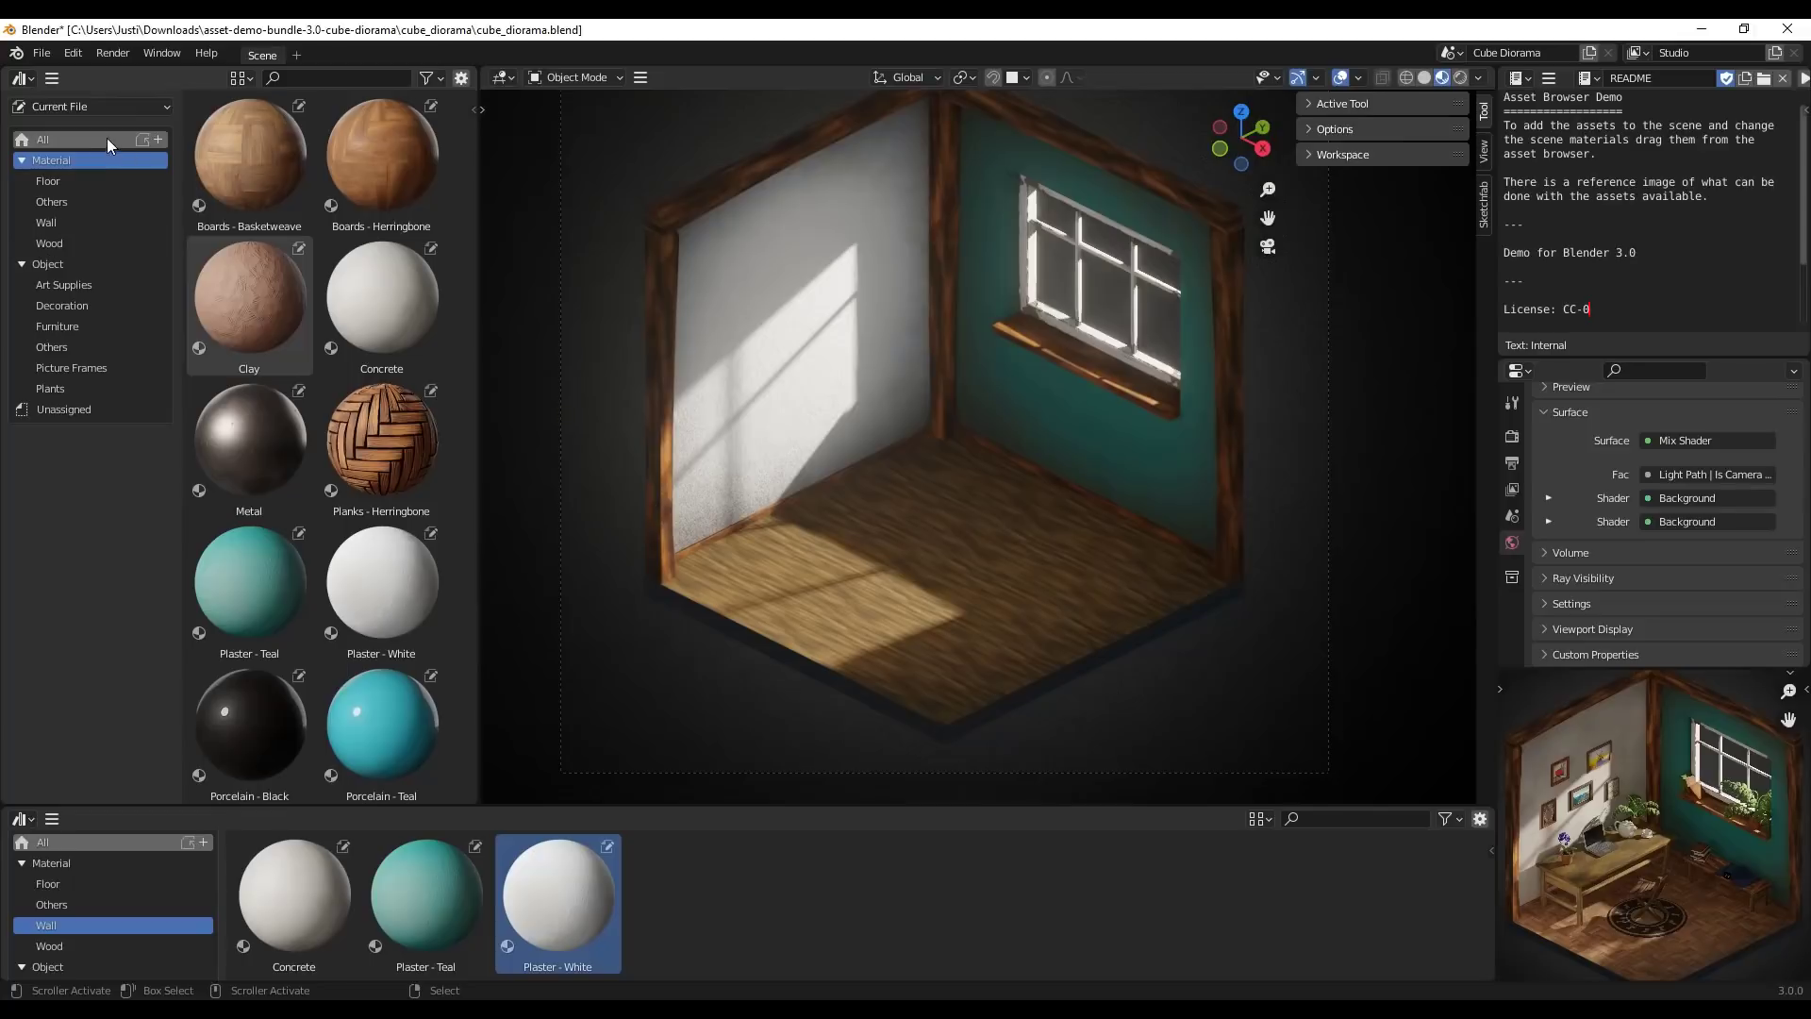
In Blender's cube_diorama.blend file, add a General Layout workspace and view the open side of the room.
{"action": "left_click", "coordinate": [23, 80]}
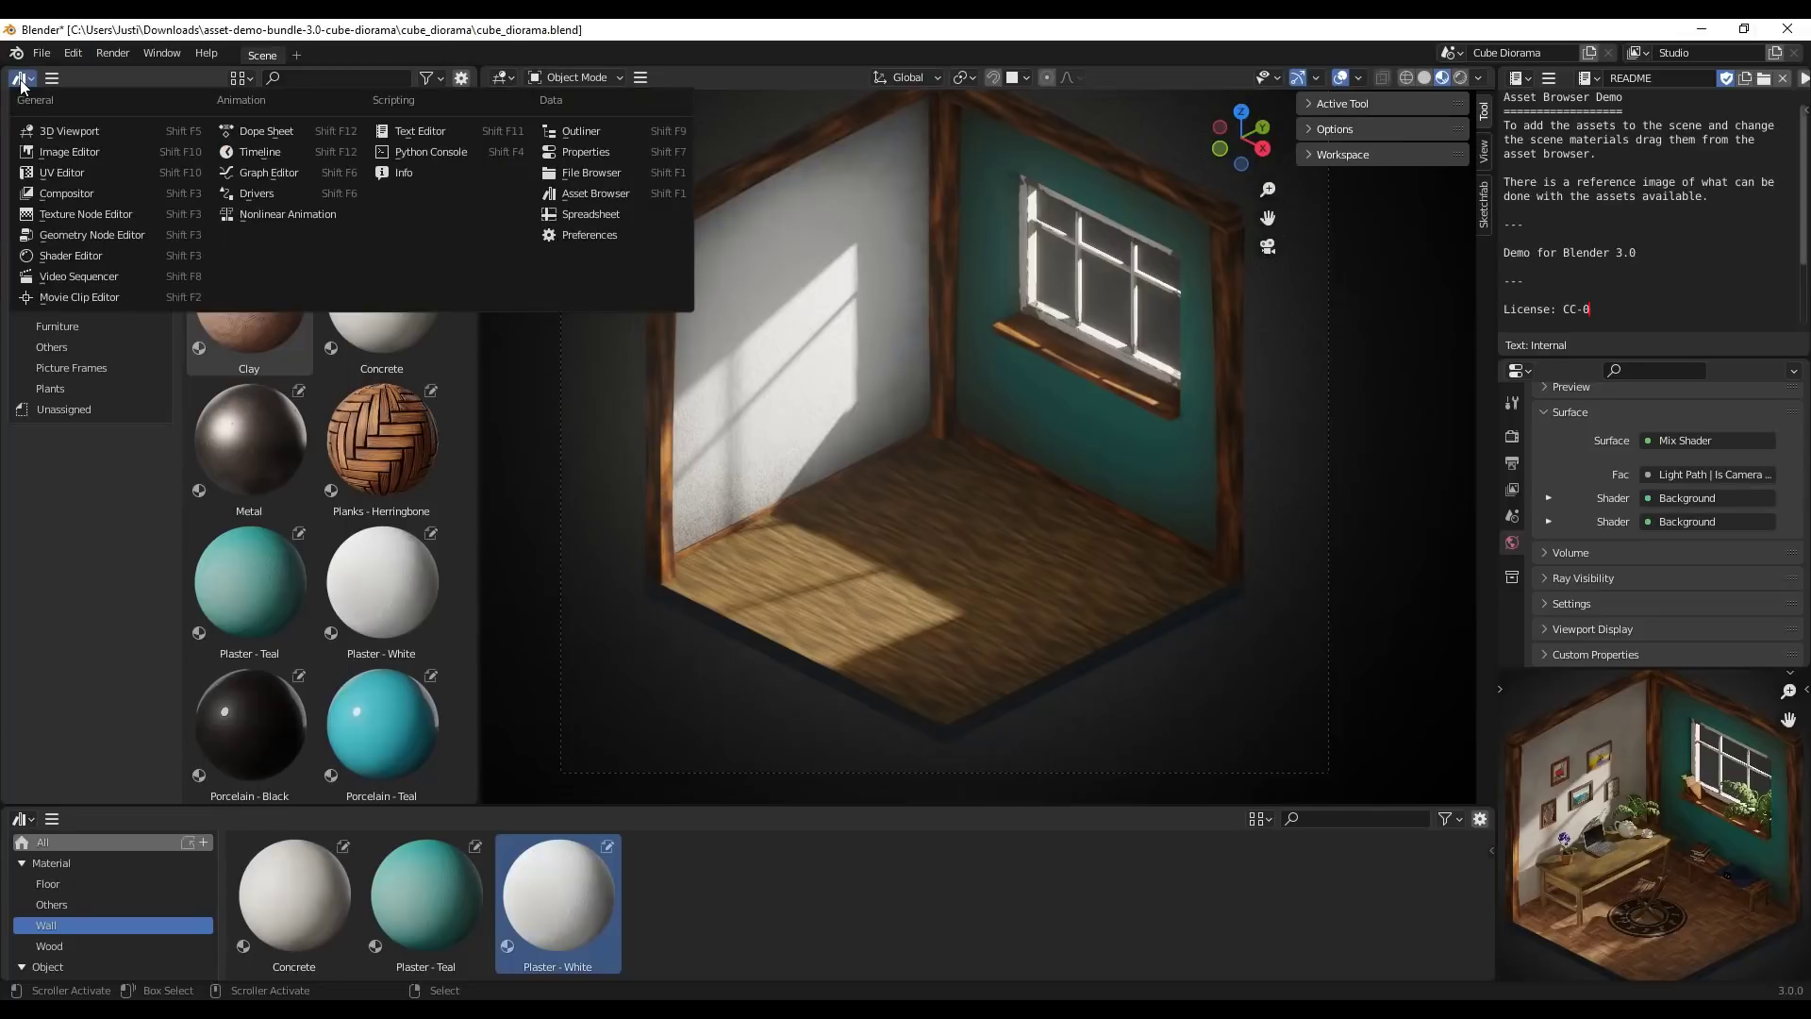
{"action": "key", "text": "Escape"}
{"action": "left_click", "coordinate": [293, 58]}
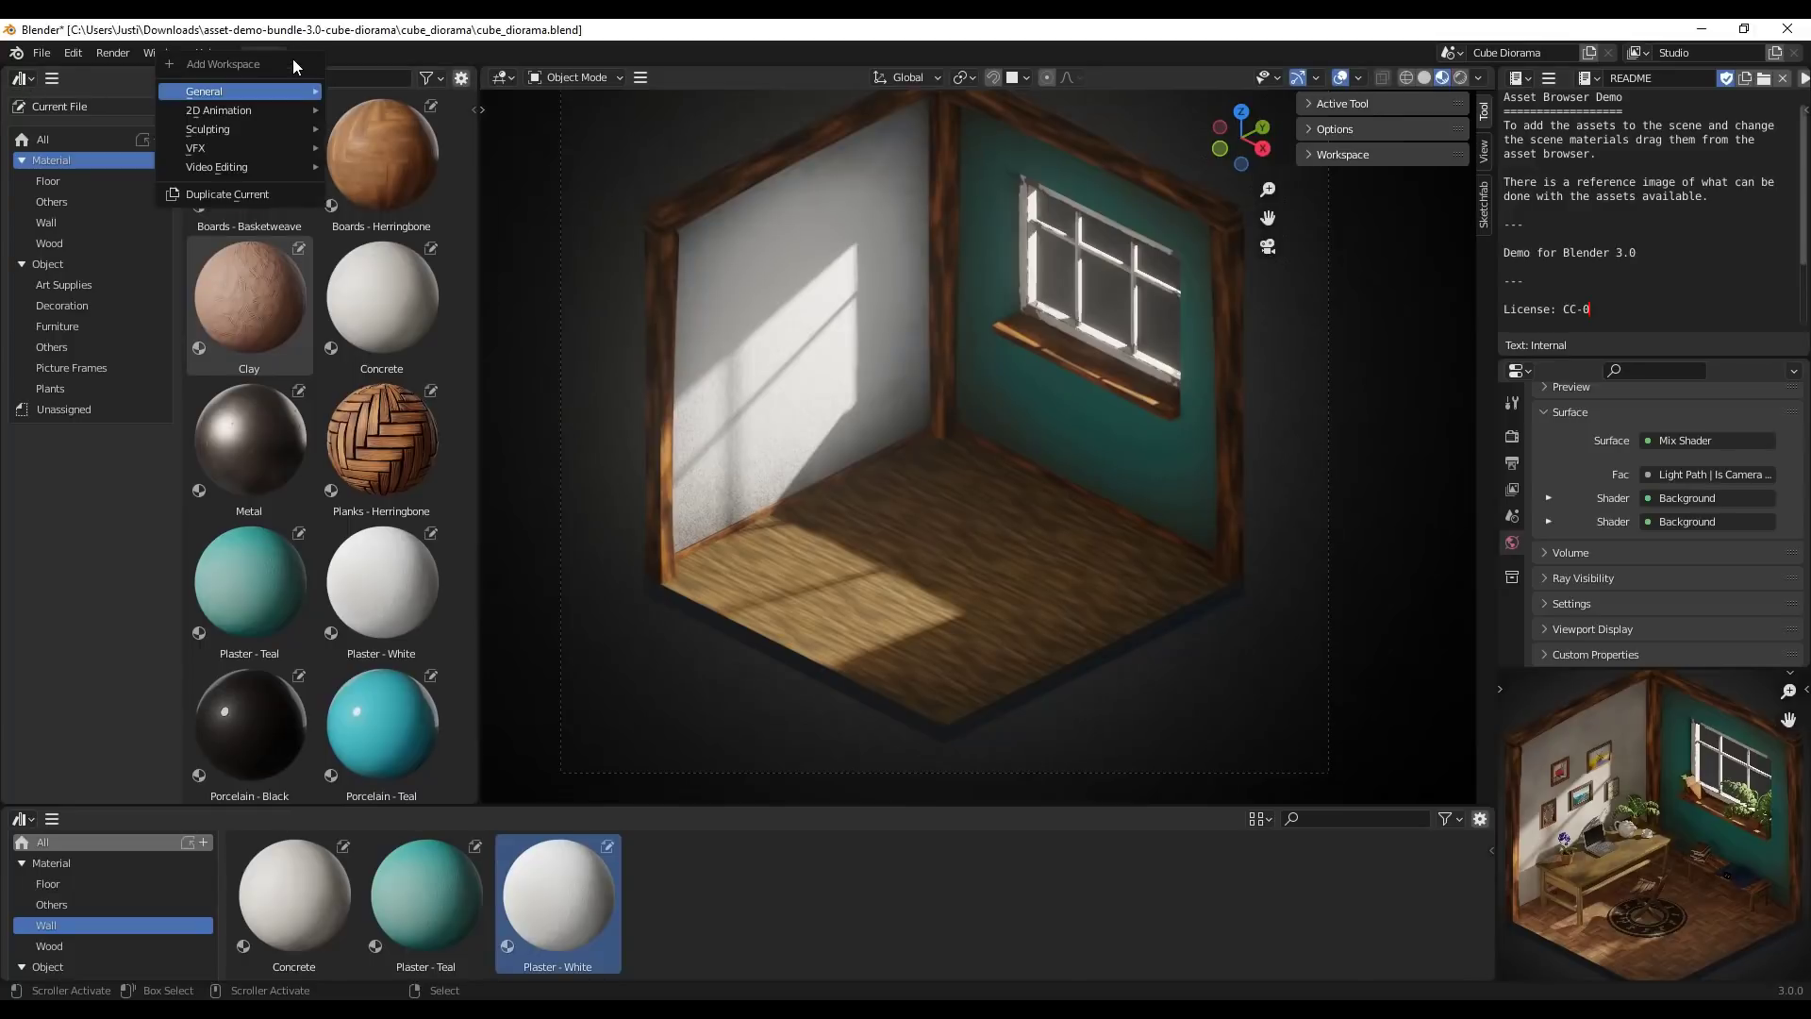
{"action": "mouse_move", "coordinate": [265, 85]}
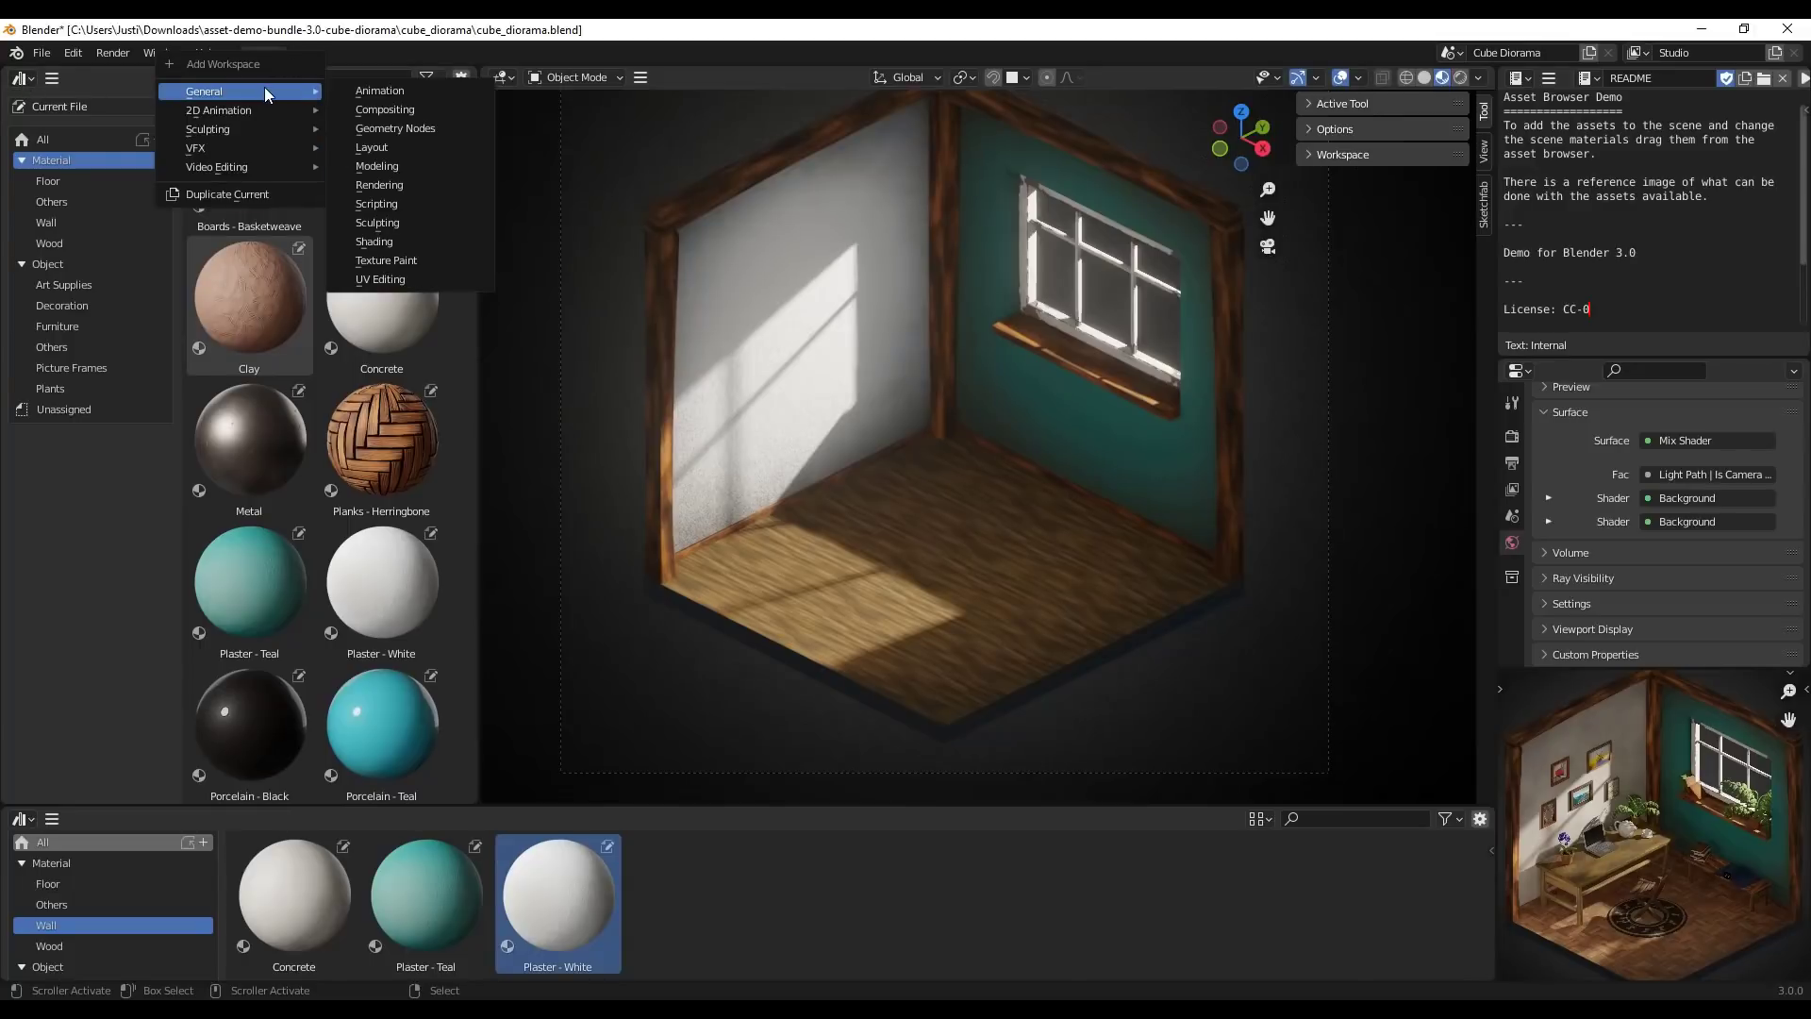
{"action": "left_click", "coordinate": [392, 149]}
{"action": "scroll", "coordinate": [772, 432], "scroll_direction": "down", "scroll_amount": 12}
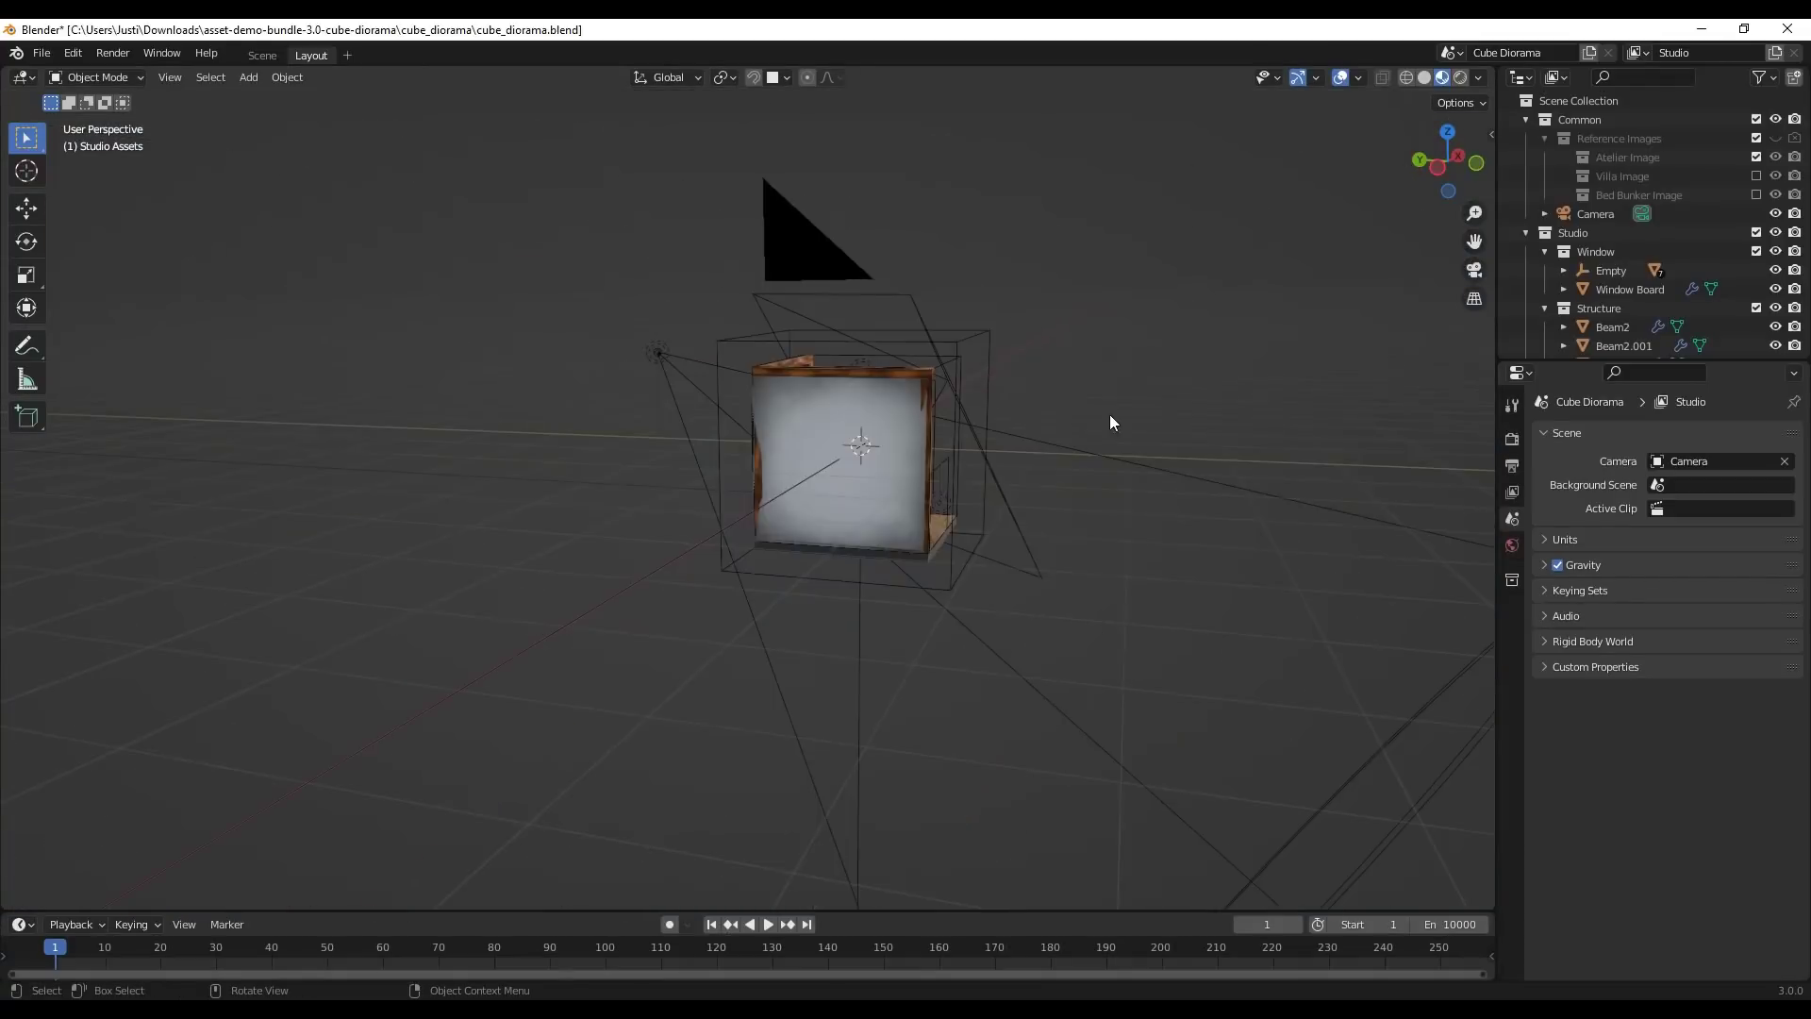
{"action": "middle_click_drag", "start_coordinate": [1112, 416], "coordinate": [1026, 408]}
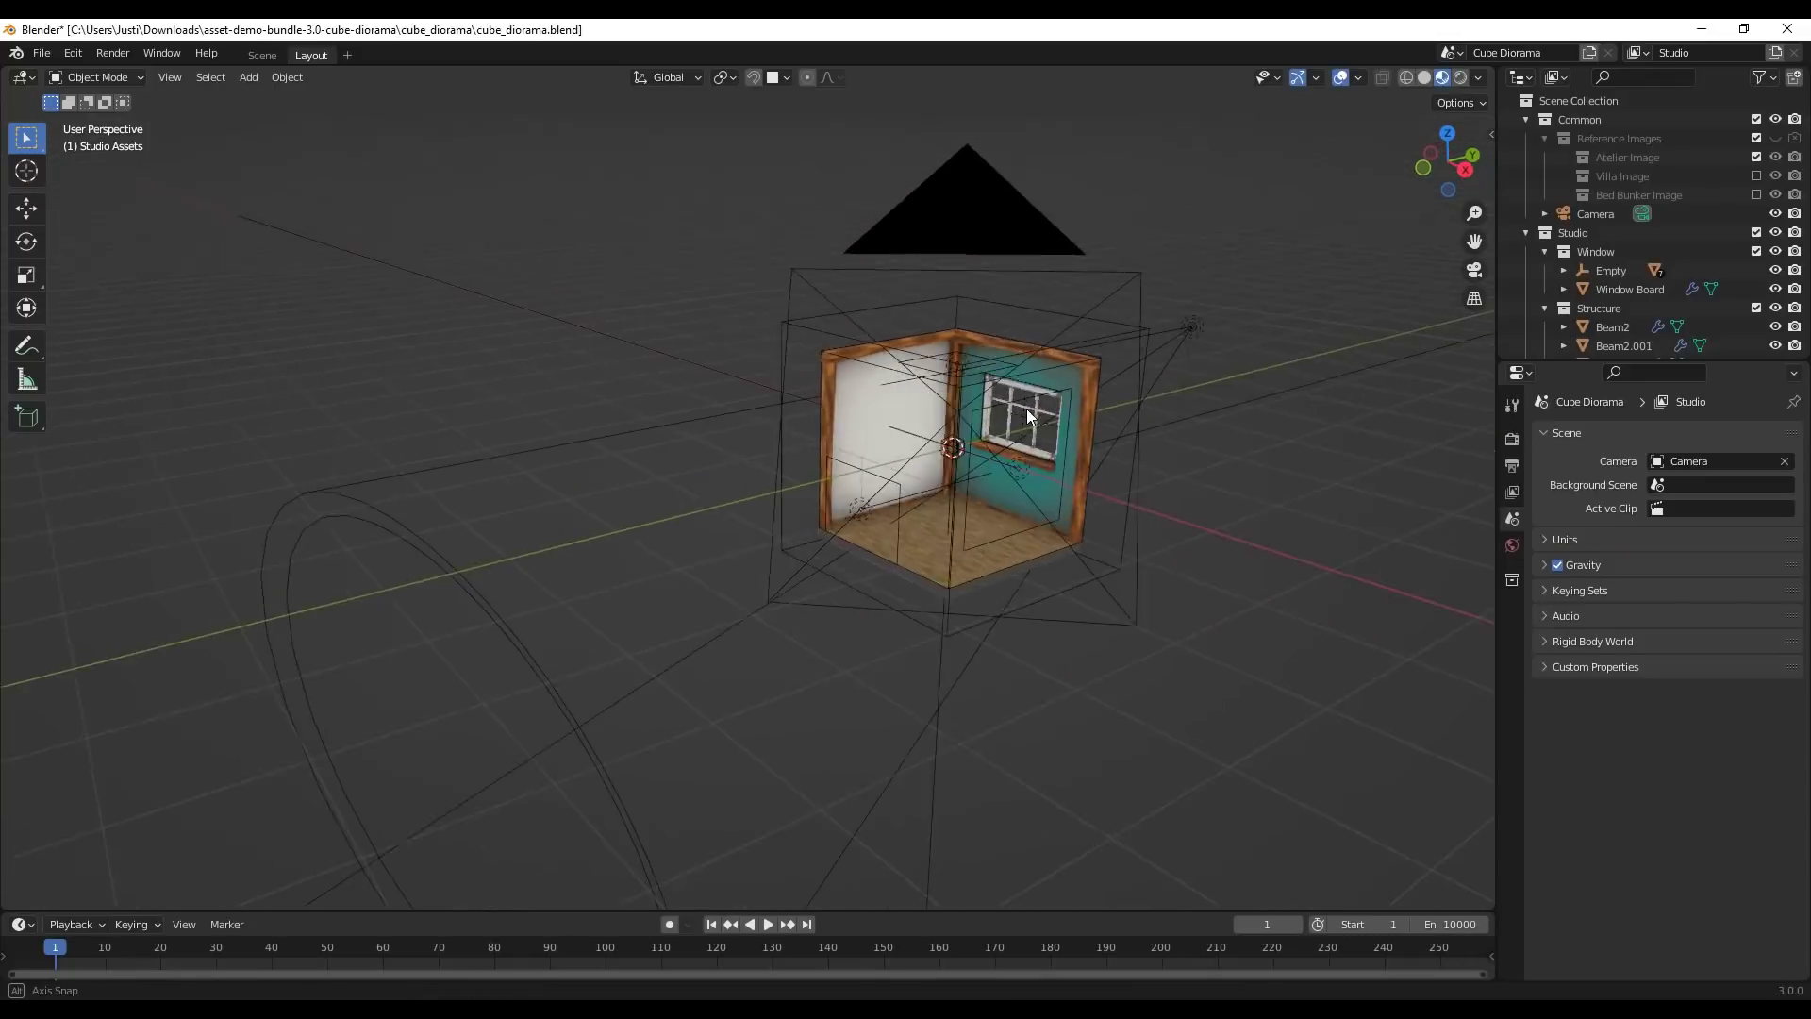
{"action": "scroll", "coordinate": [1041, 534], "scroll_direction": "up", "scroll_amount": 6}
{"action": "scroll", "coordinate": [803, 417], "scroll_direction": "down", "scroll_amount": 2}
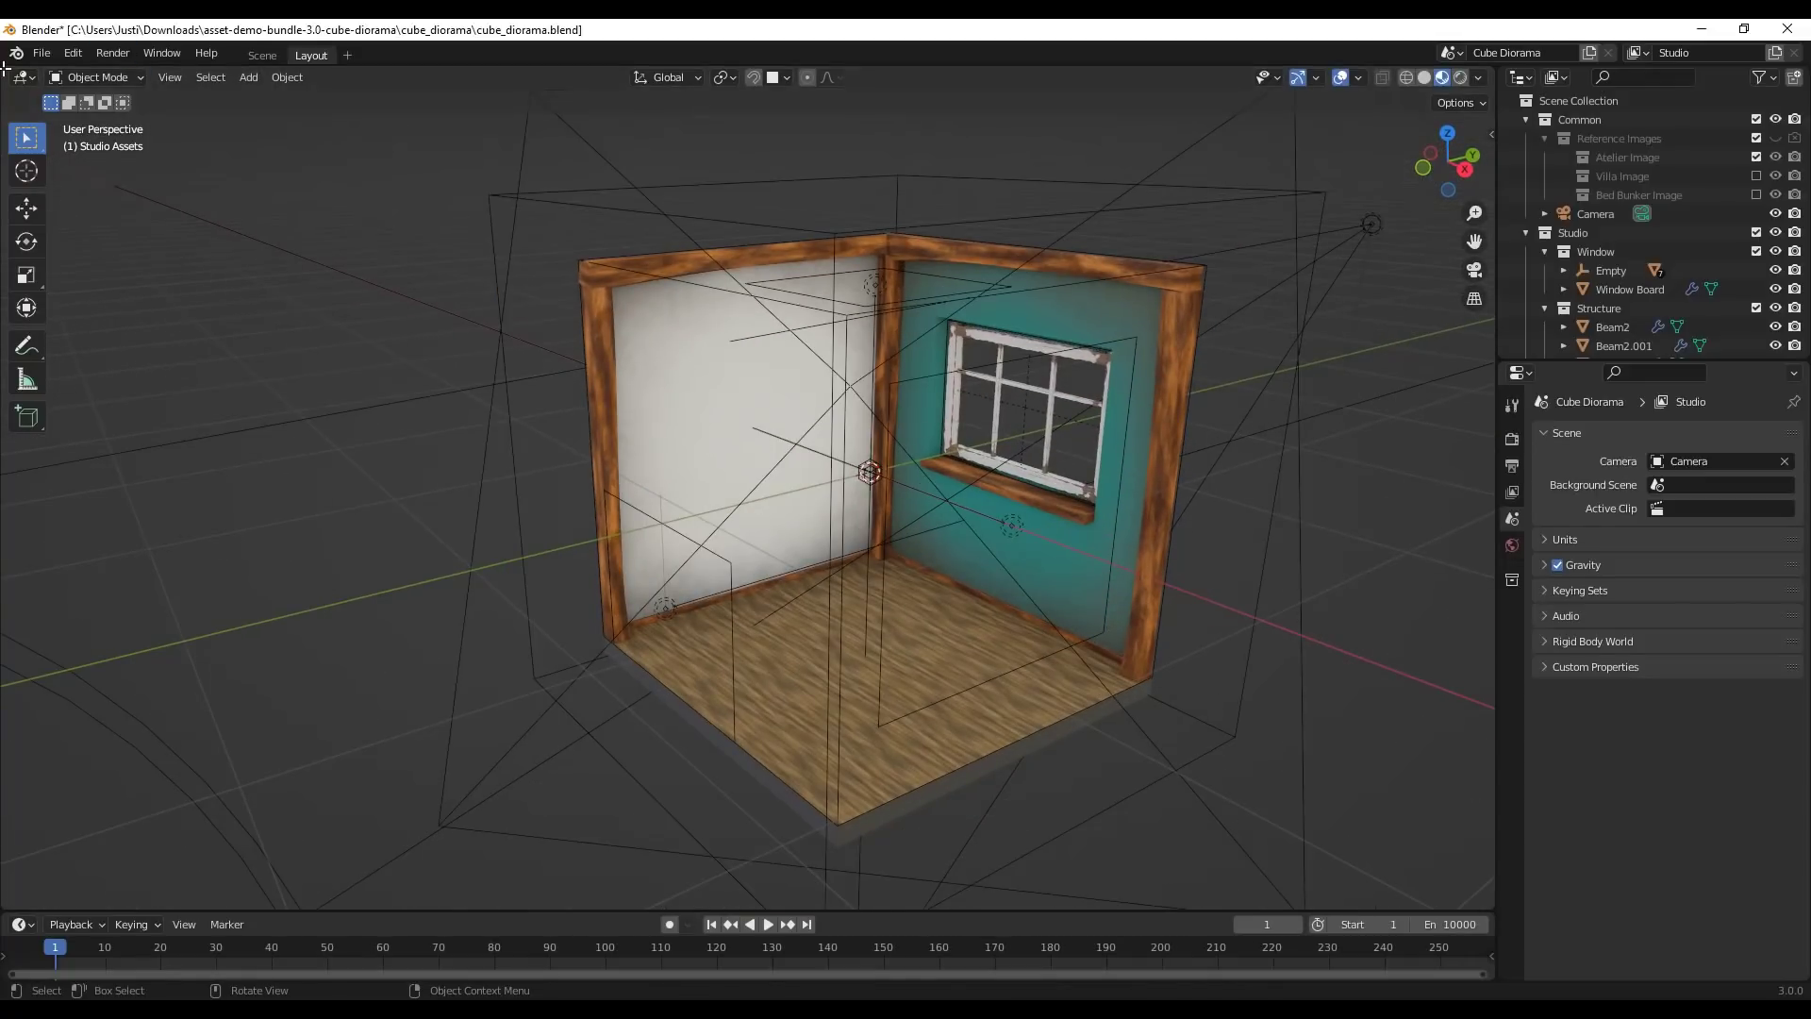
Split the 3D viewport vertically, turn the new area into an Asset Browser and widen it to four asset columns.
{"action": "left_click_drag", "start_coordinate": [4, 68], "coordinate": [466, 122]}
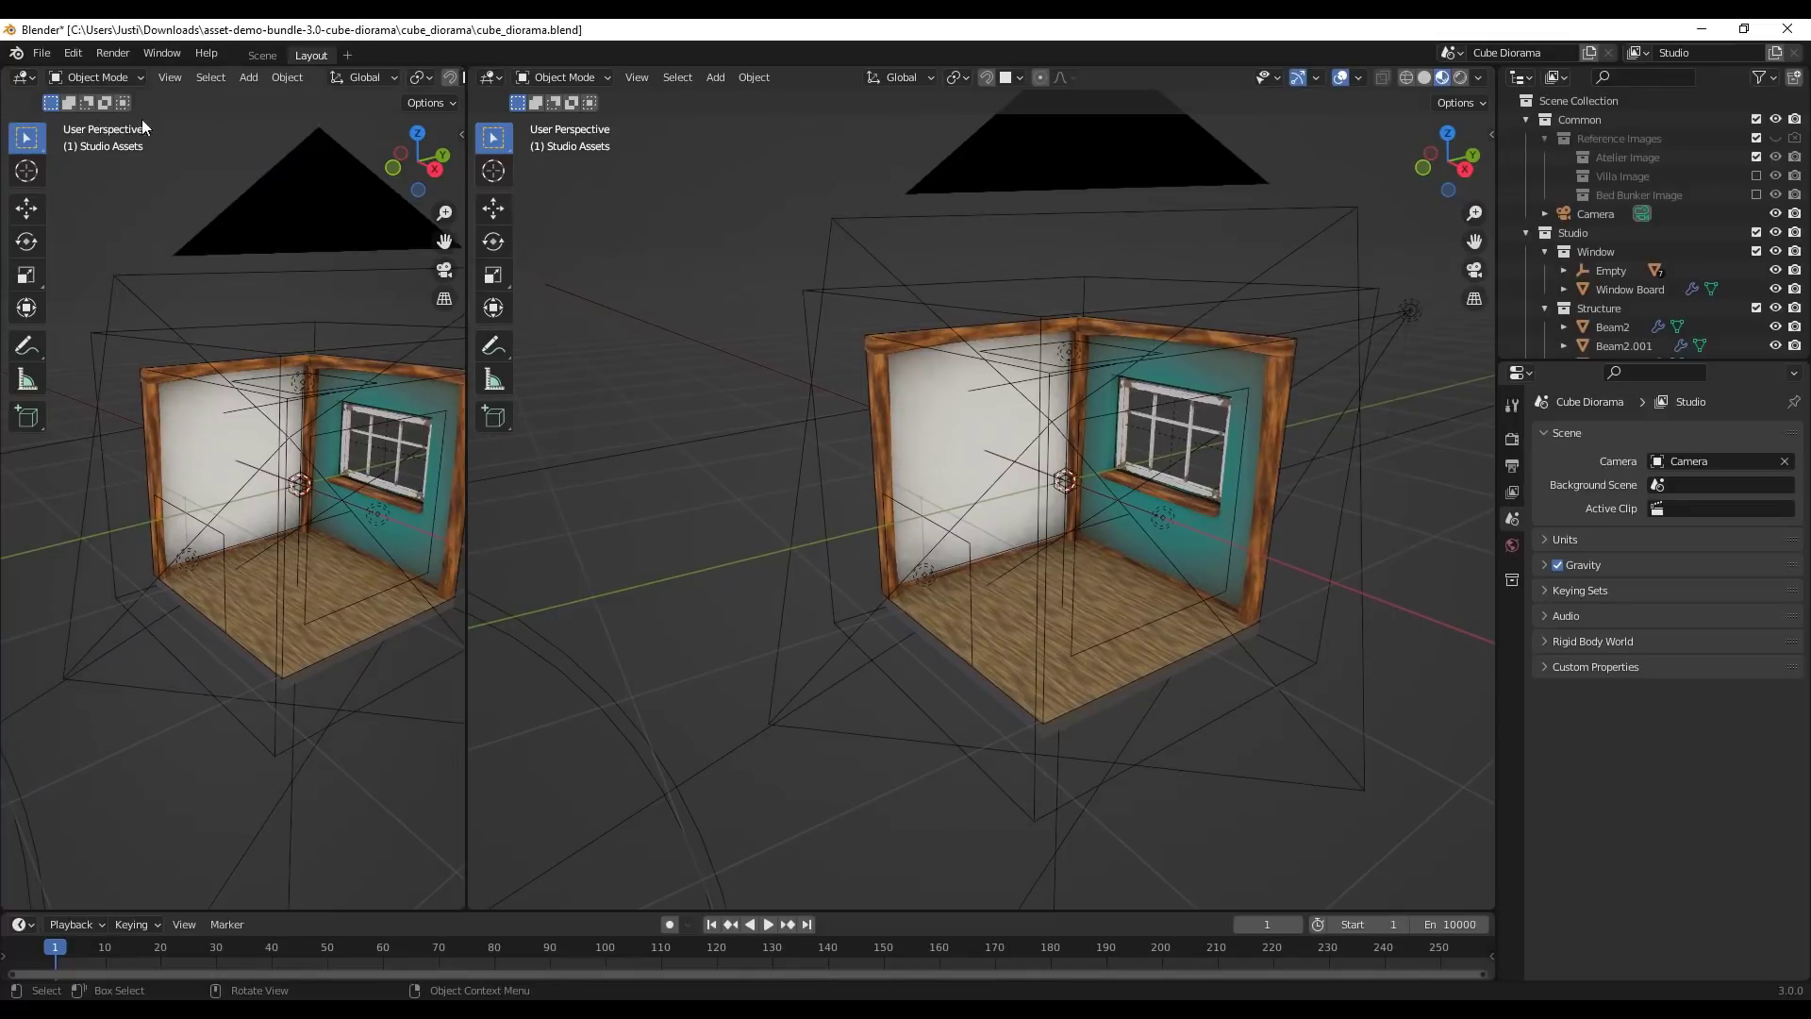
{"action": "left_click", "coordinate": [32, 84]}
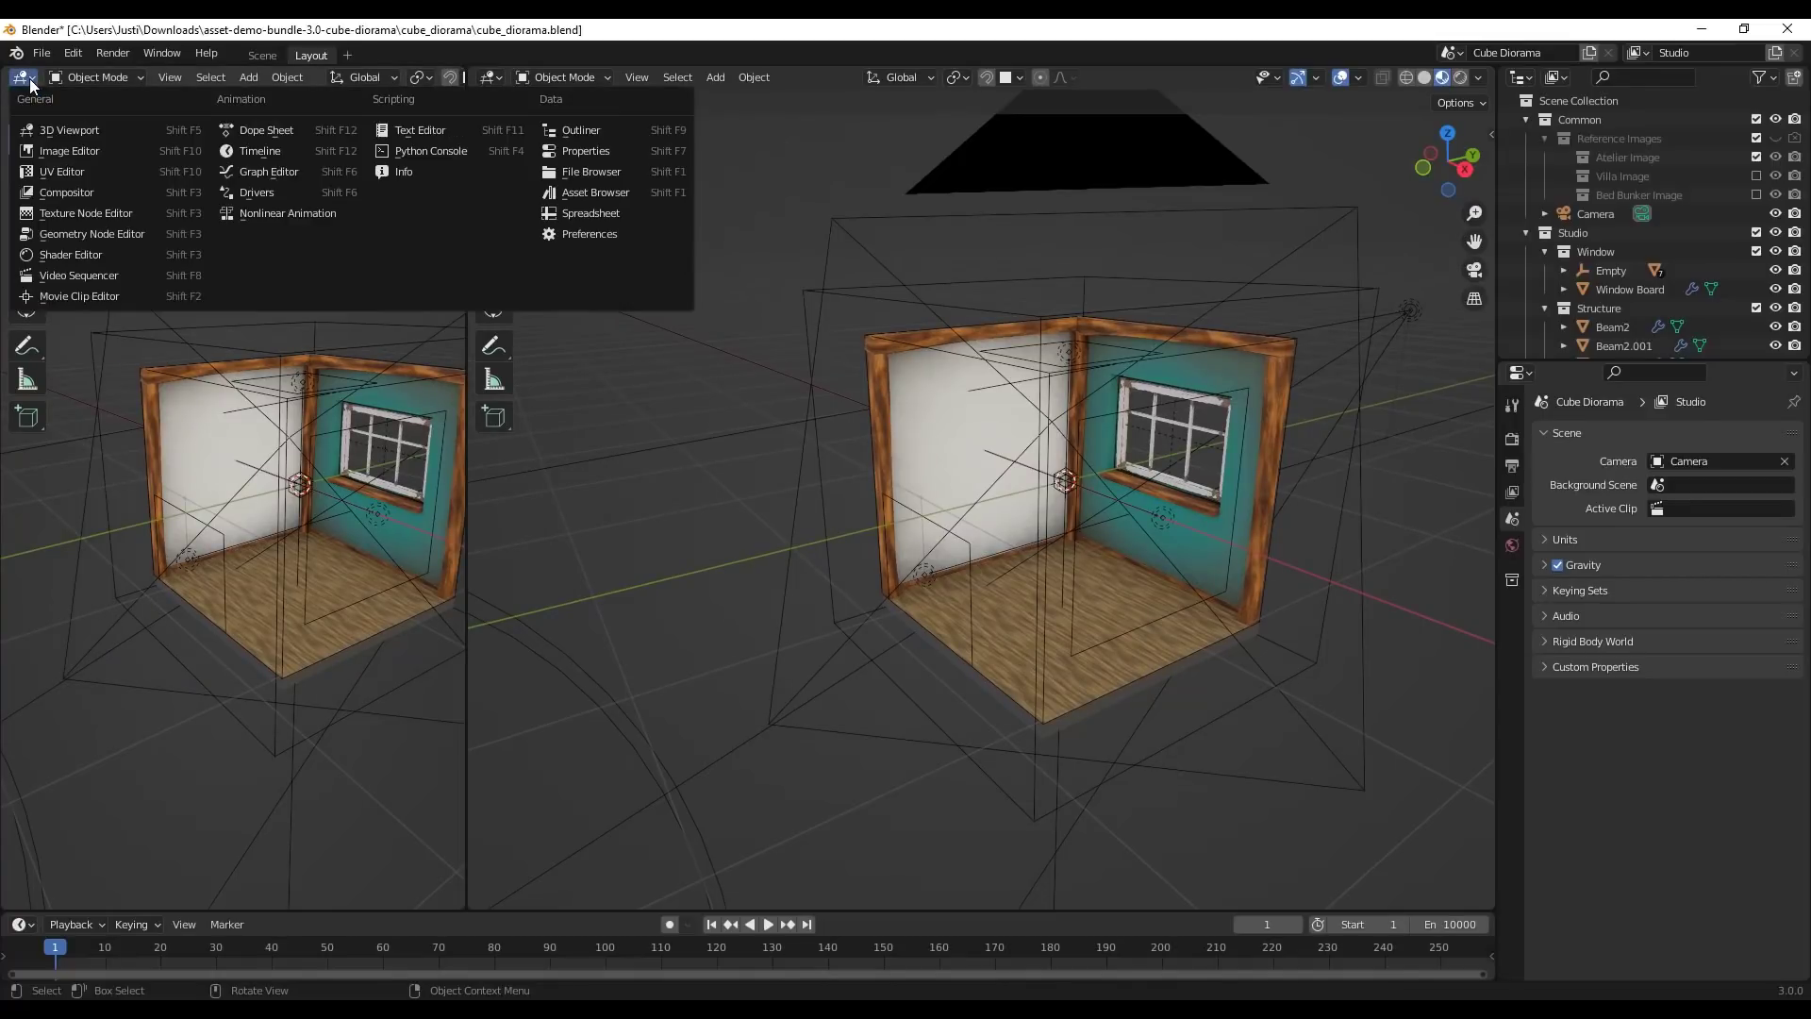
{"action": "left_click", "coordinate": [627, 192]}
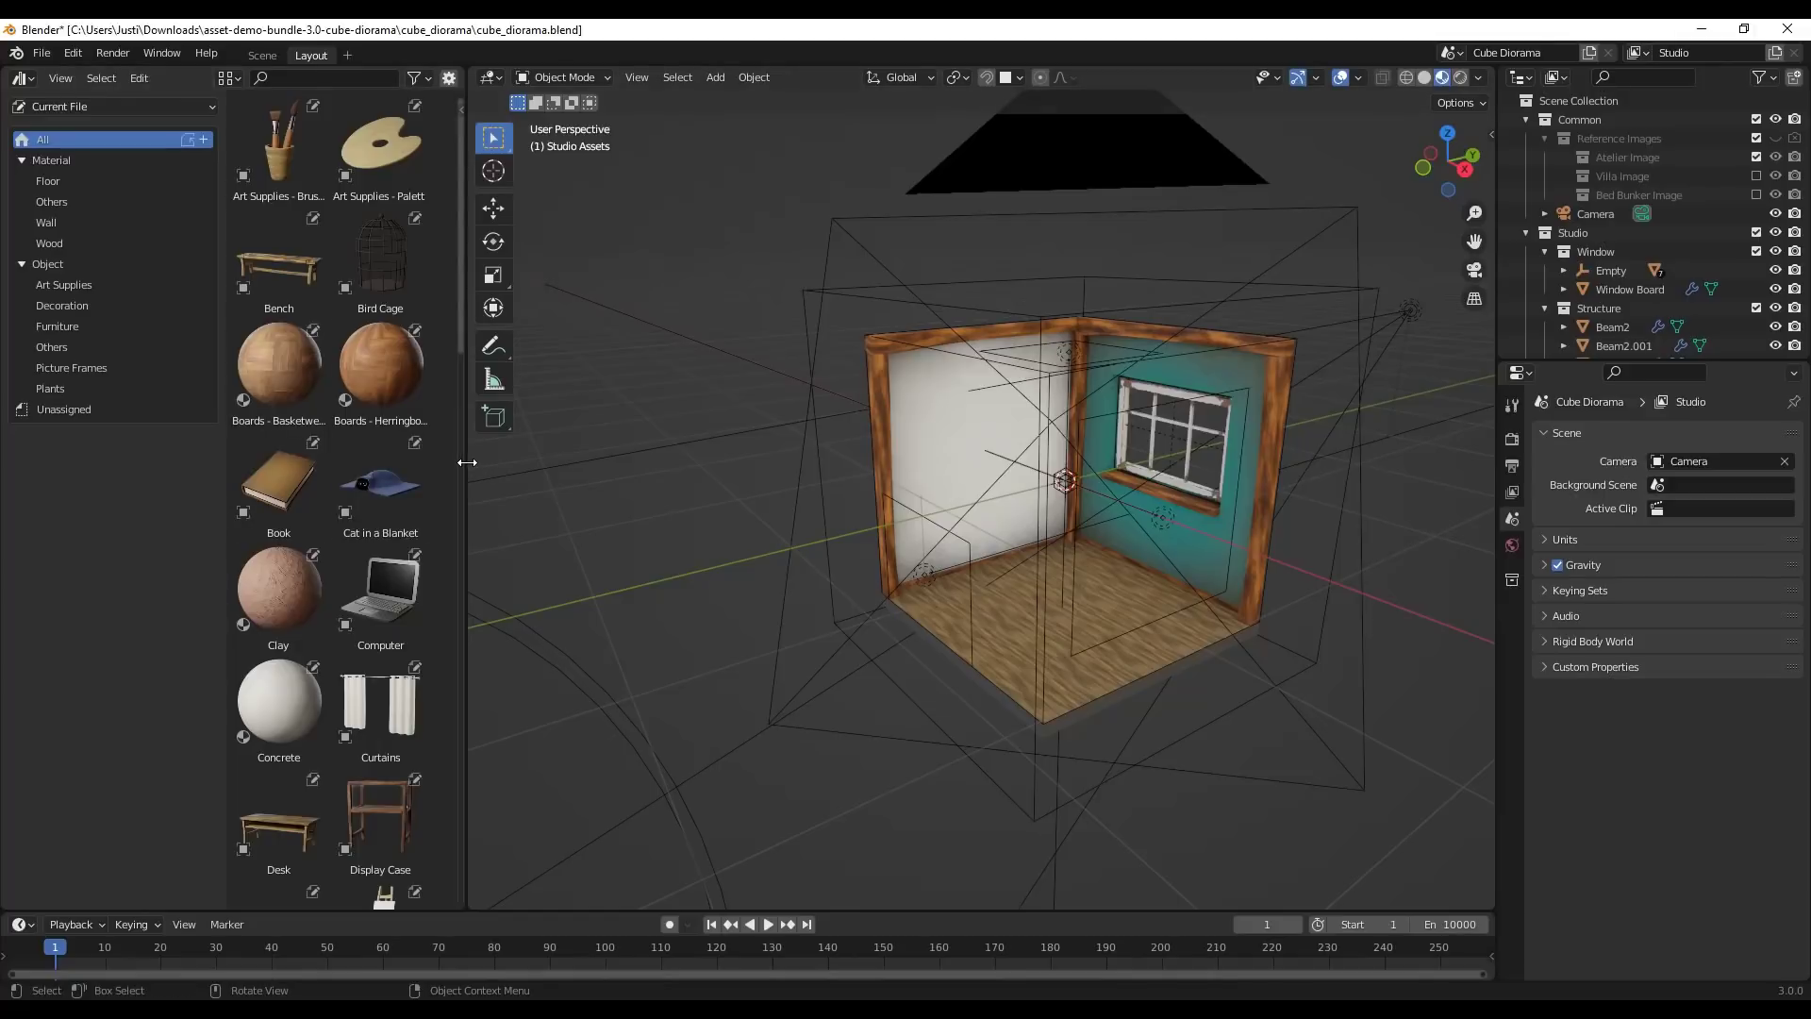
{"action": "left_click_drag", "start_coordinate": [468, 463], "coordinate": [658, 463]}
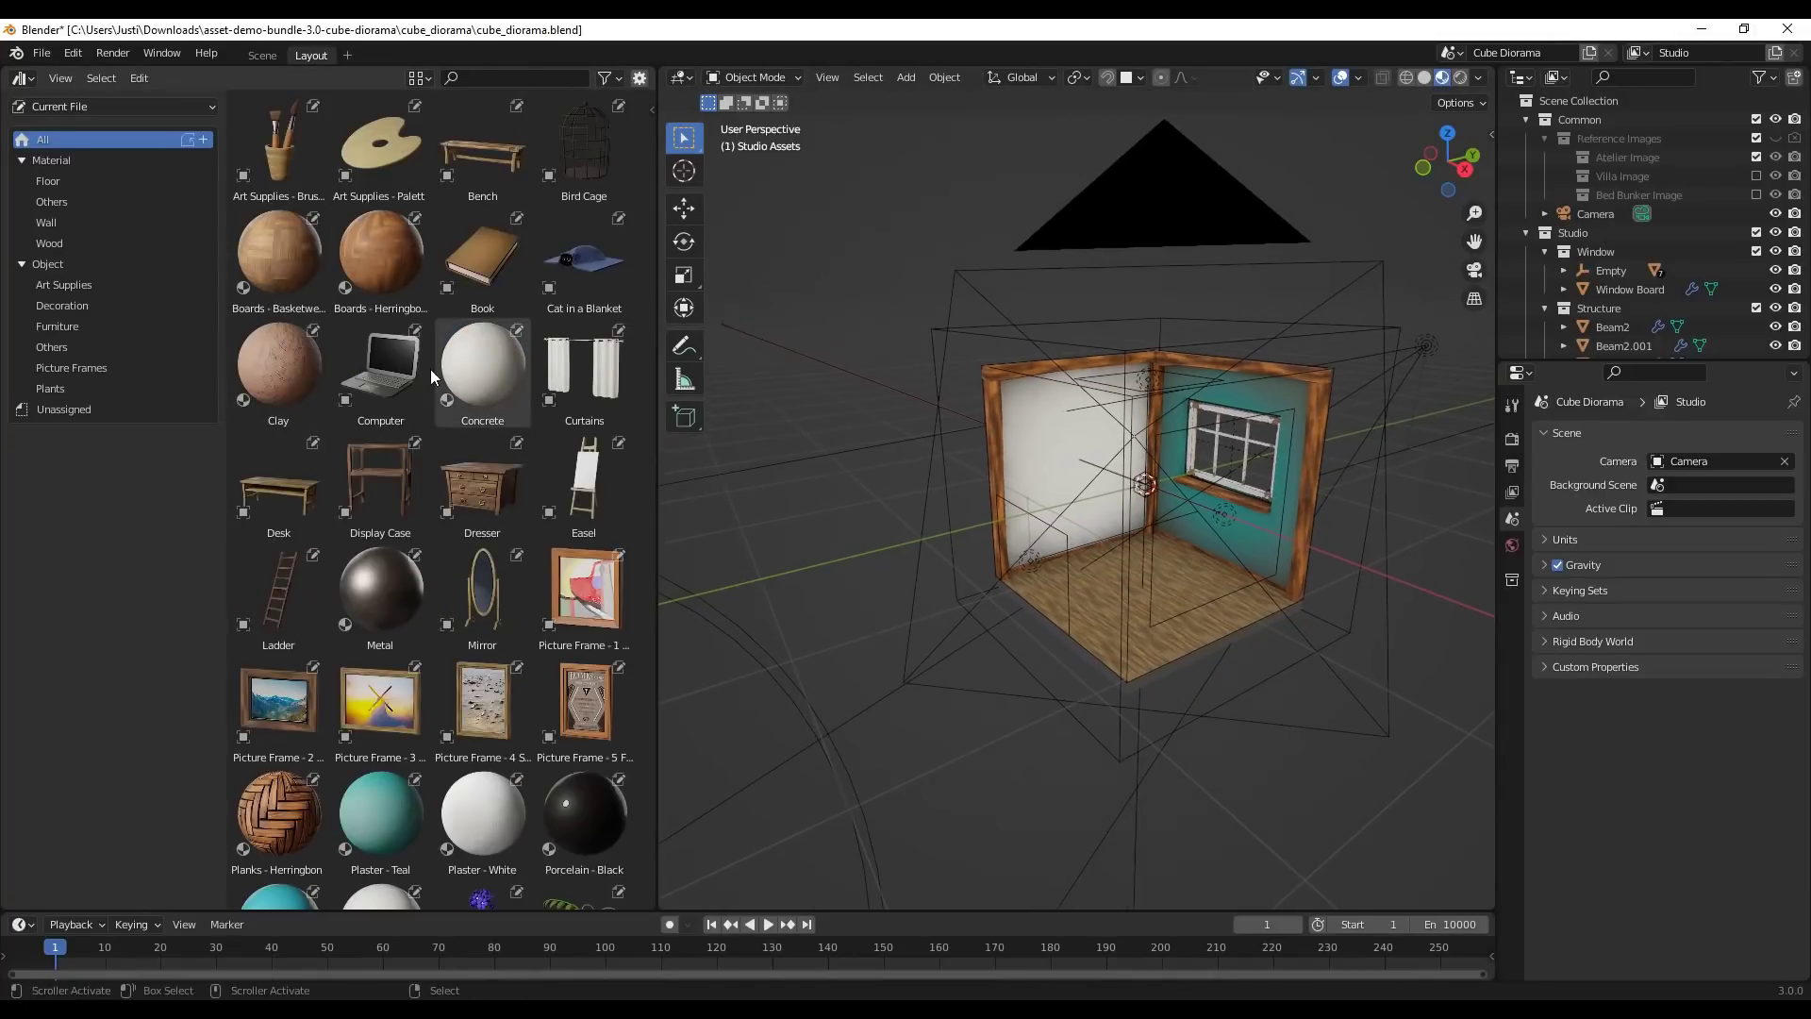
Return to the Scene workspace and show the object assets in the Furniture catalog.
{"action": "left_click", "coordinate": [262, 55]}
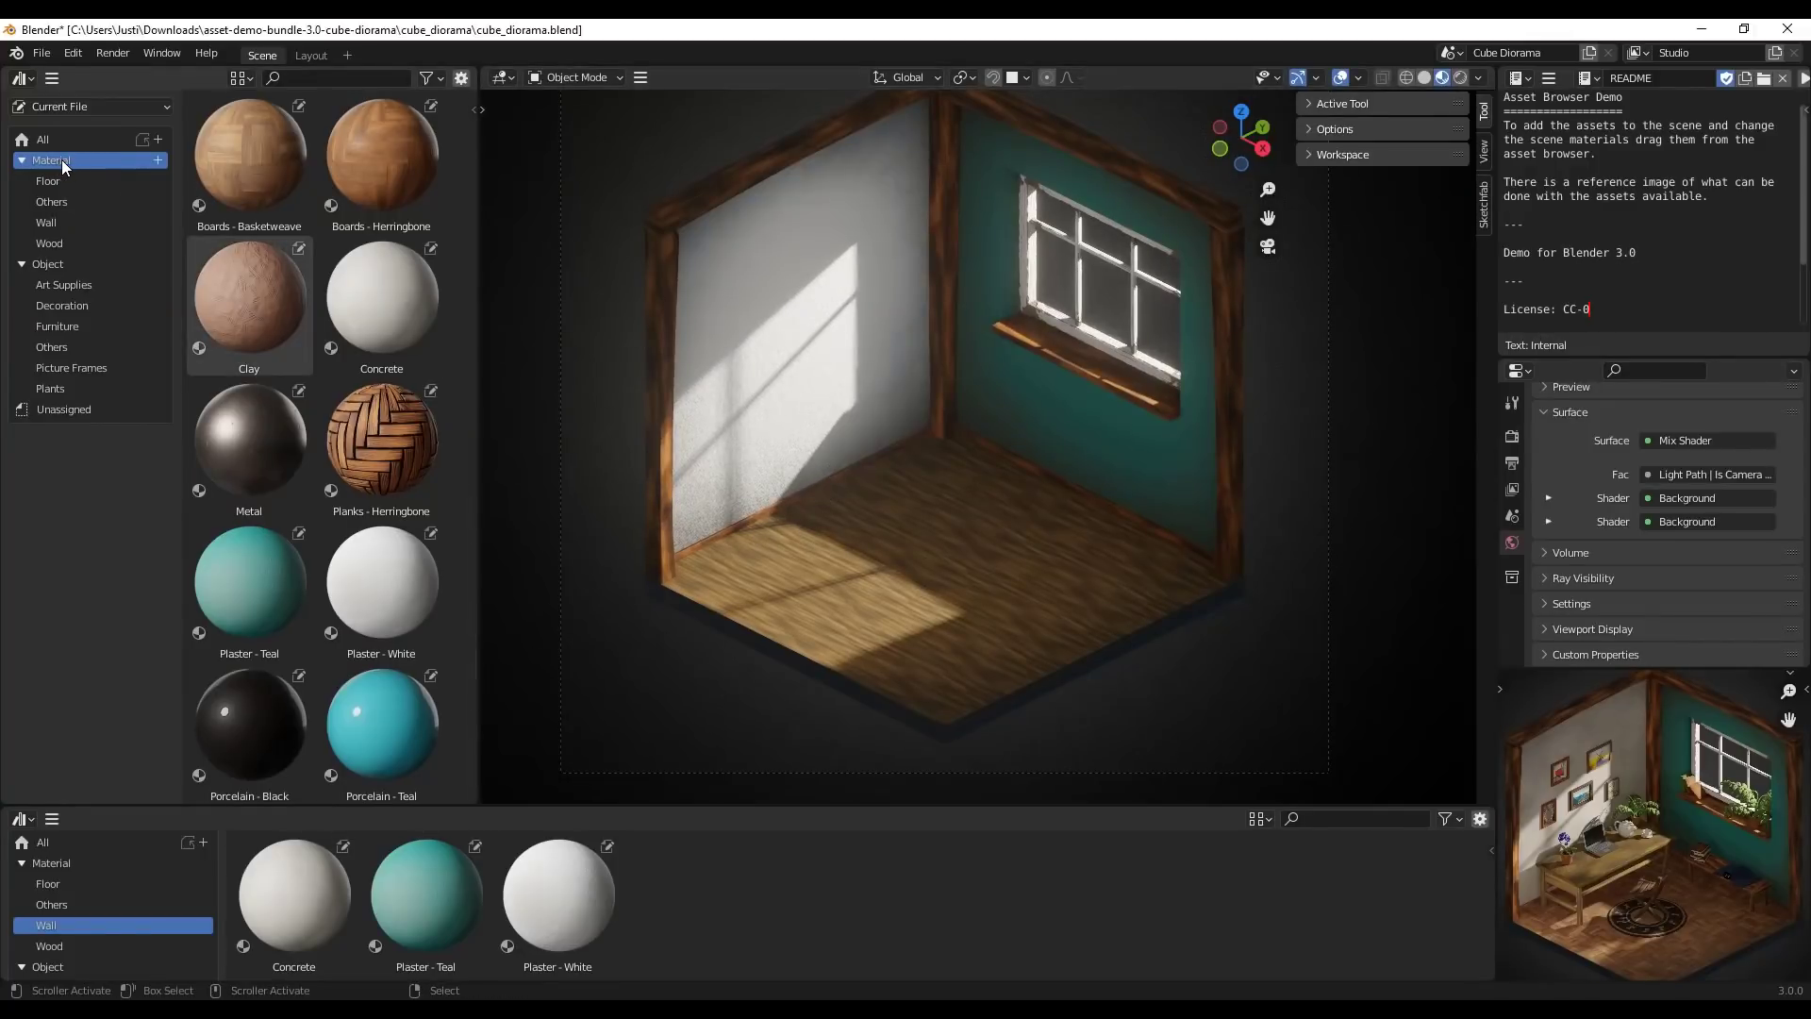
{"action": "left_click", "coordinate": [40, 268]}
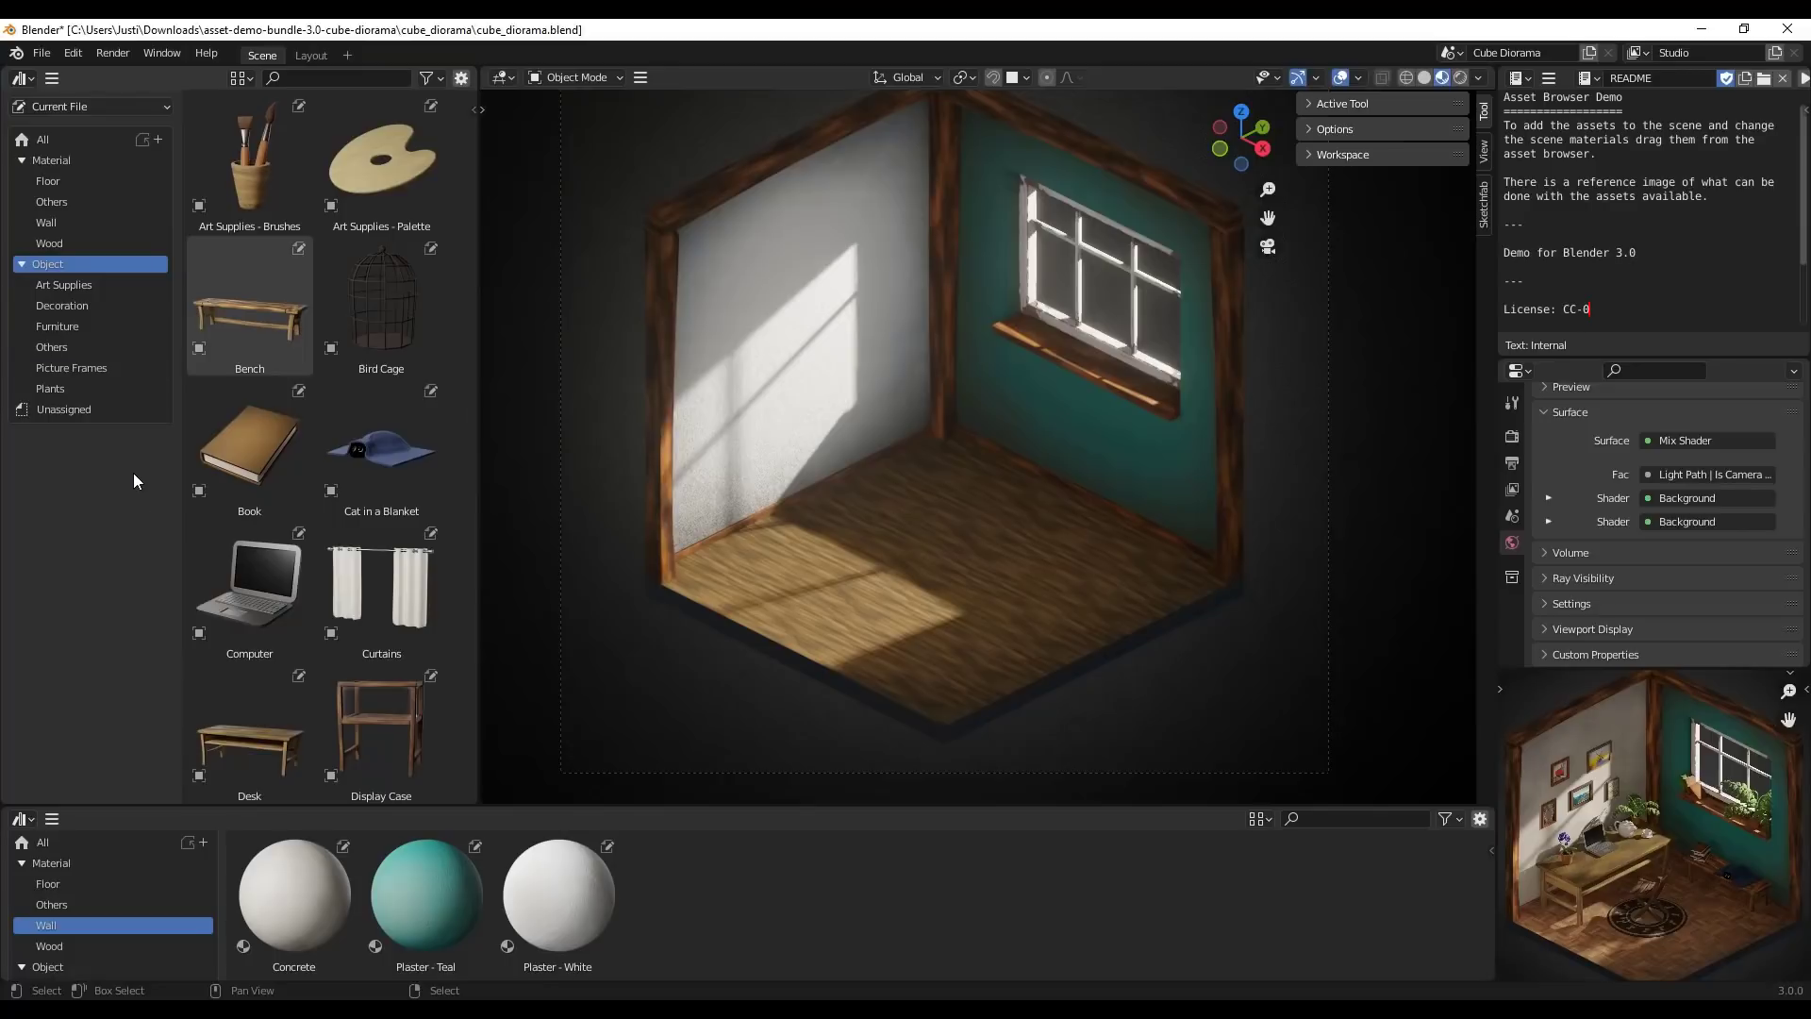
{"action": "left_click", "coordinate": [54, 327]}
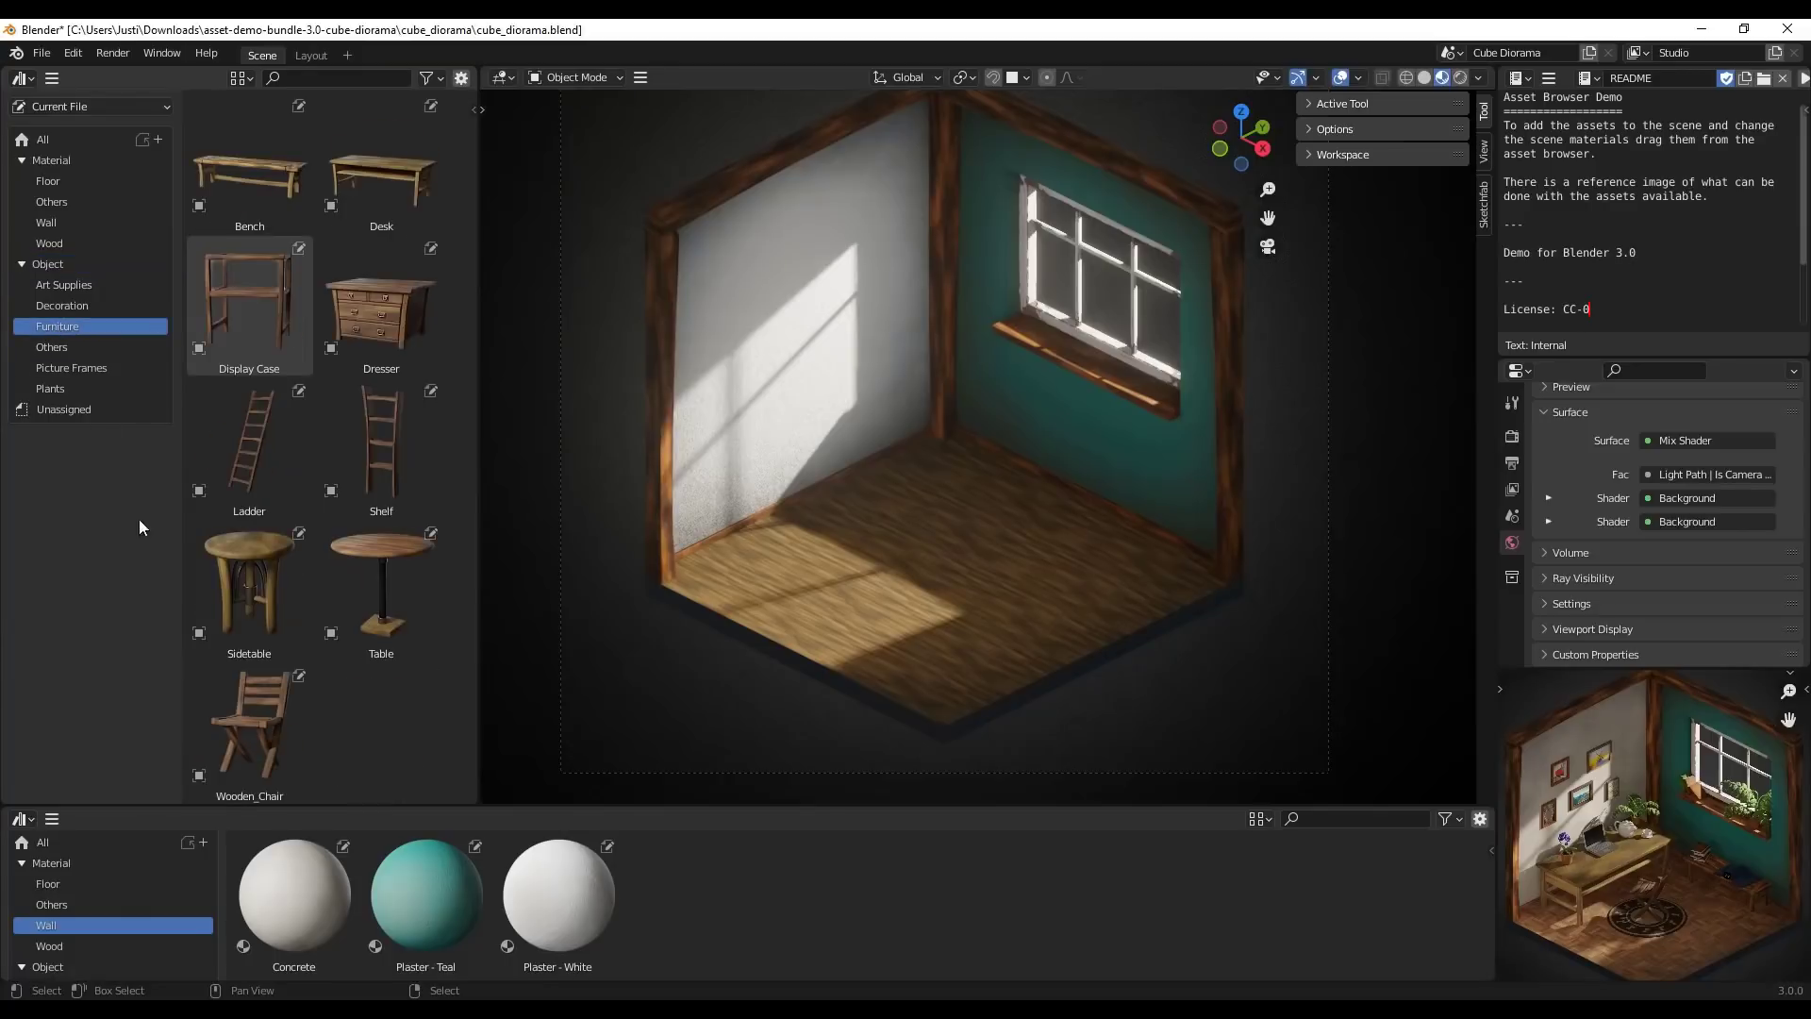
{"action": "left_click", "coordinate": [239, 586]}
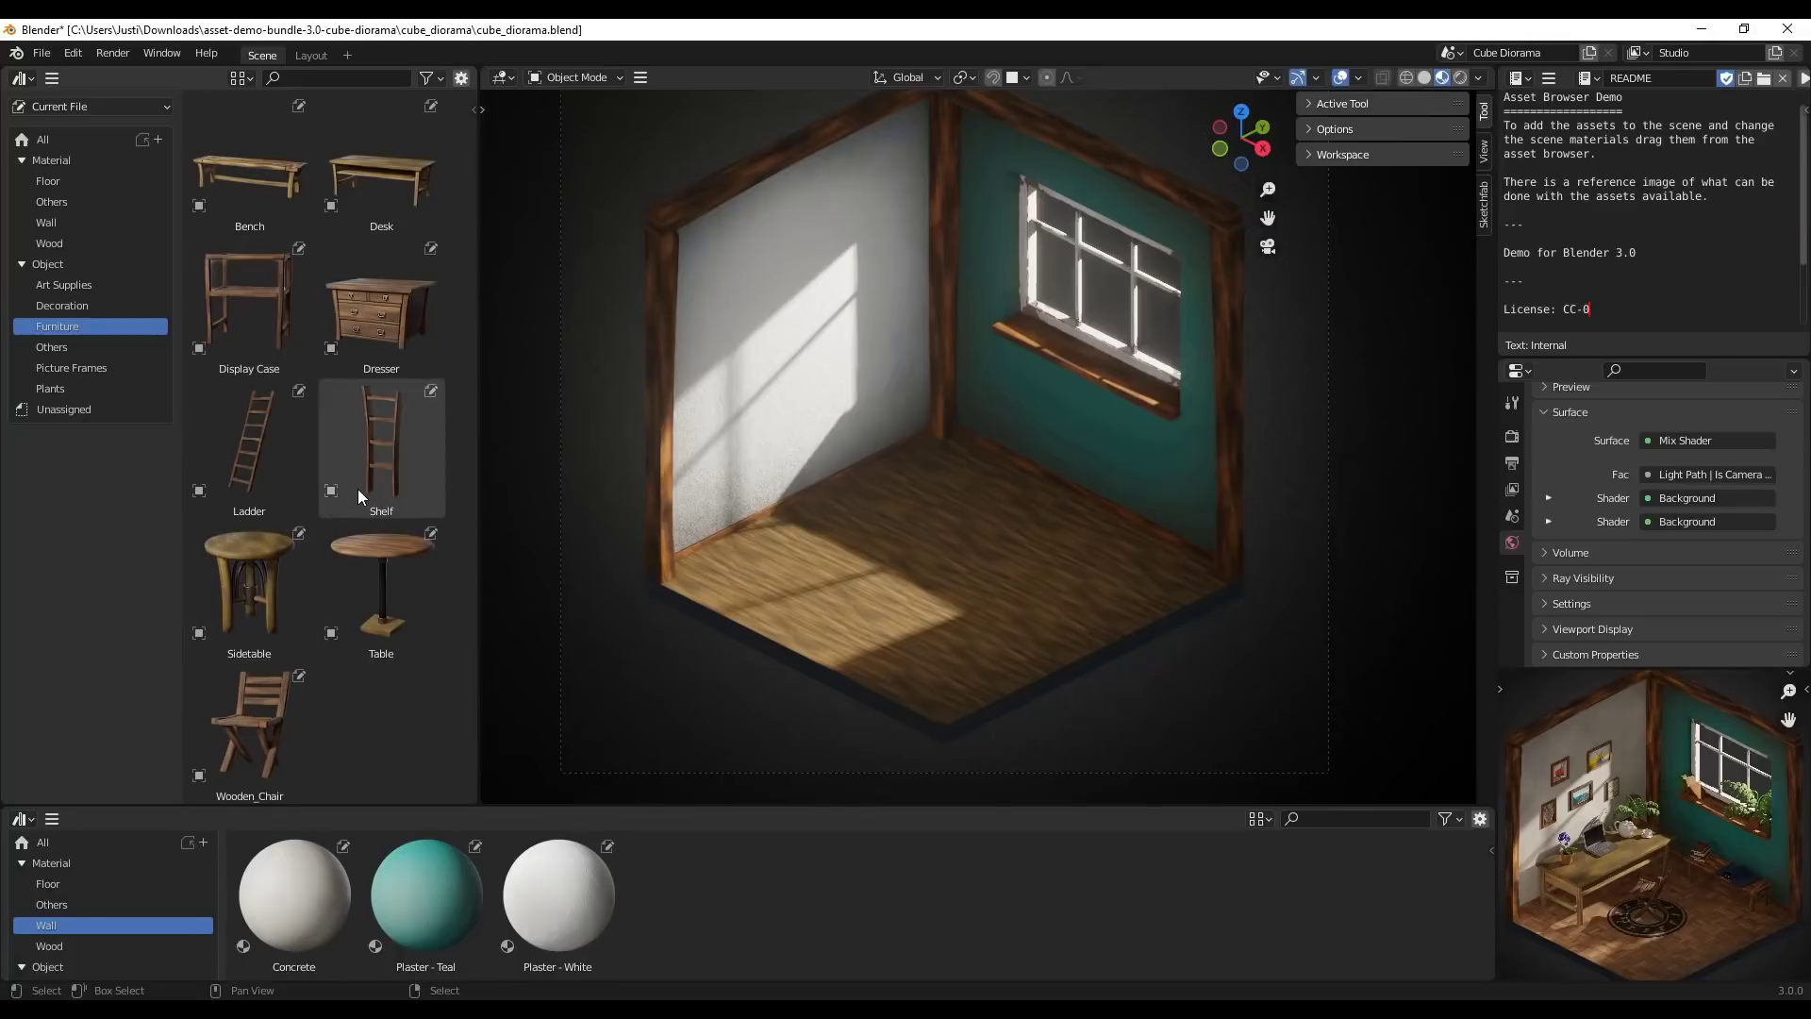
Place the Desk asset parallel to the white wall and move it along the X axis up against that wall.
{"action": "left_click_drag", "start_coordinate": [370, 182], "coordinate": [1090, 436]}
{"action": "key", "text": "g"}
{"action": "key", "text": "x"}
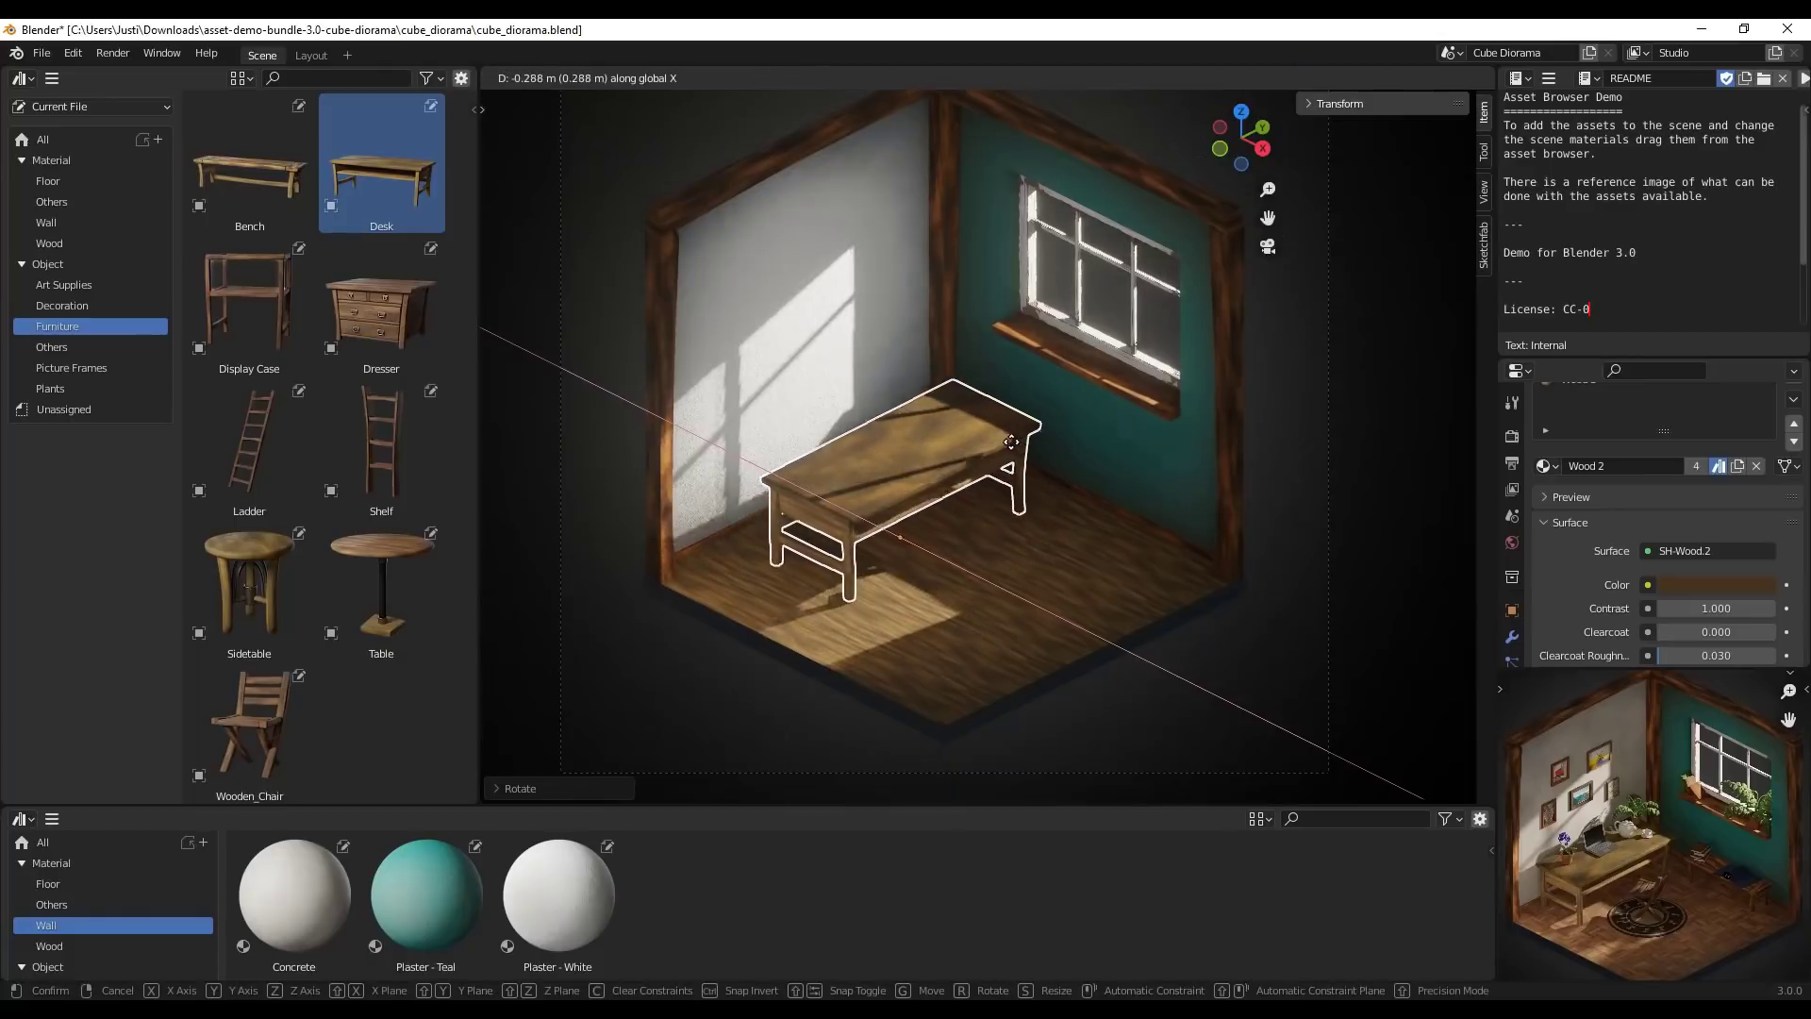
{"action": "left_click", "coordinate": [977, 429]}
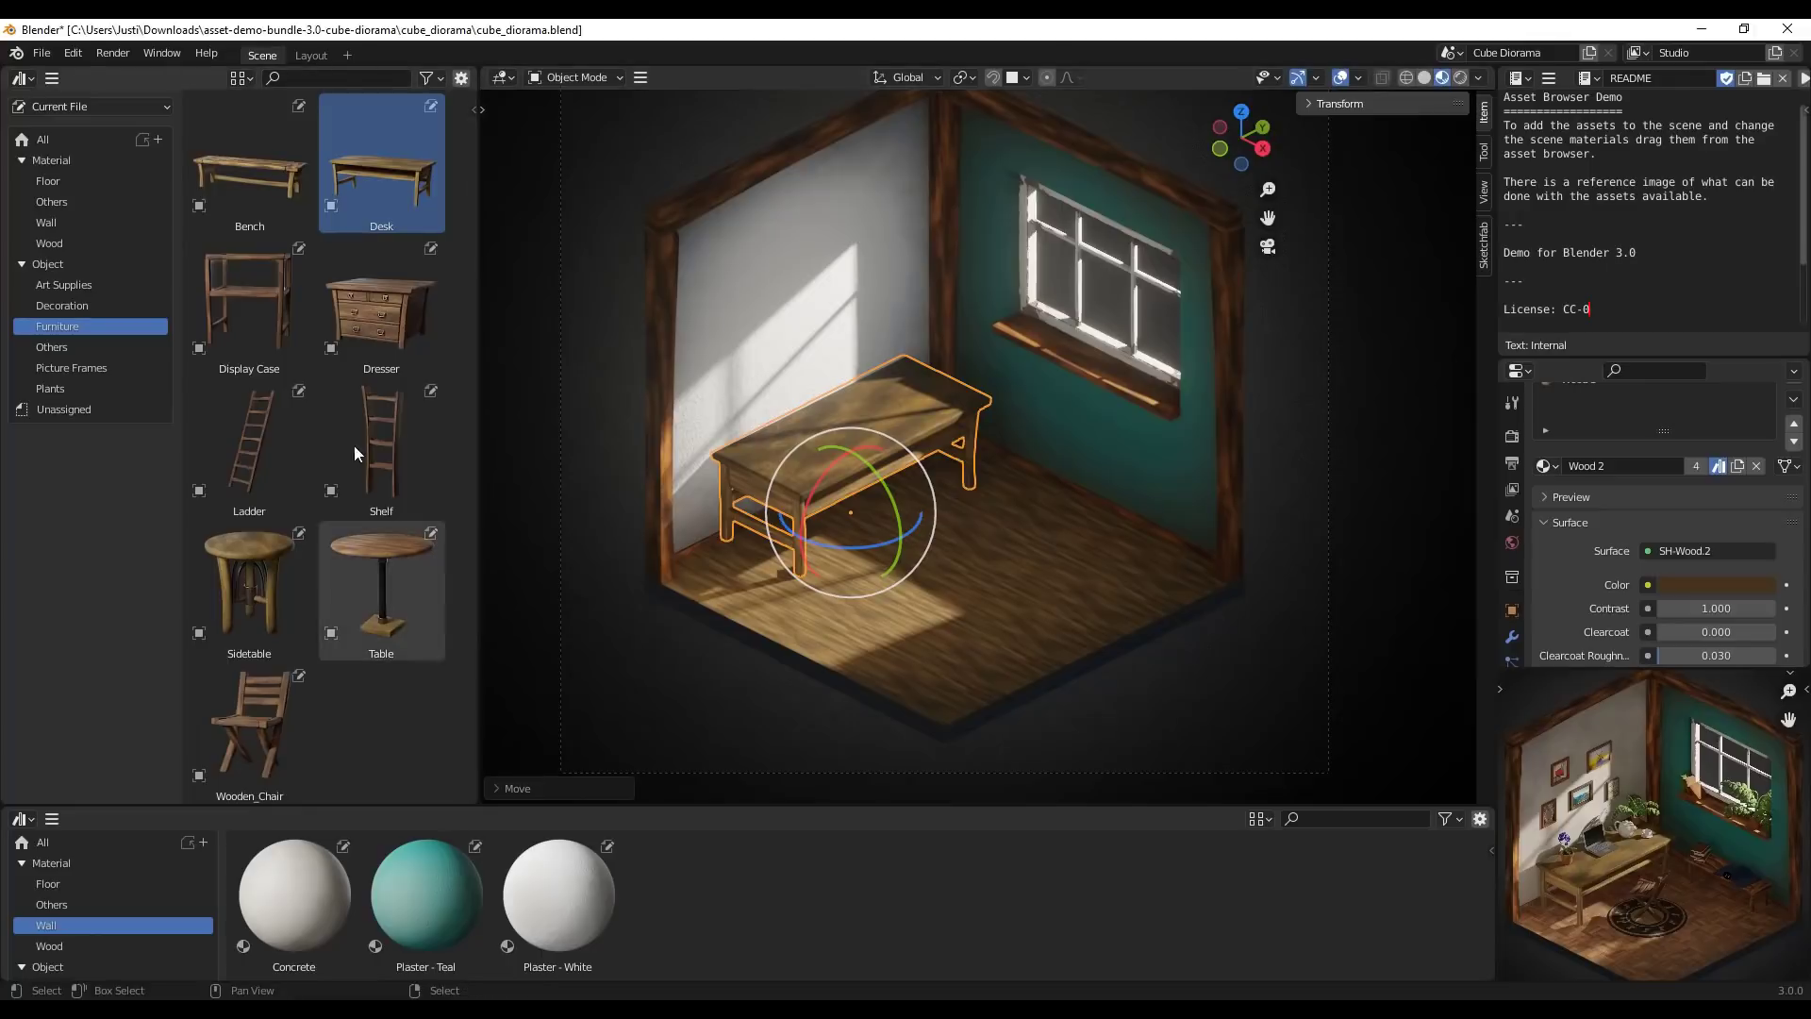
Add the Bench asset to the floor below the window and inspect it up close.
{"action": "left_click_drag", "start_coordinate": [250, 160], "coordinate": [1103, 526]}
{"action": "scroll", "coordinate": [1161, 566], "scroll_direction": "up", "scroll_amount": 5}
{"action": "middle_click_drag", "start_coordinate": [1133, 489], "coordinate": [1003, 476]}
{"action": "scroll", "coordinate": [997, 469], "scroll_direction": "down", "scroll_amount": 5}
{"action": "middle_click_drag", "start_coordinate": [1084, 591], "coordinate": [1152, 571]}
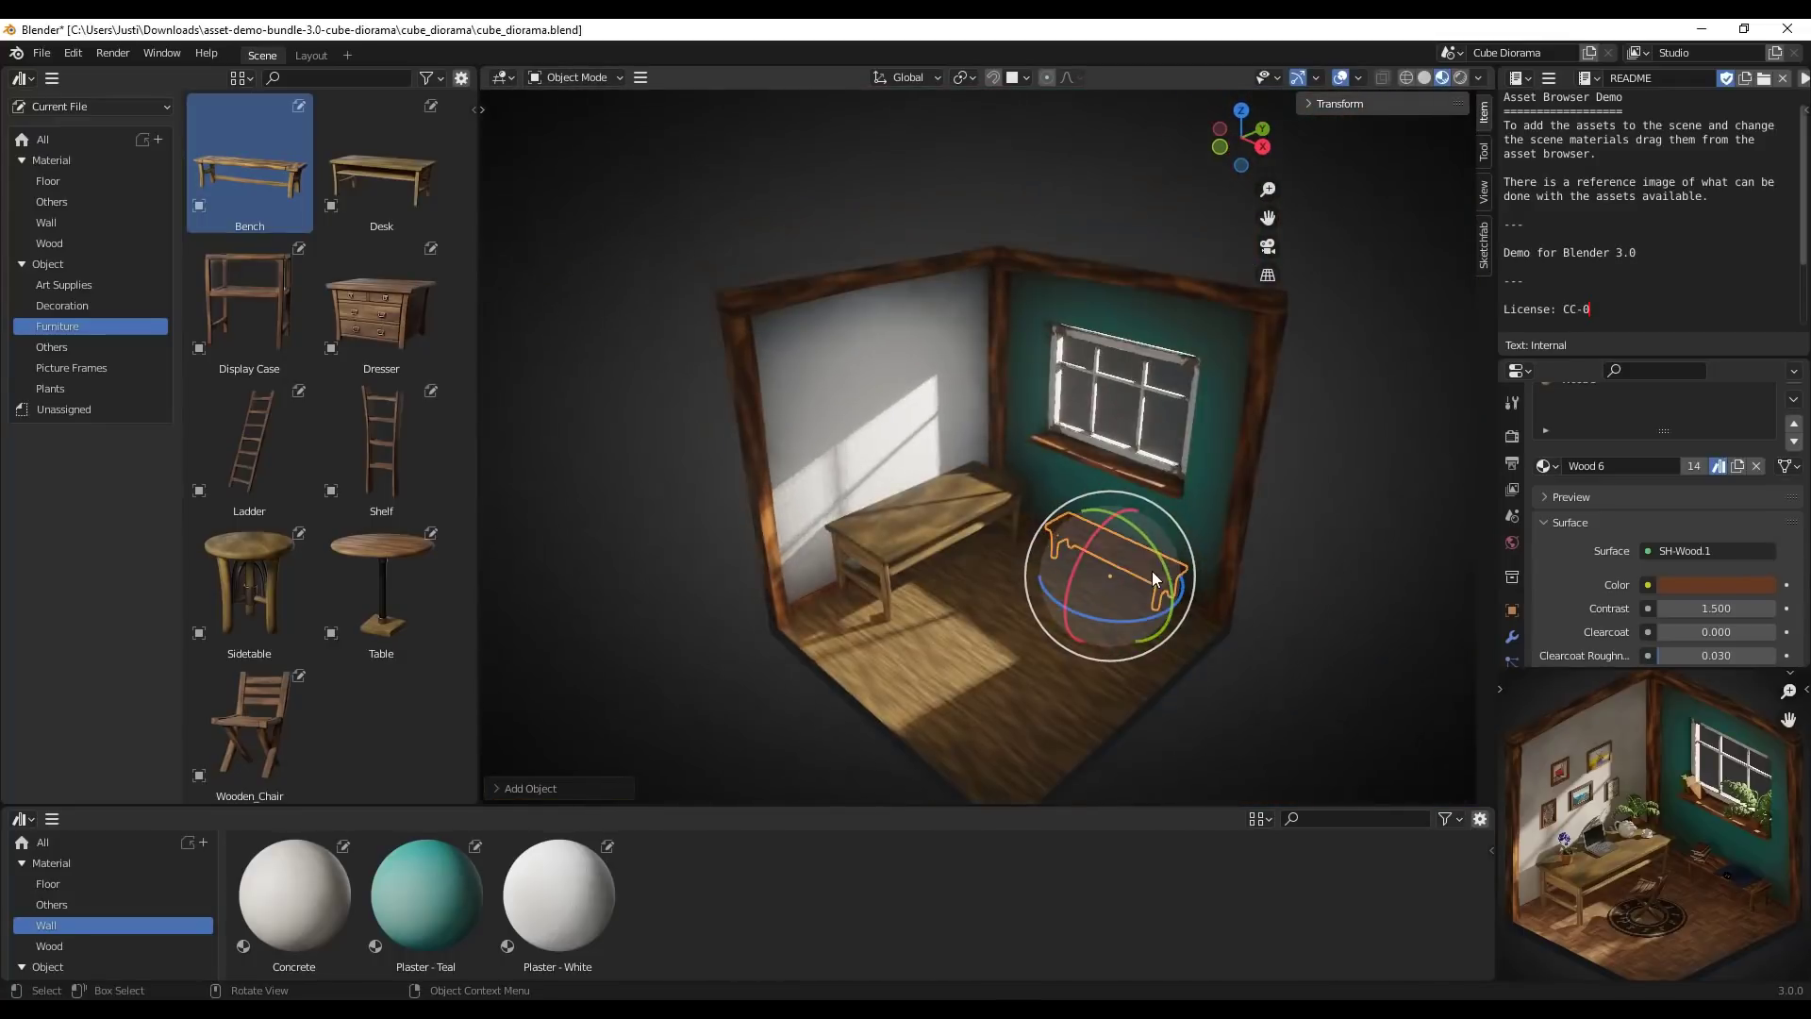
{"action": "scroll", "coordinate": [1151, 570], "scroll_direction": "up", "scroll_amount": 8}
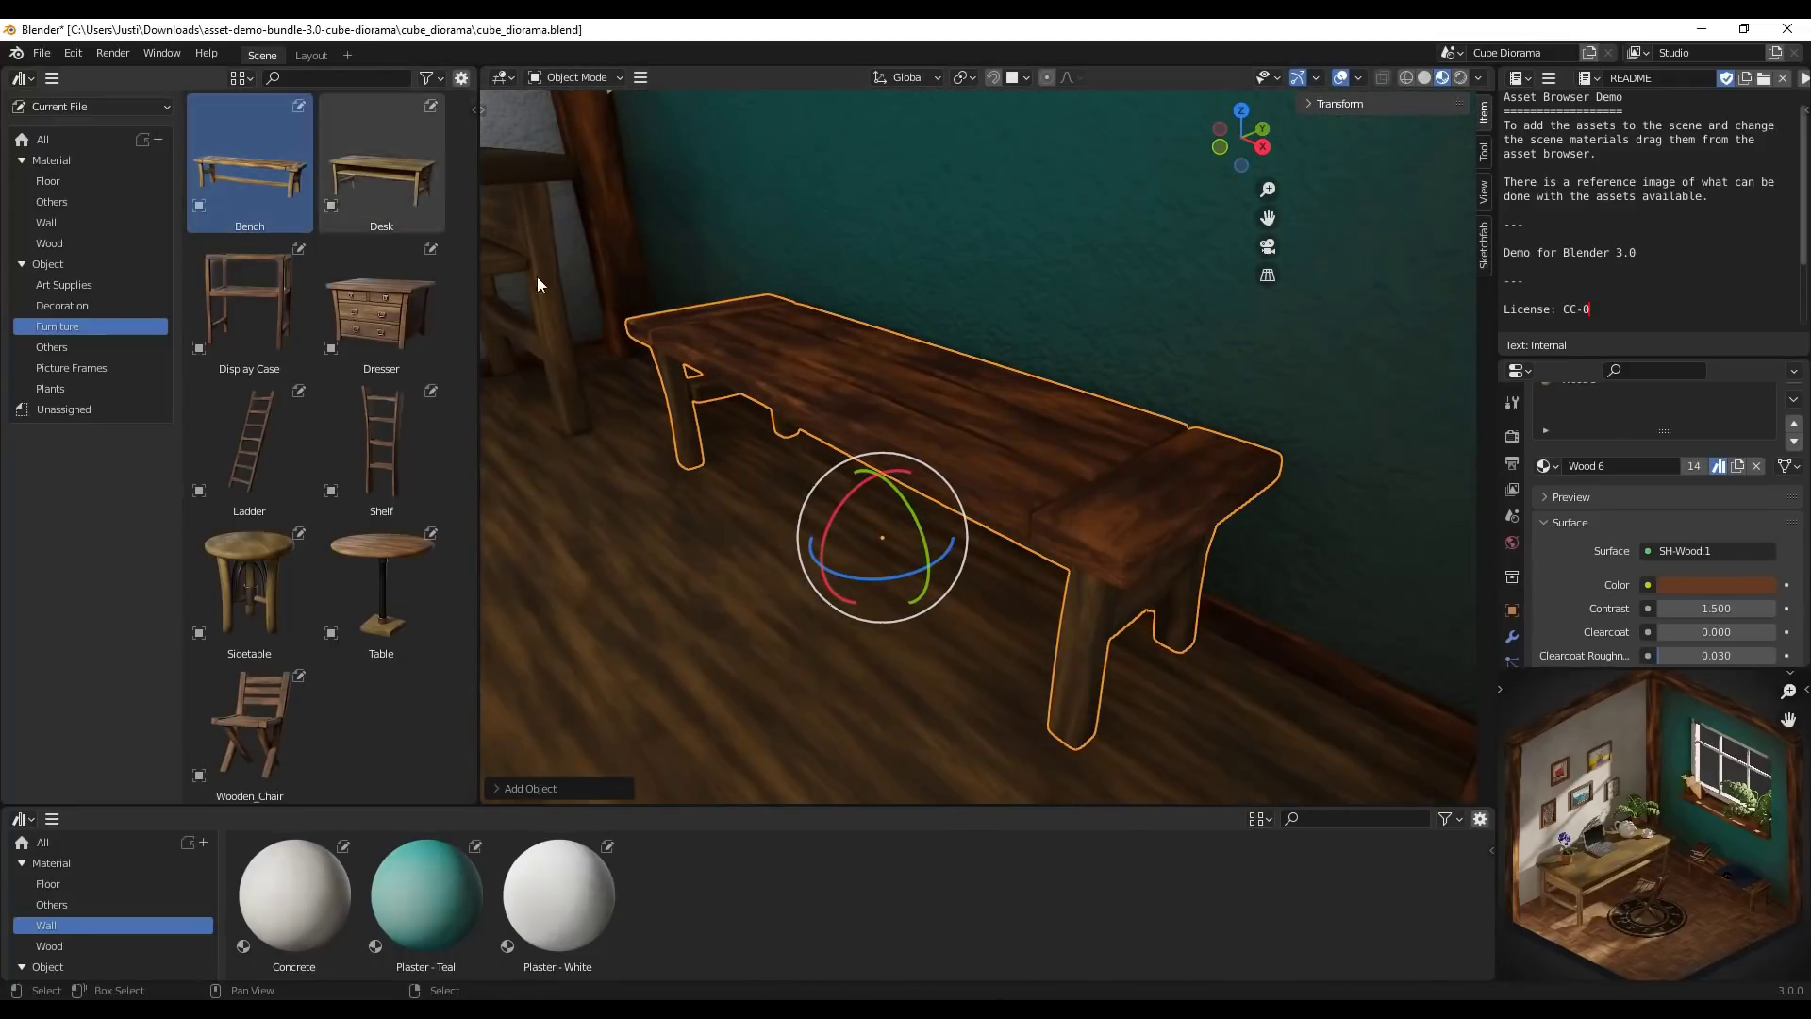
{"action": "scroll", "coordinate": [802, 435], "scroll_direction": "down", "scroll_amount": 4}
{"action": "middle_click_drag", "start_coordinate": [717, 442], "coordinate": [807, 428]}
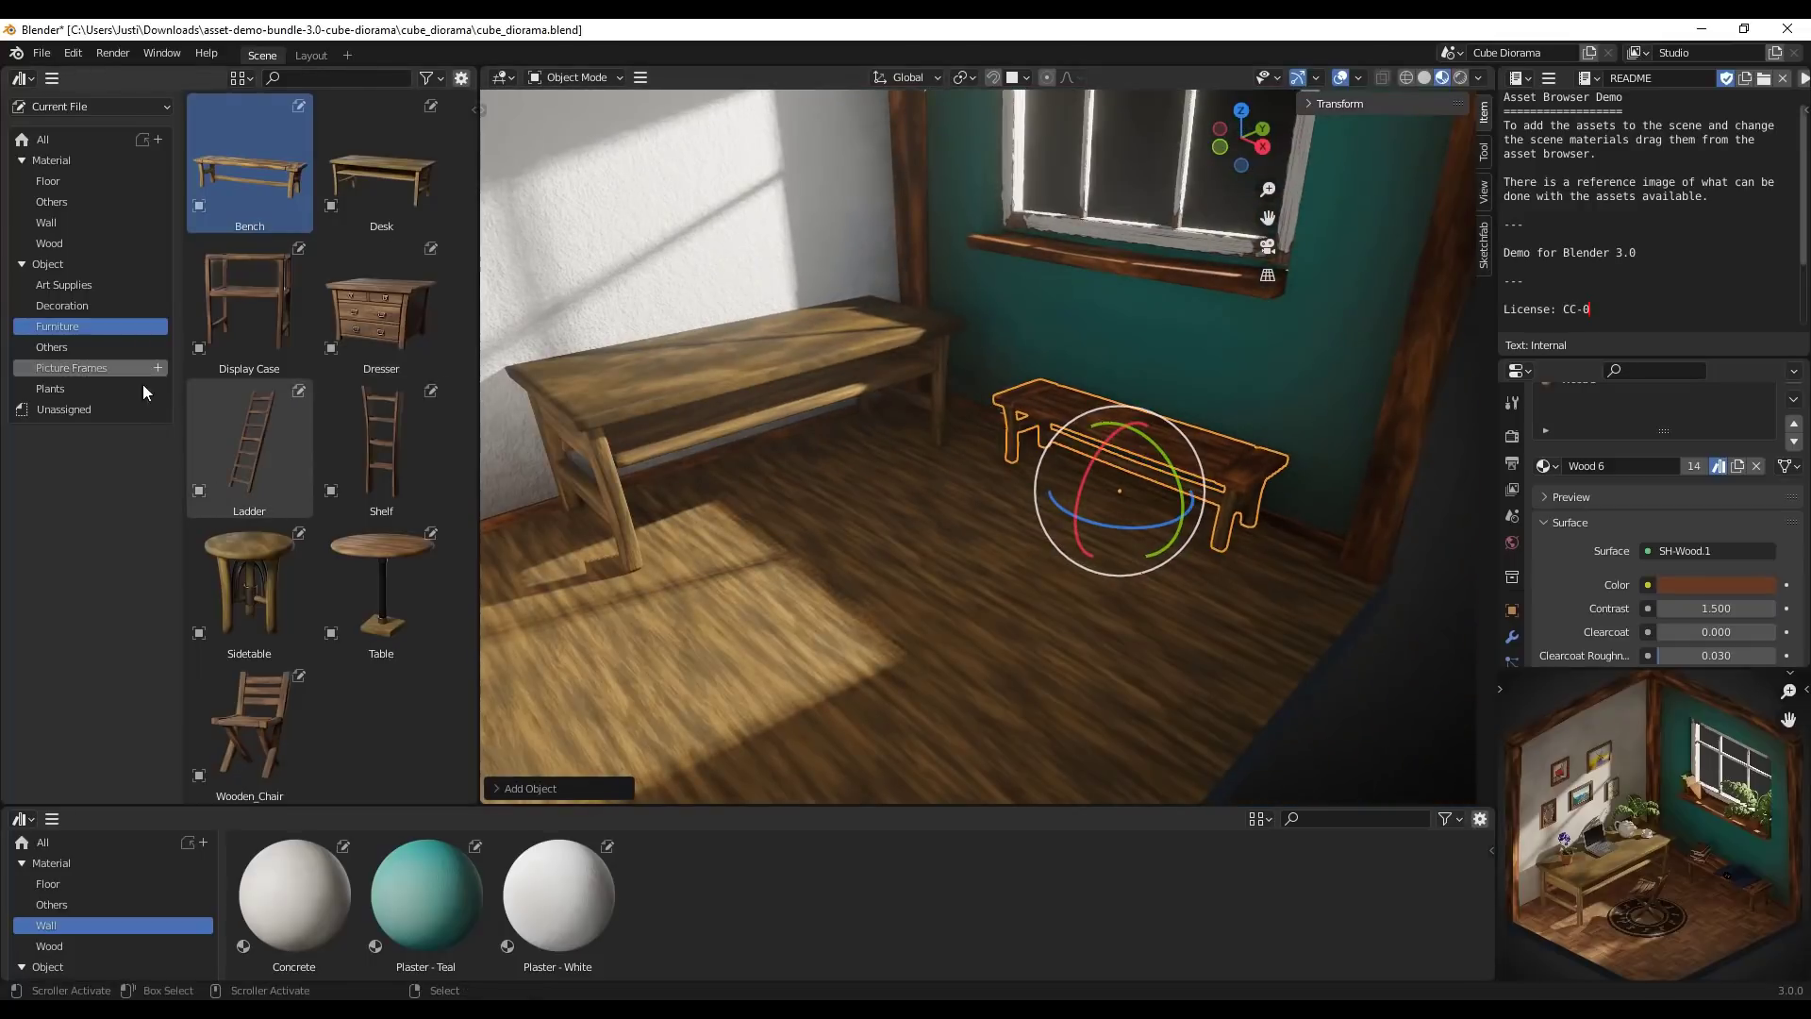
Hang the Picture Frame - 2 mountain picture and the Picture Frame - 1 picture on the white wall above the desk.
{"action": "left_click", "coordinate": [70, 367]}
{"action": "scroll", "coordinate": [1043, 553], "scroll_direction": "down", "scroll_amount": 6}
{"action": "left_click_drag", "start_coordinate": [393, 115], "coordinate": [708, 335]}
{"action": "left_click_drag", "start_coordinate": [285, 171], "coordinate": [877, 299]}
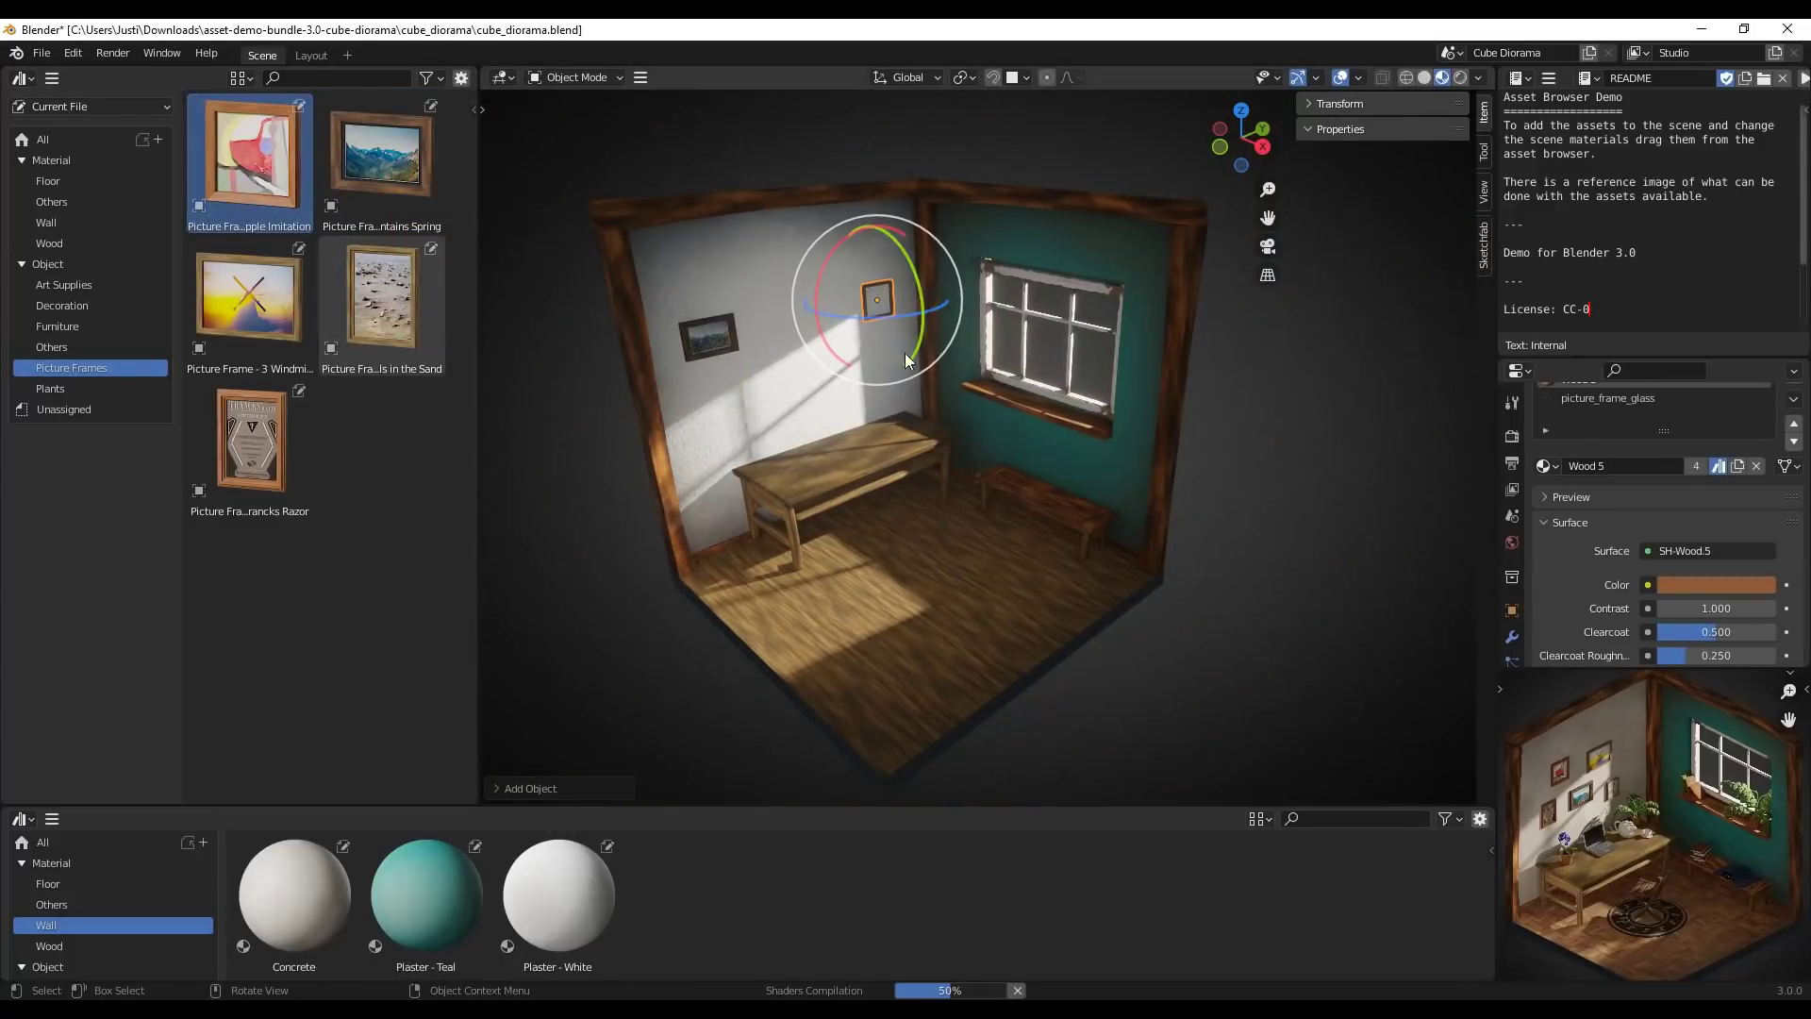
{"action": "scroll", "coordinate": [884, 359], "scroll_direction": "up", "scroll_amount": 5}
{"action": "scroll", "coordinate": [885, 354], "scroll_direction": "down", "scroll_amount": 4}
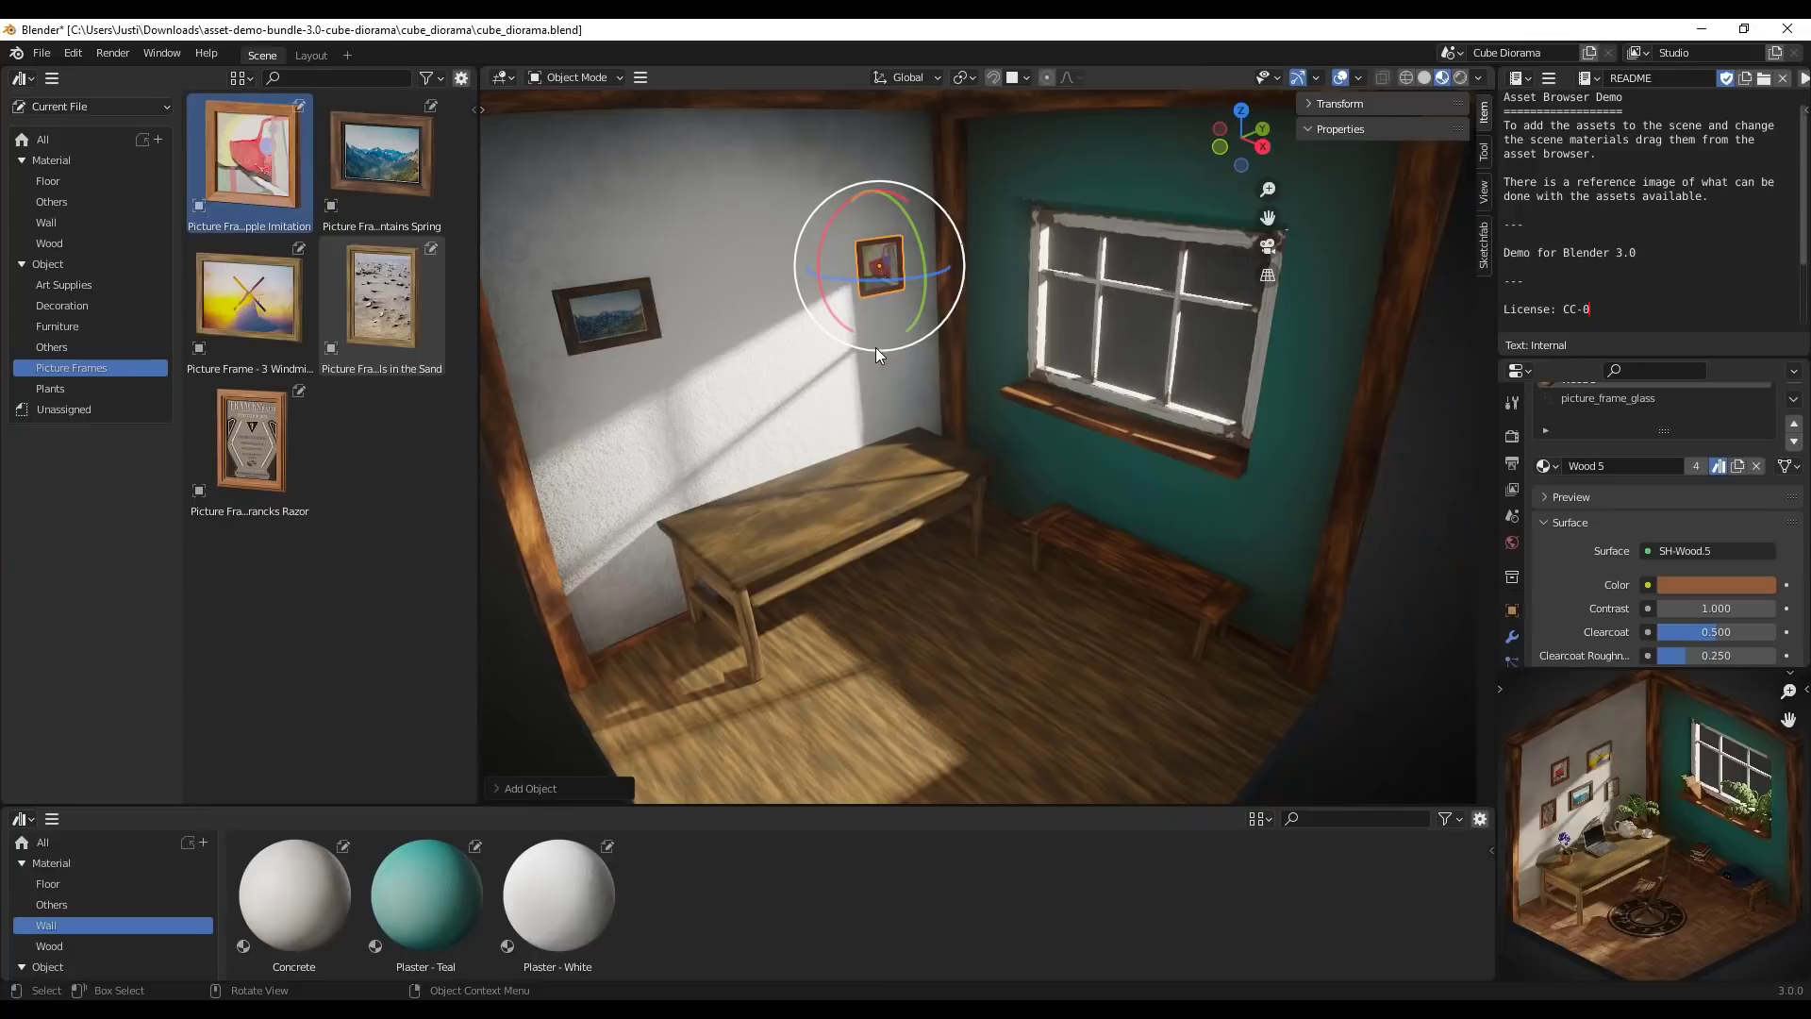
Place the Computer and Tea Cup assets on the desk and the Cat in a Blanket asset beside the bench.
{"action": "left_click", "coordinate": [63, 306]}
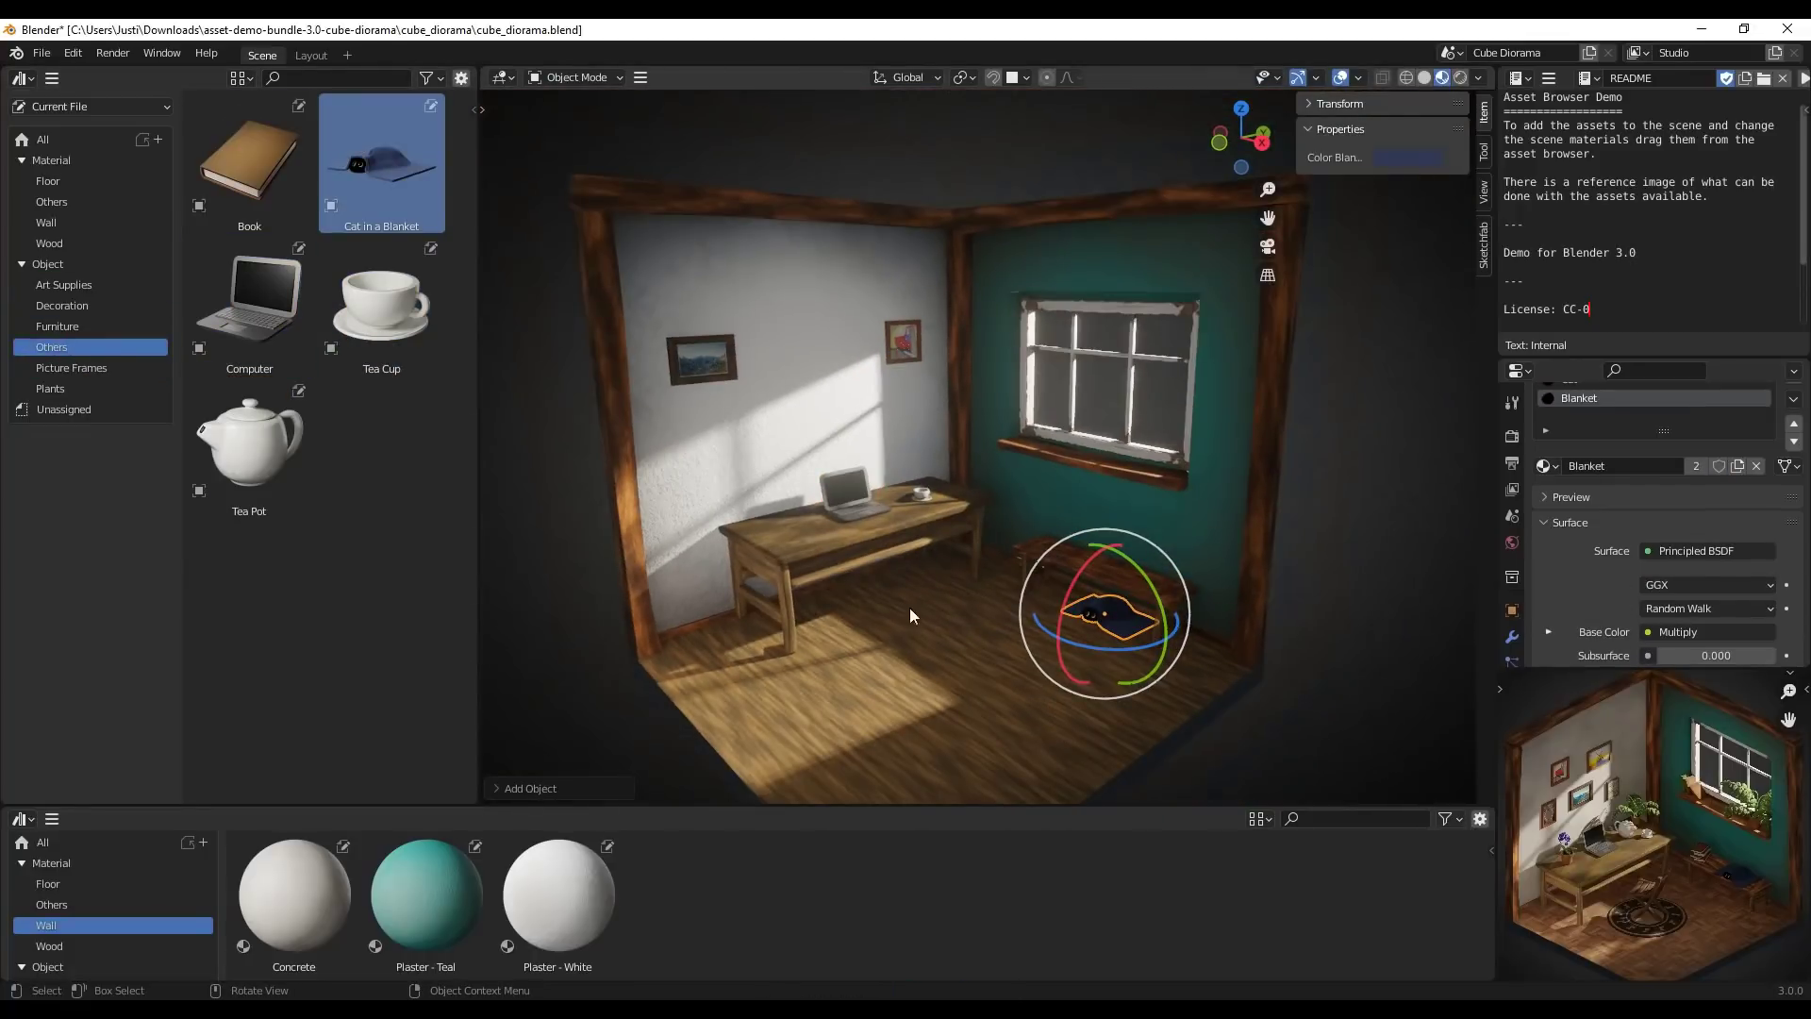
Show the Material catalog and apply Boards - Herringbone to the floor, followed by Boards - Basketweave.
{"action": "left_click", "coordinate": [53, 159]}
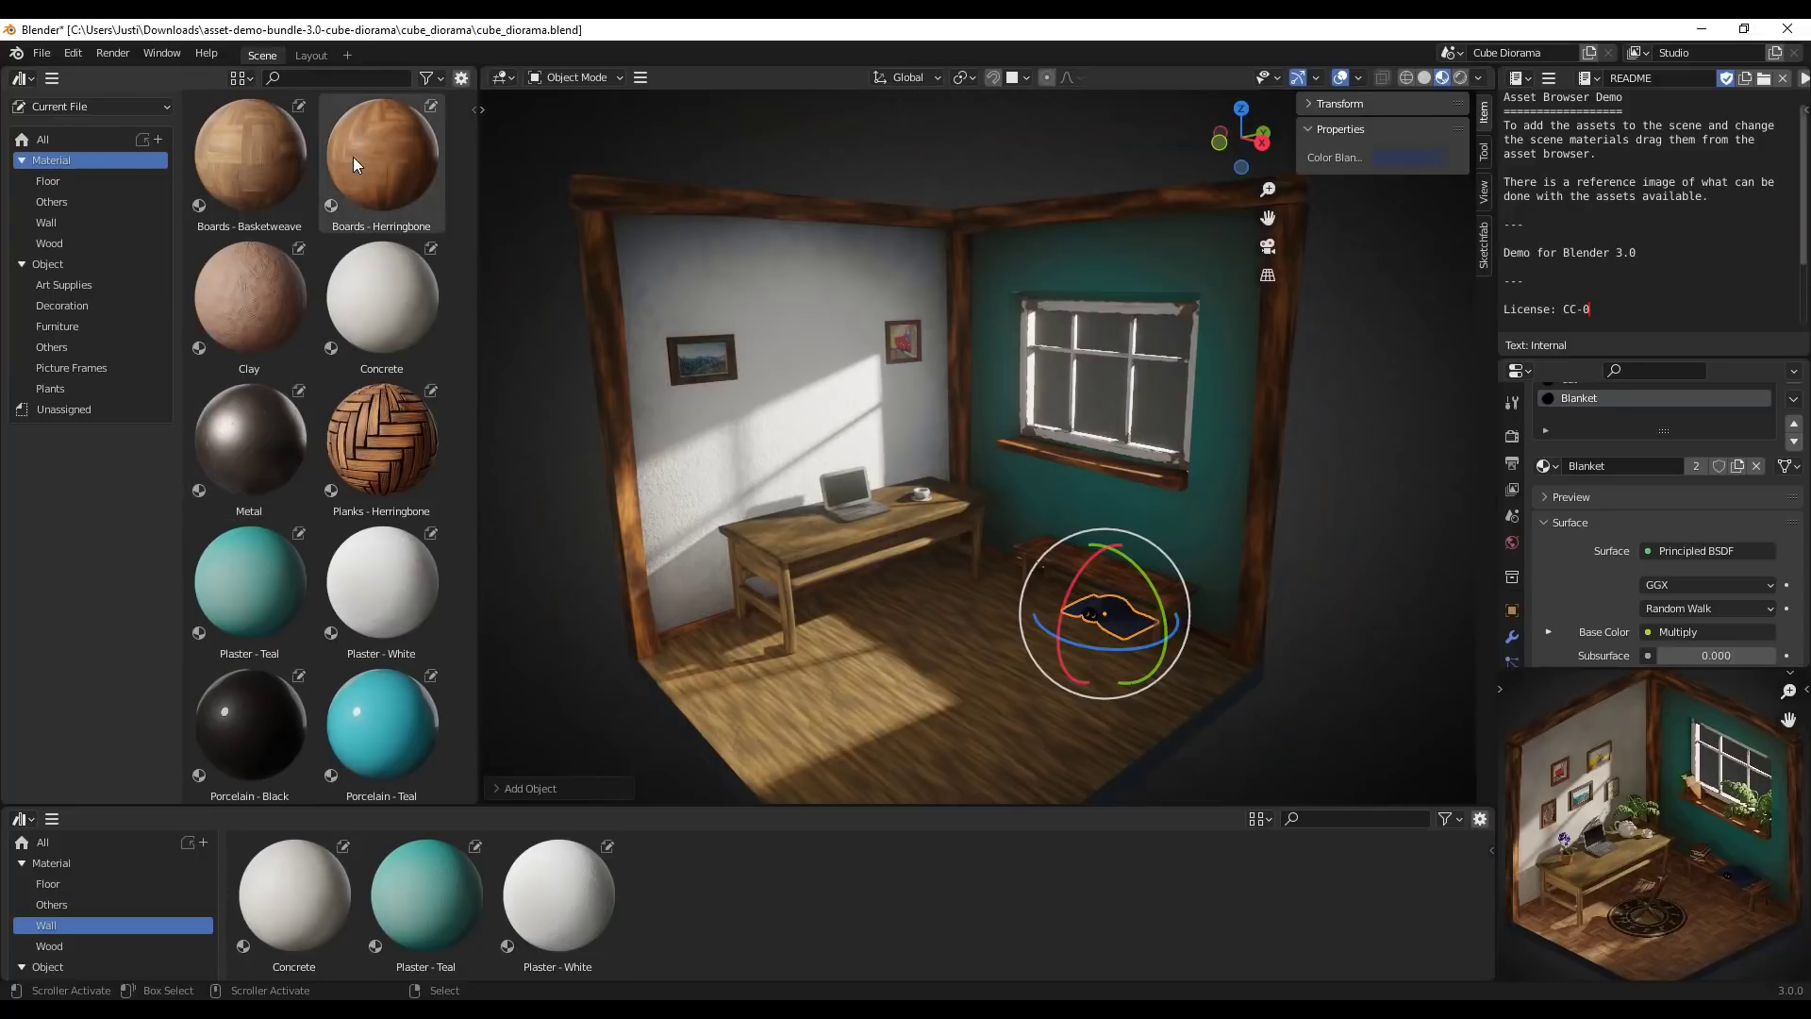
{"action": "left_click_drag", "start_coordinate": [367, 162], "coordinate": [959, 718]}
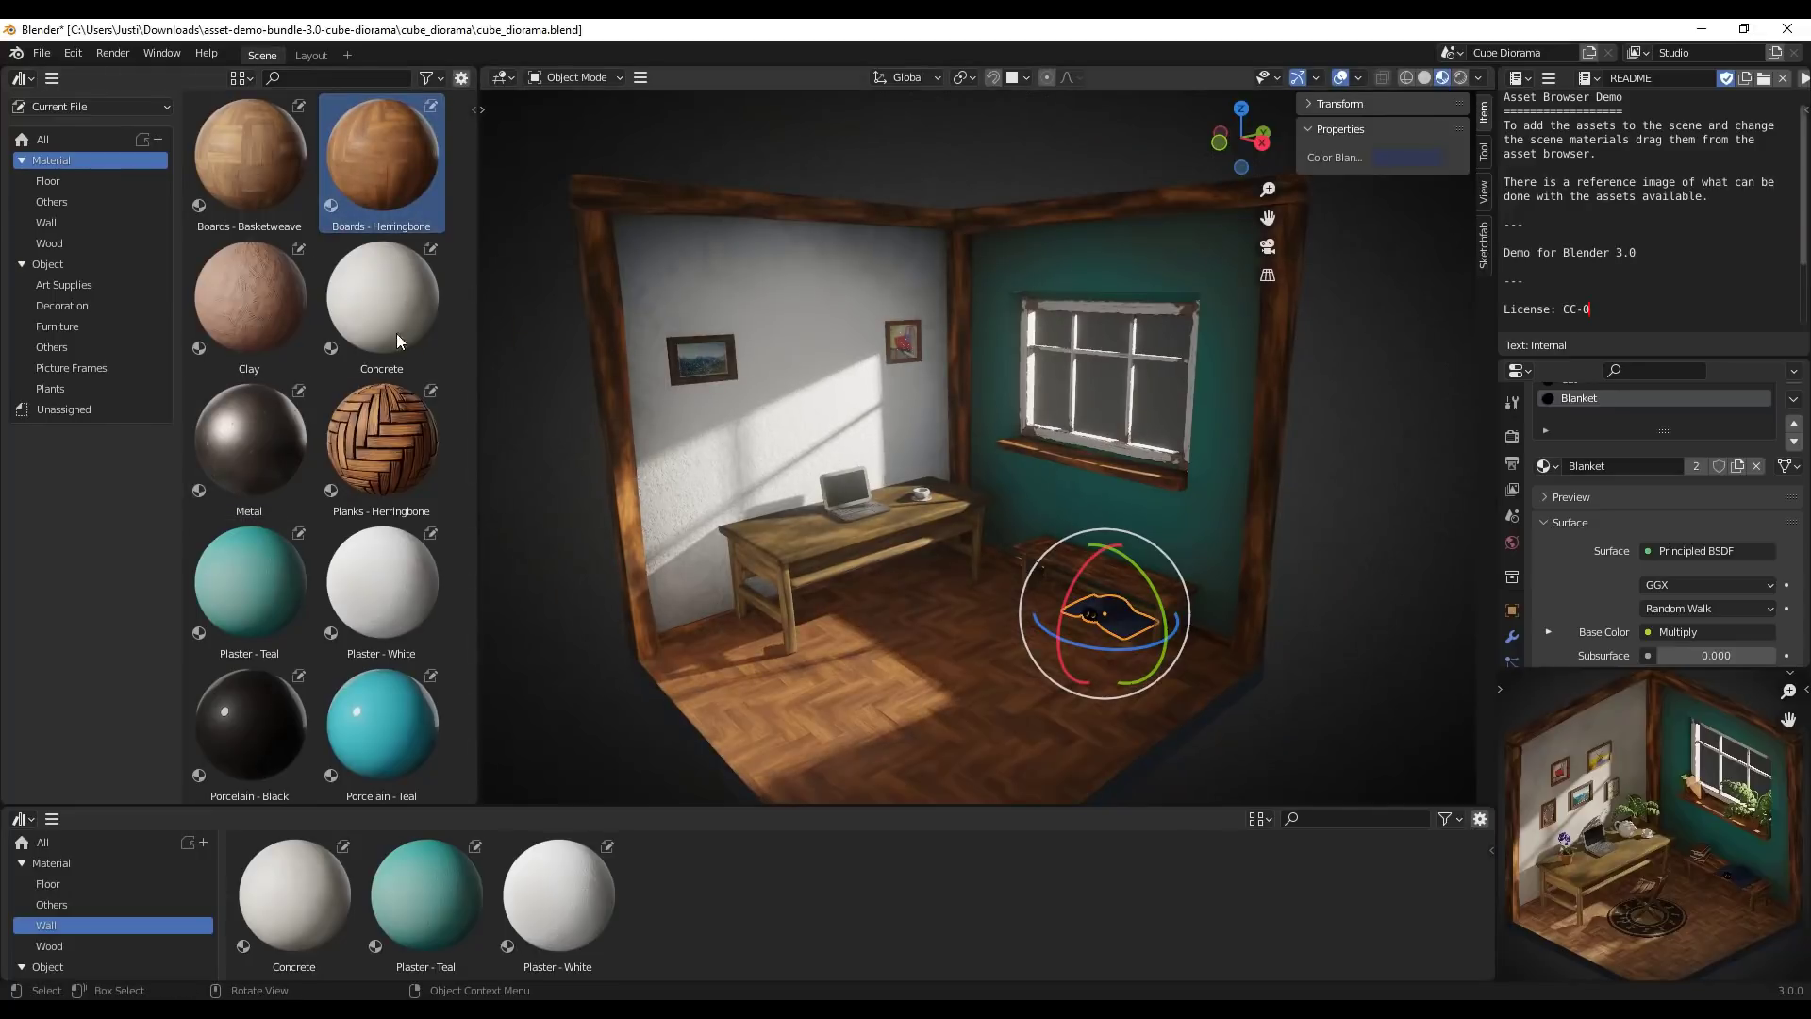
{"action": "left_click_drag", "start_coordinate": [231, 174], "coordinate": [952, 727]}
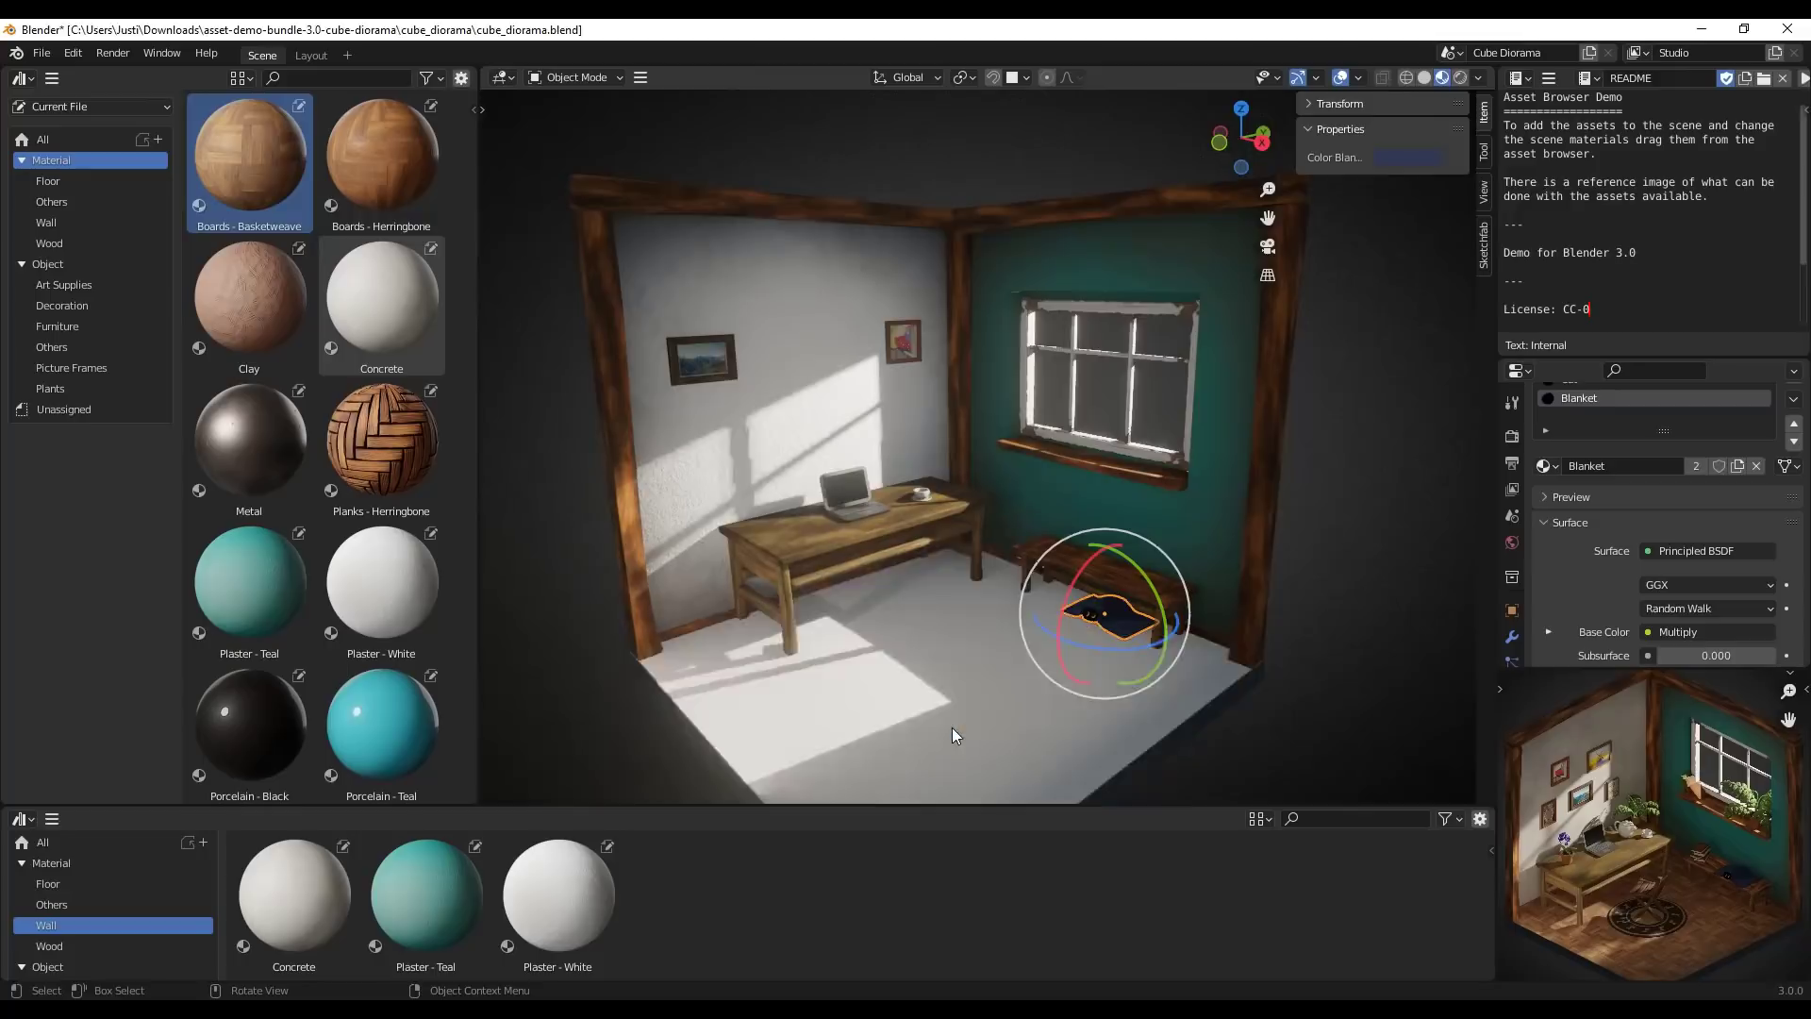
Apply Plaster - Teal to the wall behind the desk and Plaster - White to the window wall.
{"action": "left_click_drag", "start_coordinate": [257, 589], "coordinate": [803, 432]}
{"action": "left_click_drag", "start_coordinate": [361, 583], "coordinate": [1218, 507]}
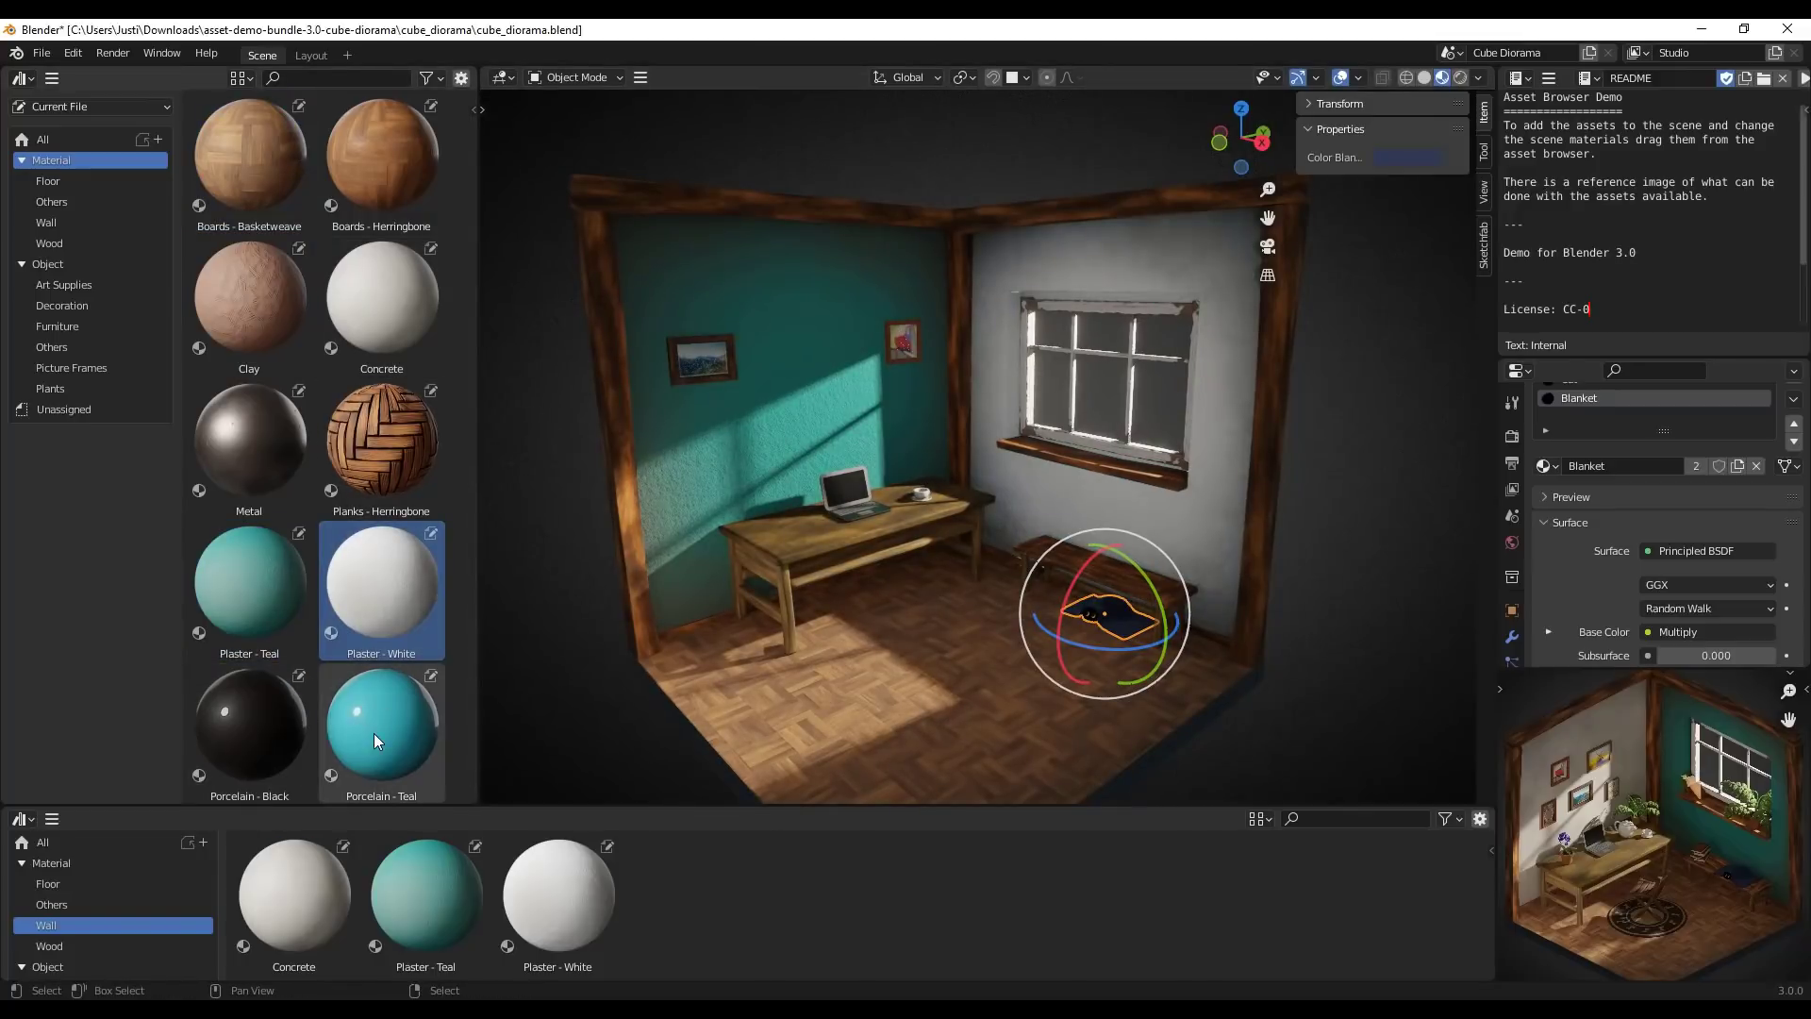
Apply Porcelain - Teal and afterward Clay to the floor, and apply Clay to the window wall.
{"action": "left_click_drag", "start_coordinate": [374, 733], "coordinate": [976, 735]}
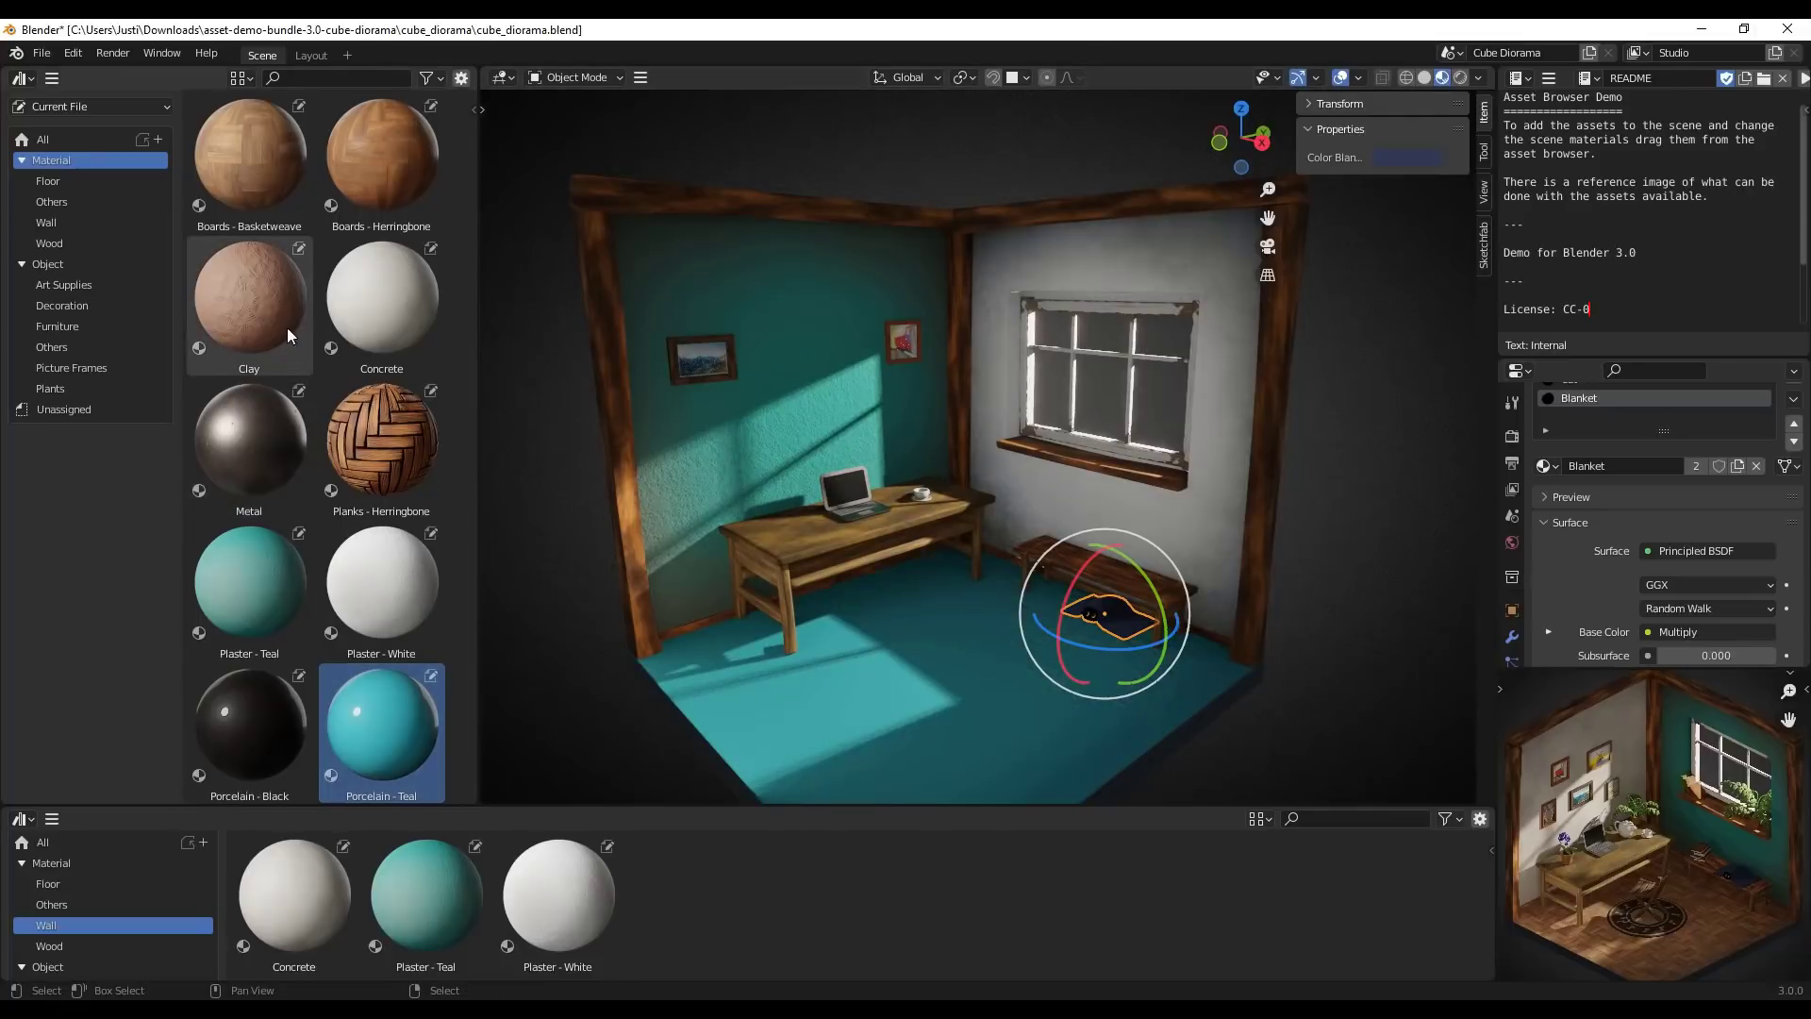
{"action": "left_click_drag", "start_coordinate": [288, 326], "coordinate": [832, 718]}
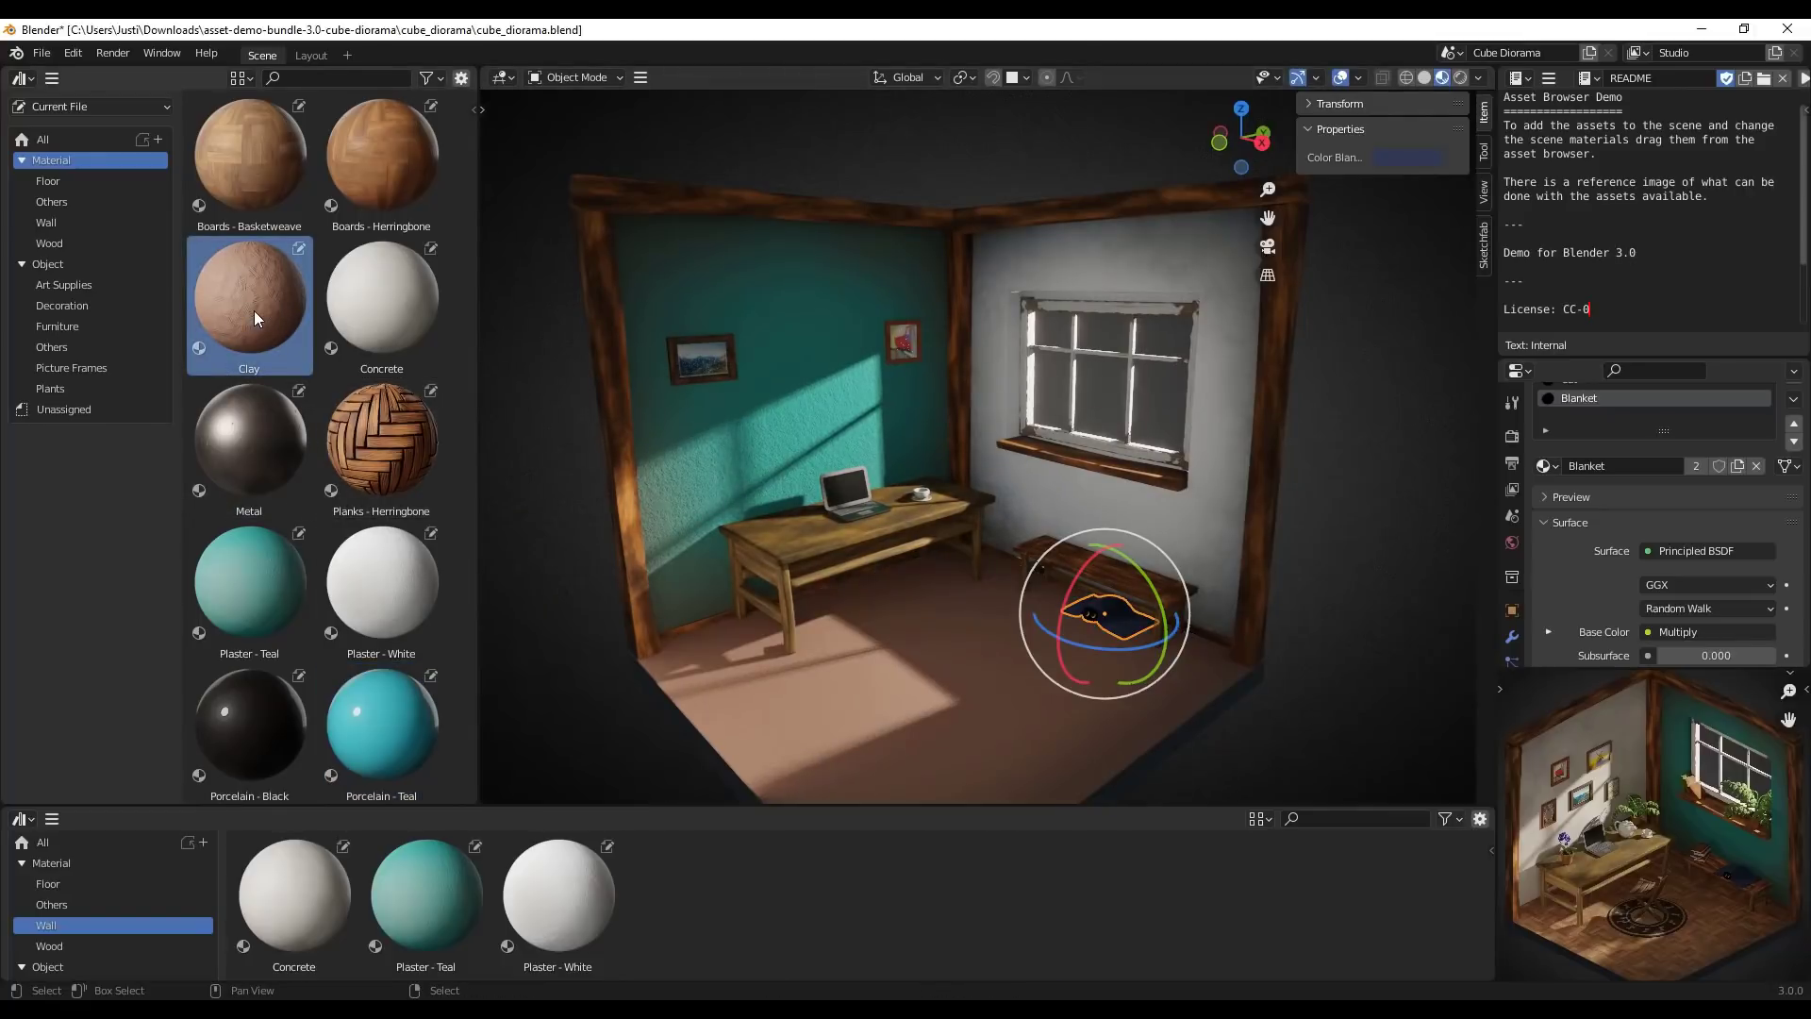
{"action": "left_click_drag", "start_coordinate": [259, 307], "coordinate": [1232, 390]}
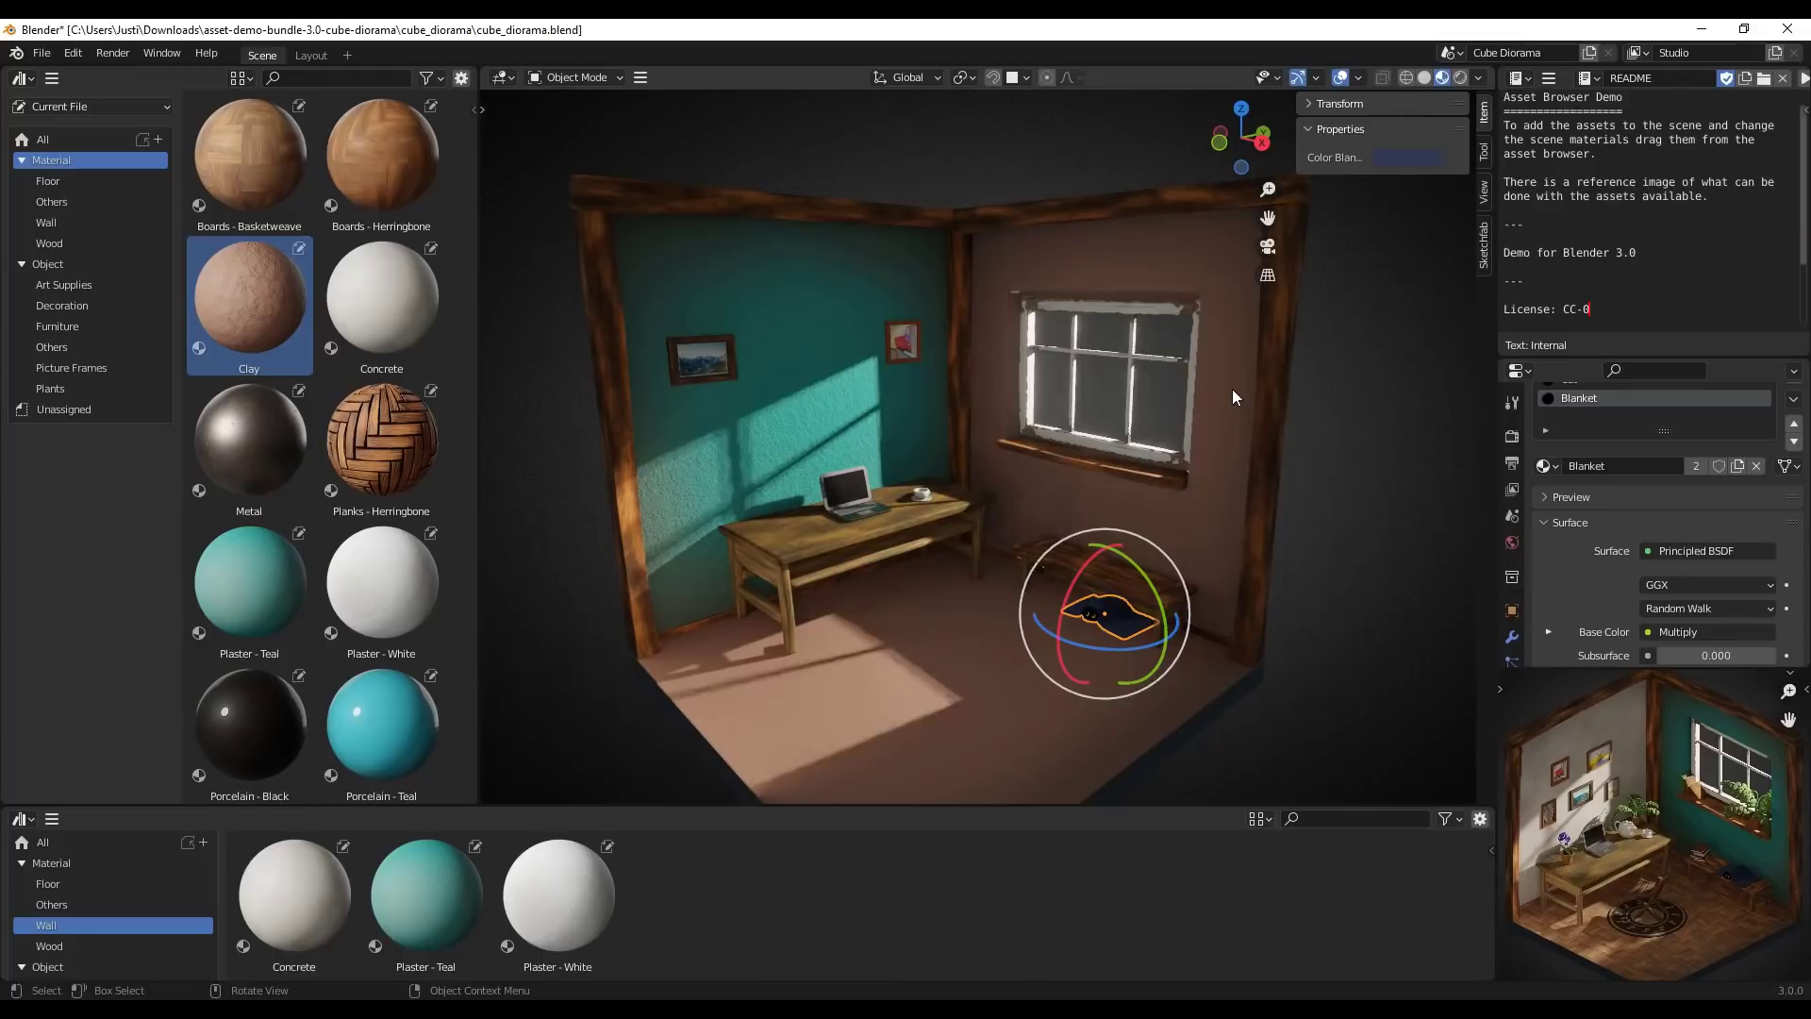
Apply the Concrete material to the floor and review the whole room.
{"action": "left_click_drag", "start_coordinate": [372, 300], "coordinate": [901, 736]}
{"action": "scroll", "coordinate": [967, 633], "scroll_direction": "down", "scroll_amount": 3}
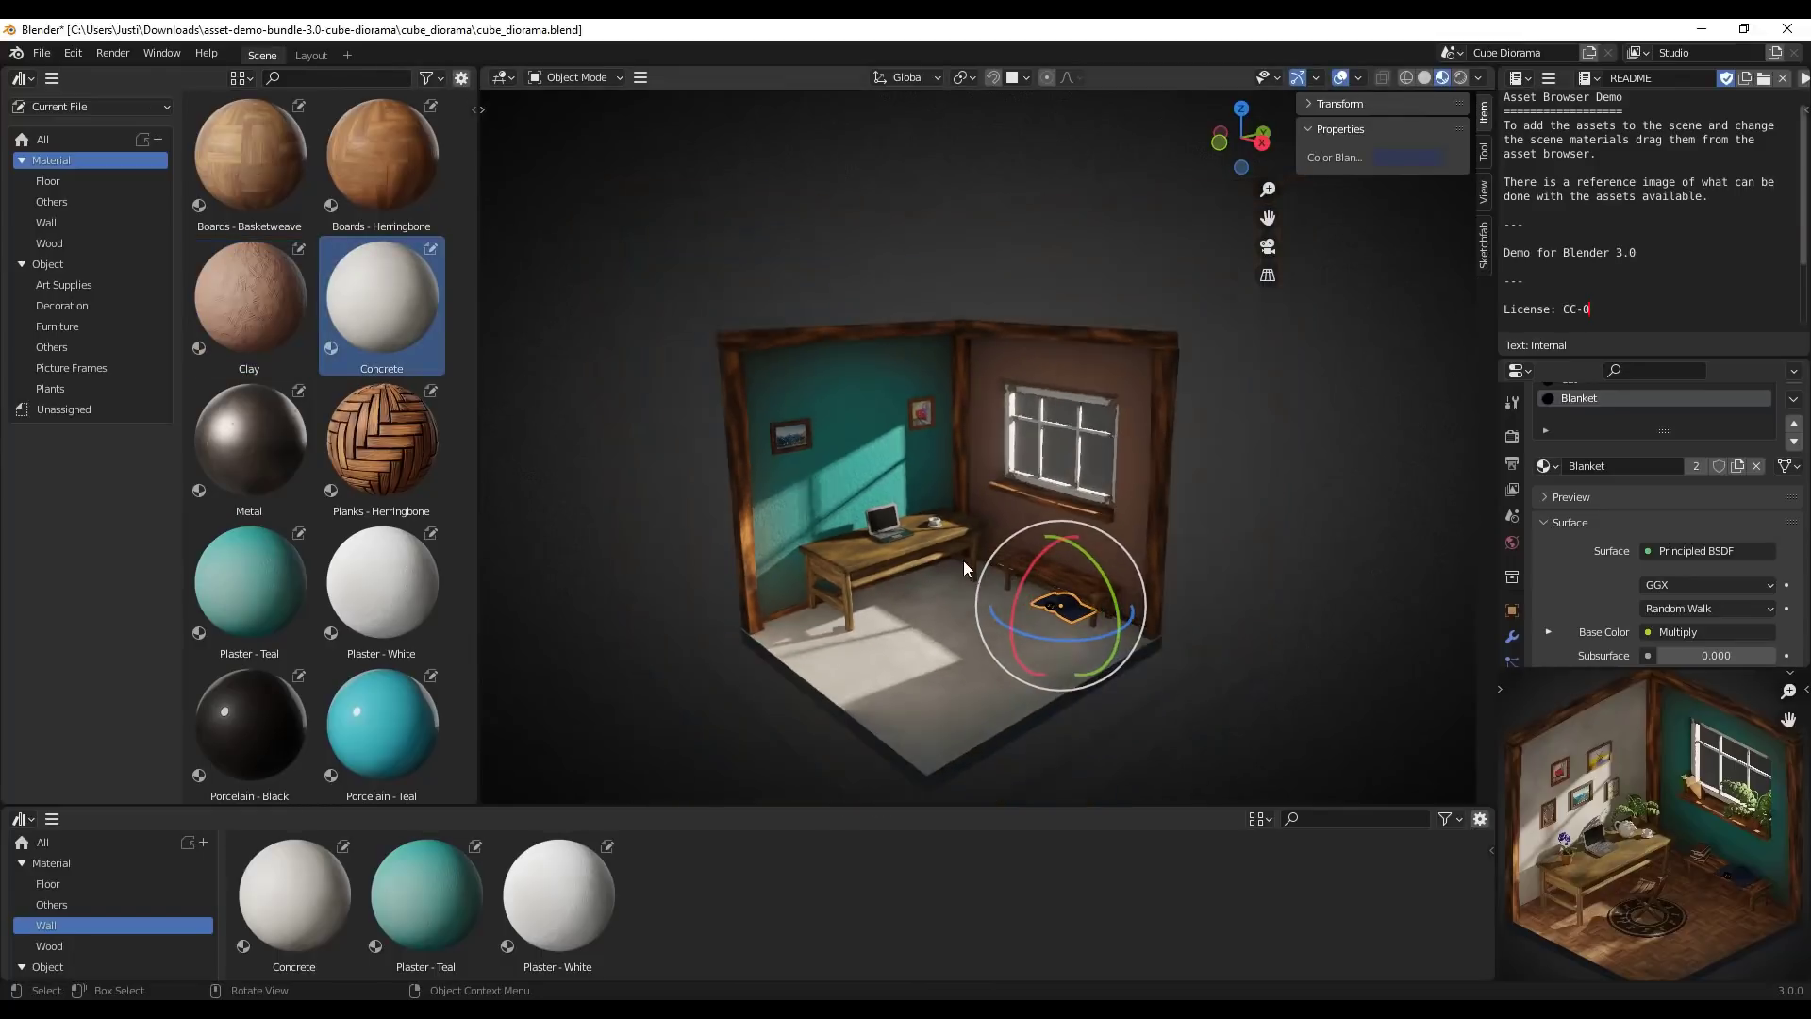
{"action": "scroll", "coordinate": [964, 571], "scroll_direction": "up", "scroll_amount": 5}
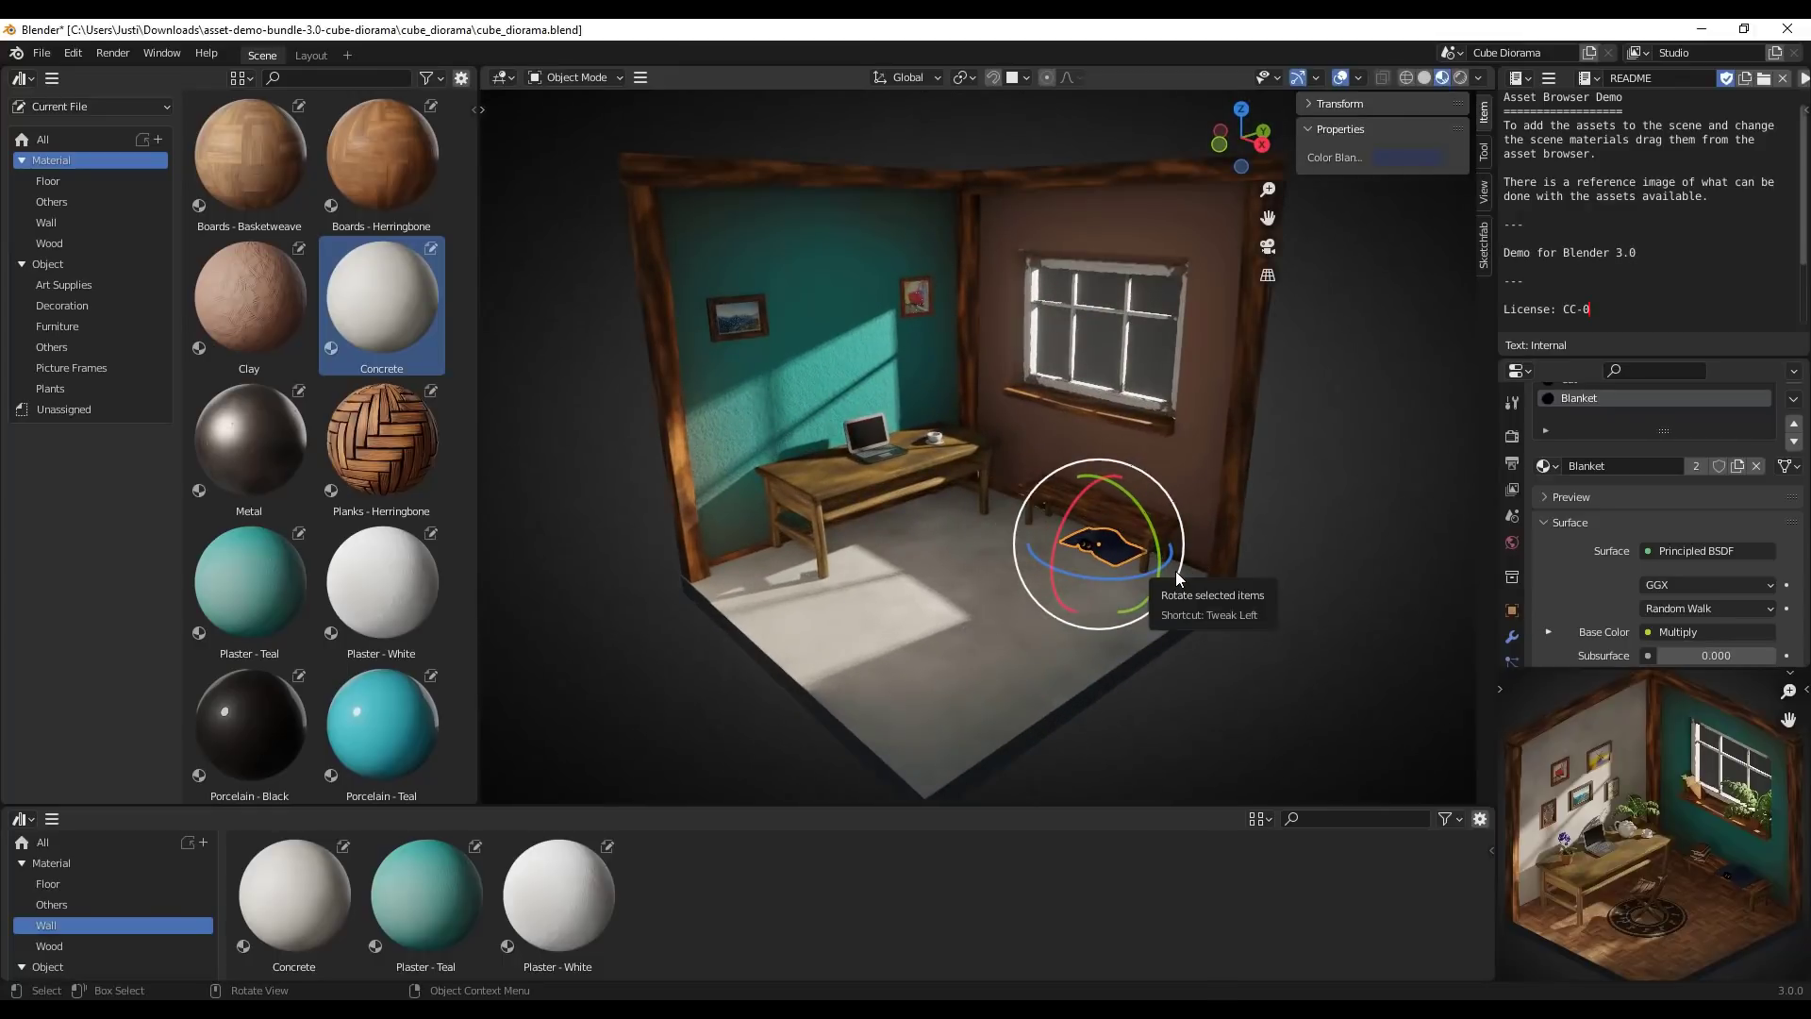
{"action": "middle_click_drag", "start_coordinate": [1055, 454], "coordinate": [1043, 472]}
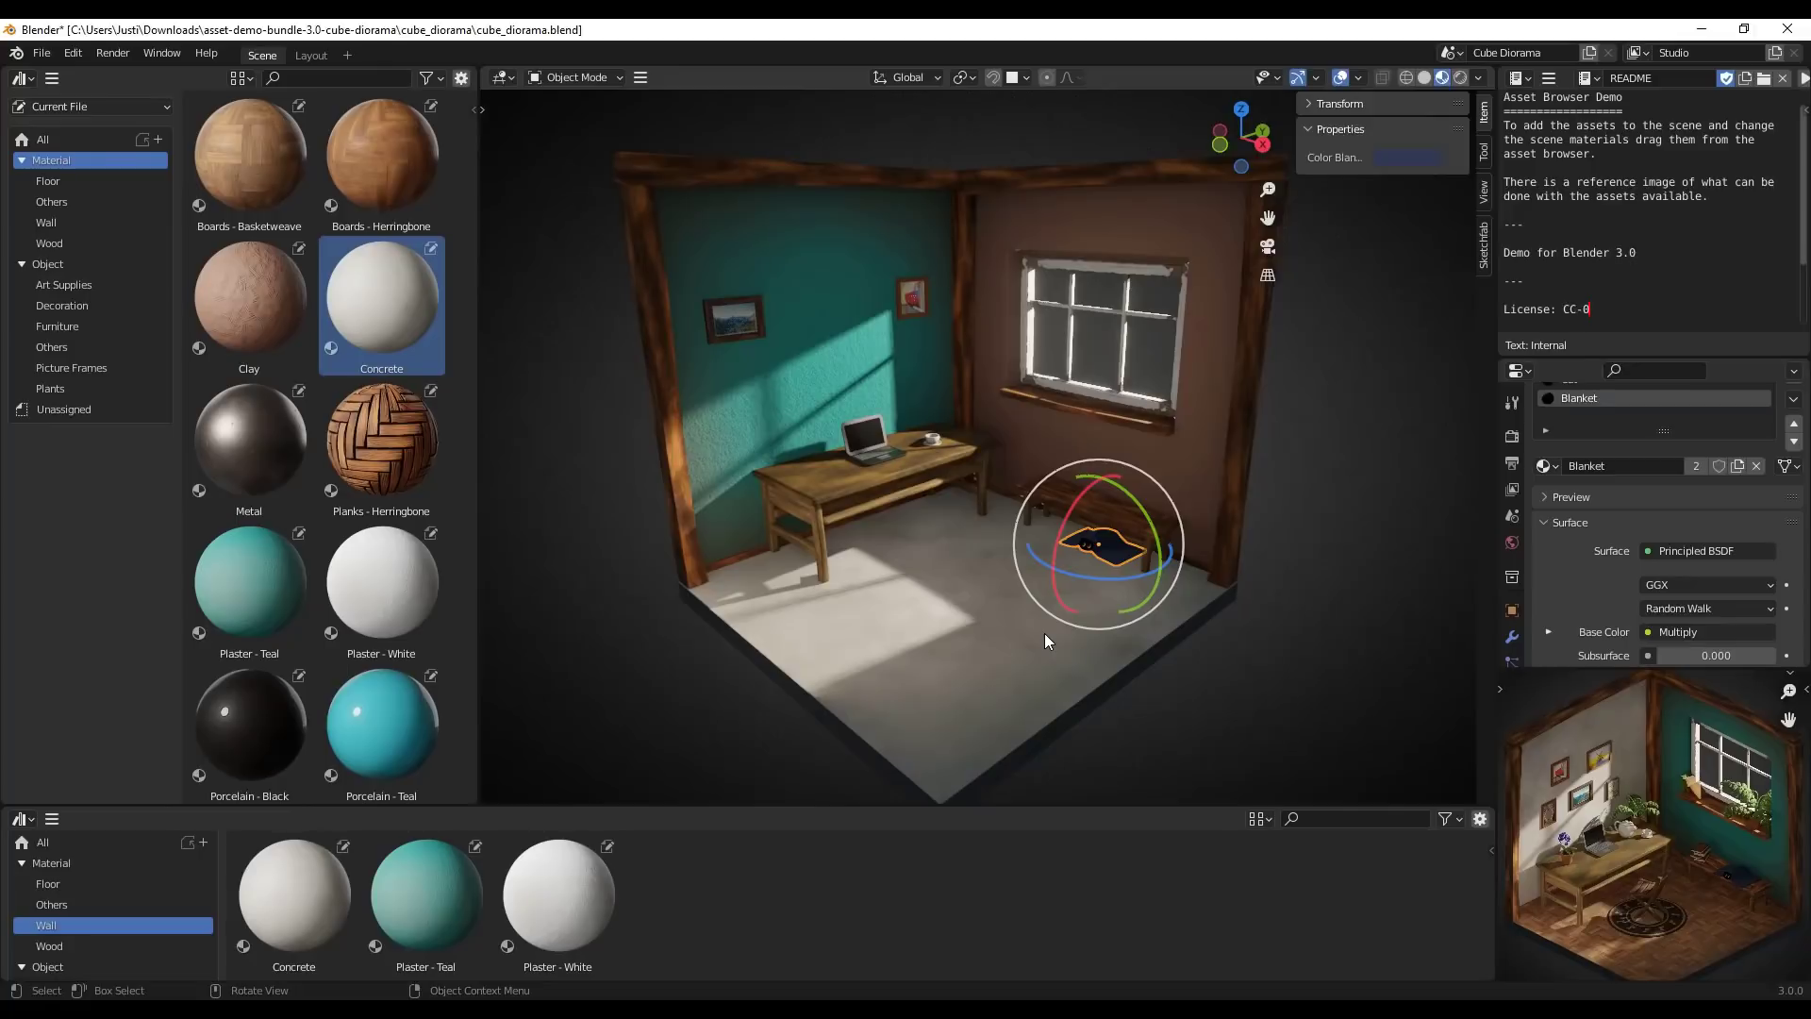
Start a new General file without saving the changes to the cube diorama file.
{"action": "left_click", "coordinate": [41, 52]}
{"action": "mouse_move", "coordinate": [60, 75]}
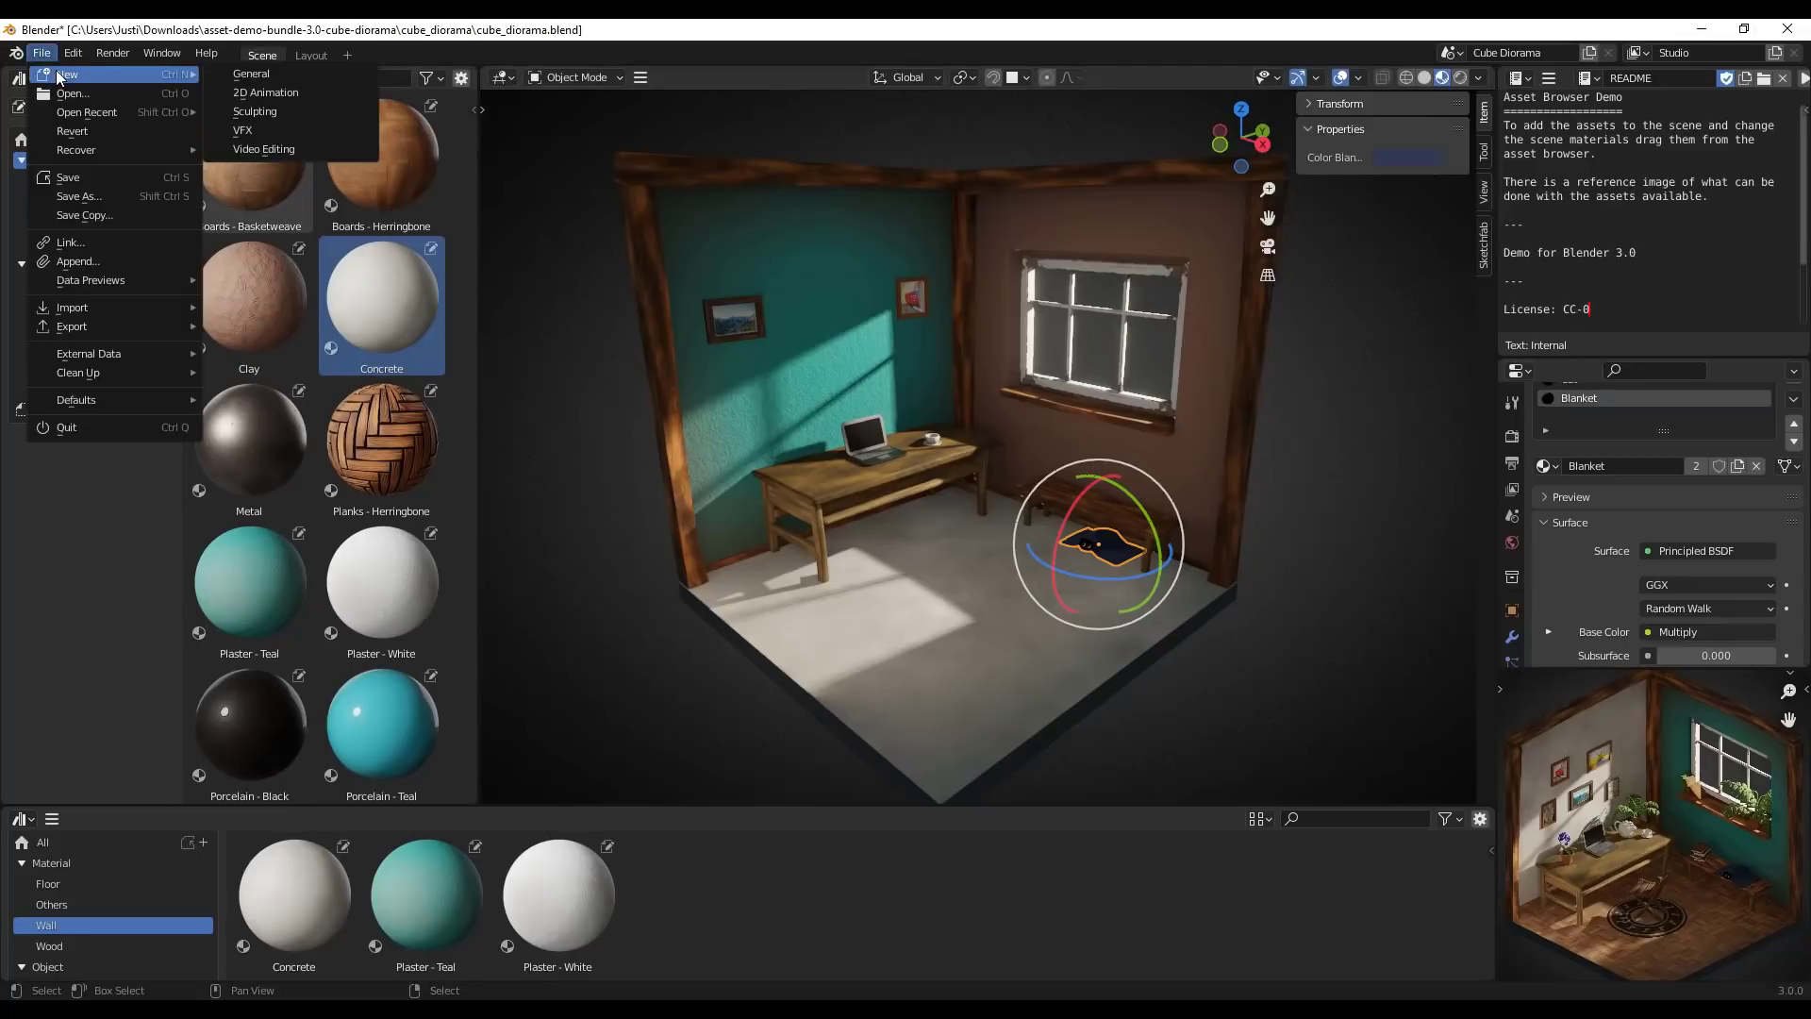
{"action": "left_click", "coordinate": [277, 76]}
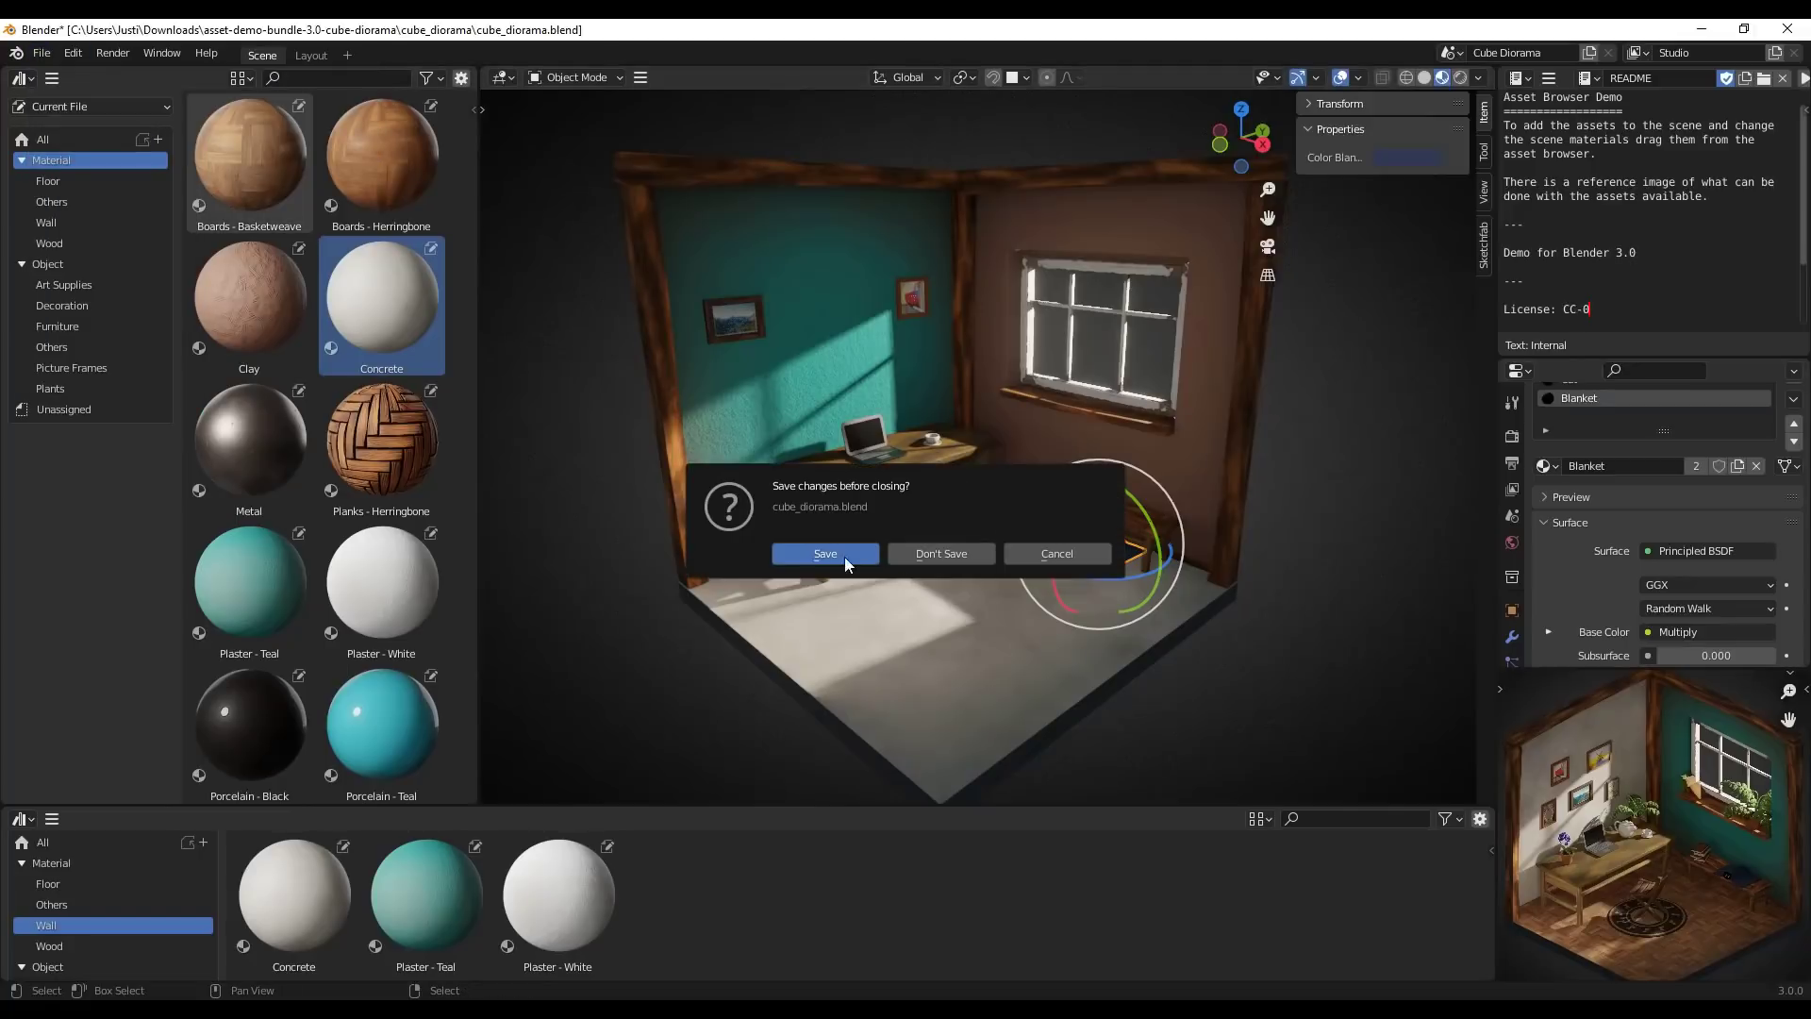
{"action": "left_click", "coordinate": [902, 560]}
{"action": "scroll", "coordinate": [676, 343], "scroll_direction": "down", "scroll_amount": 4}
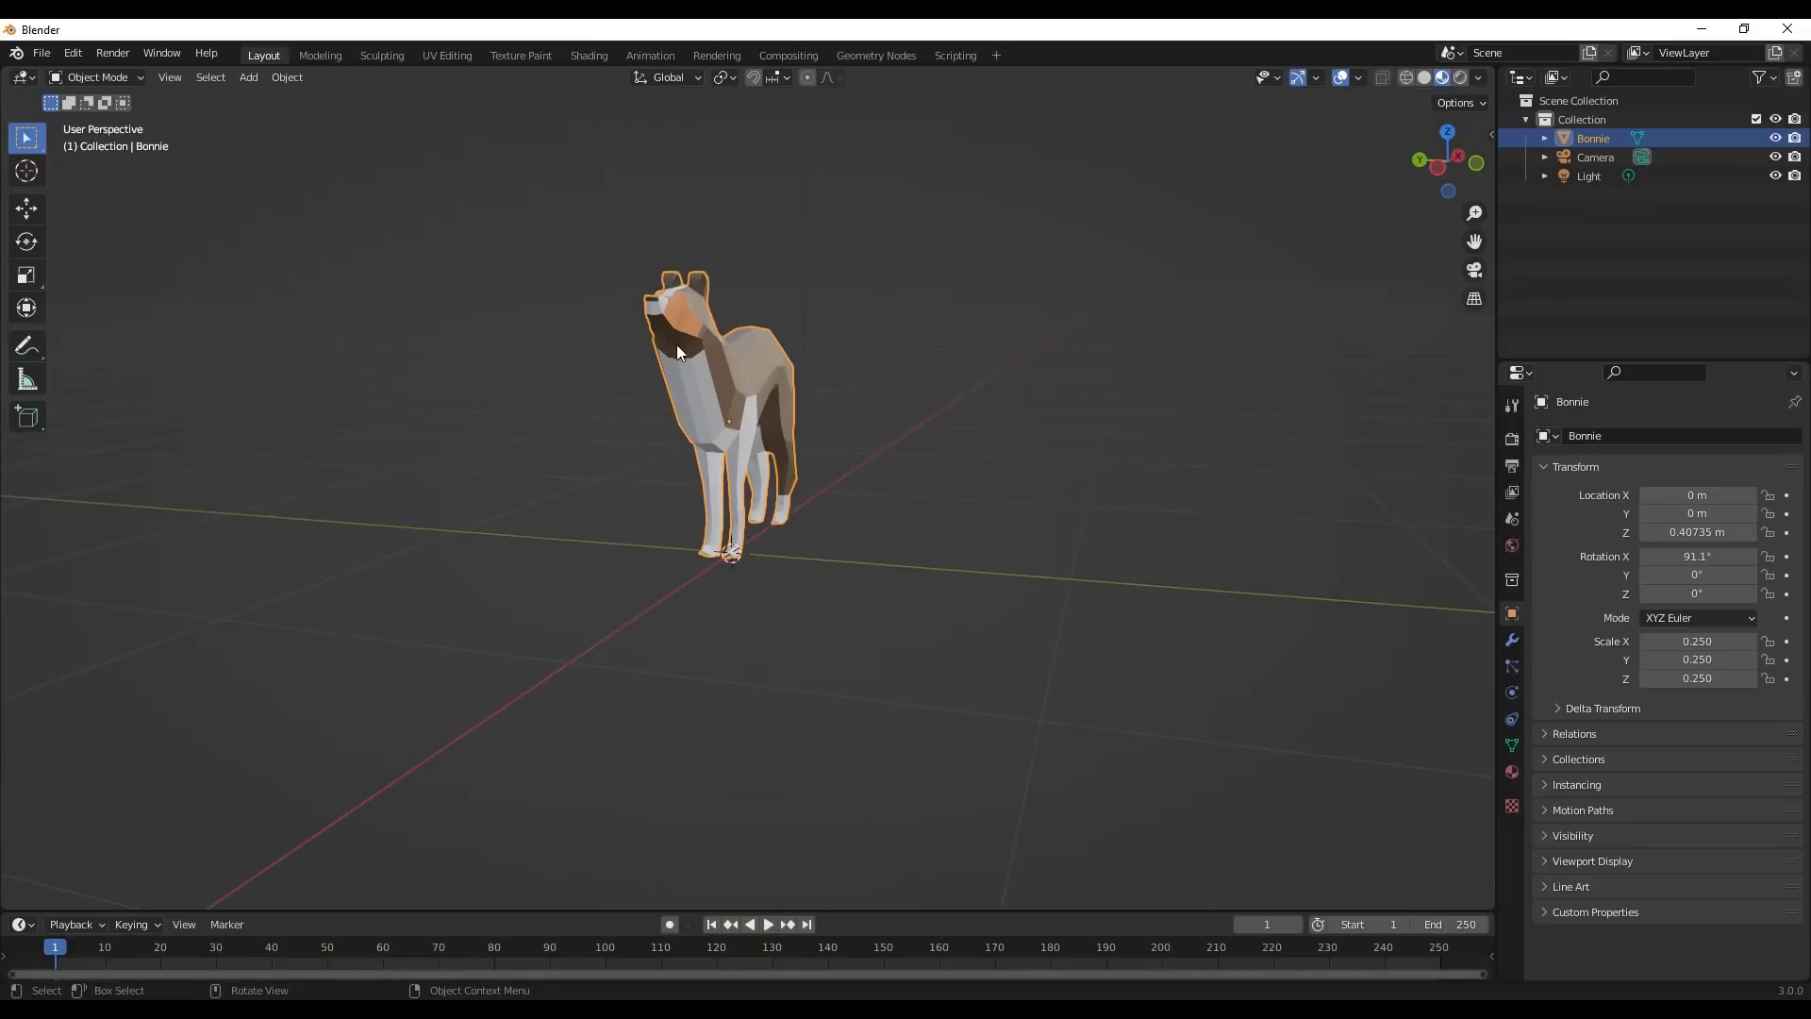
{"action": "middle_click_drag", "start_coordinate": [677, 343], "coordinate": [707, 366]}
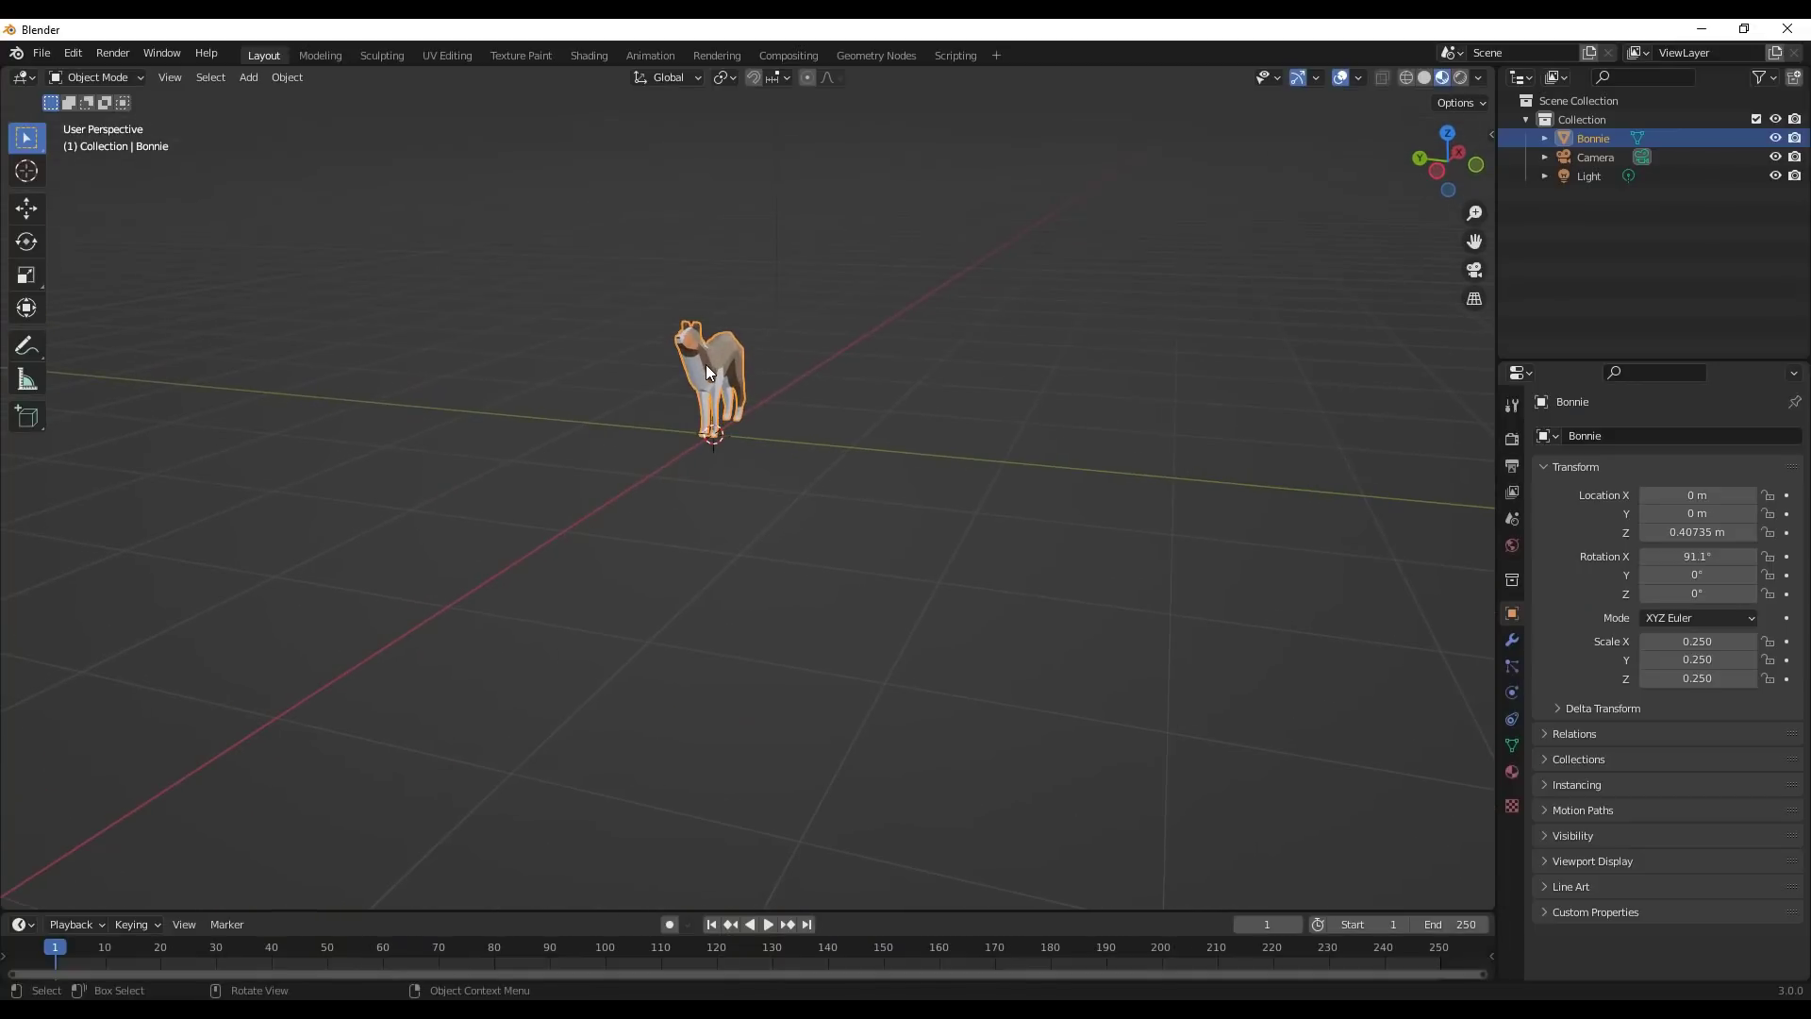
Split the 3D viewport vertically, turn the new area into an Asset Browser and widen it.
{"action": "left_click_drag", "start_coordinate": [31, 74], "coordinate": [512, 81]}
{"action": "left_click", "coordinate": [31, 75]}
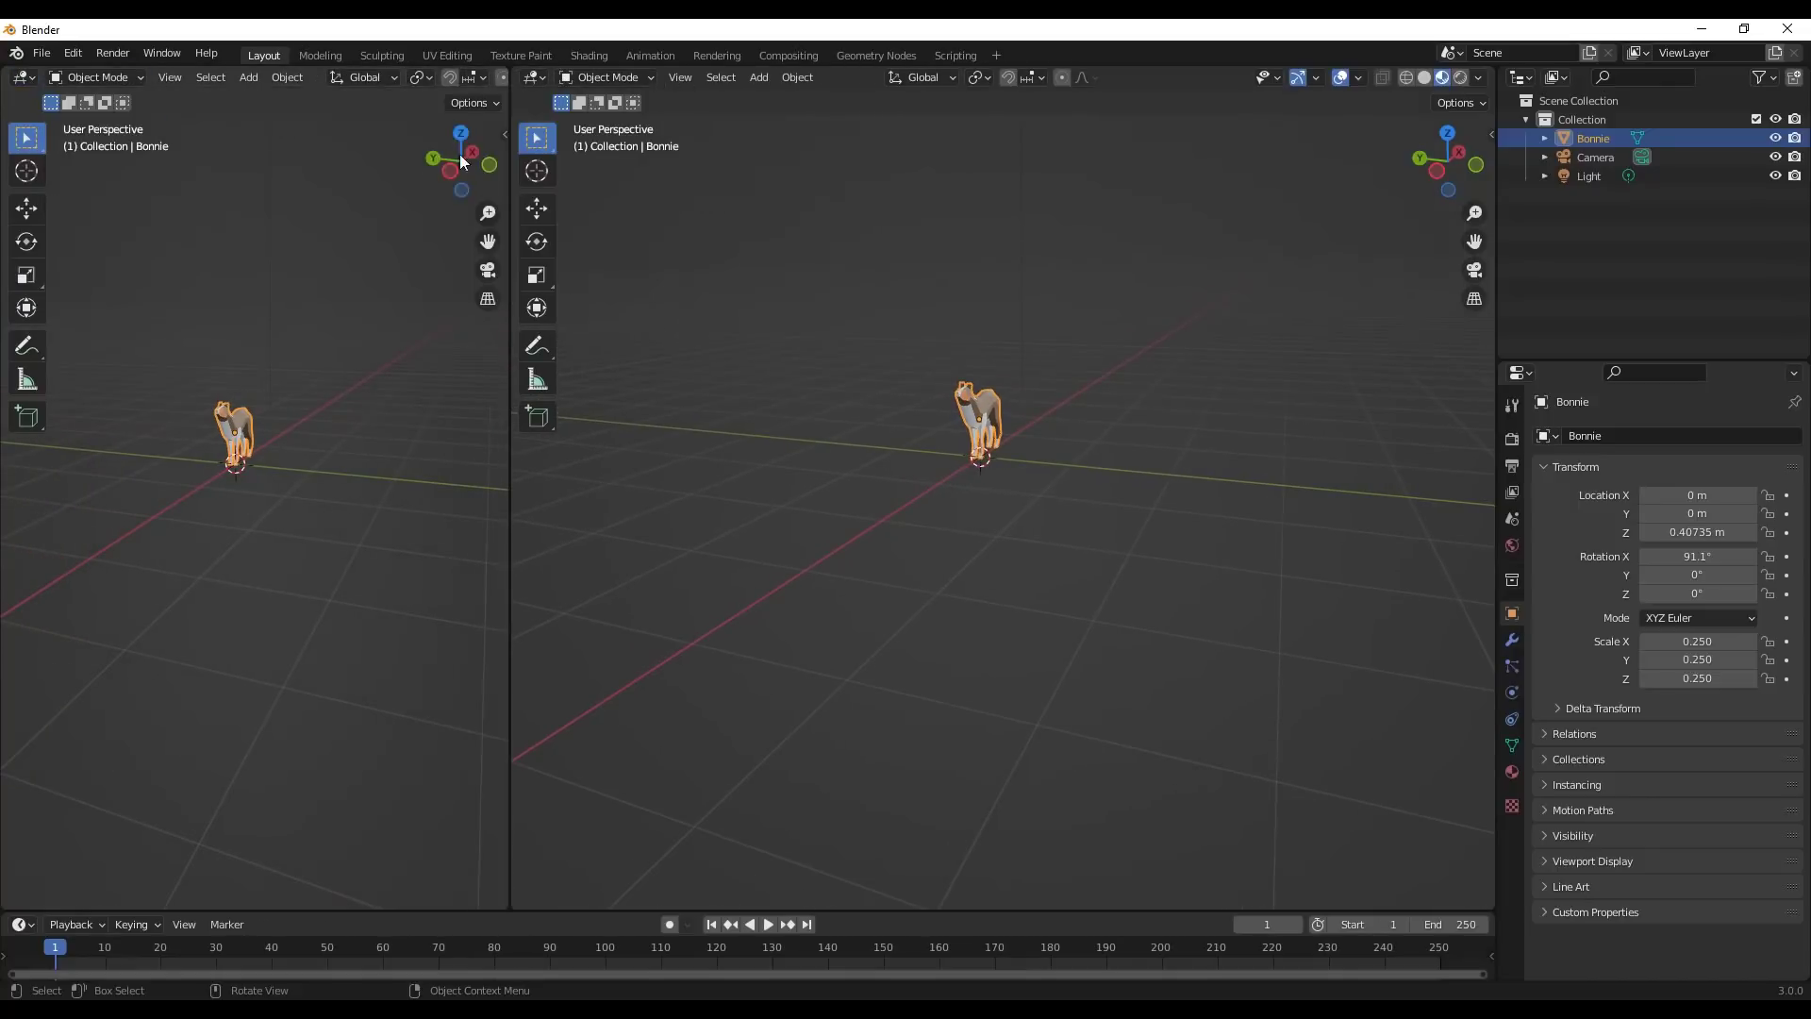
{"action": "left_click", "coordinate": [22, 78]}
{"action": "left_click", "coordinate": [21, 79]}
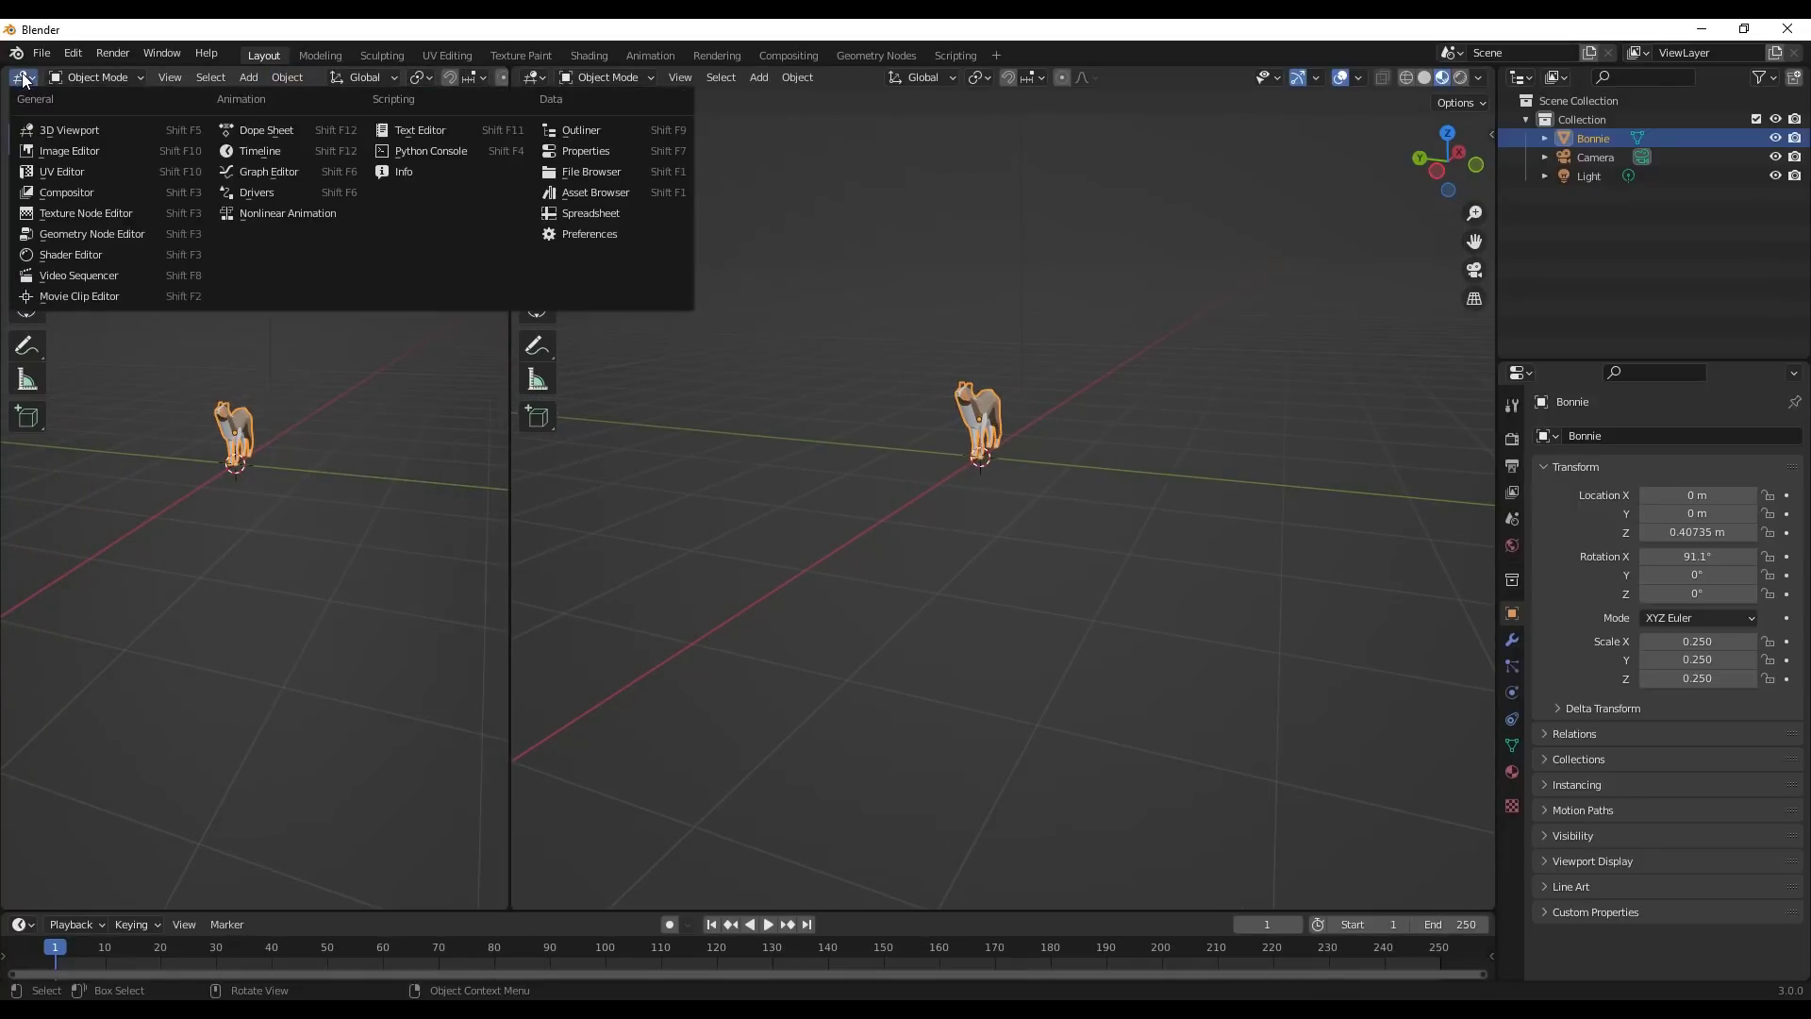
{"action": "left_click", "coordinate": [595, 174]}
{"action": "left_click_drag", "start_coordinate": [510, 304], "coordinate": [618, 304]}
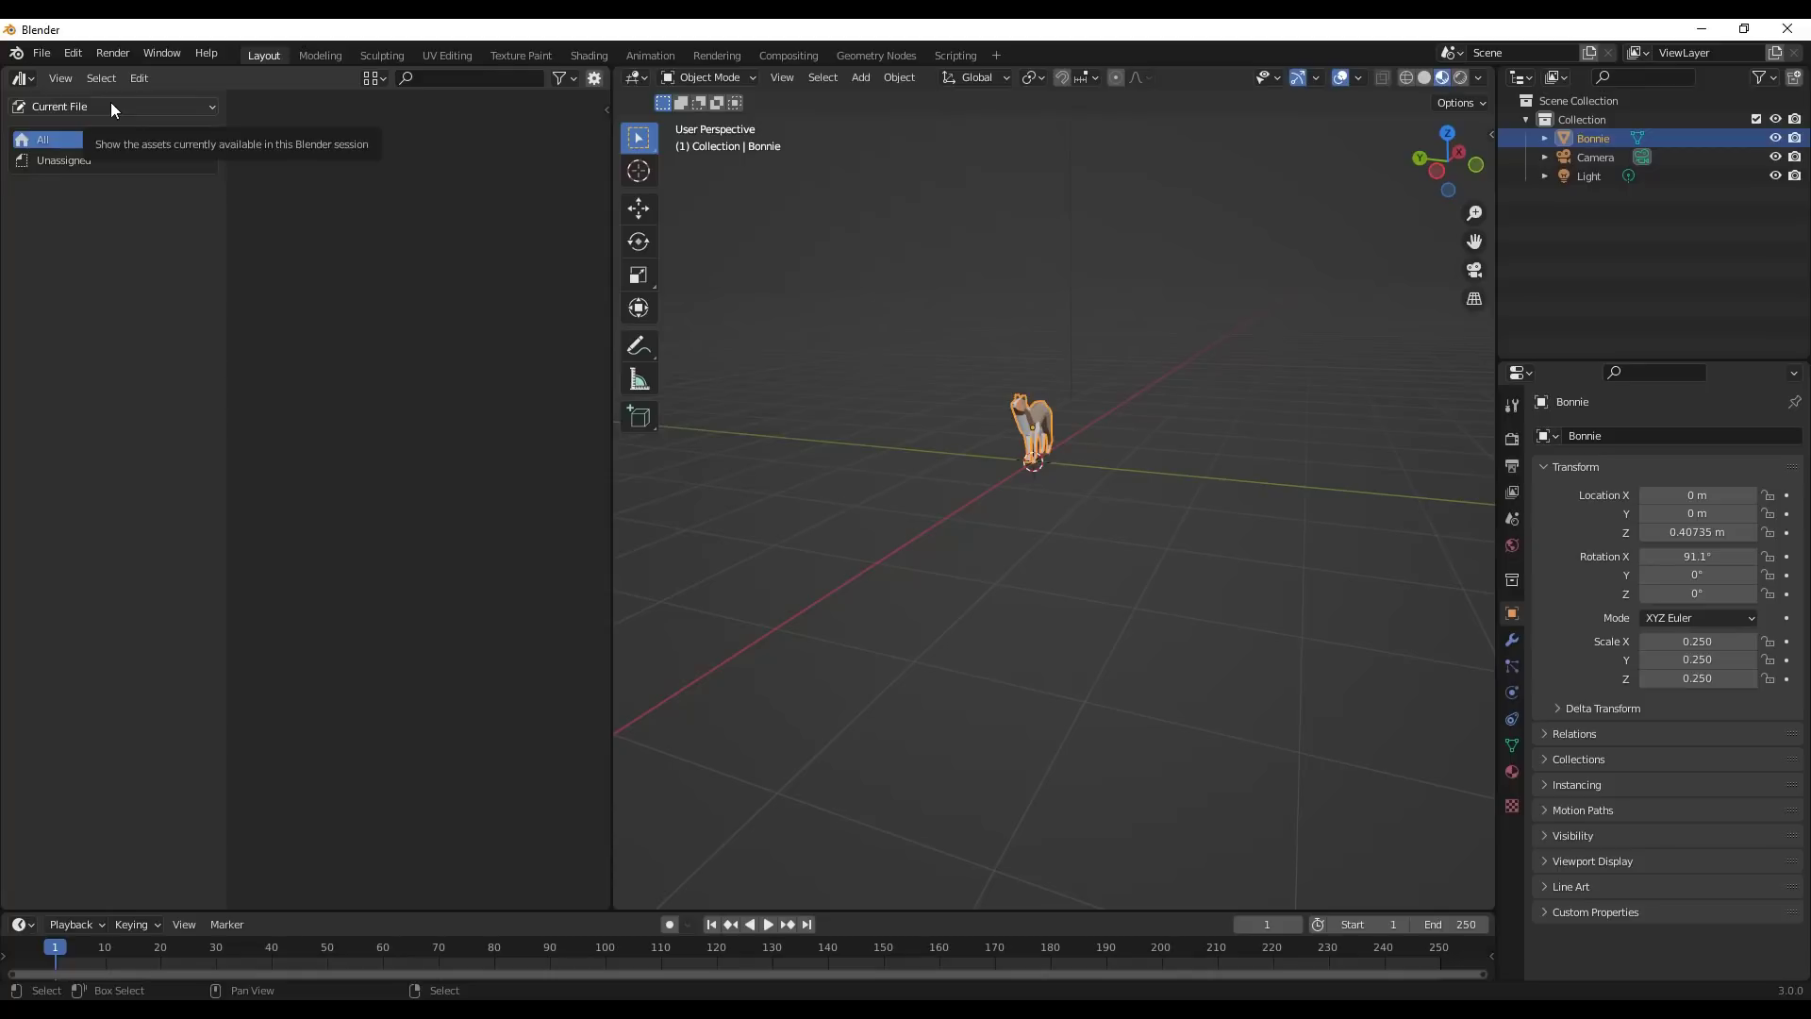
Show the custom asset library in the Asset Browser and check its folder under File Paths in the Preferences.
{"action": "left_click", "coordinate": [135, 106]}
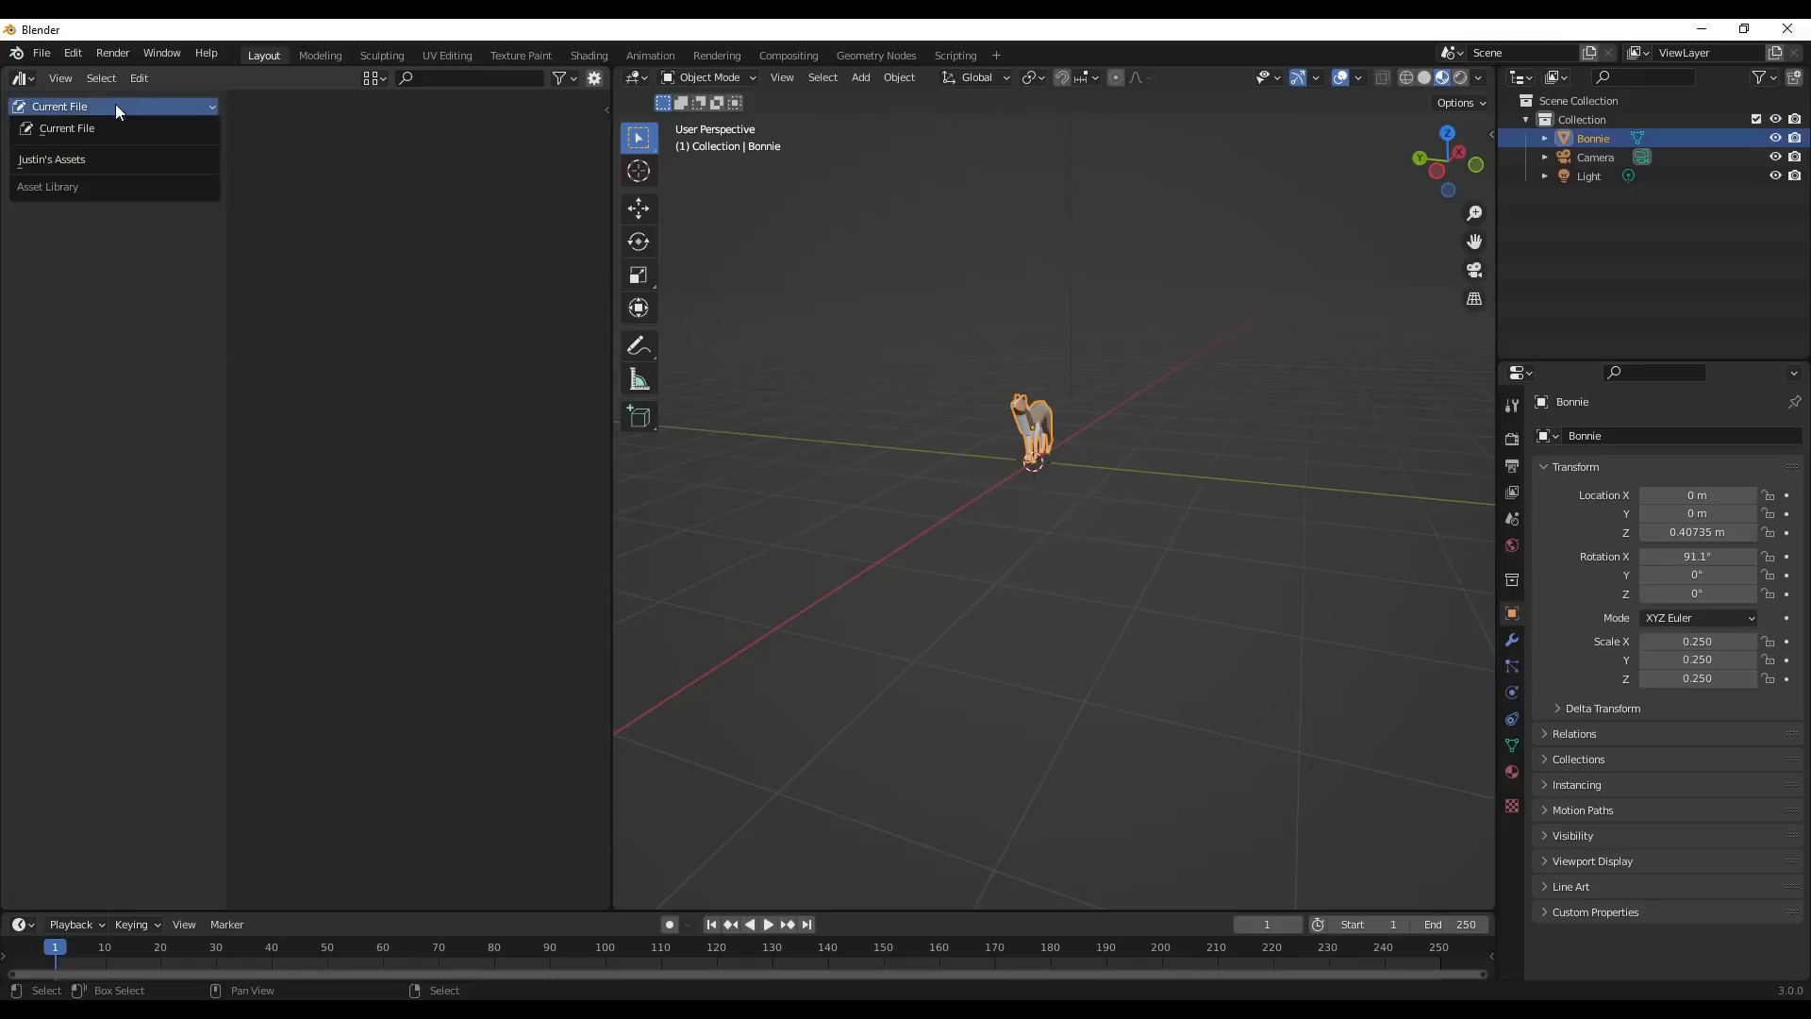
{"action": "left_click", "coordinate": [66, 161]}
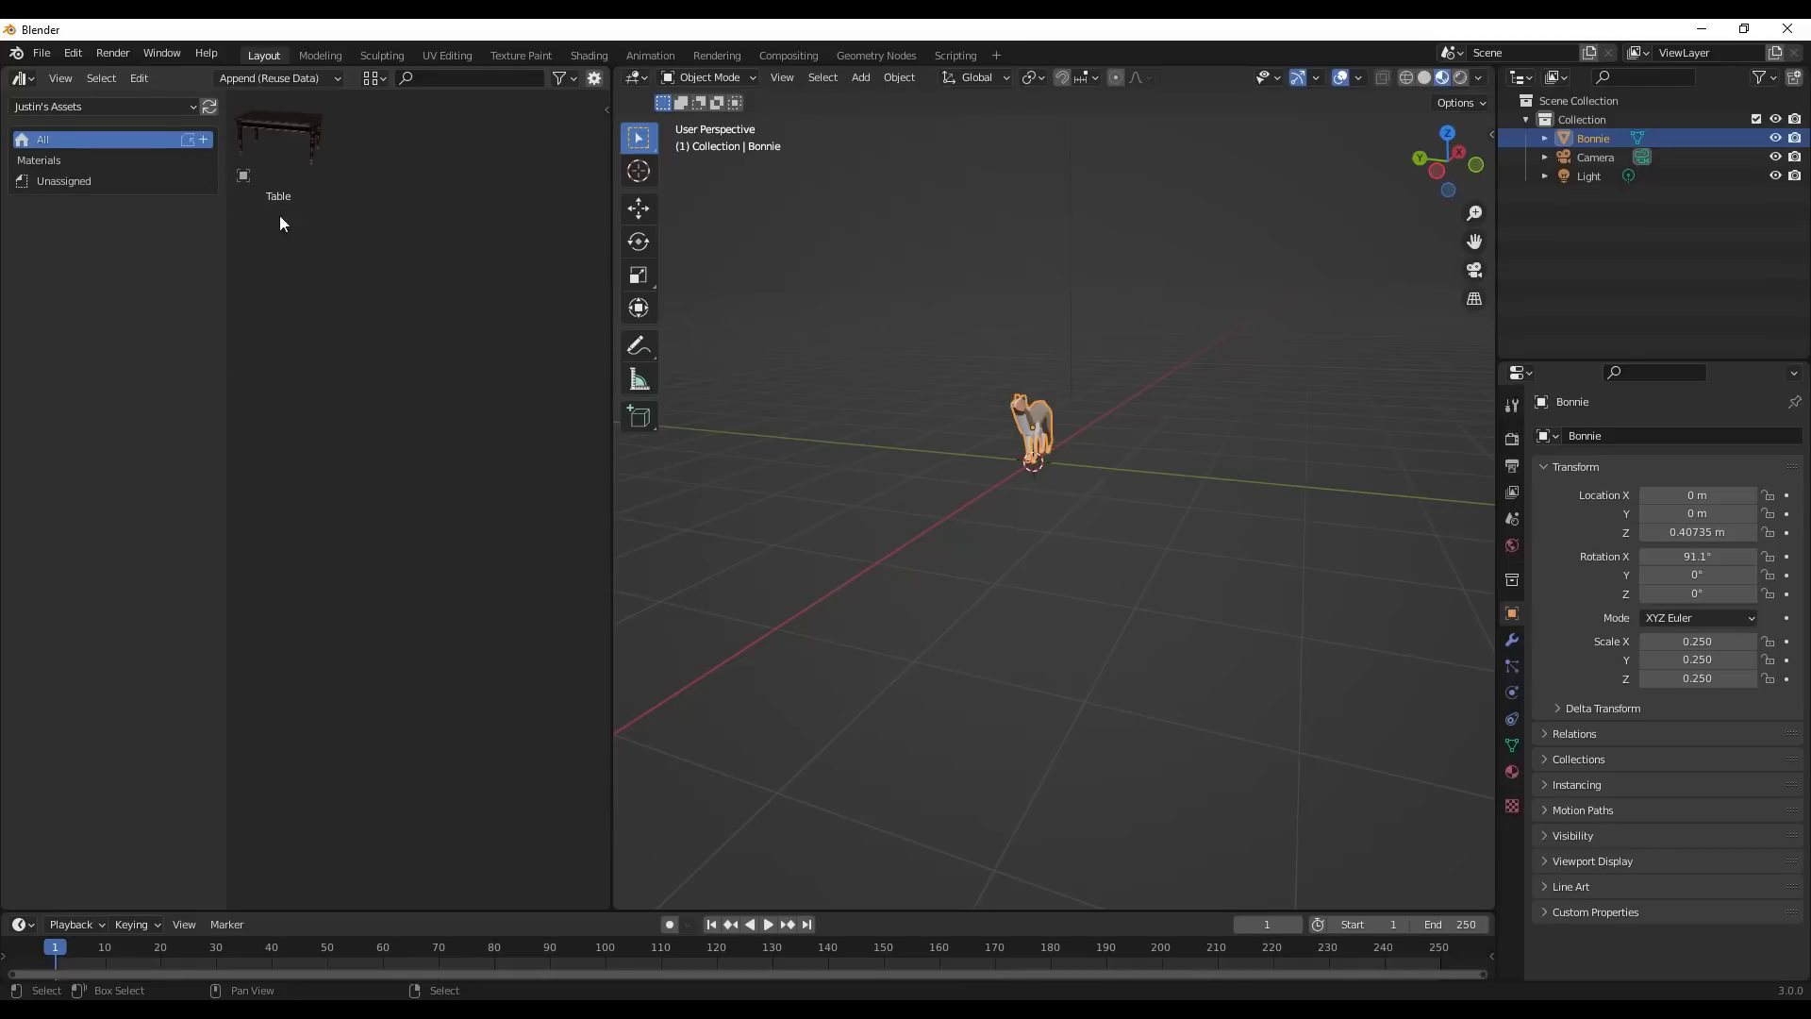
{"action": "left_click", "coordinate": [73, 53]}
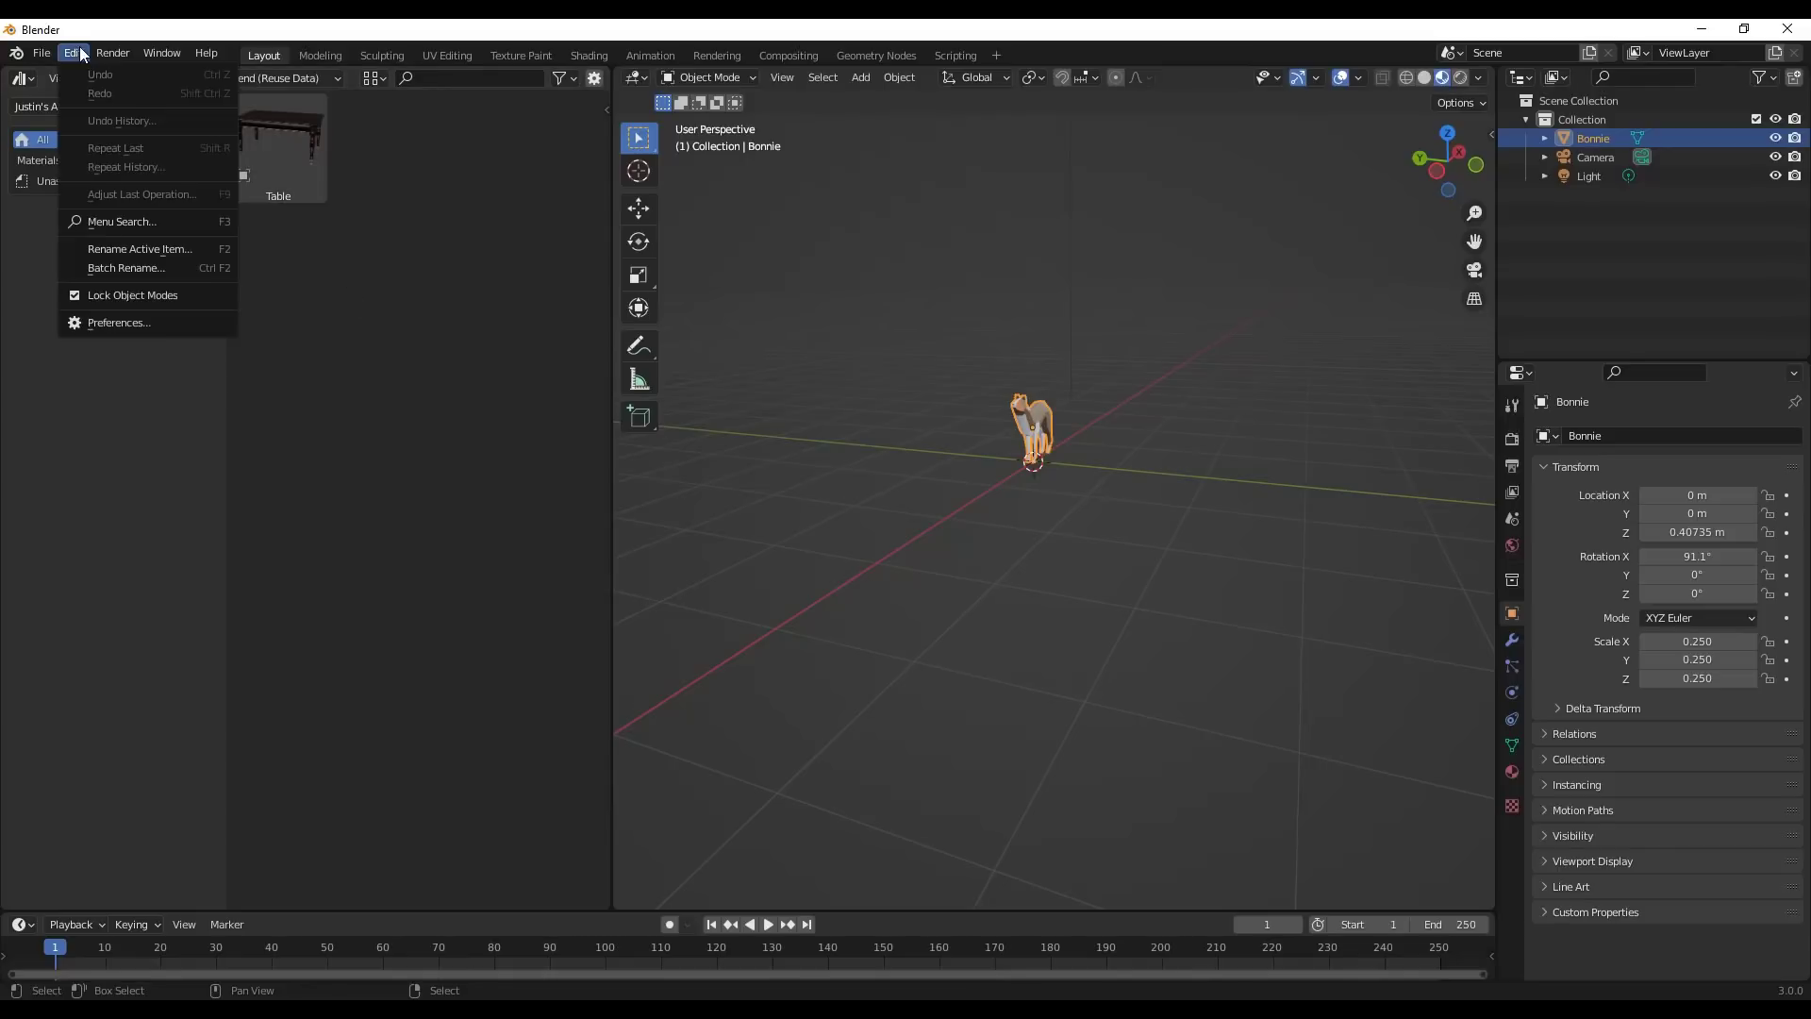
{"action": "left_click", "coordinate": [116, 321]}
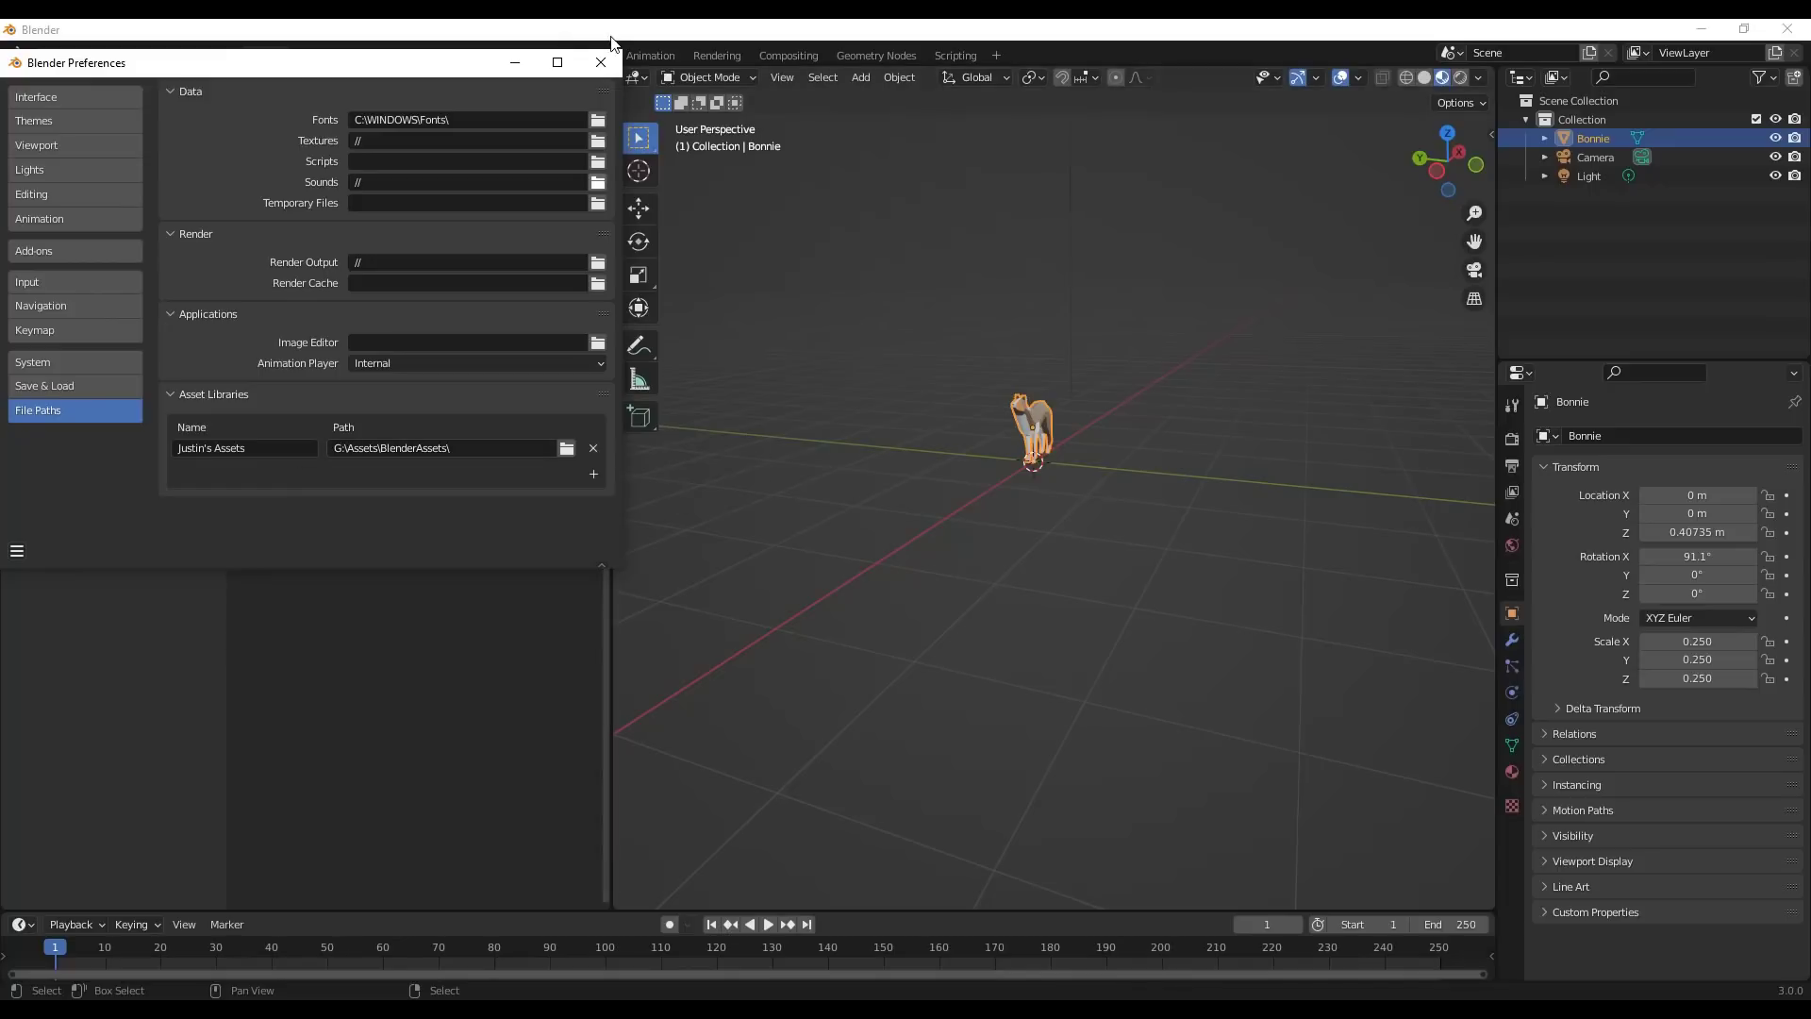
{"action": "left_click", "coordinate": [596, 65]}
Set the Asset Browser's source back to Current File.
{"action": "middle_click_drag", "start_coordinate": [1082, 406], "coordinate": [930, 449]}
{"action": "left_click", "coordinate": [98, 105]}
{"action": "left_click", "coordinate": [72, 121]}
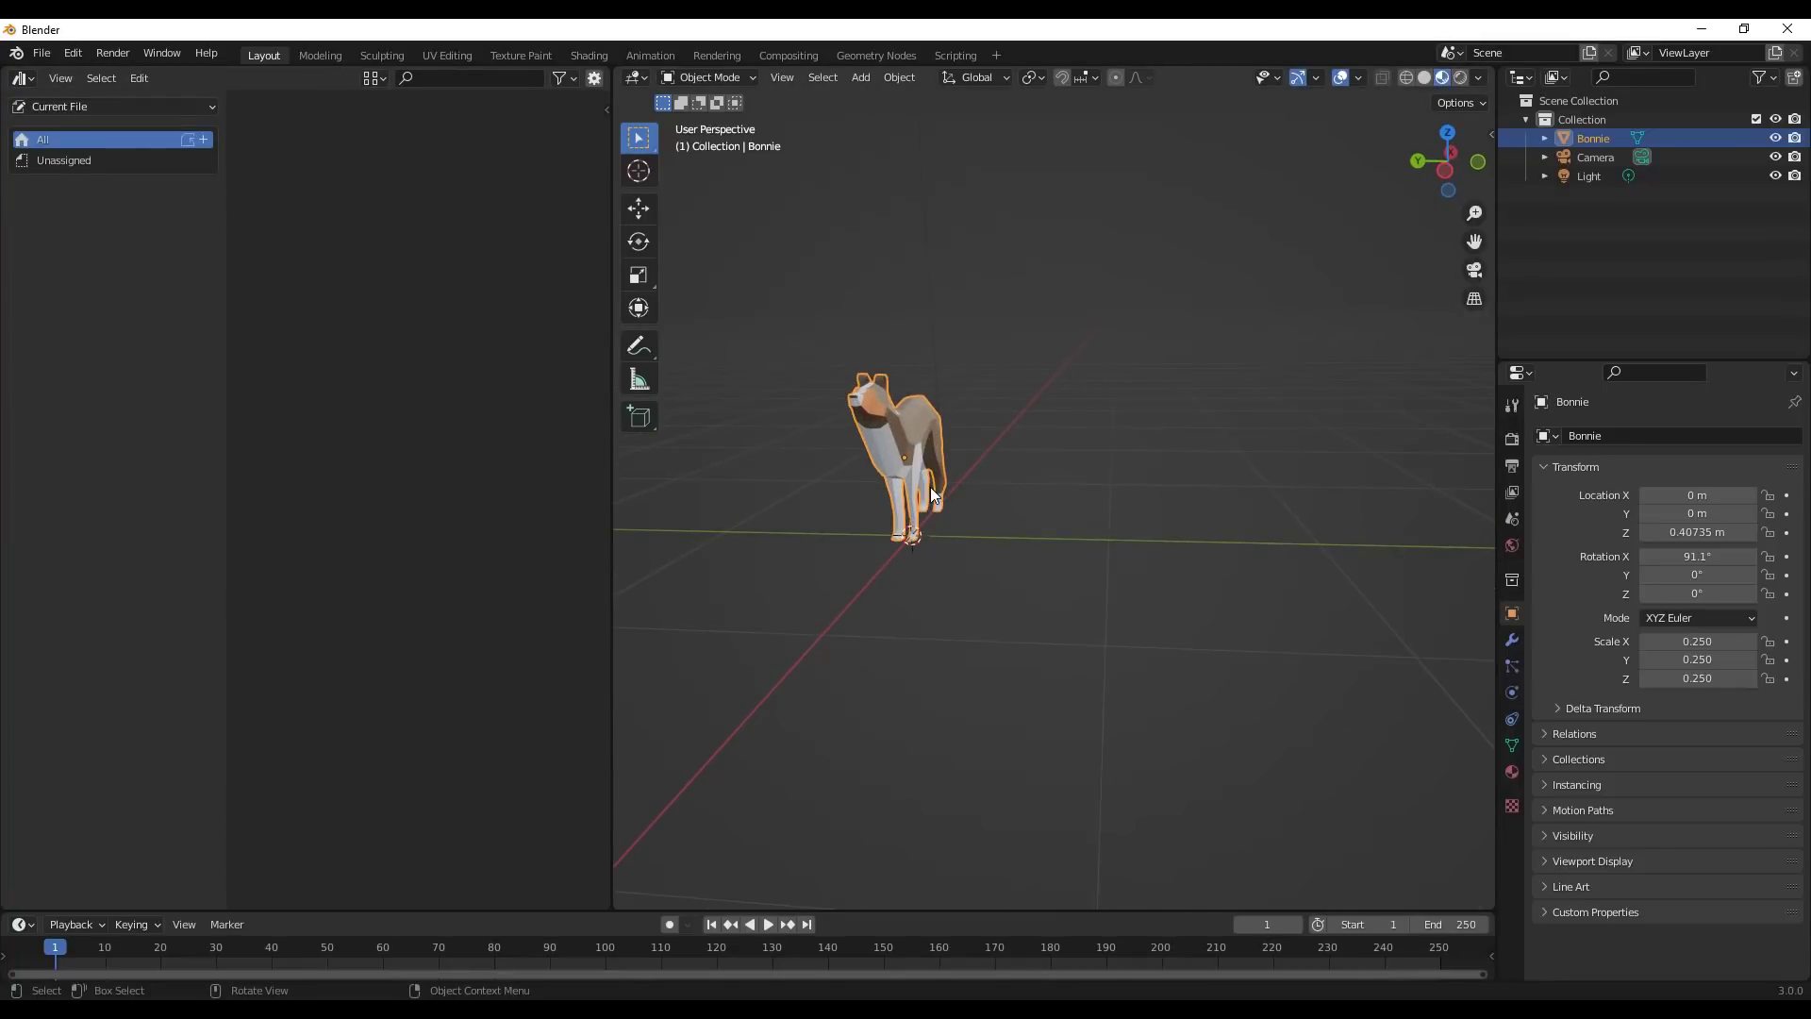
Add Suzanne, Teapot and Gear meshes in a row beside the dog model.
{"action": "key", "text": "shift+a"}
{"action": "left_click", "coordinate": [1030, 663]}
{"action": "key", "text": "shift+a"}
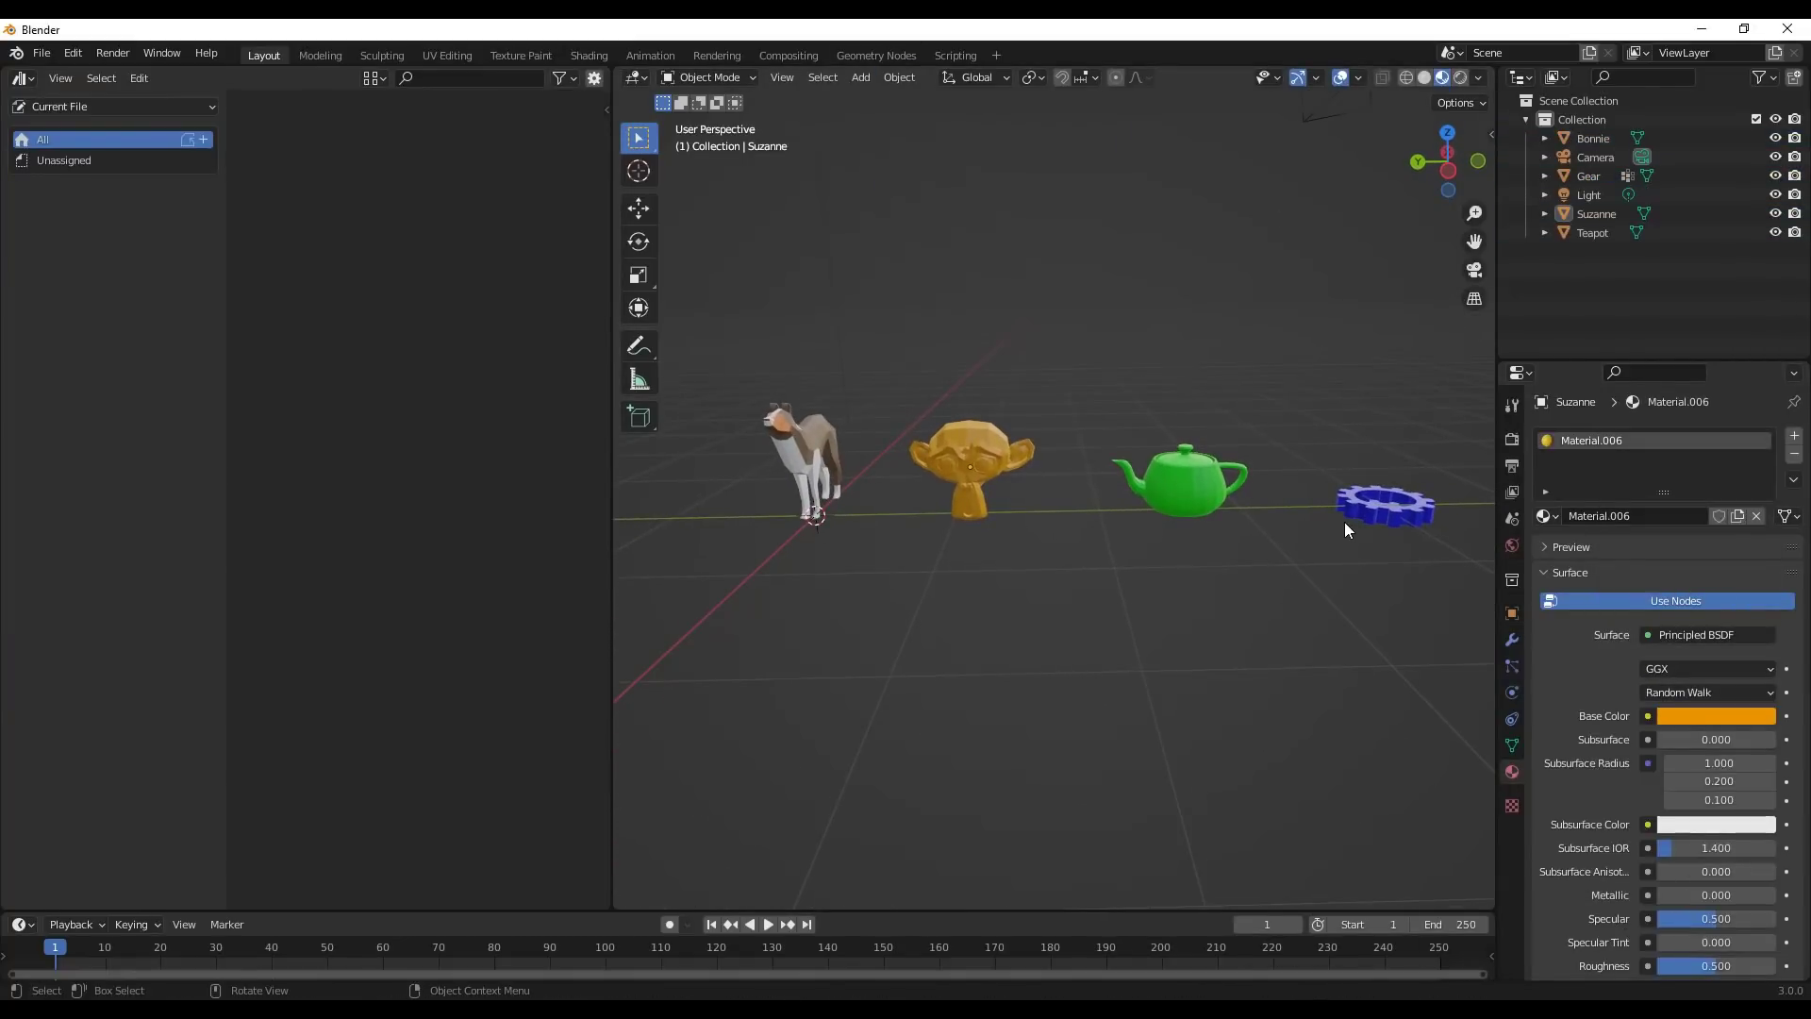
Mark the Bonnie dog object as an asset of the current file.
{"action": "left_click", "coordinate": [820, 455]}
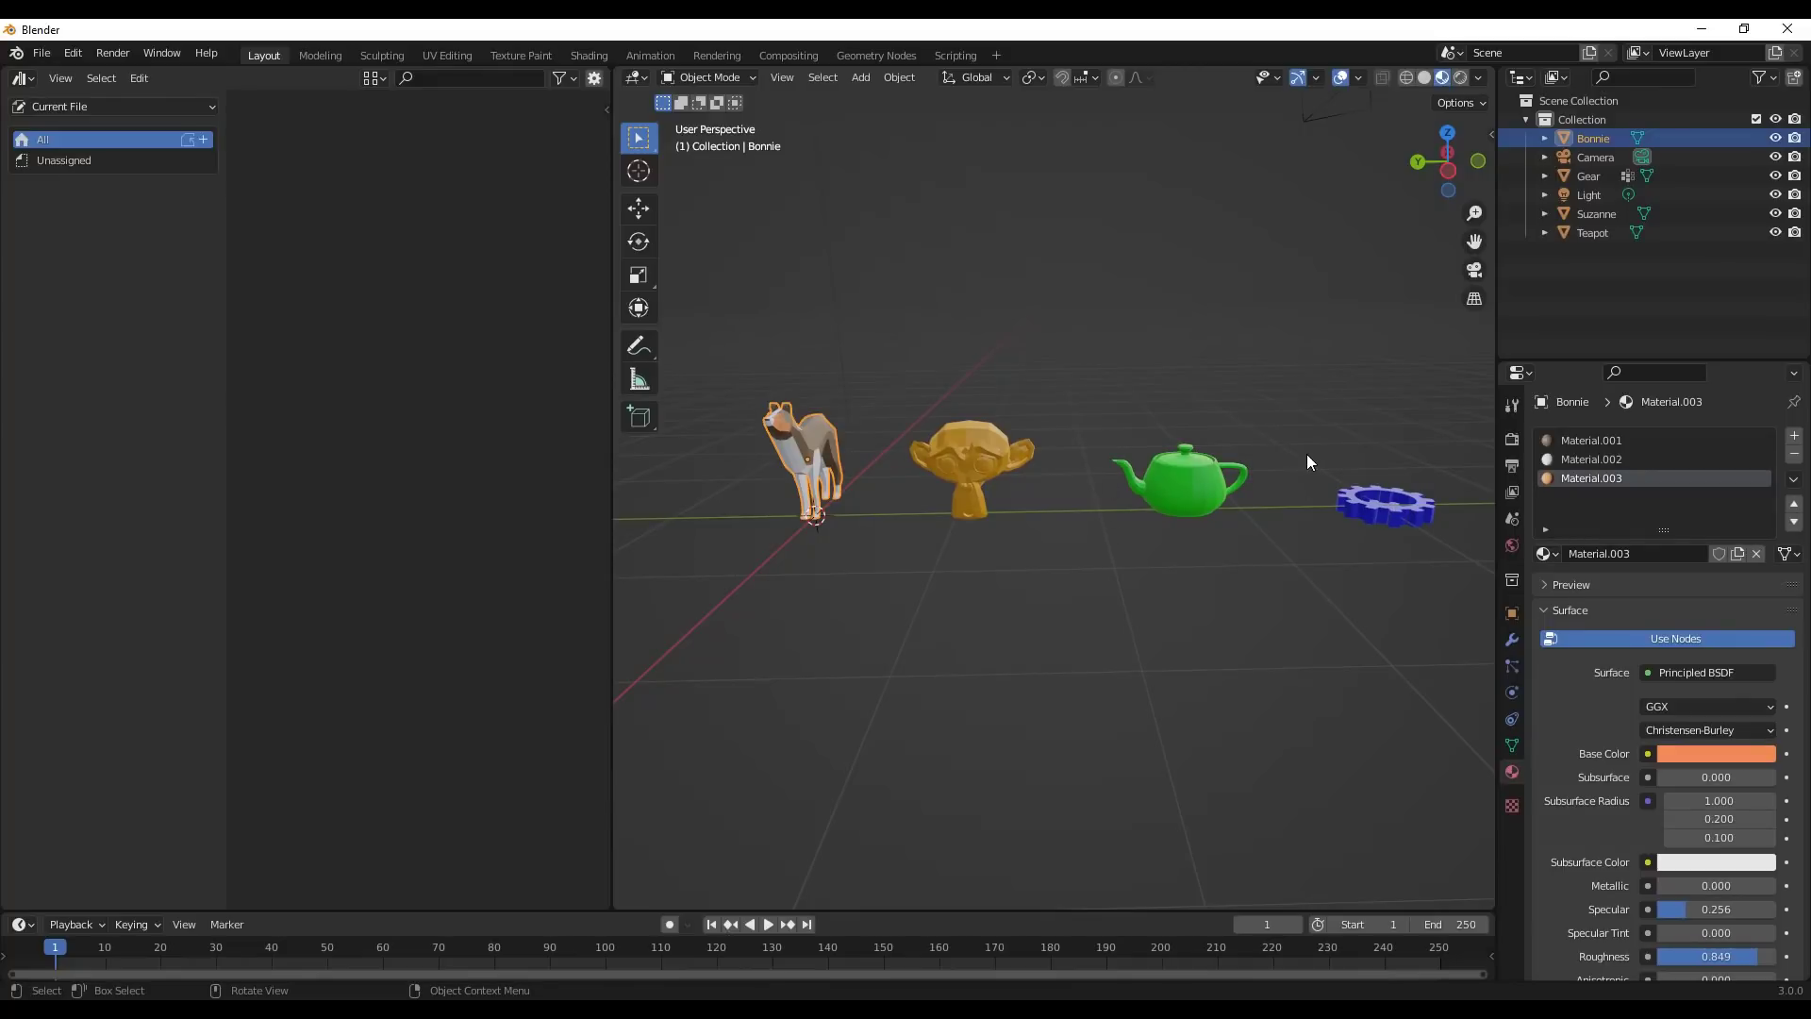
{"action": "middle_click_drag", "start_coordinate": [1294, 477], "coordinate": [1292, 471]}
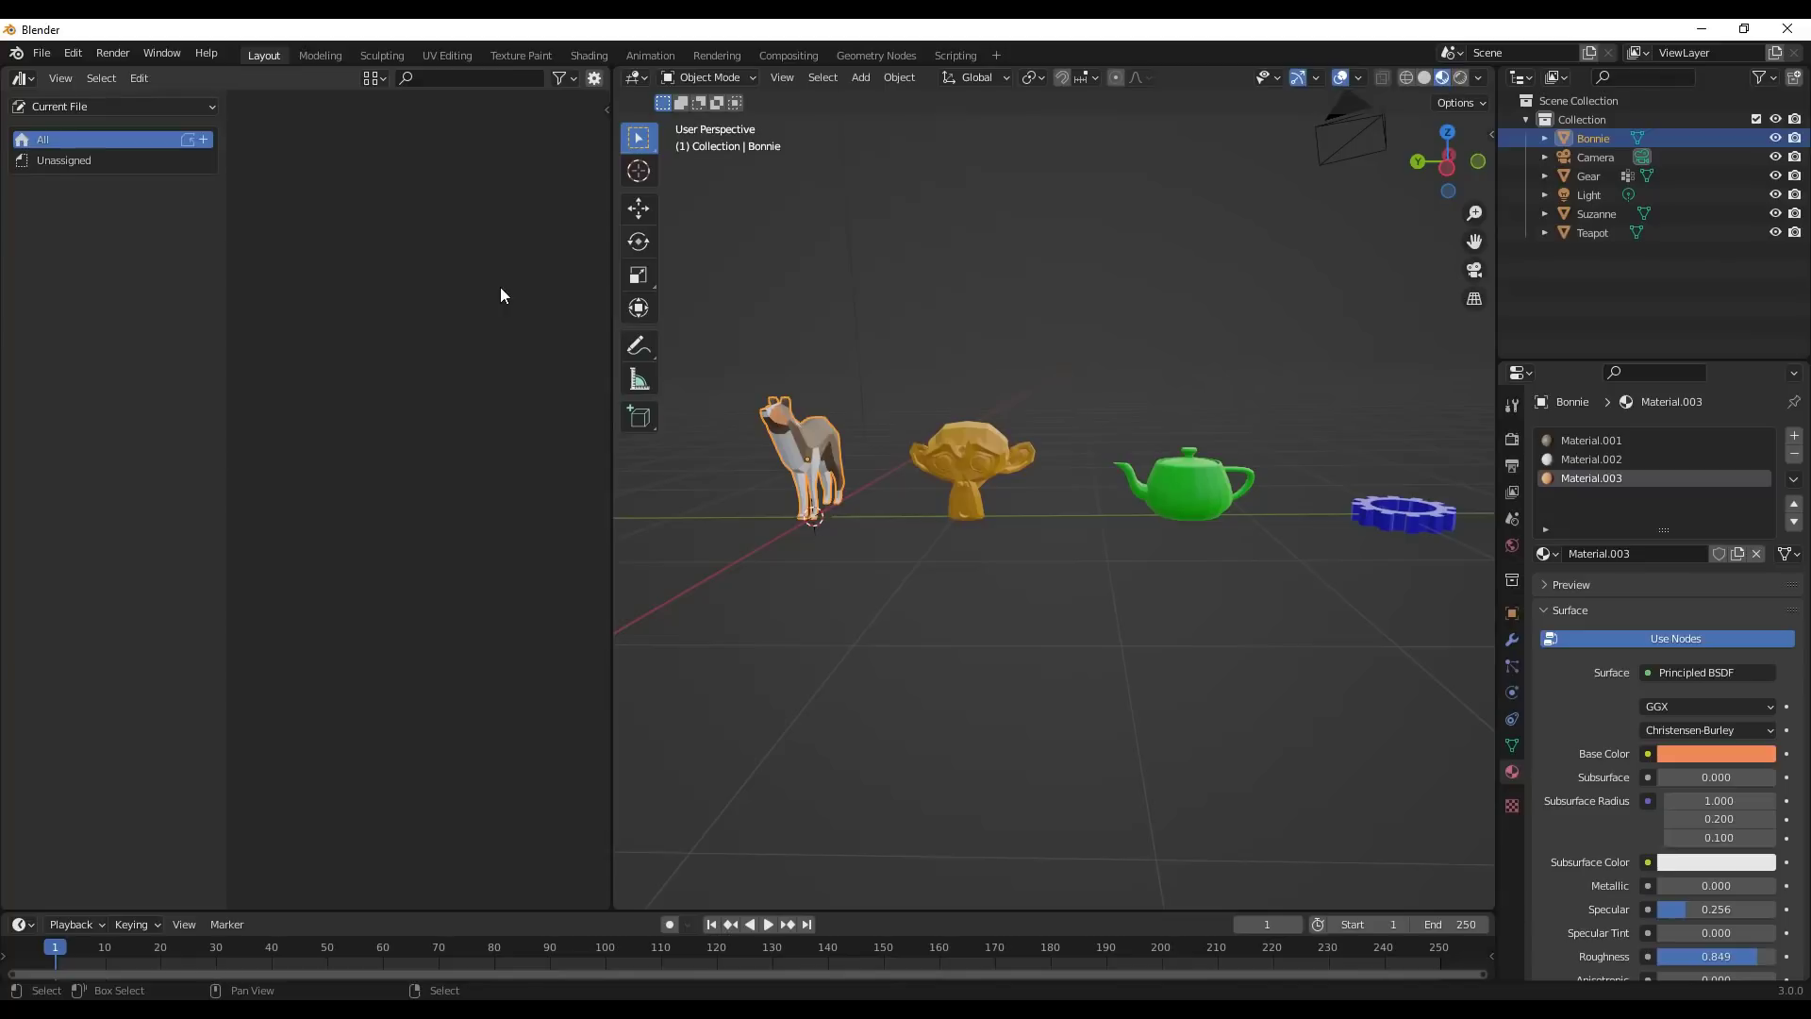
{"action": "right_click", "coordinate": [1564, 135]}
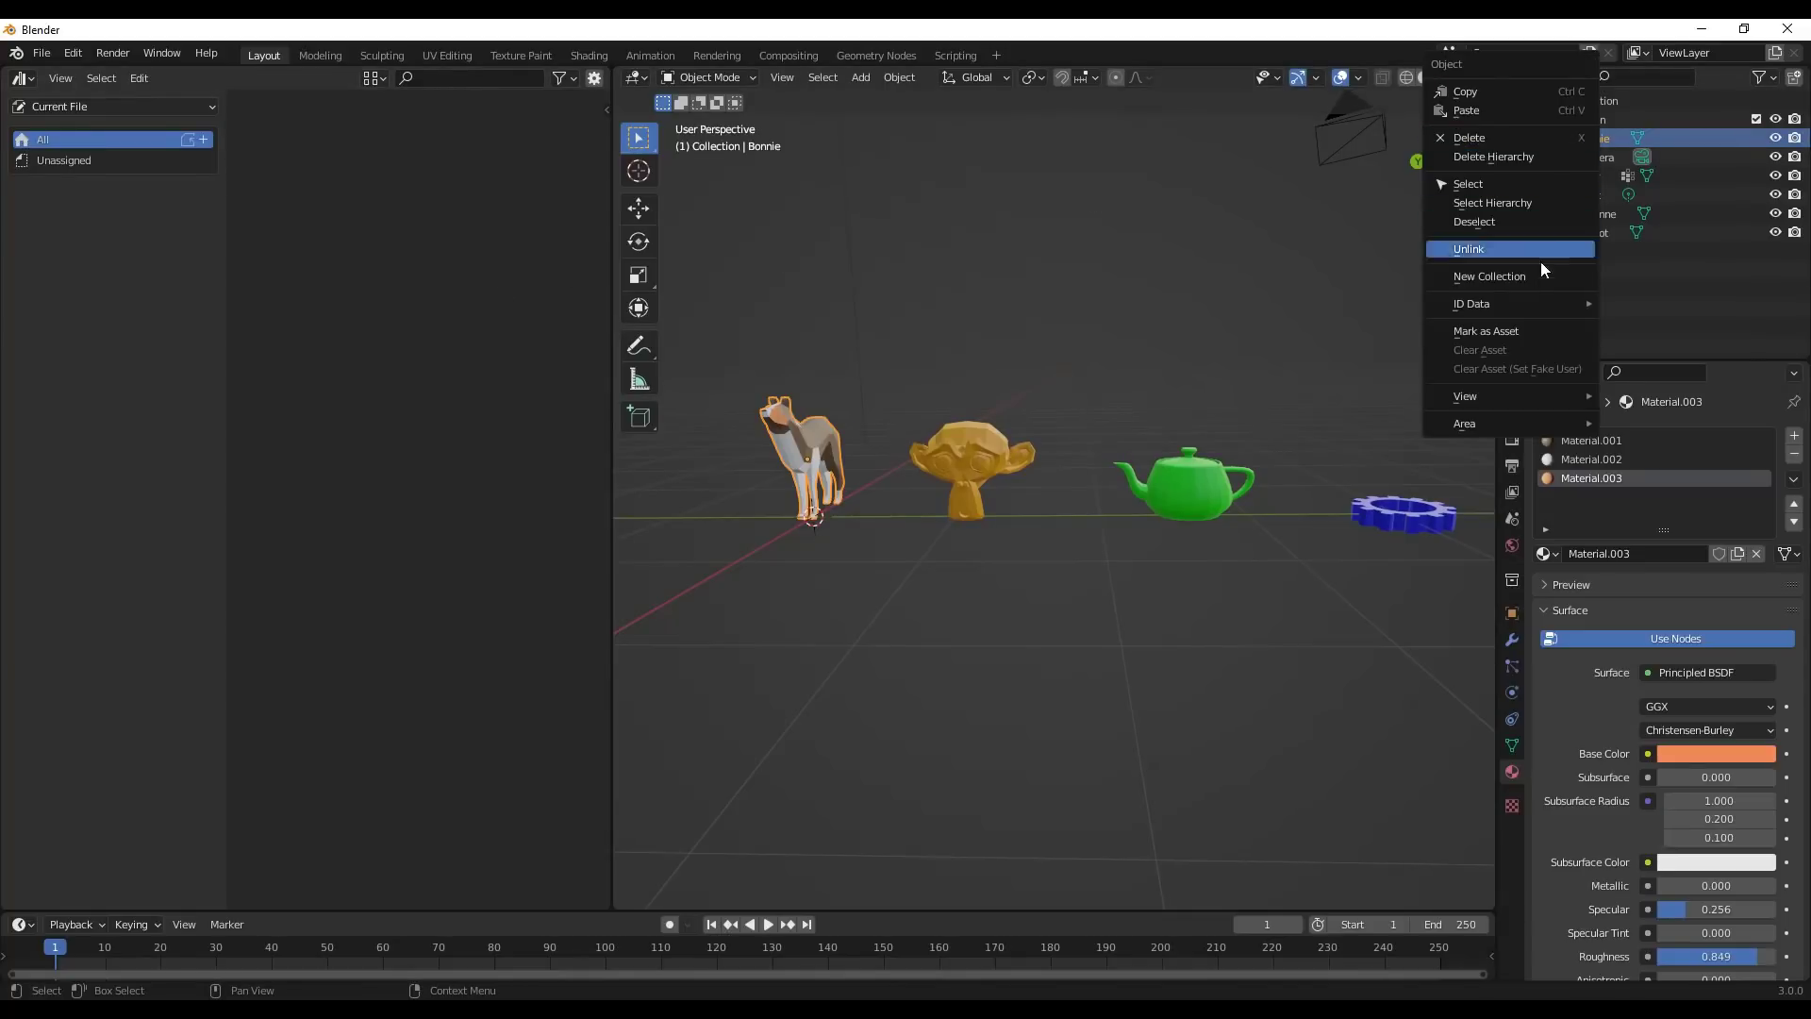
{"action": "left_click", "coordinate": [1530, 332]}
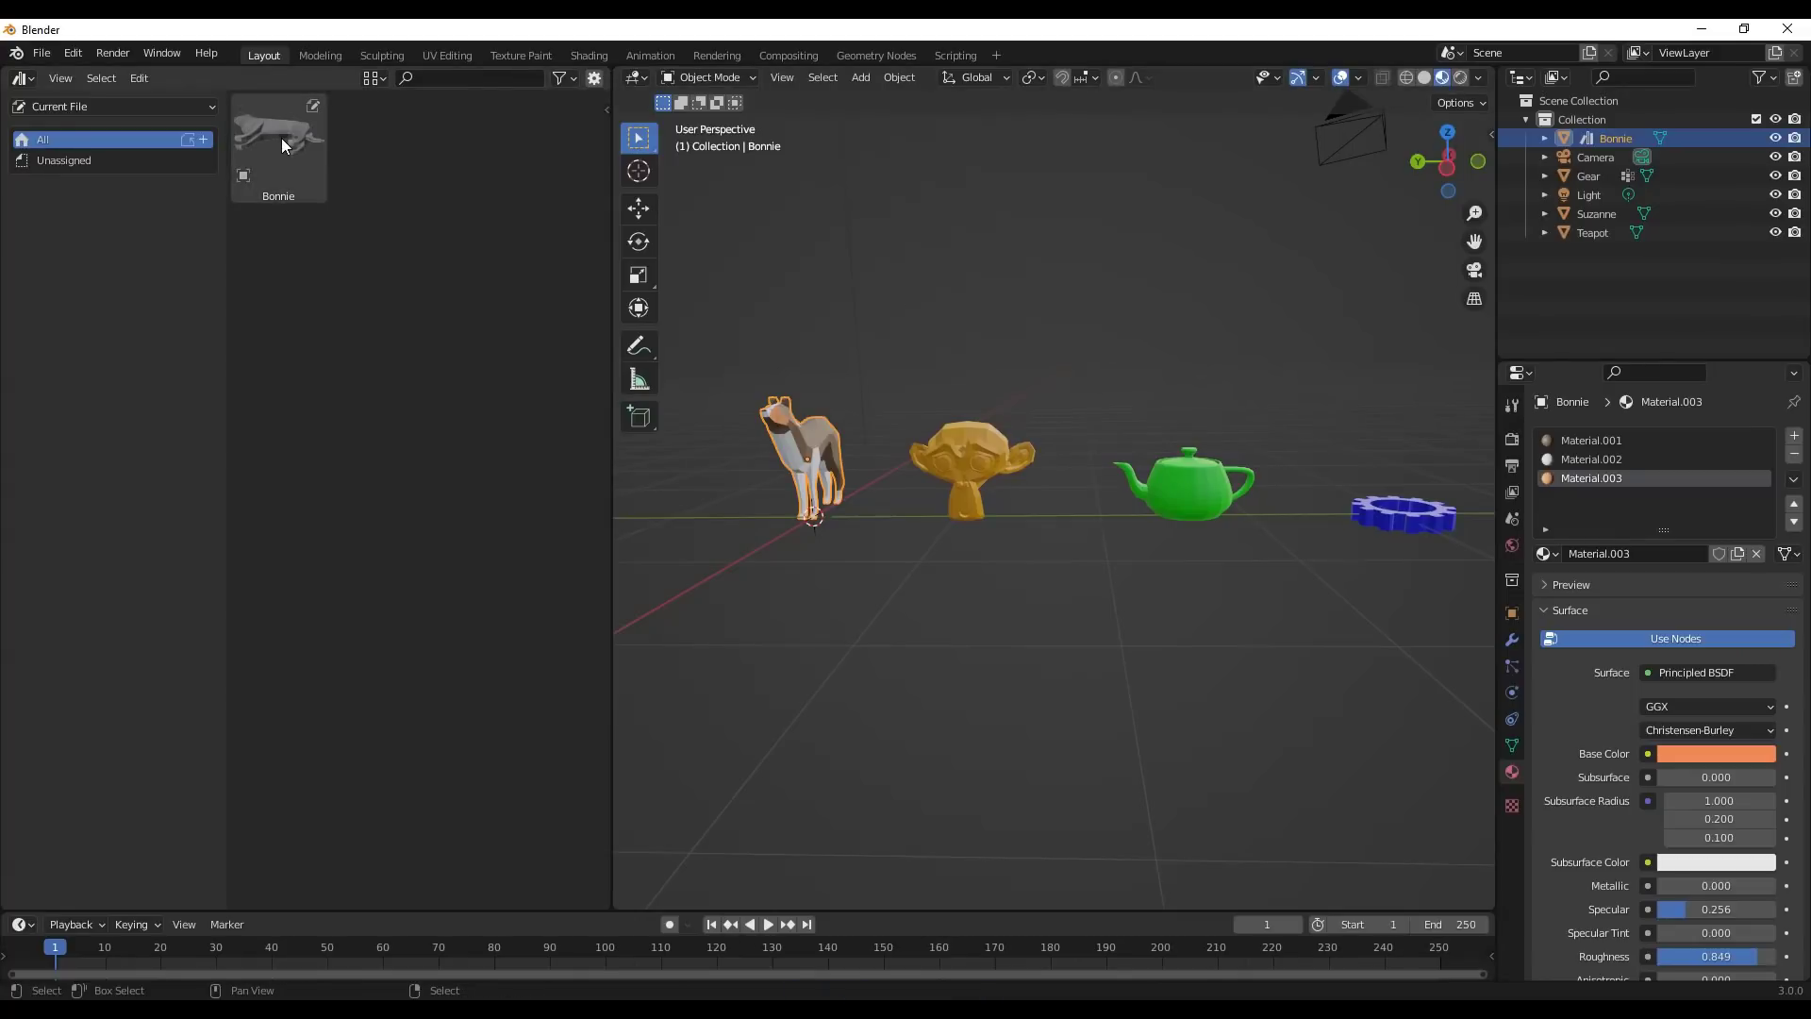
Place a copy of the Bonnie asset in front of the teapot and delete that copy again.
{"action": "left_click_drag", "start_coordinate": [284, 138], "coordinate": [1081, 574]}
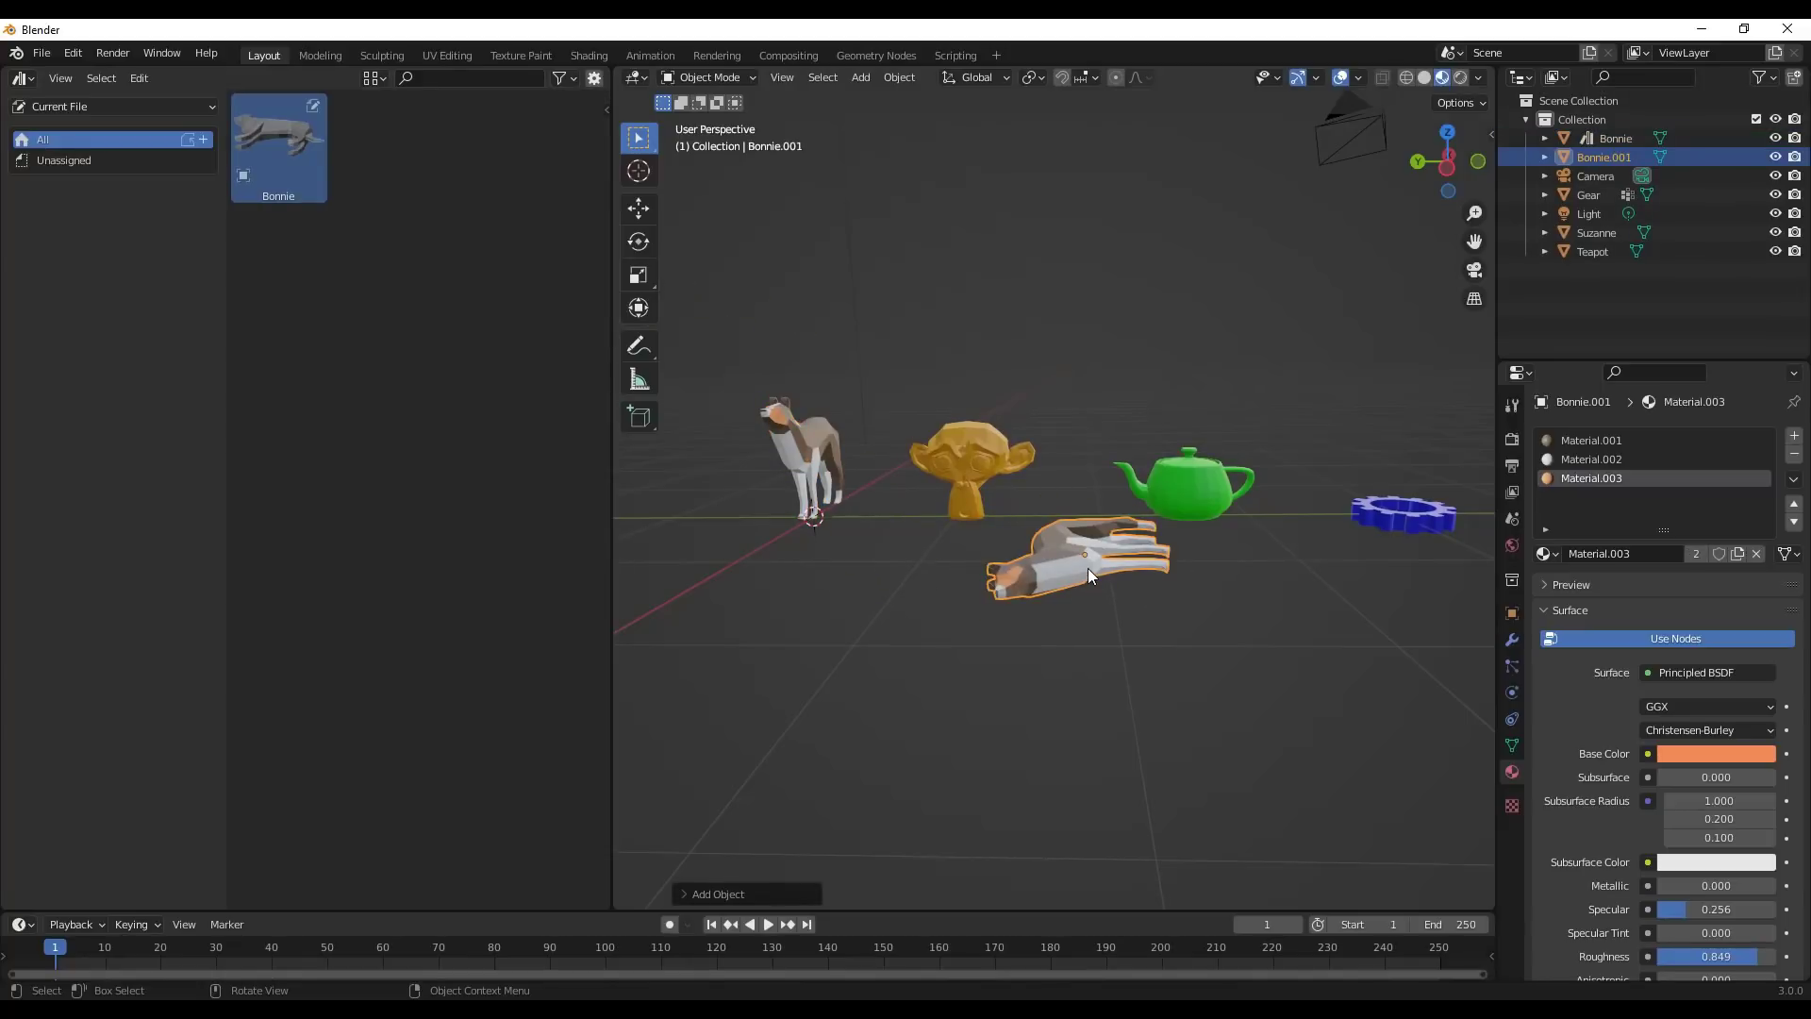
{"action": "key", "text": "Delete"}
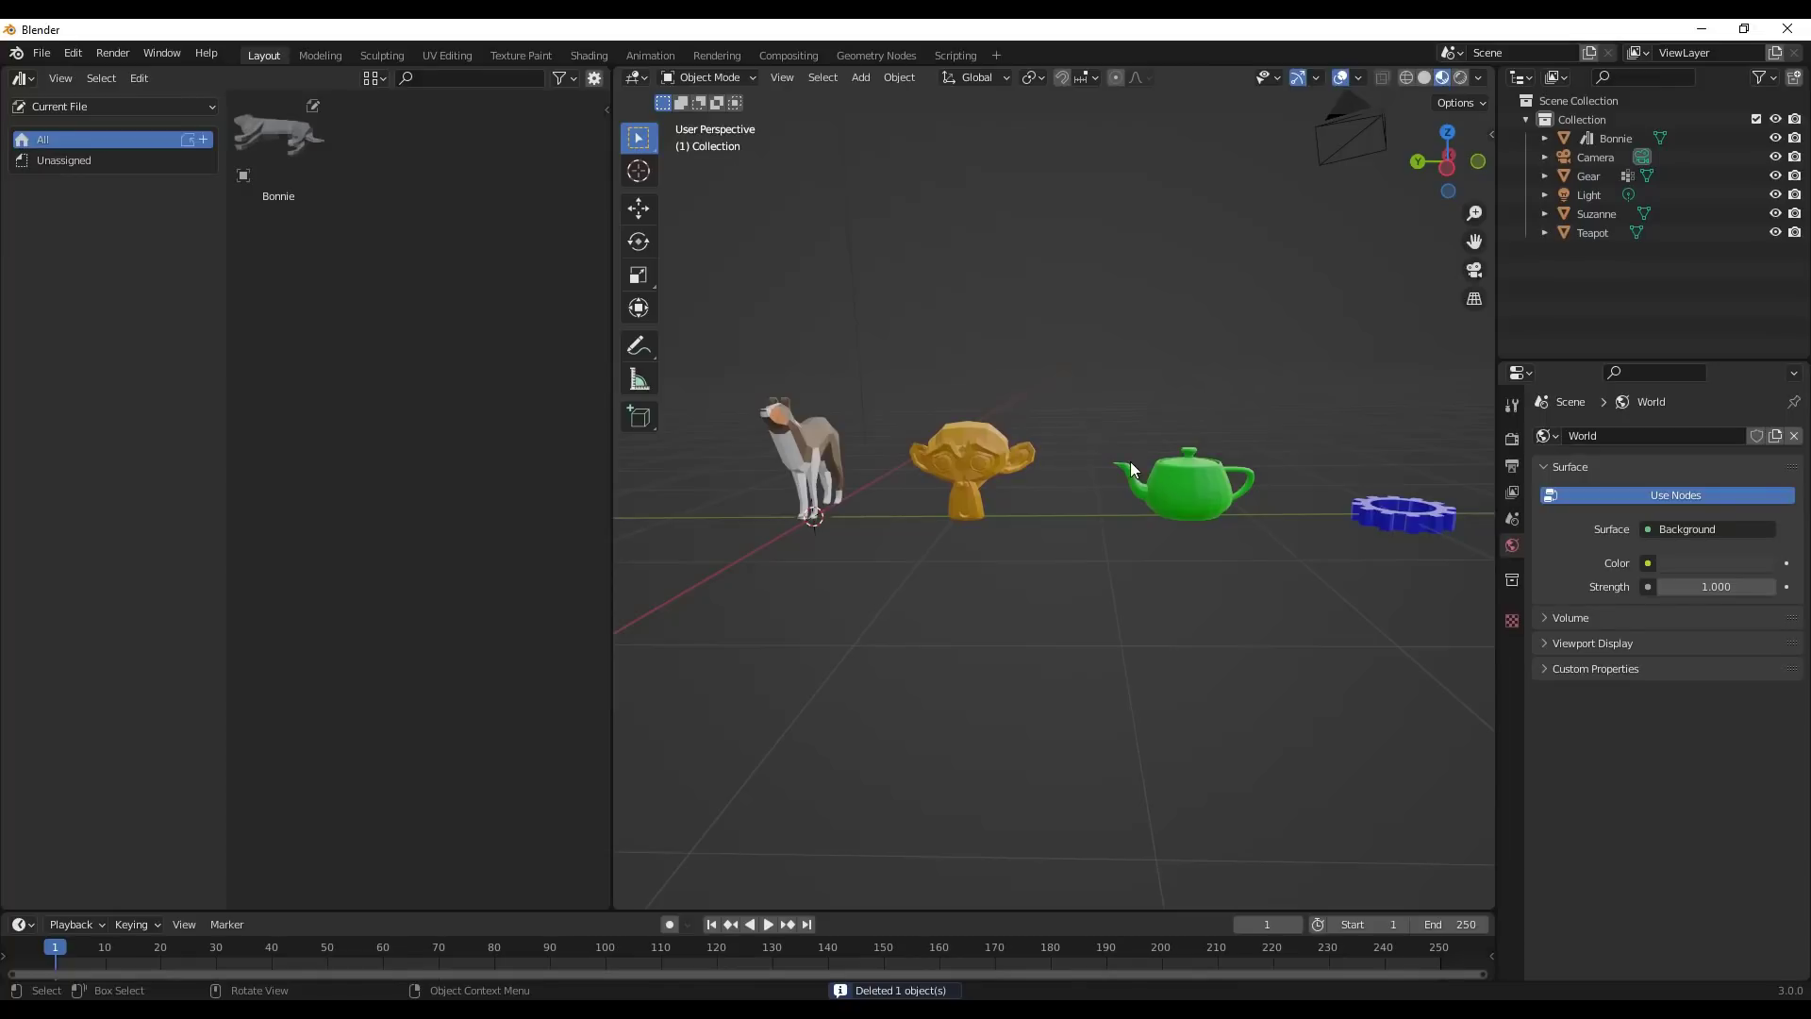
Mark the orange Suzanne object as an asset.
{"action": "left_click", "coordinate": [983, 459]}
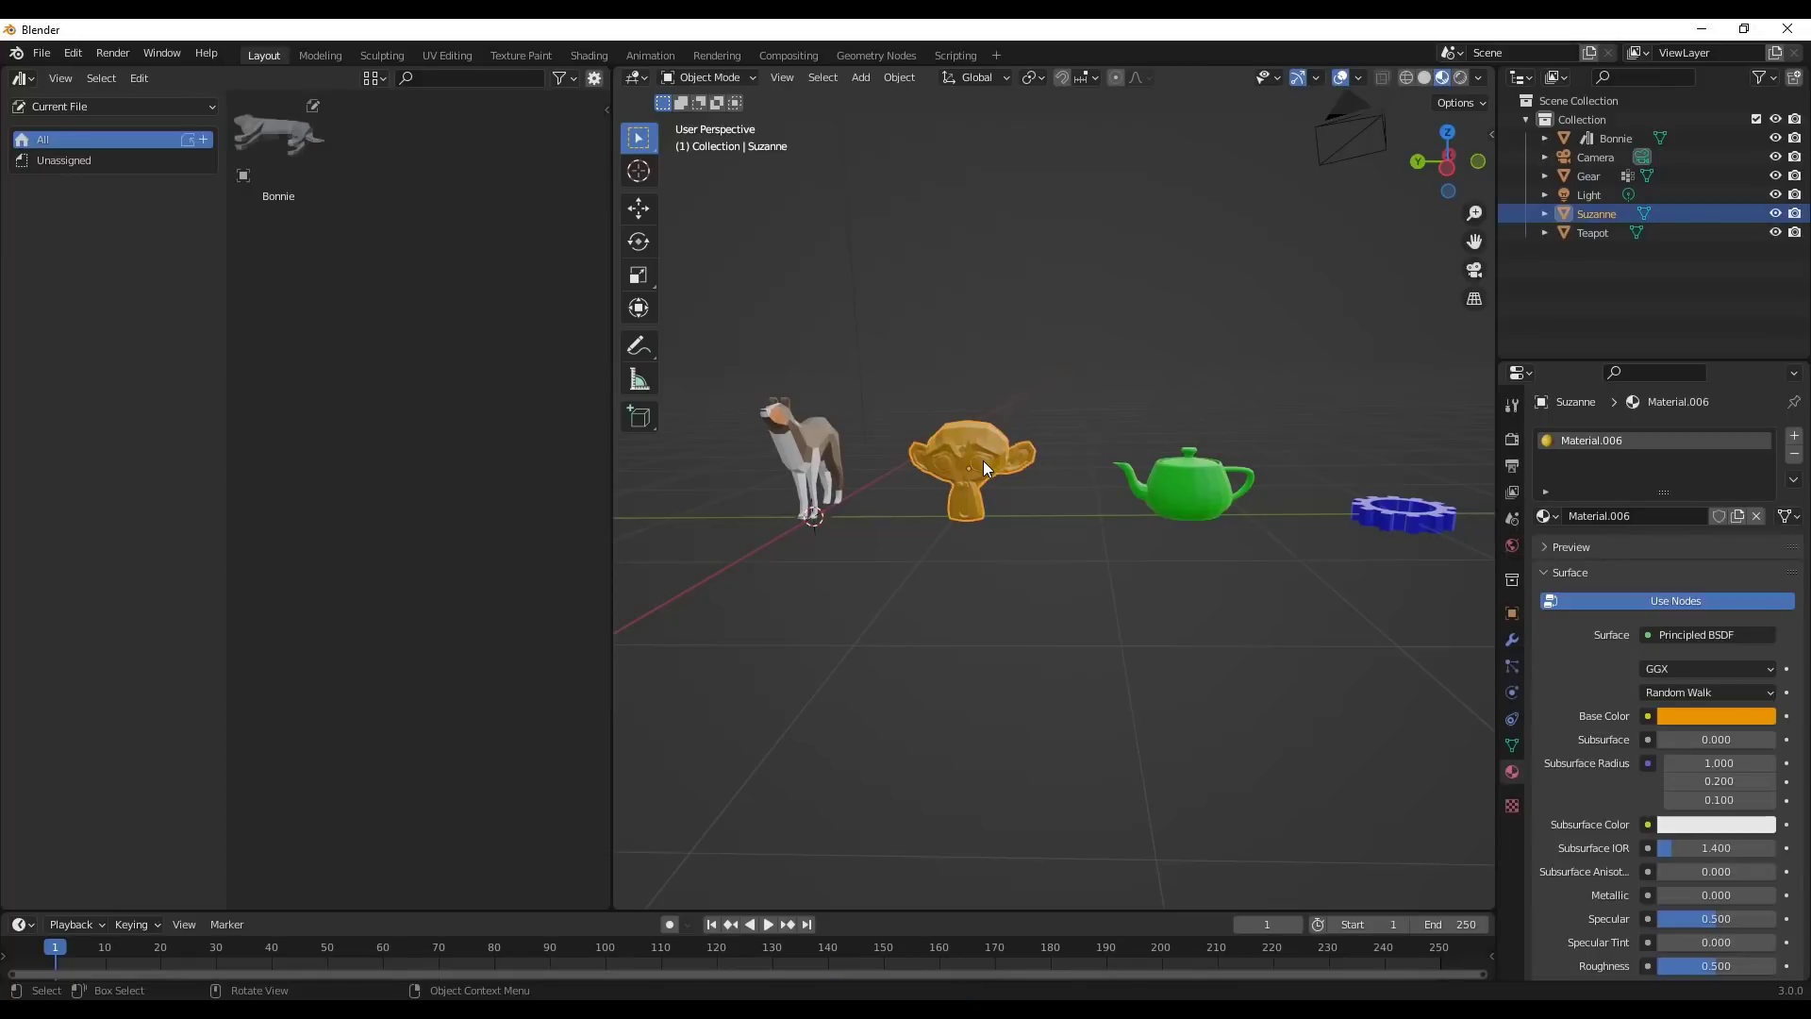
{"action": "right_click", "coordinate": [1562, 207]}
{"action": "left_click", "coordinate": [1489, 330]}
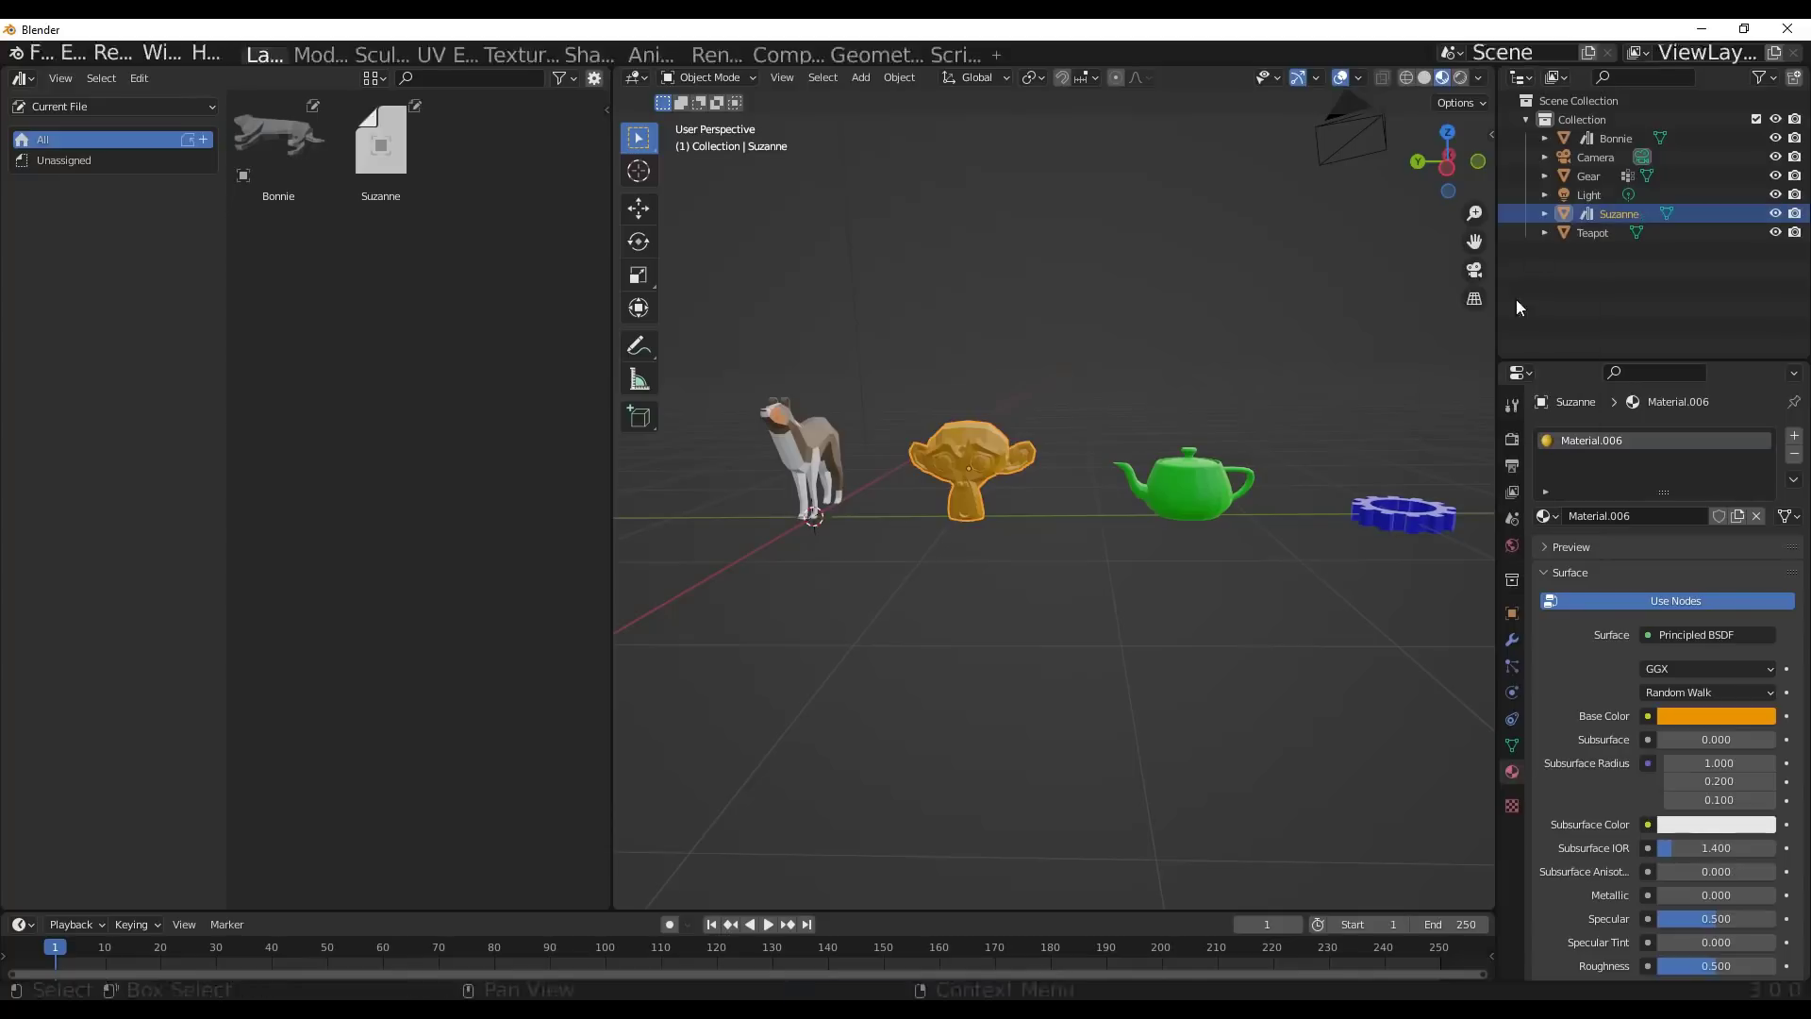
Mark the green Teapot and the blue Gear objects as assets.
{"action": "left_click", "coordinate": [1575, 230]}
{"action": "right_click", "coordinate": [1569, 227]}
{"action": "left_click", "coordinate": [1619, 230]}
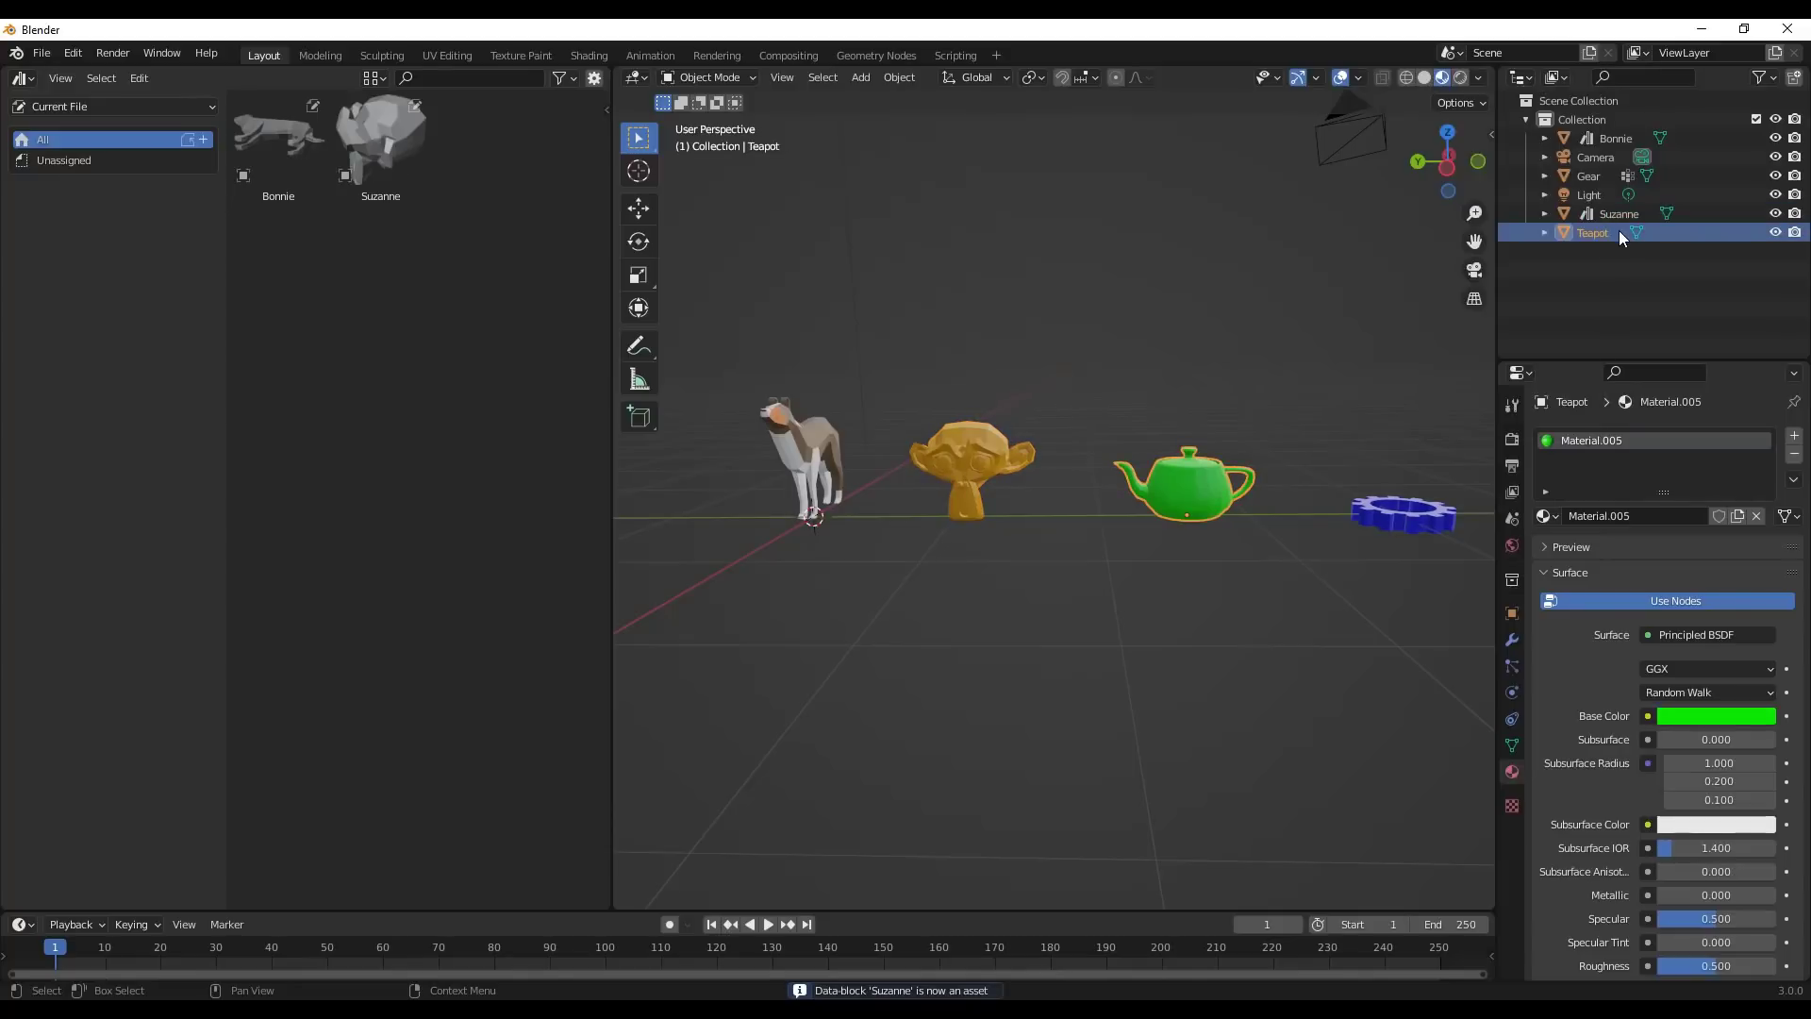
{"action": "right_click", "coordinate": [1612, 228]}
{"action": "left_click", "coordinate": [1594, 330]}
{"action": "left_click", "coordinate": [1585, 176]}
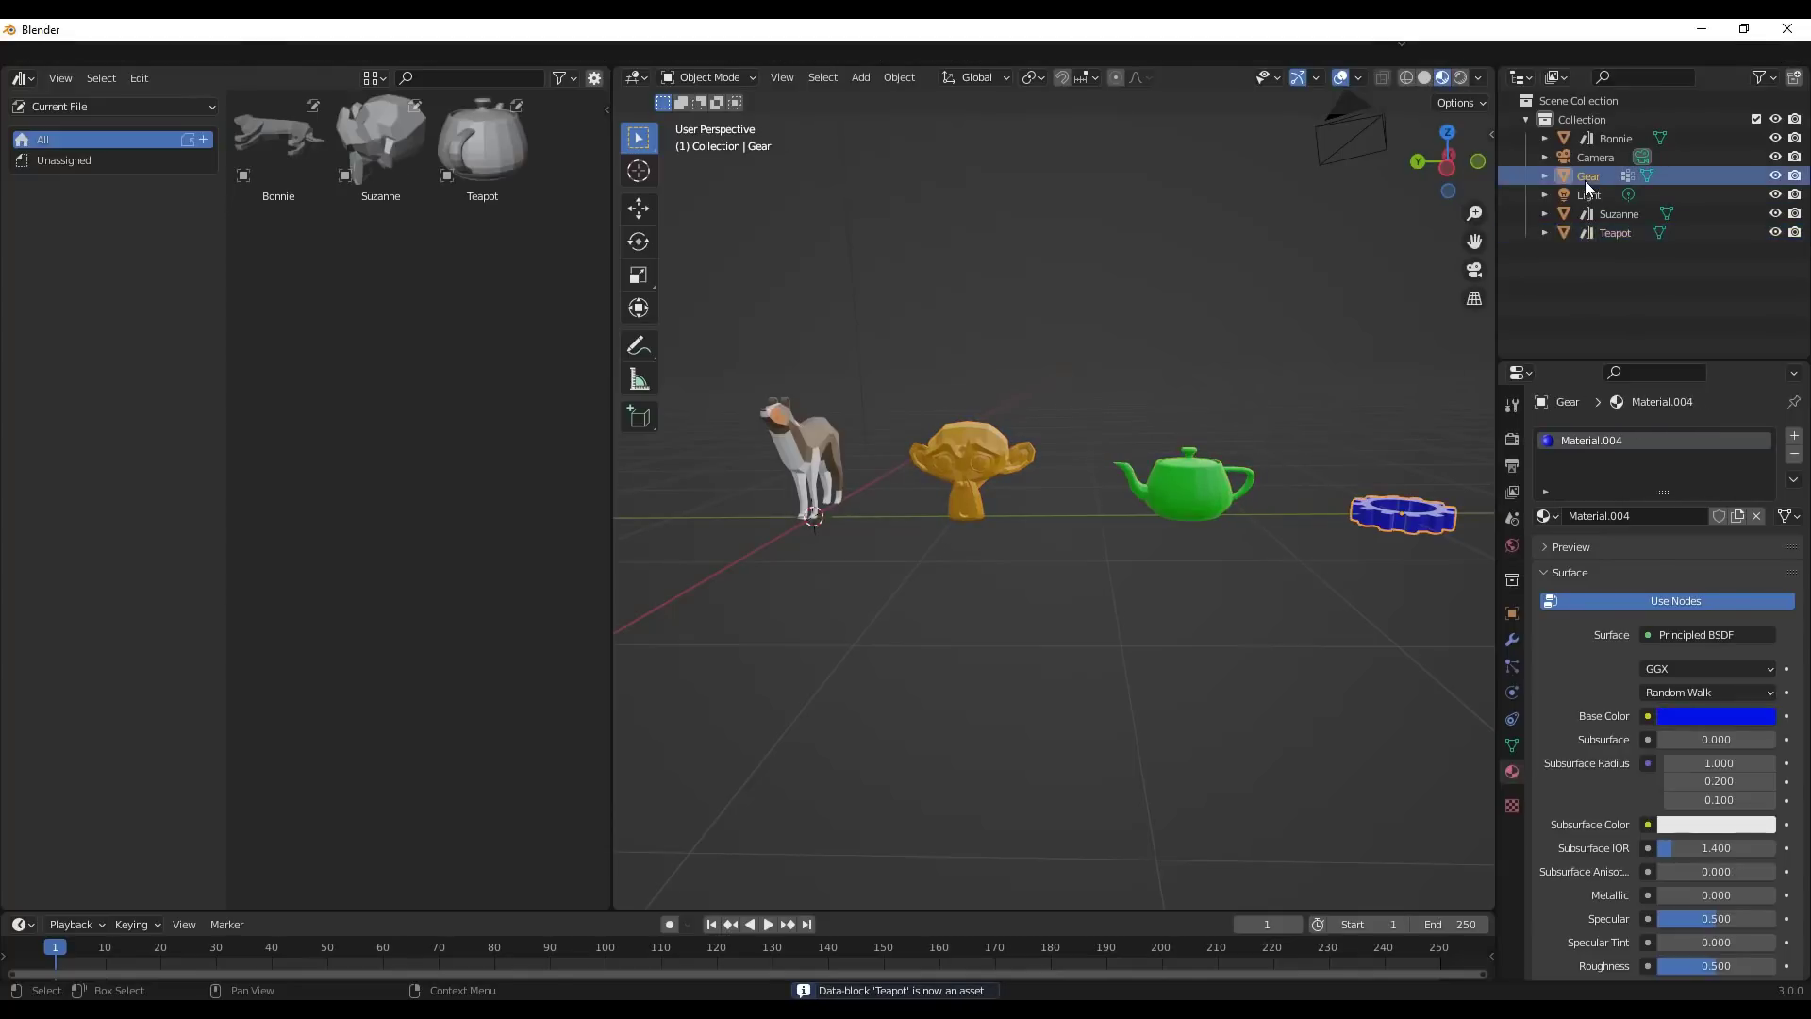
{"action": "right_click", "coordinate": [1586, 180]}
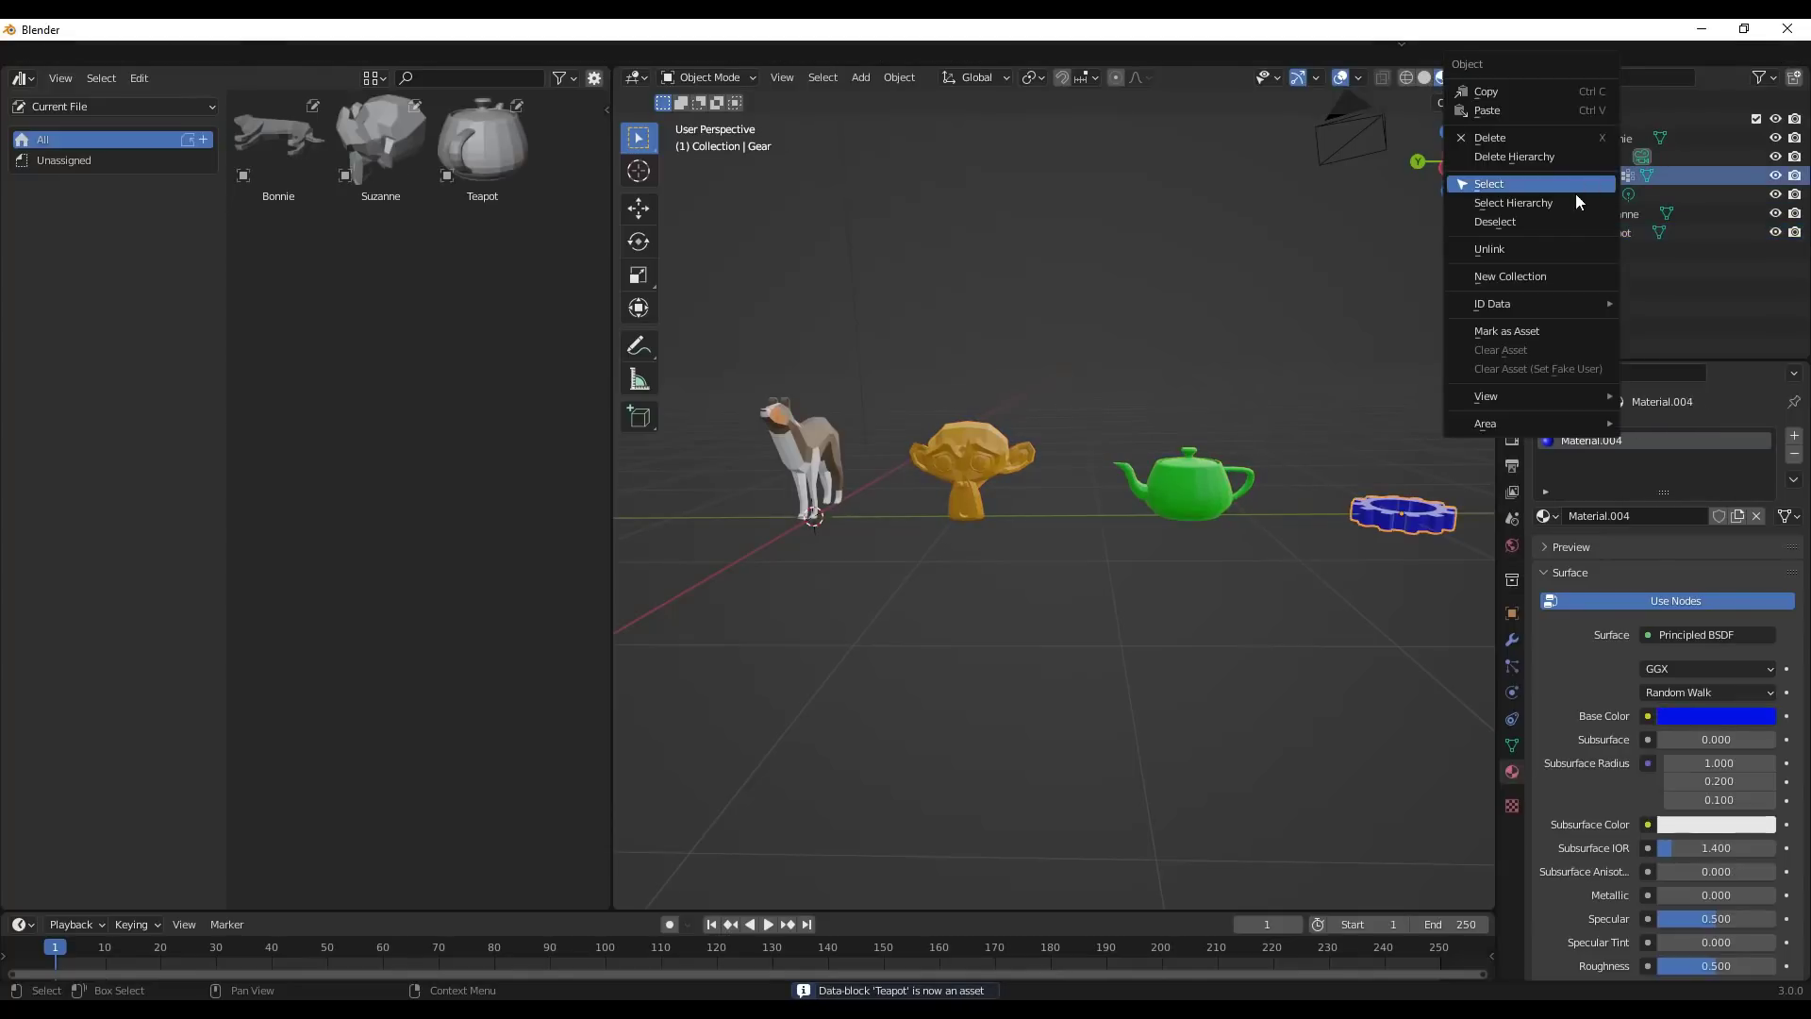
{"action": "left_click", "coordinate": [1500, 332]}
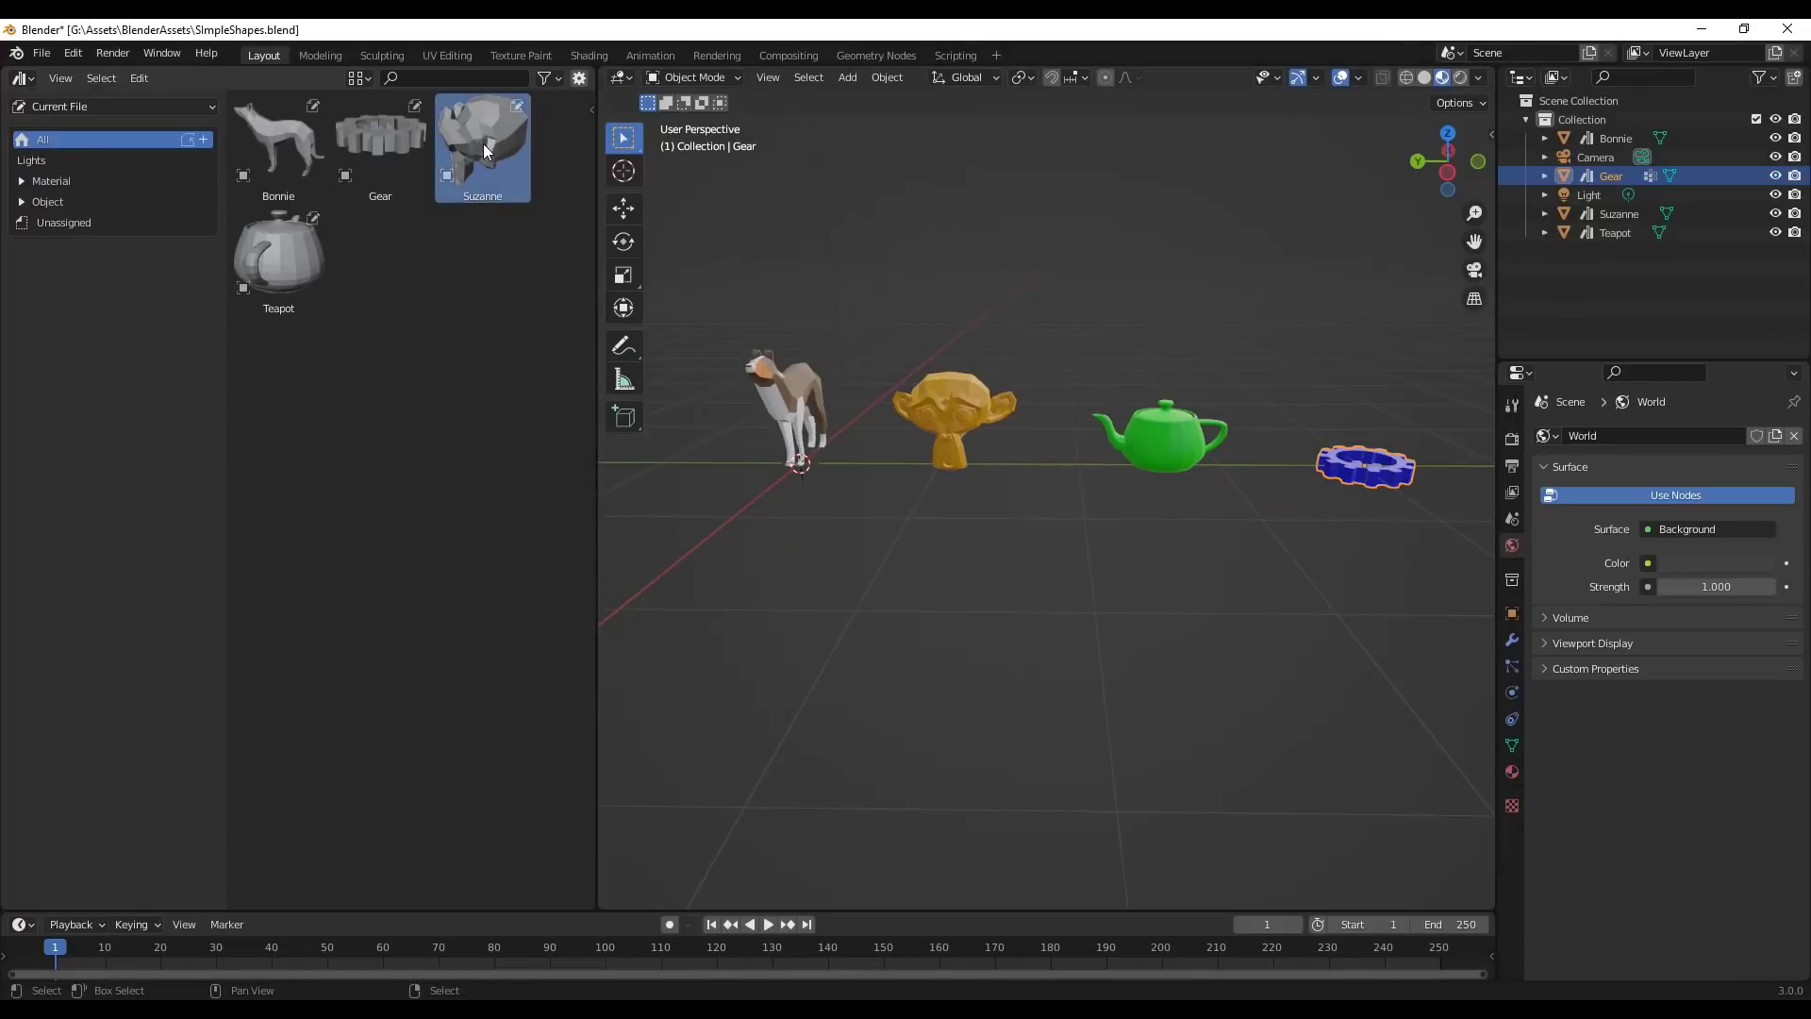
Show the Suzanne asset's details, rename the asset Monkey and change its name back to Suzanne.
{"action": "key", "text": "n"}
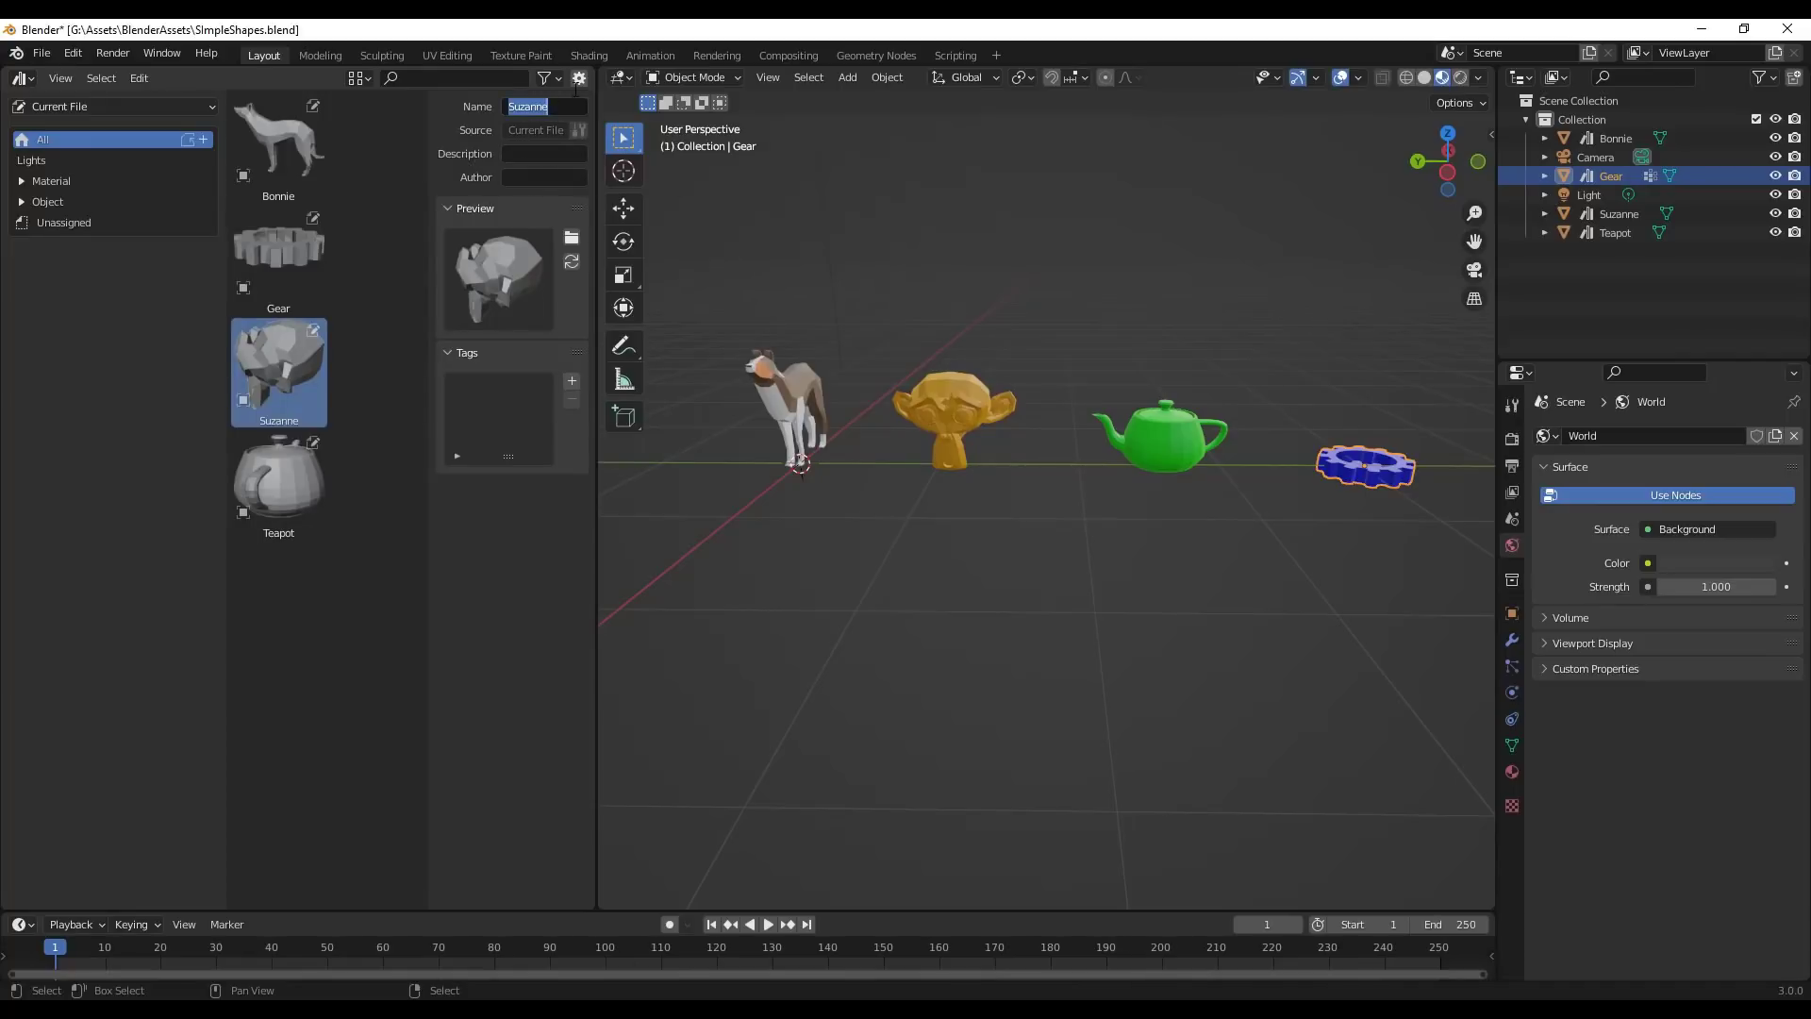
{"action": "type", "text": "Monkey"}
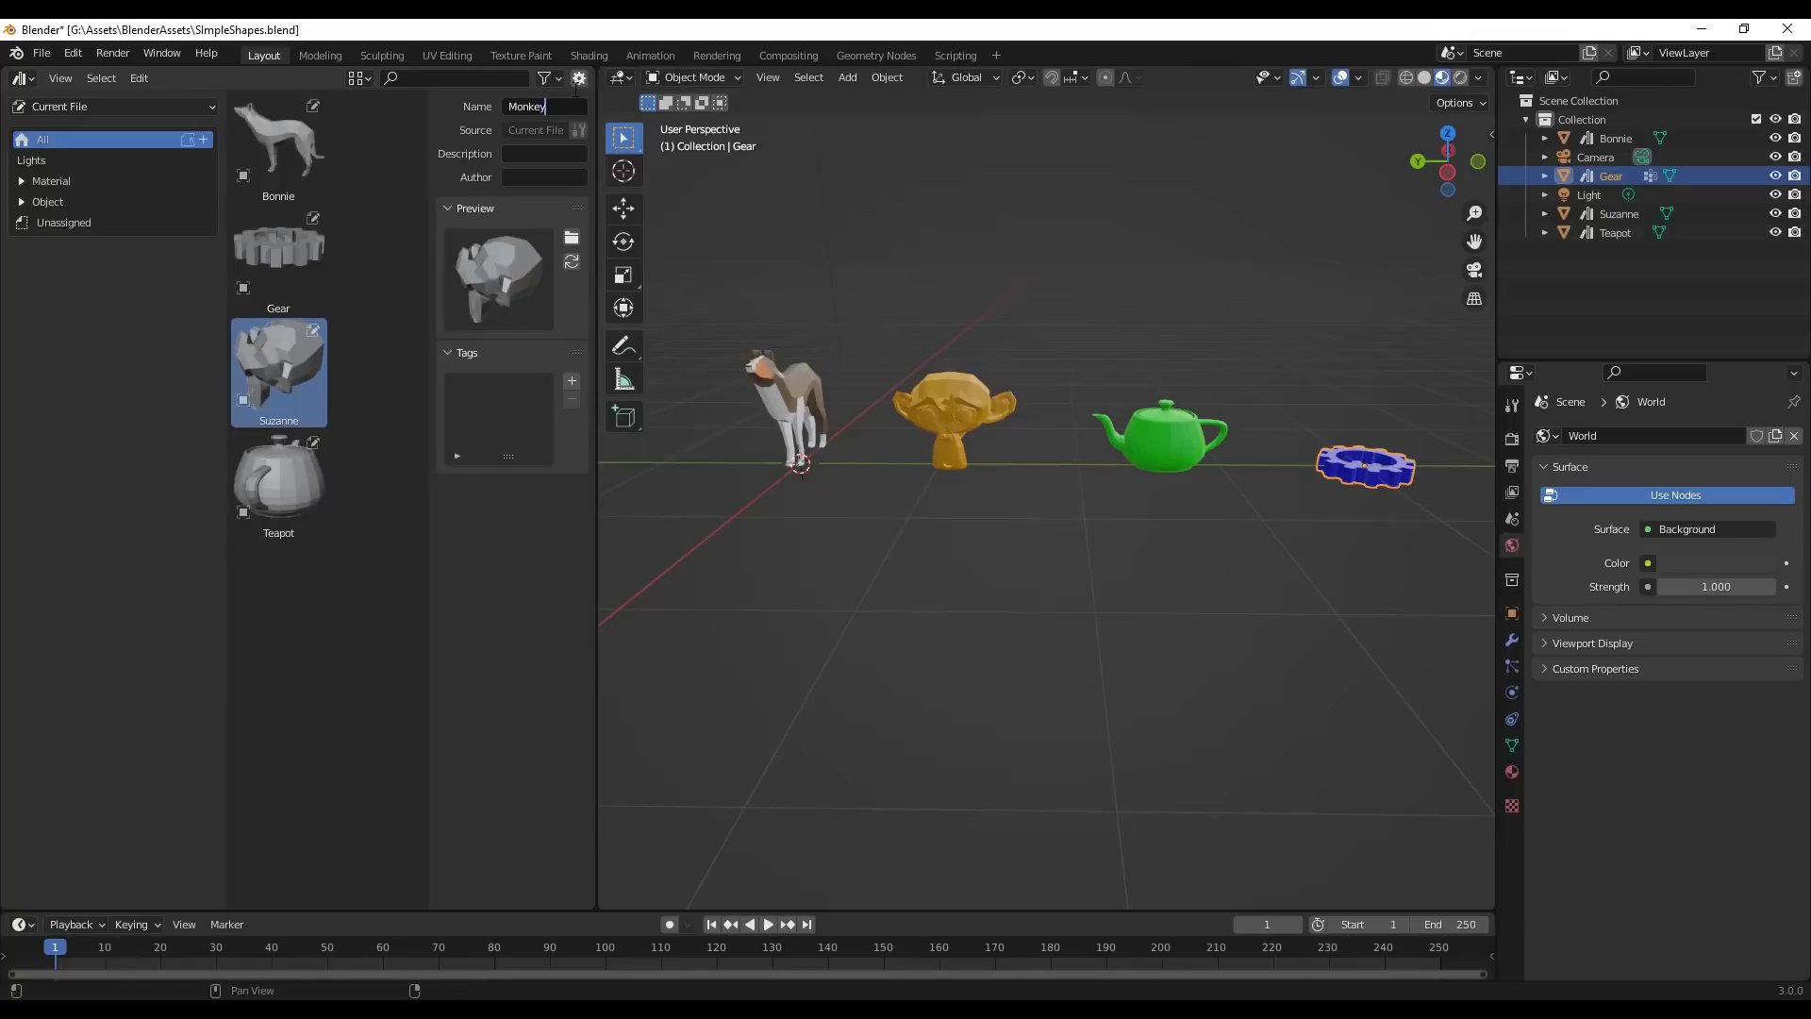
{"action": "key", "text": "Return"}
{"action": "double_click", "coordinate": [548, 107]}
{"action": "type", "text": "Suzanne"}
{"action": "key", "text": "Return"}
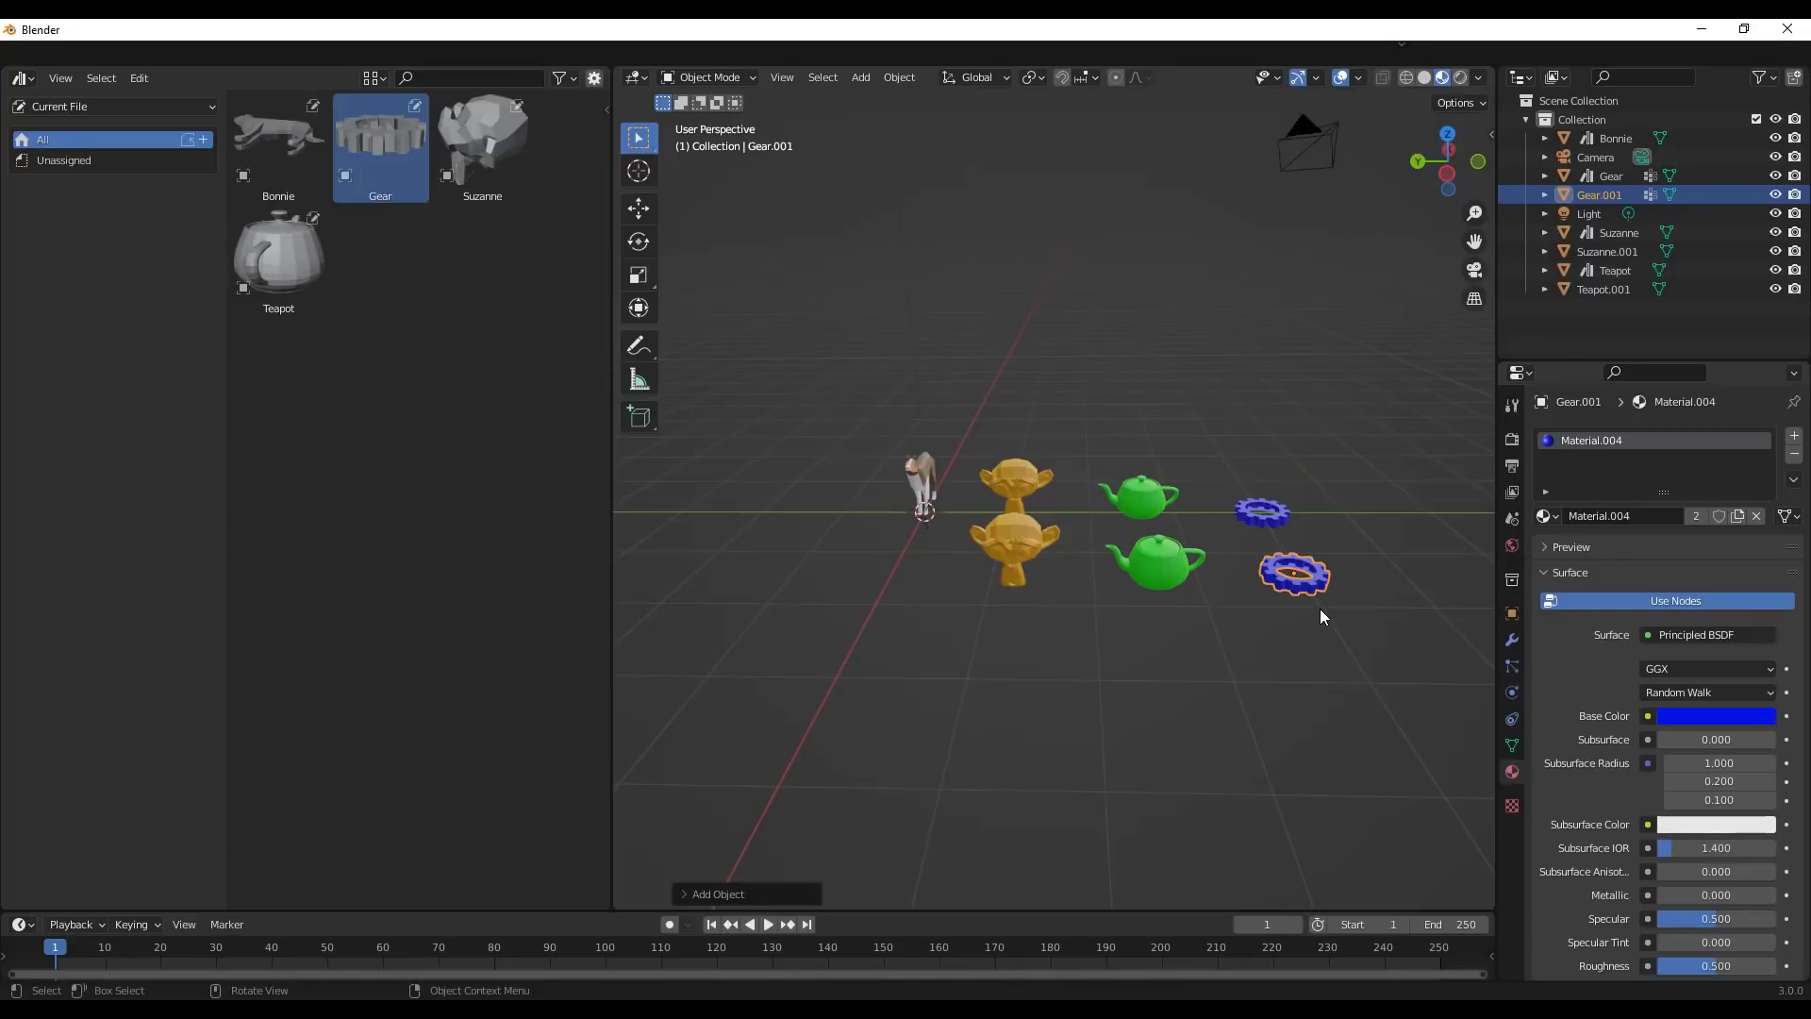
{"action": "scroll", "coordinate": [1320, 608], "scroll_direction": "up", "scroll_amount": 5}
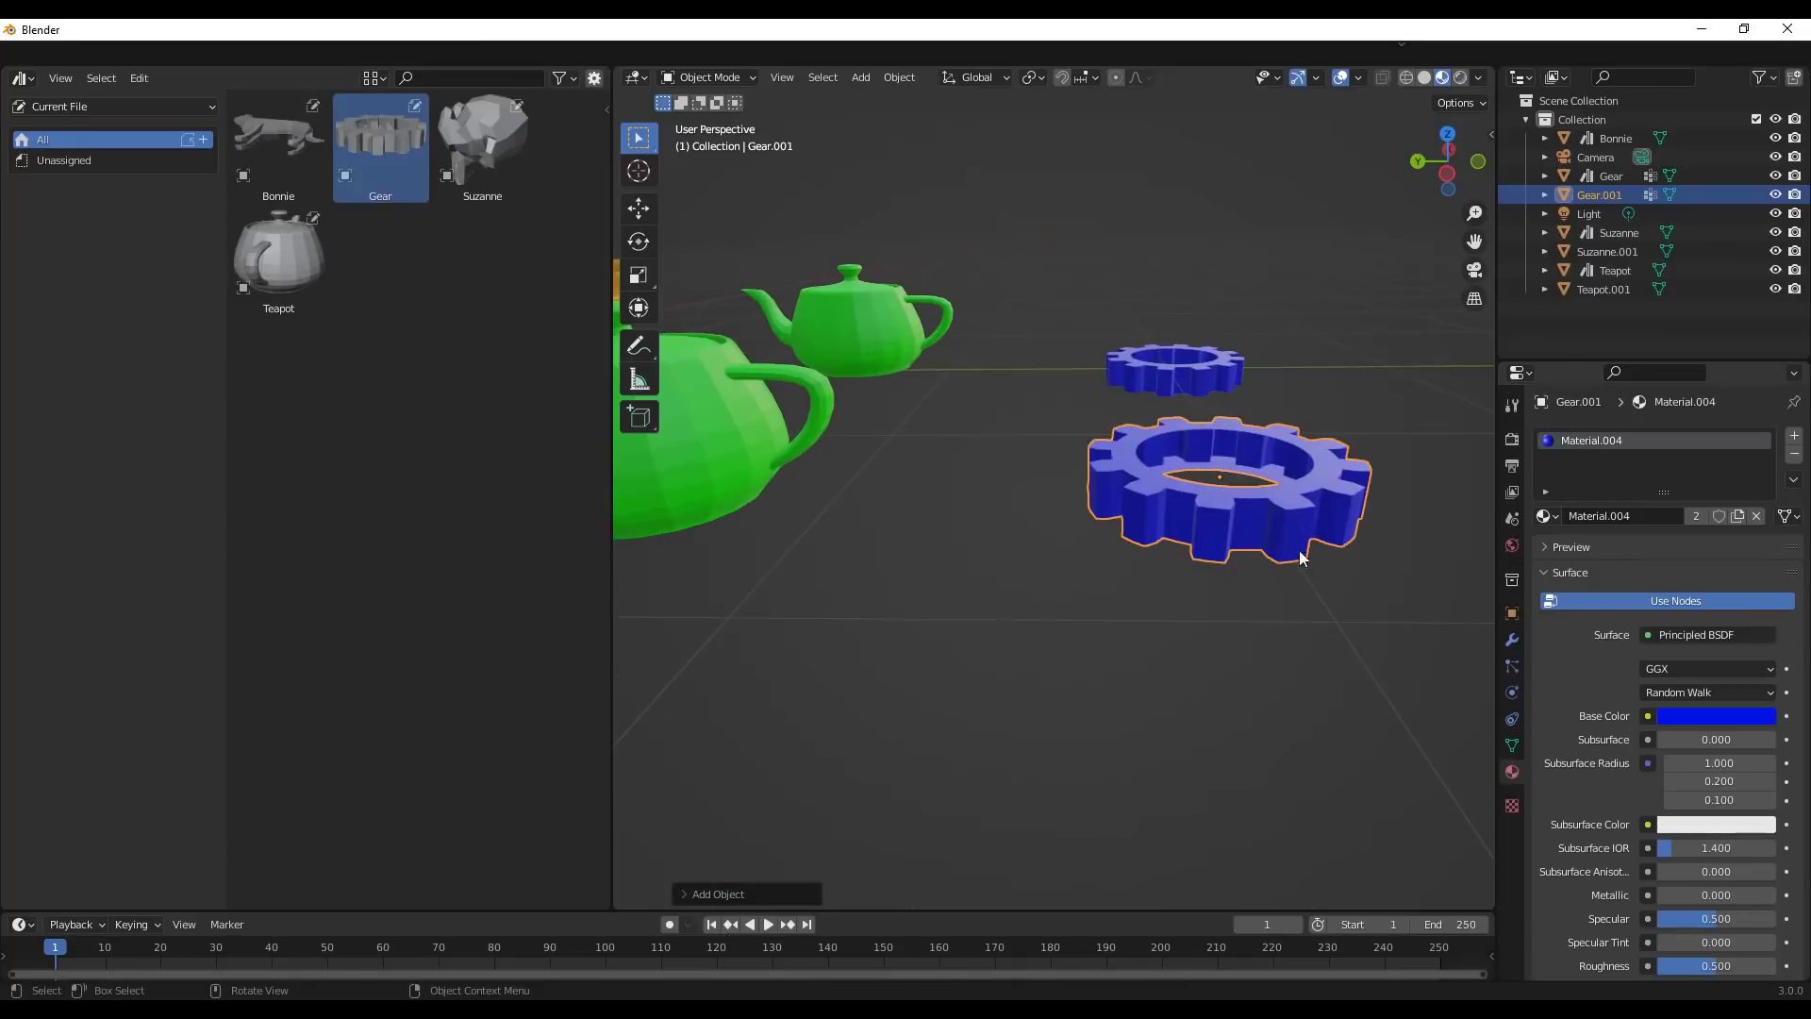
{"action": "scroll", "coordinate": [1366, 474], "scroll_direction": "down", "scroll_amount": 7}
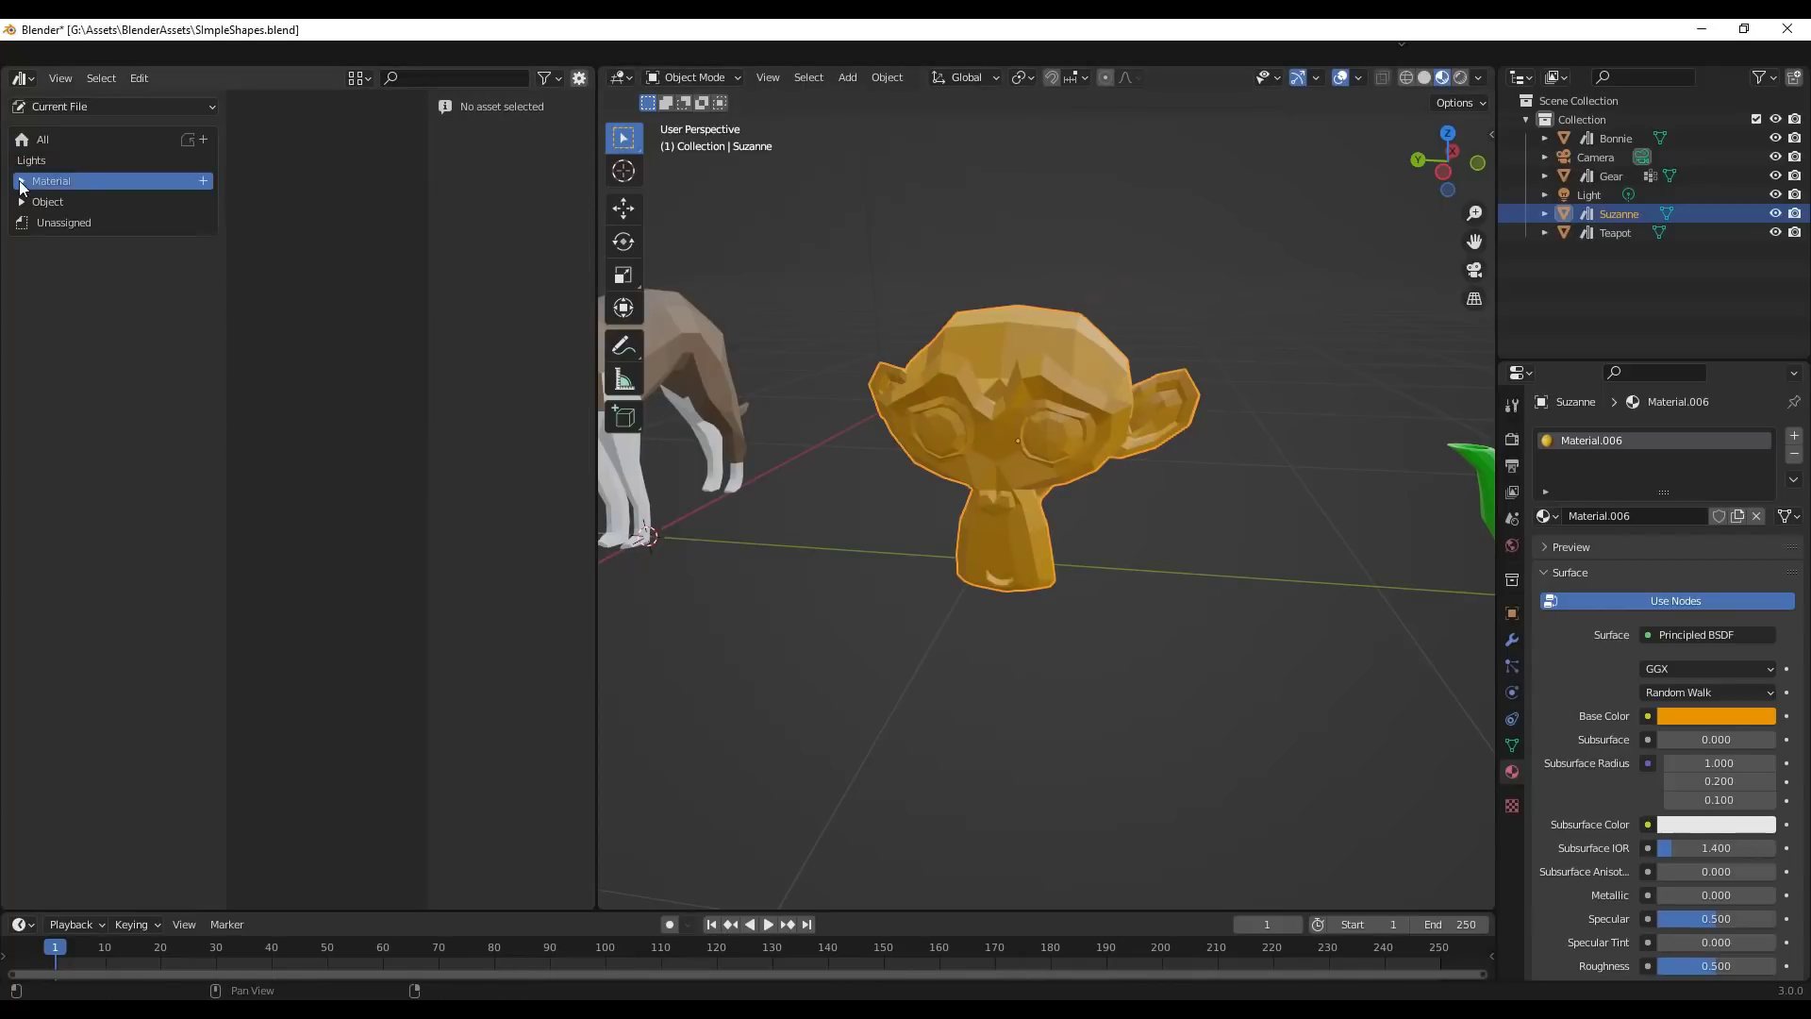
Apply the Wood 2 material from the custom library's Wood catalog to the Suzanne head.
{"action": "left_click", "coordinate": [50, 264]}
{"action": "left_click_drag", "start_coordinate": [274, 258], "coordinate": [1006, 397]}
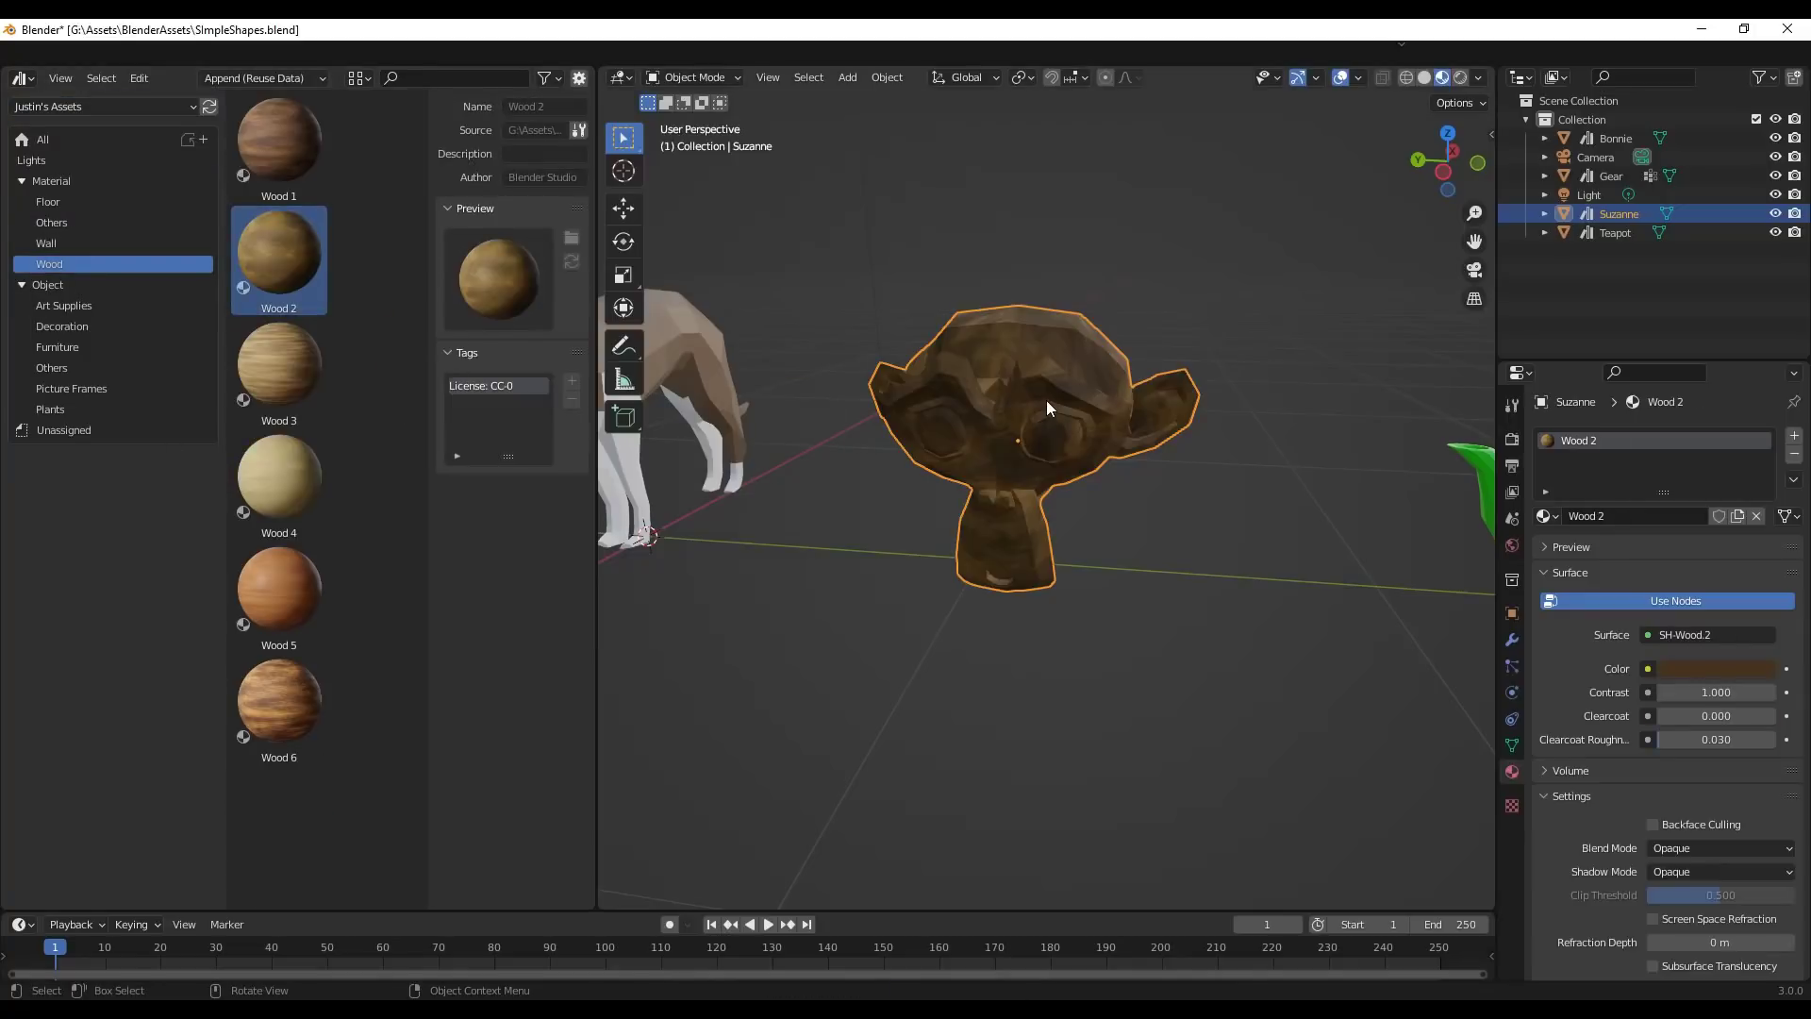
Return to the complete asset list of the current file and regenerate the Suzanne asset's preview image.
{"action": "left_click", "coordinate": [104, 106]}
{"action": "left_click", "coordinate": [54, 126]}
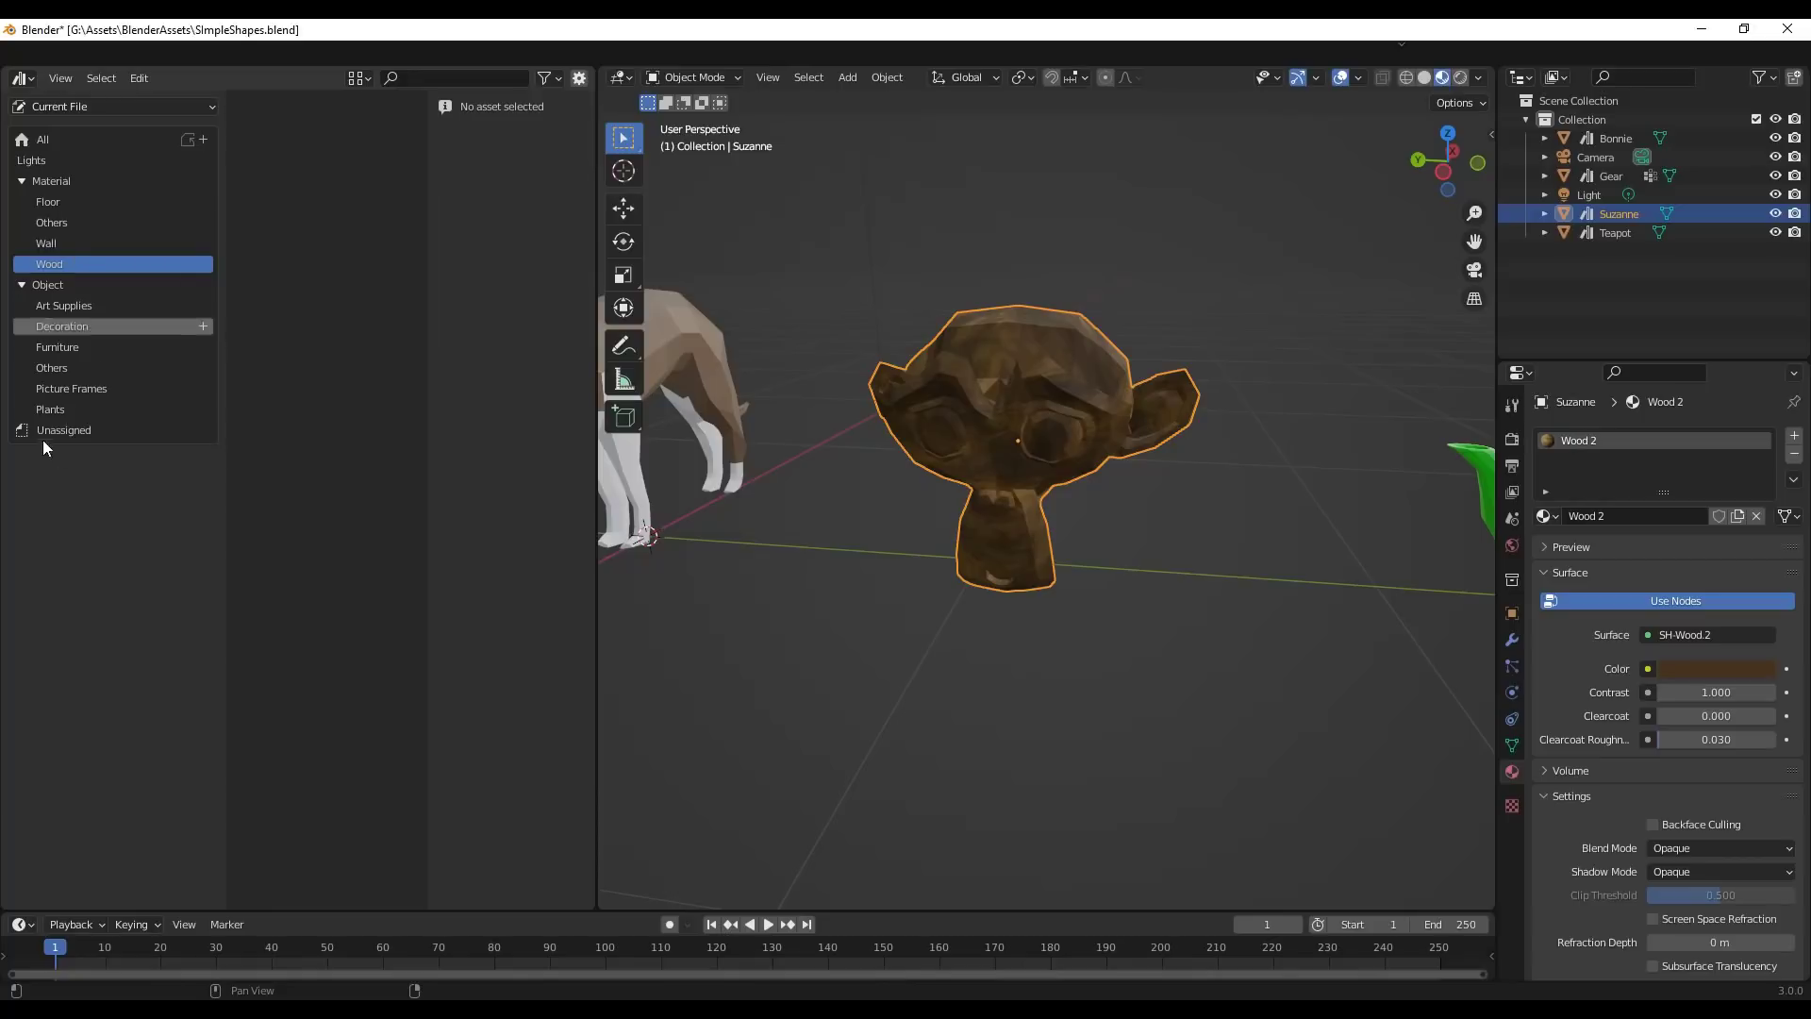
{"action": "left_click", "coordinate": [23, 183]}
{"action": "left_click", "coordinate": [24, 200]}
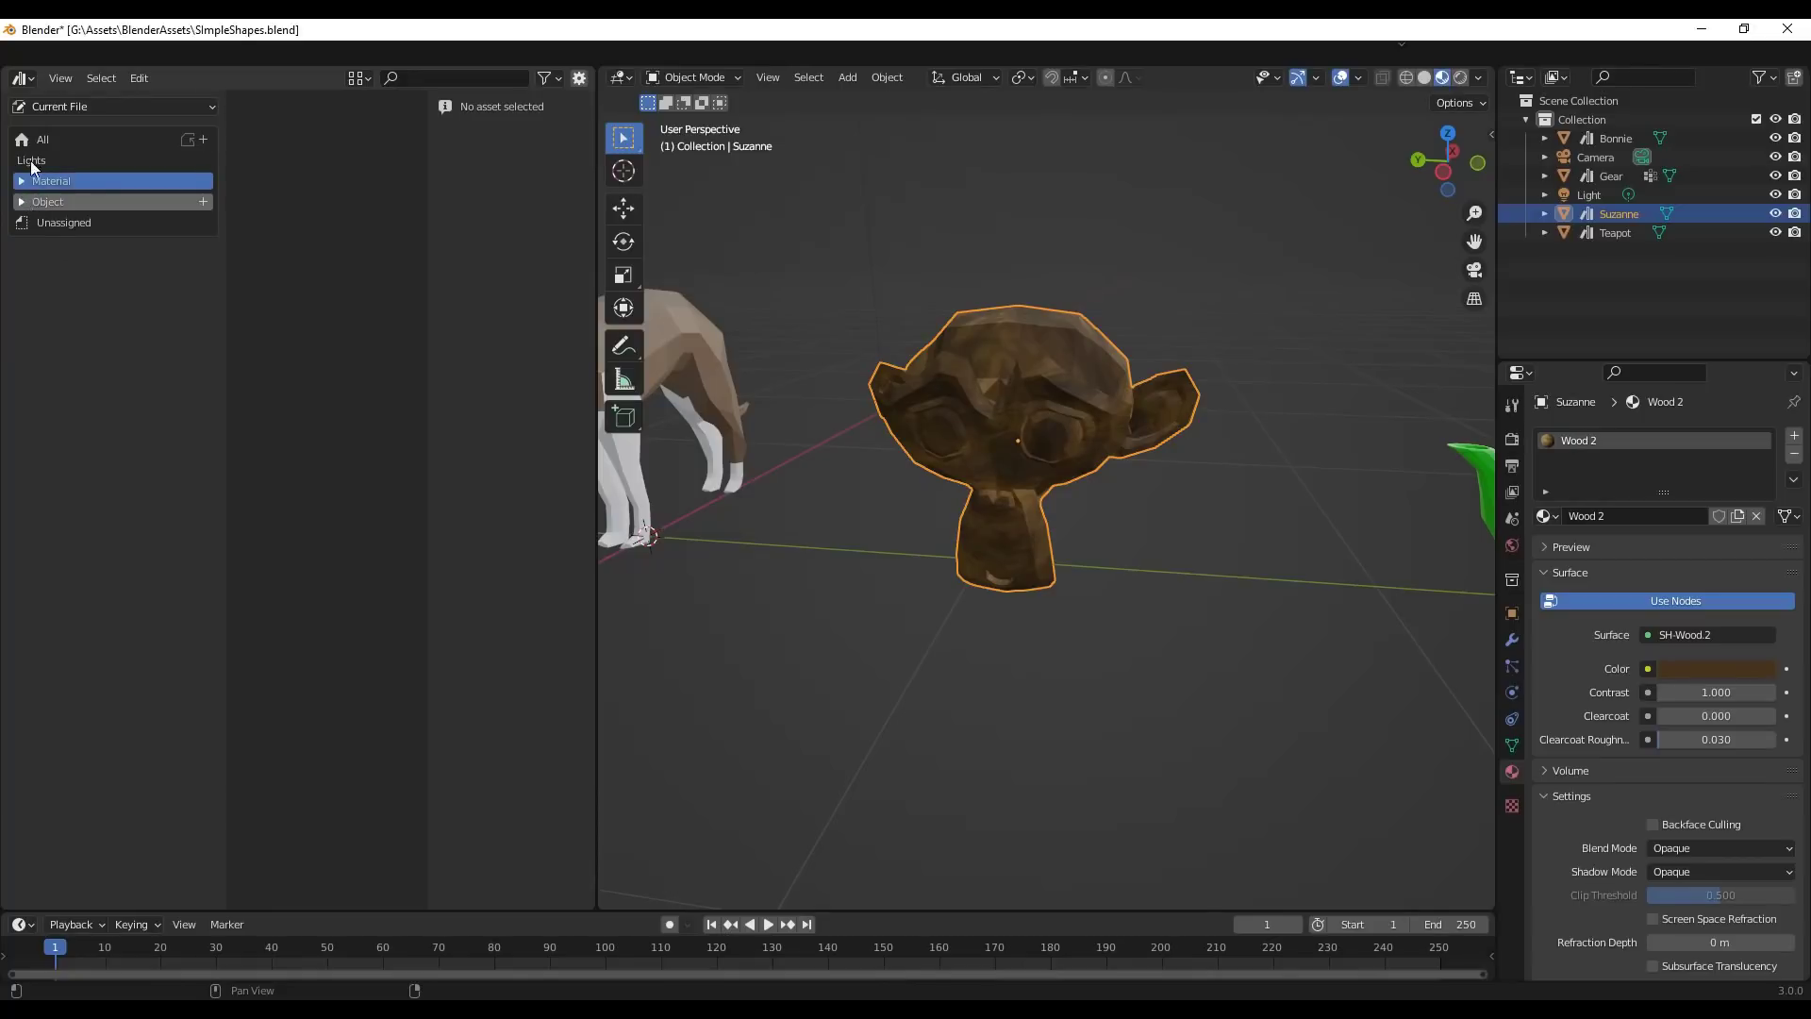
{"action": "left_click", "coordinate": [44, 141]}
{"action": "left_click", "coordinate": [286, 350]}
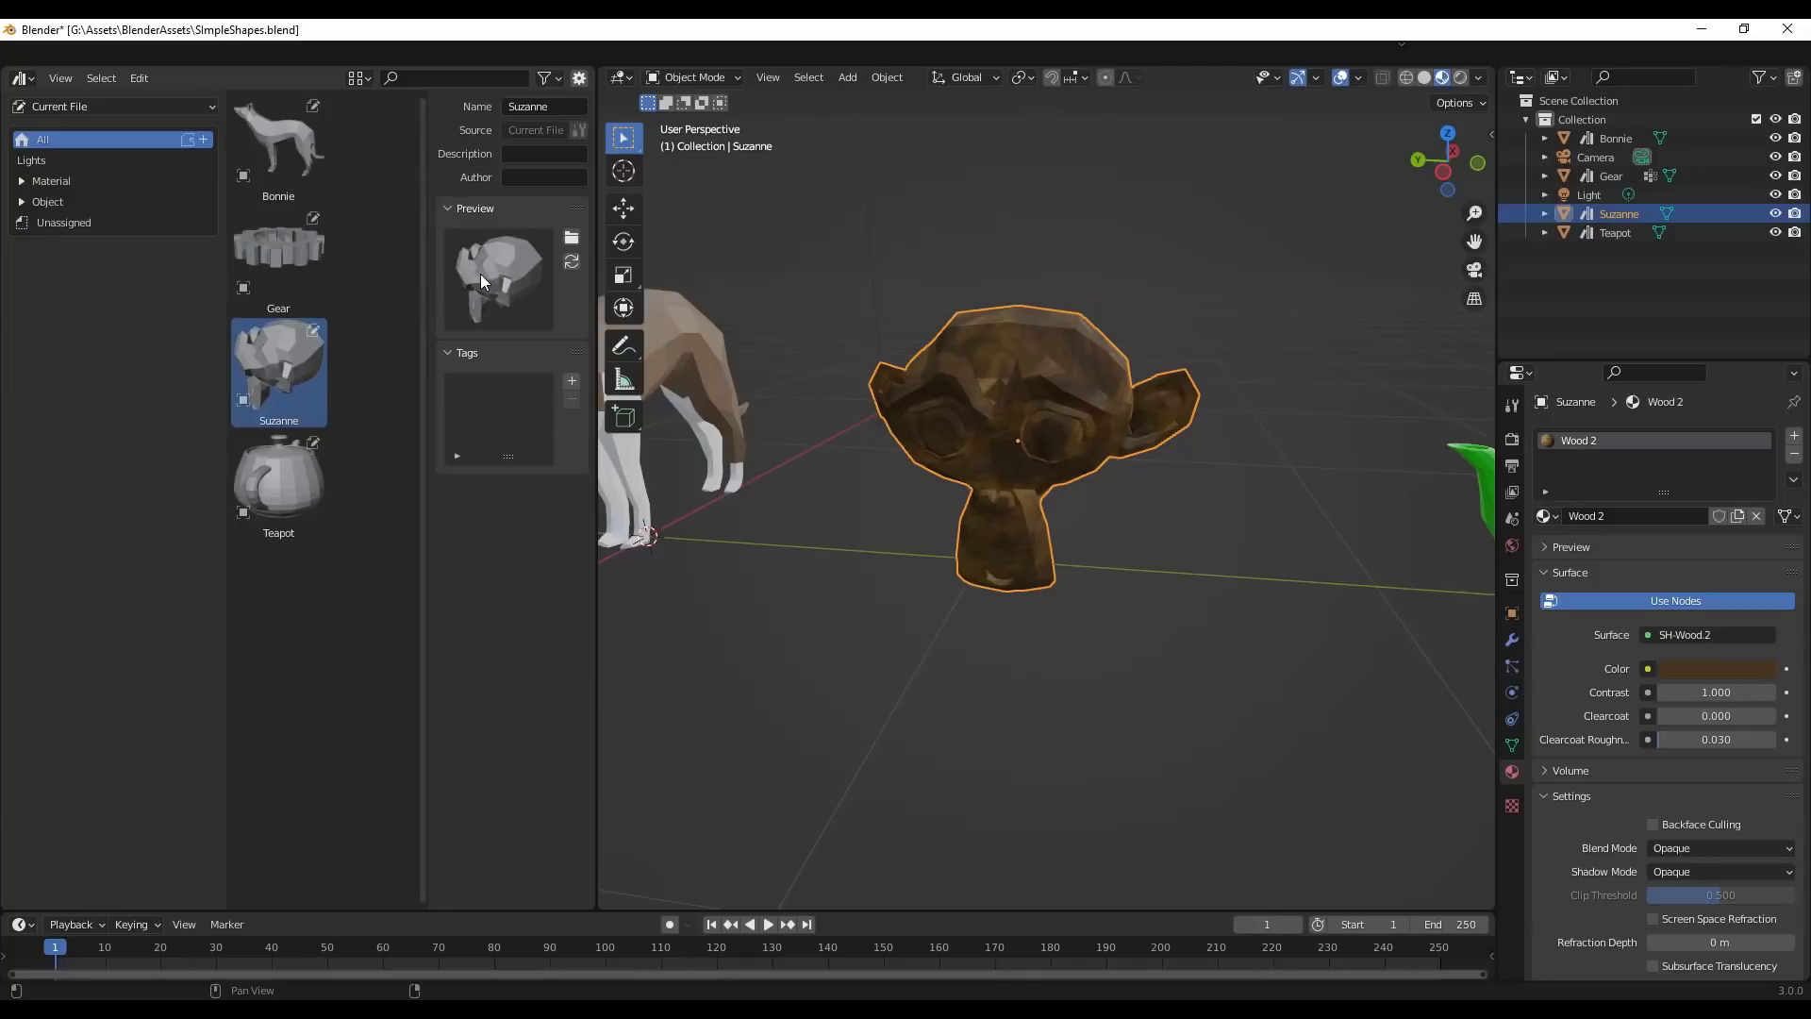
{"action": "left_click", "coordinate": [573, 264]}
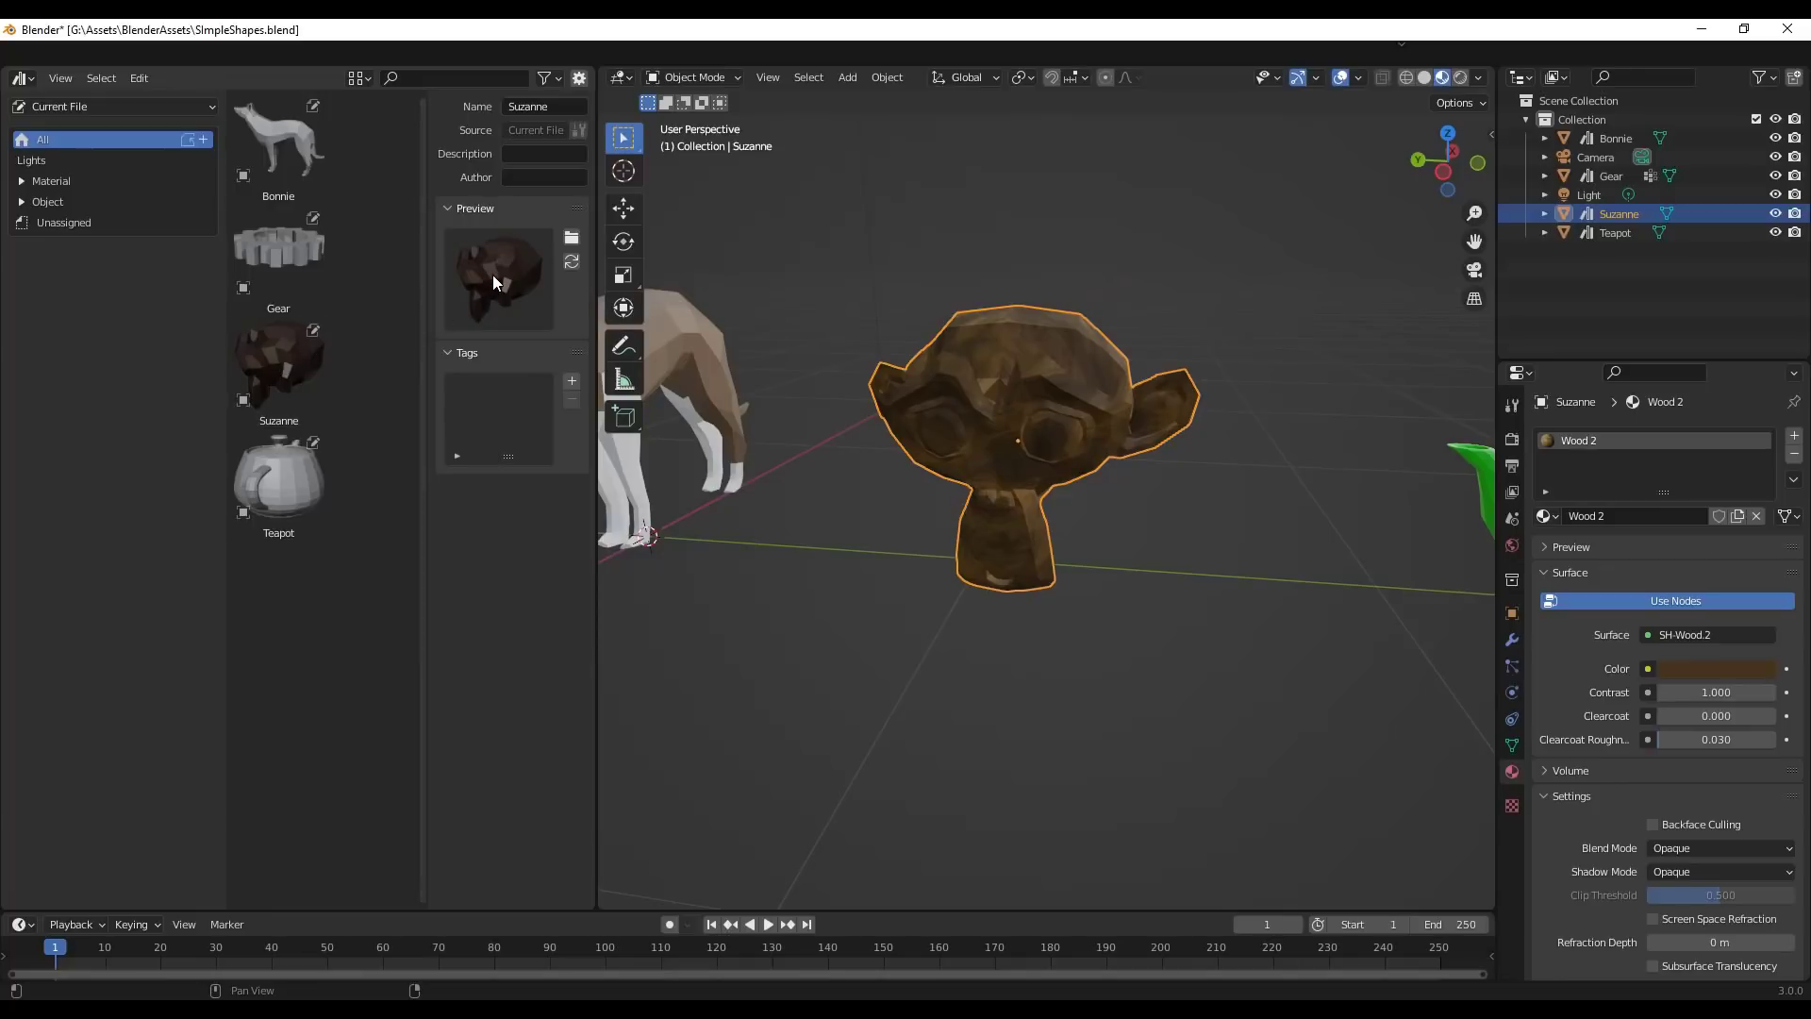
Assign Material.006 to the Suzanne head in place of the wood material and regenerate the asset's preview image.
{"action": "left_click", "coordinate": [1549, 516]}
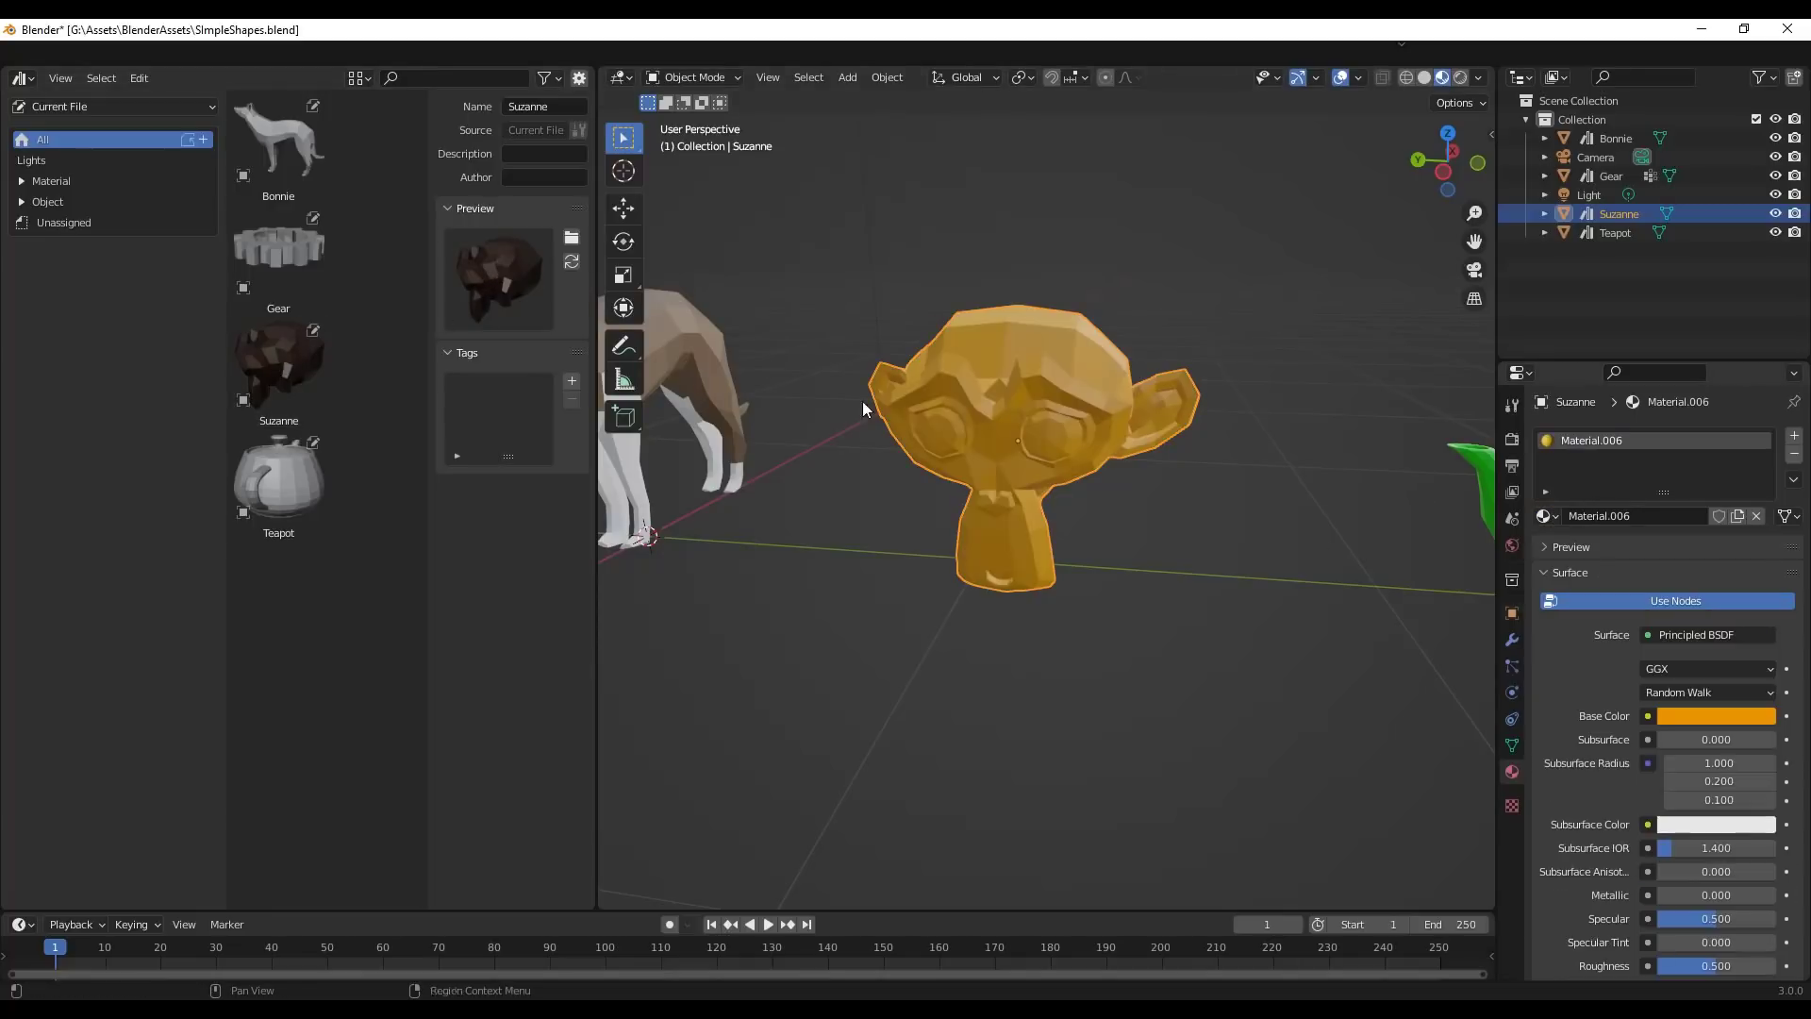
{"action": "left_click", "coordinate": [1602, 652]}
{"action": "left_click", "coordinate": [570, 261]}
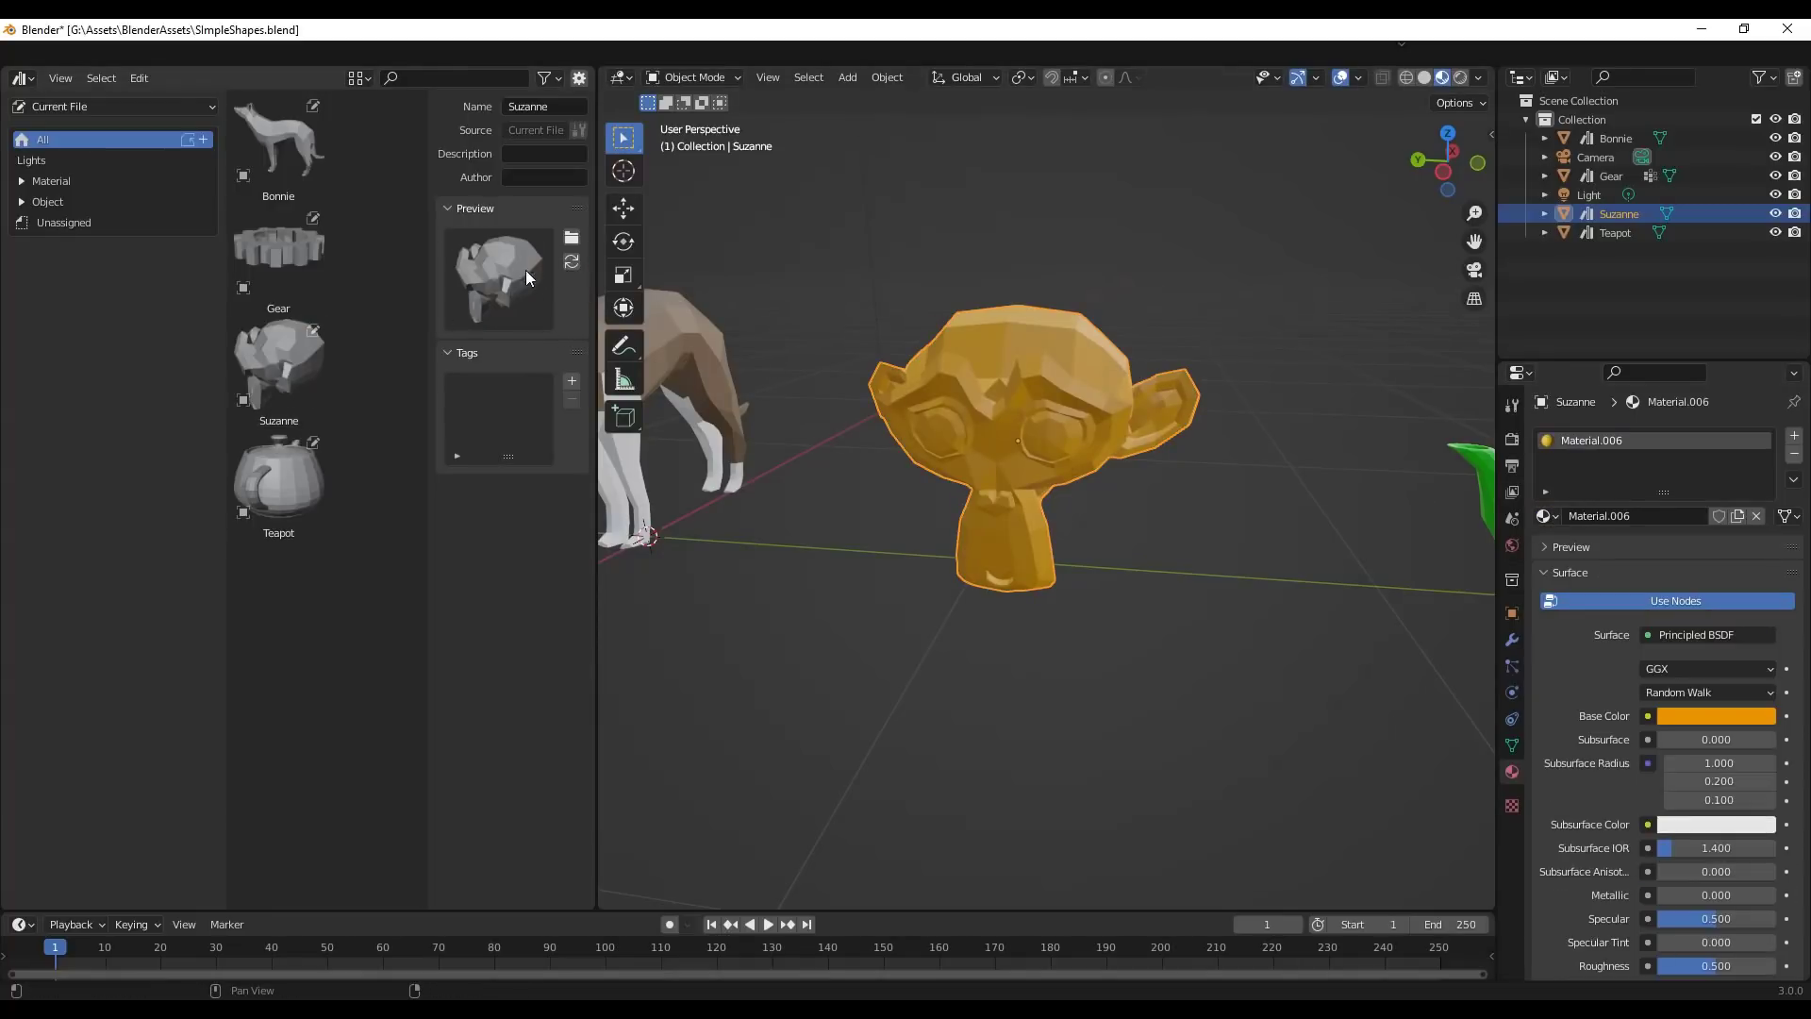
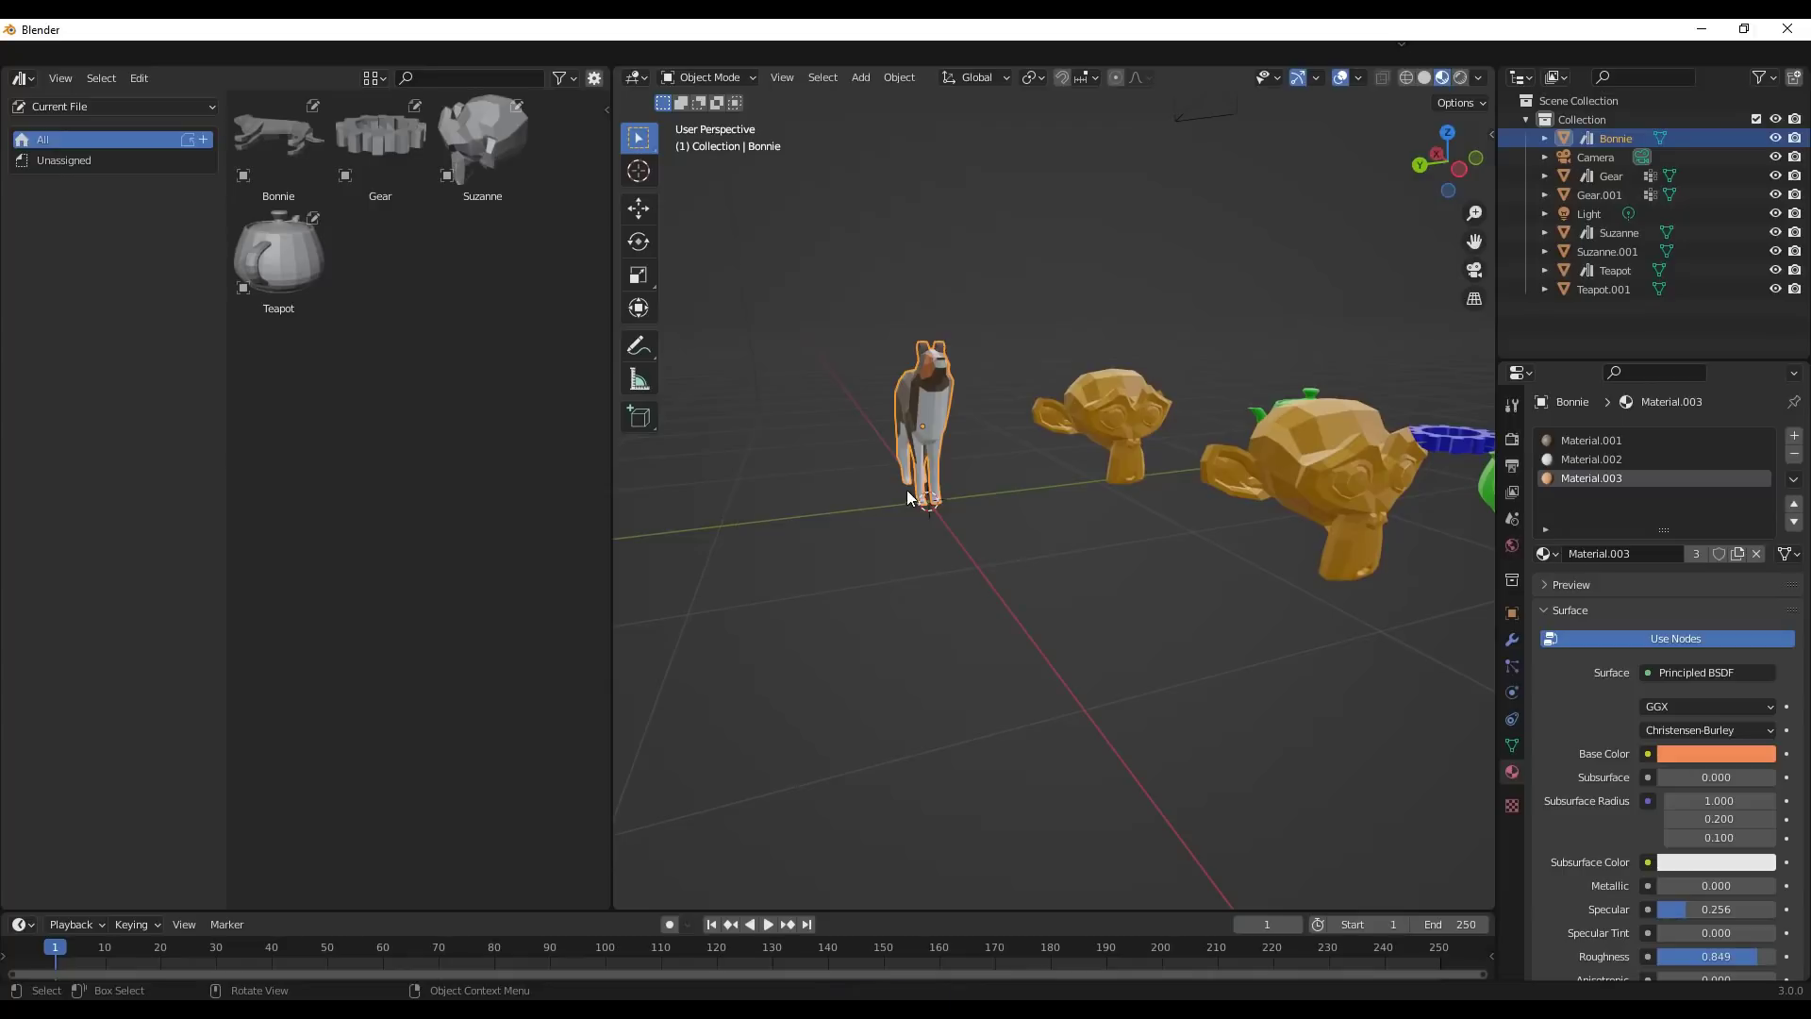
Clear the asset status of the Bonnie dog object.
{"action": "scroll", "coordinate": [958, 467], "scroll_direction": "up", "scroll_amount": 4}
{"action": "left_click", "coordinate": [268, 139]}
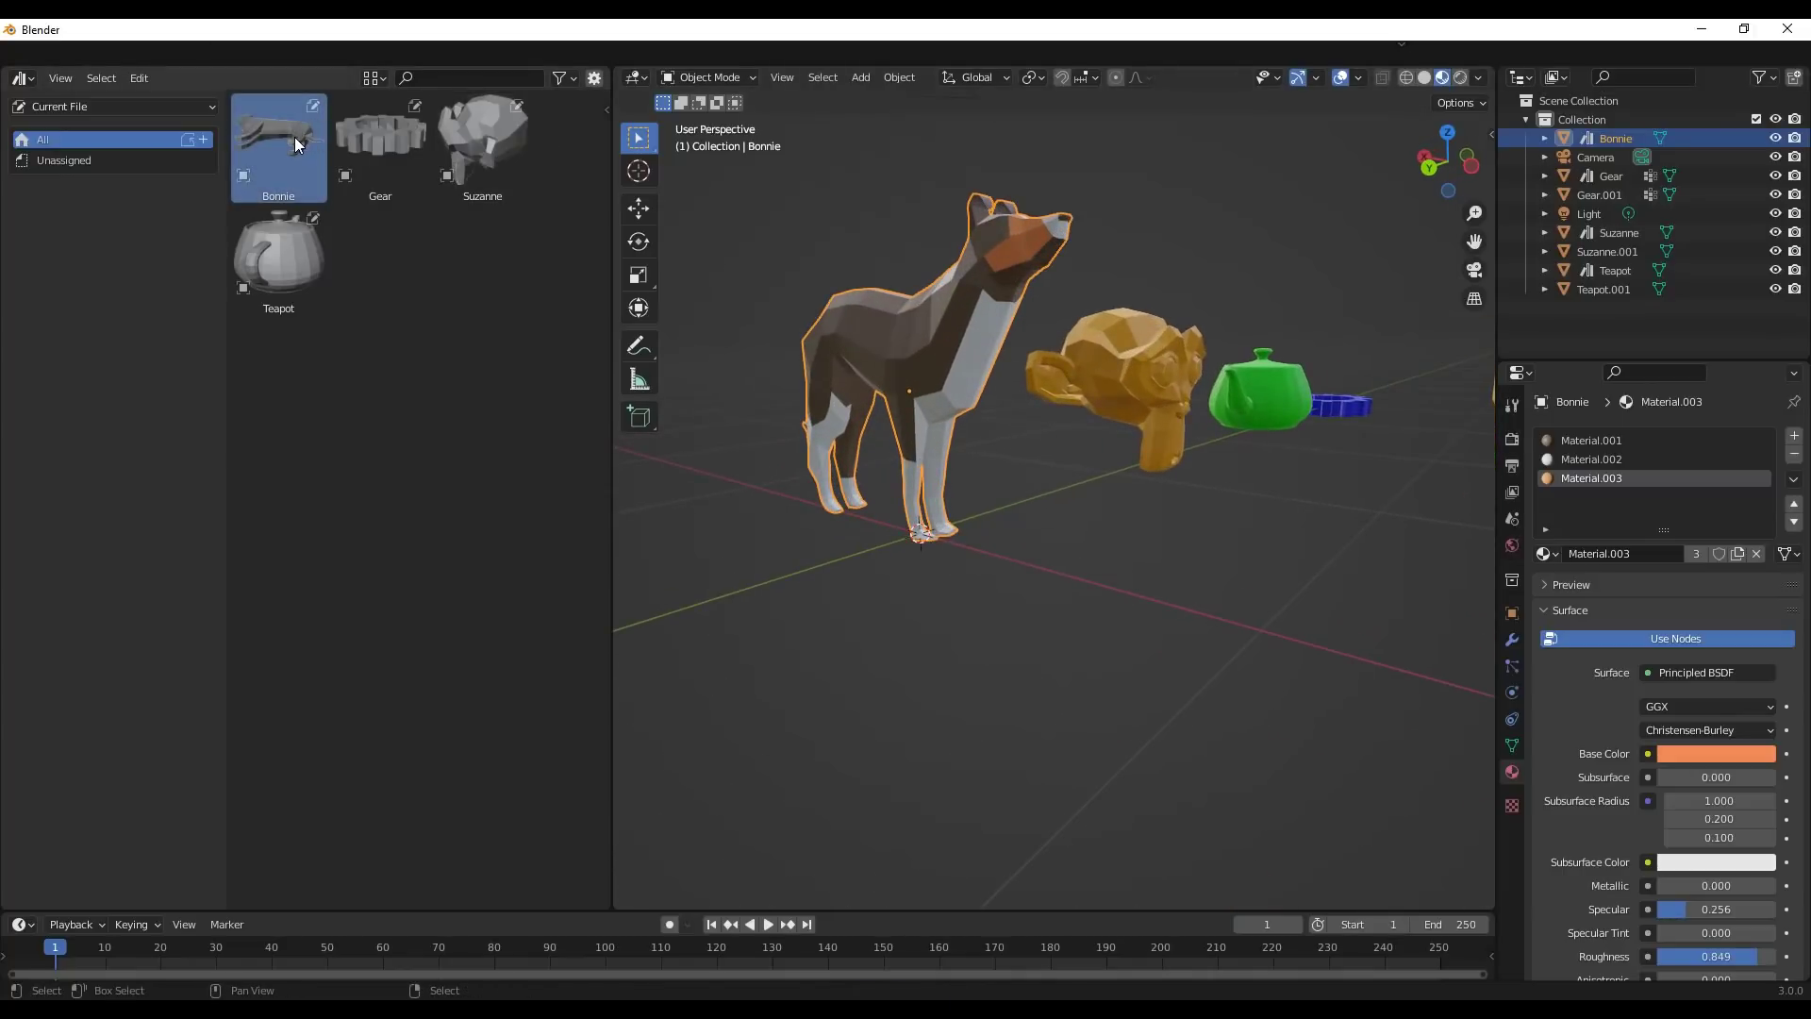
{"action": "right_click", "coordinate": [295, 143]}
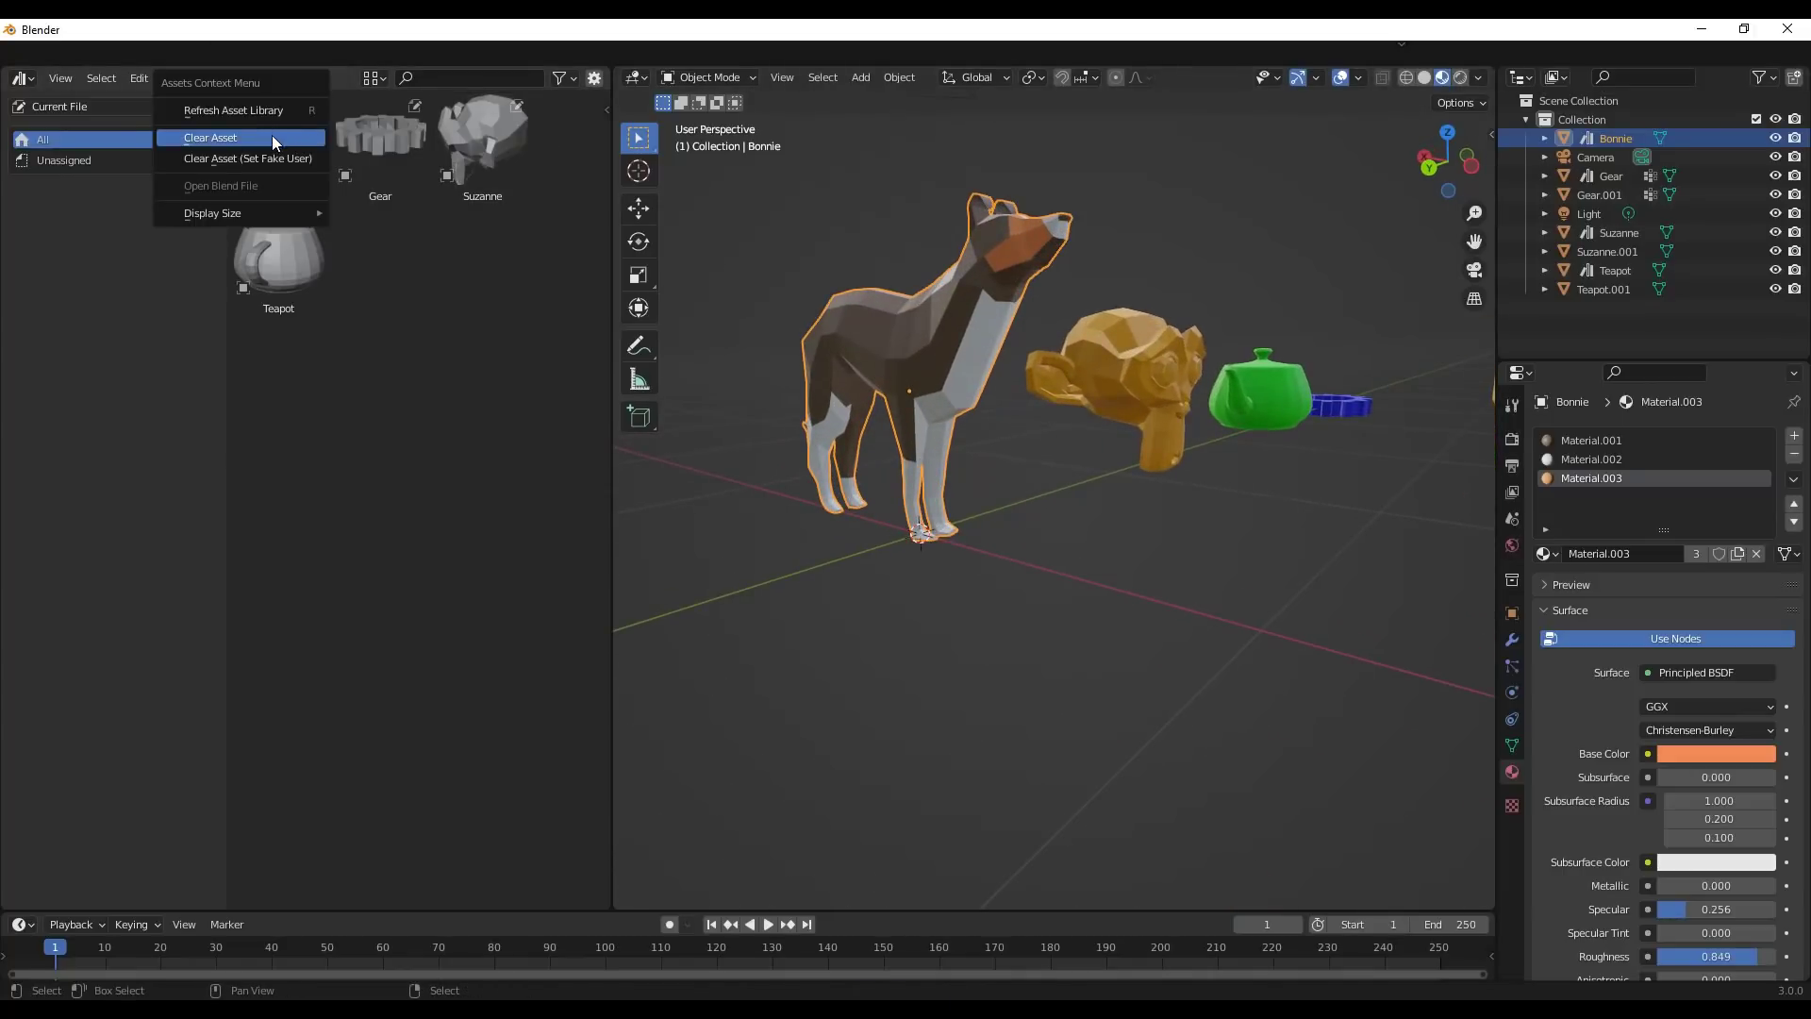
{"action": "right_click", "coordinate": [277, 138]}
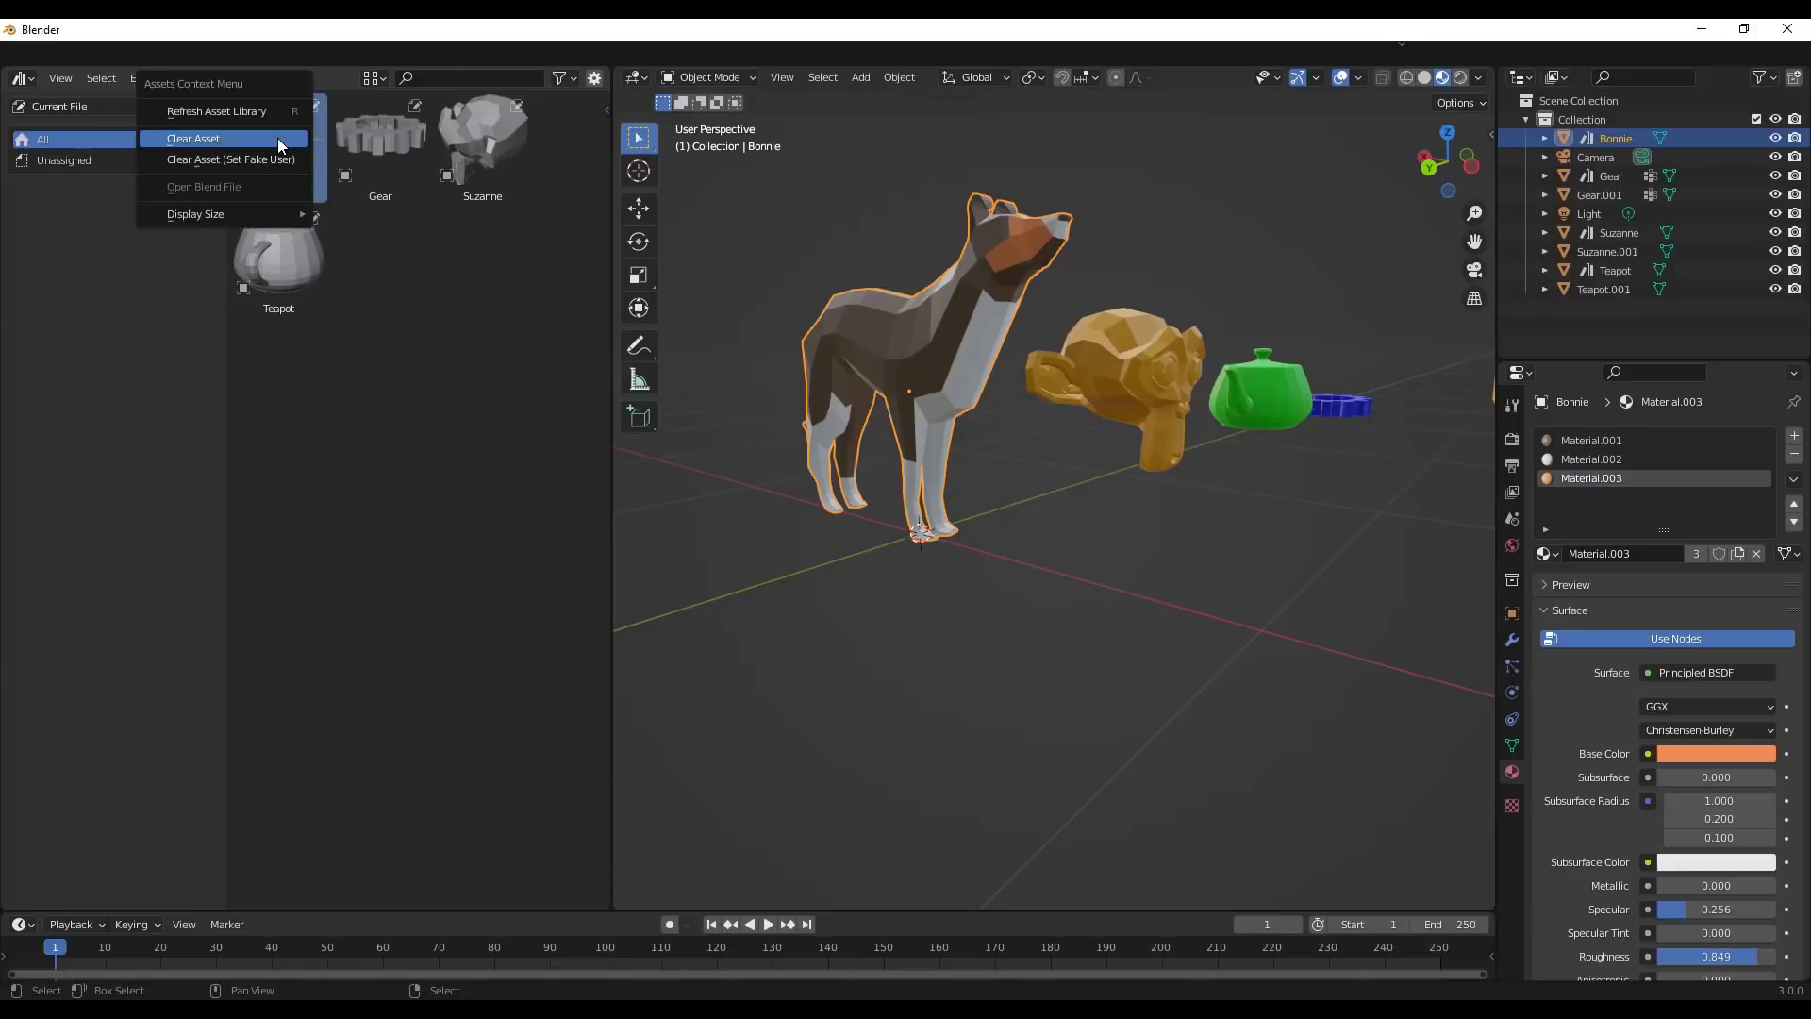
{"action": "left_click", "coordinate": [214, 140]}
{"action": "right_click", "coordinate": [1583, 139]}
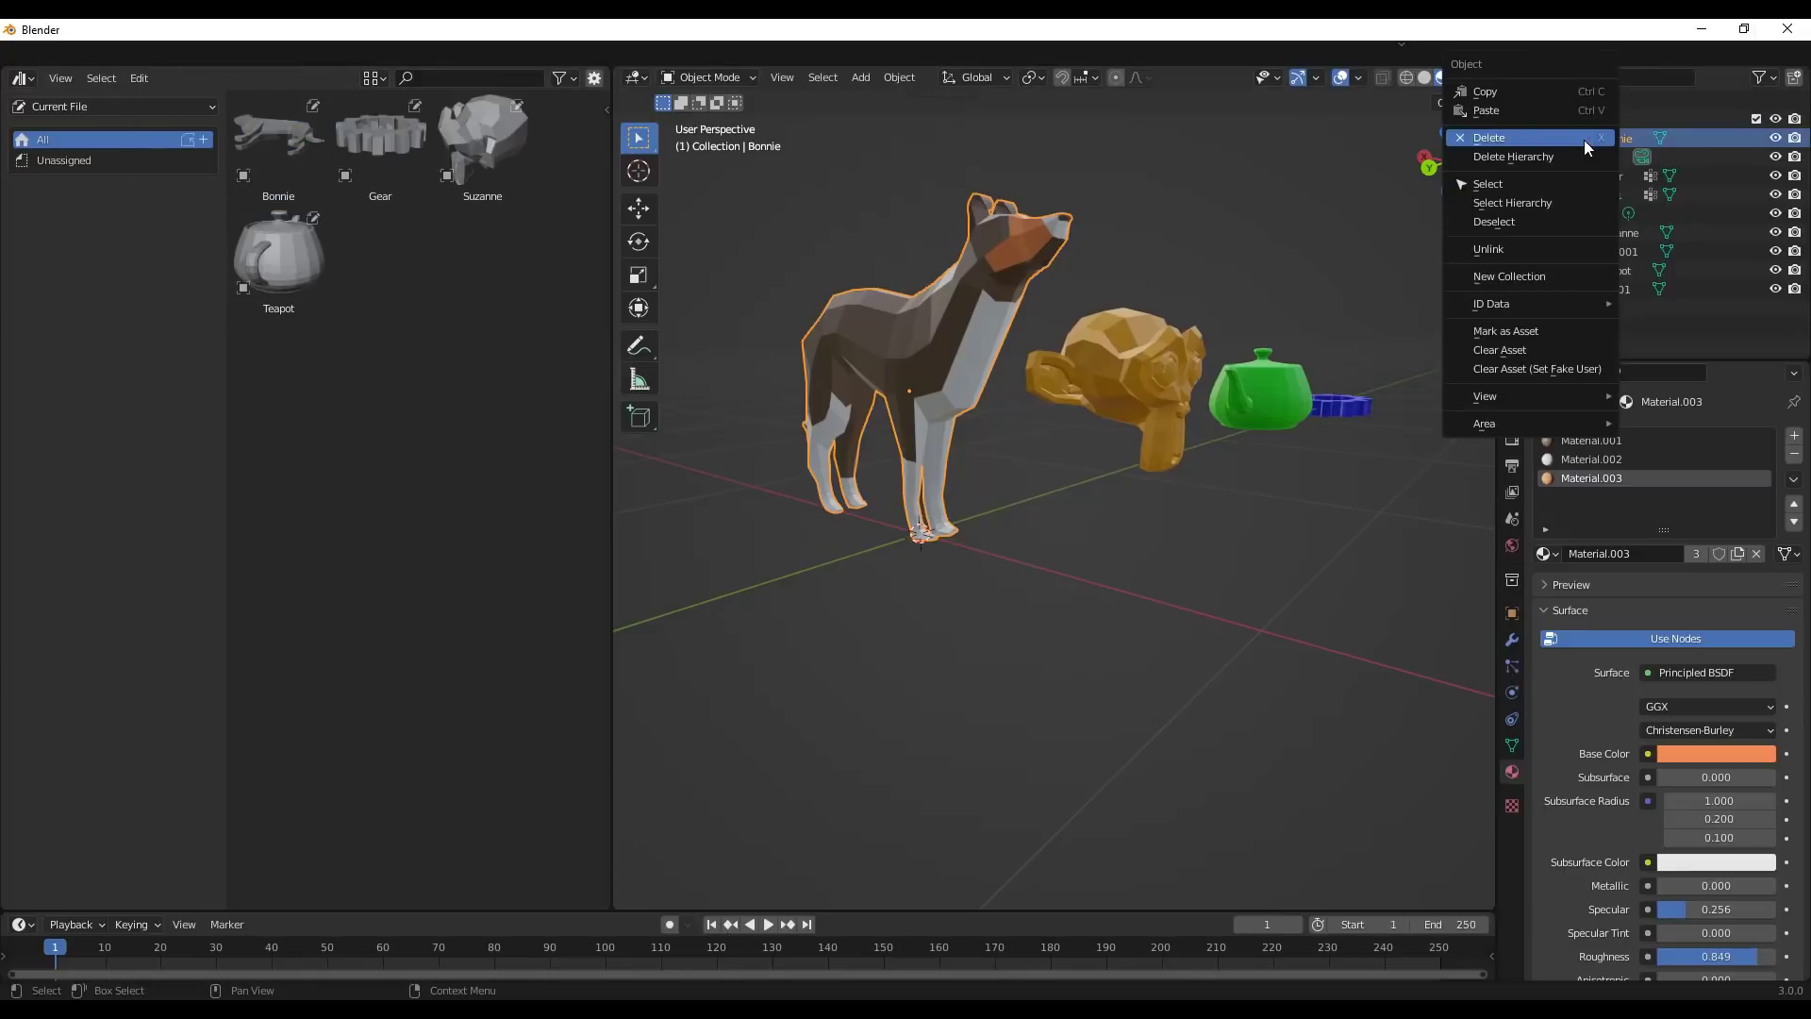
{"action": "left_click", "coordinate": [1537, 349]}
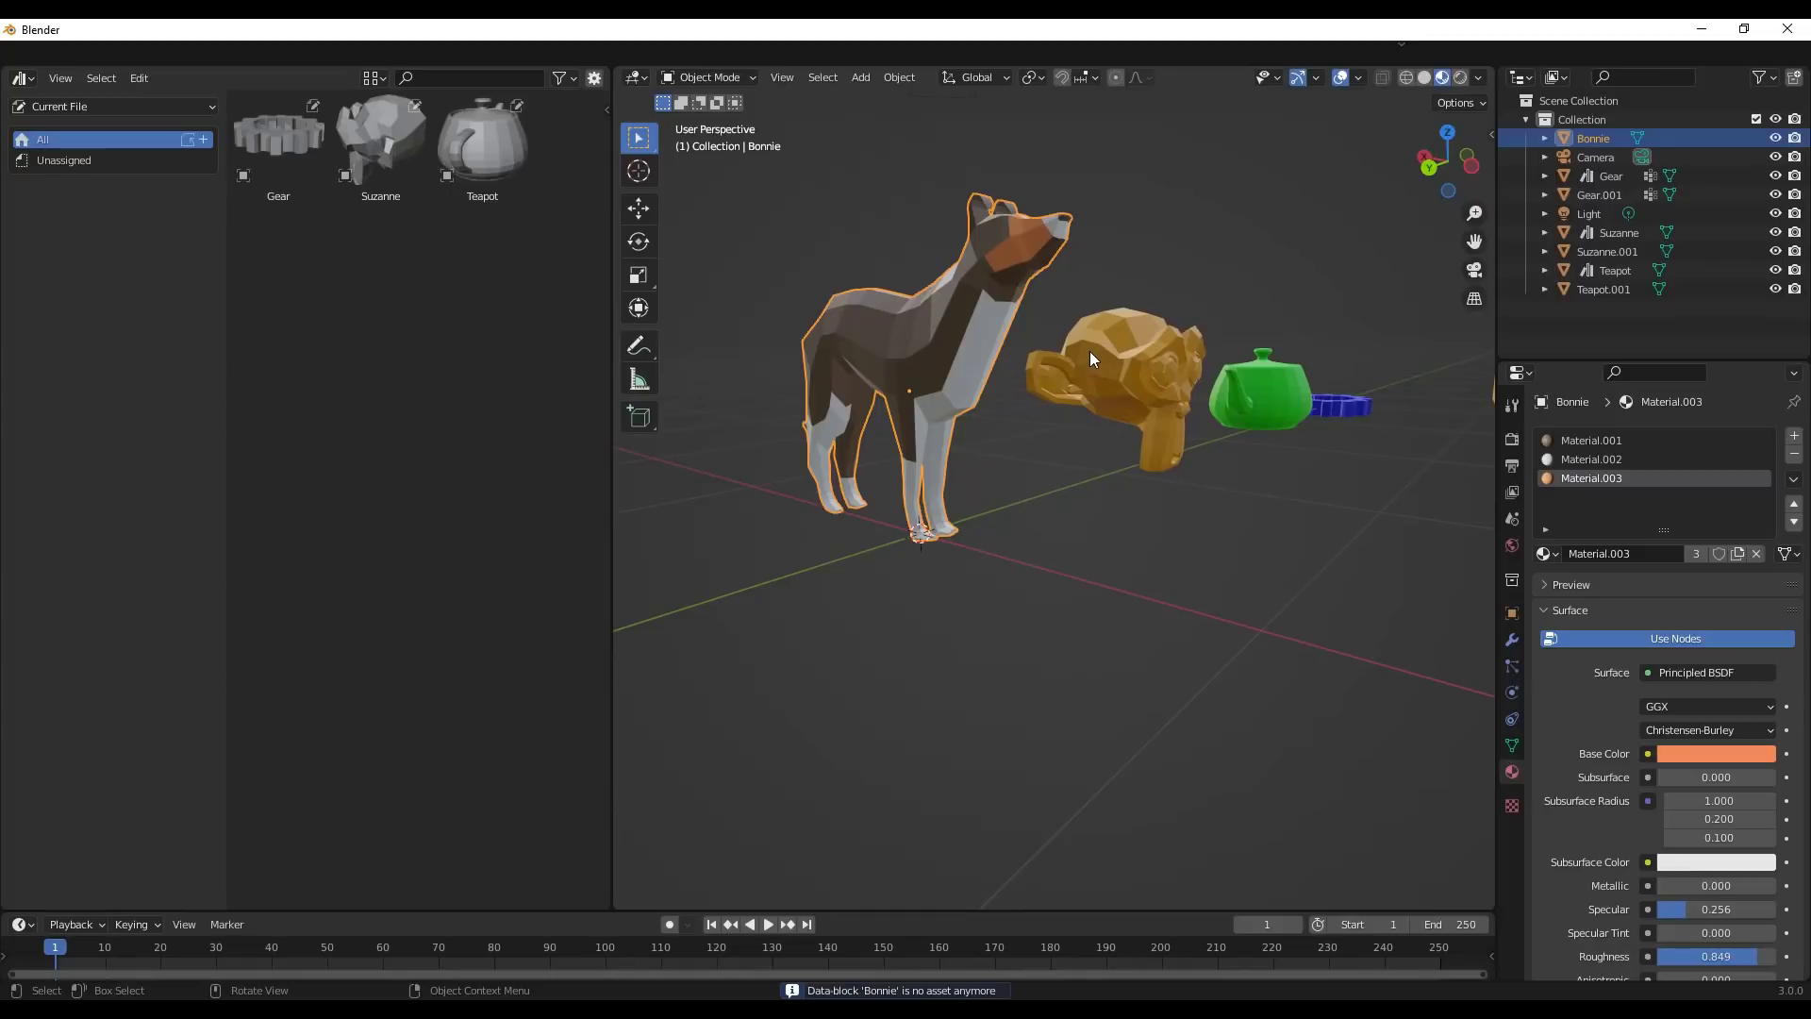
Limit transforms to origins only and rotate Bonnie's origin -90 degrees about its local X axis.
{"action": "left_click", "coordinate": [1458, 103]}
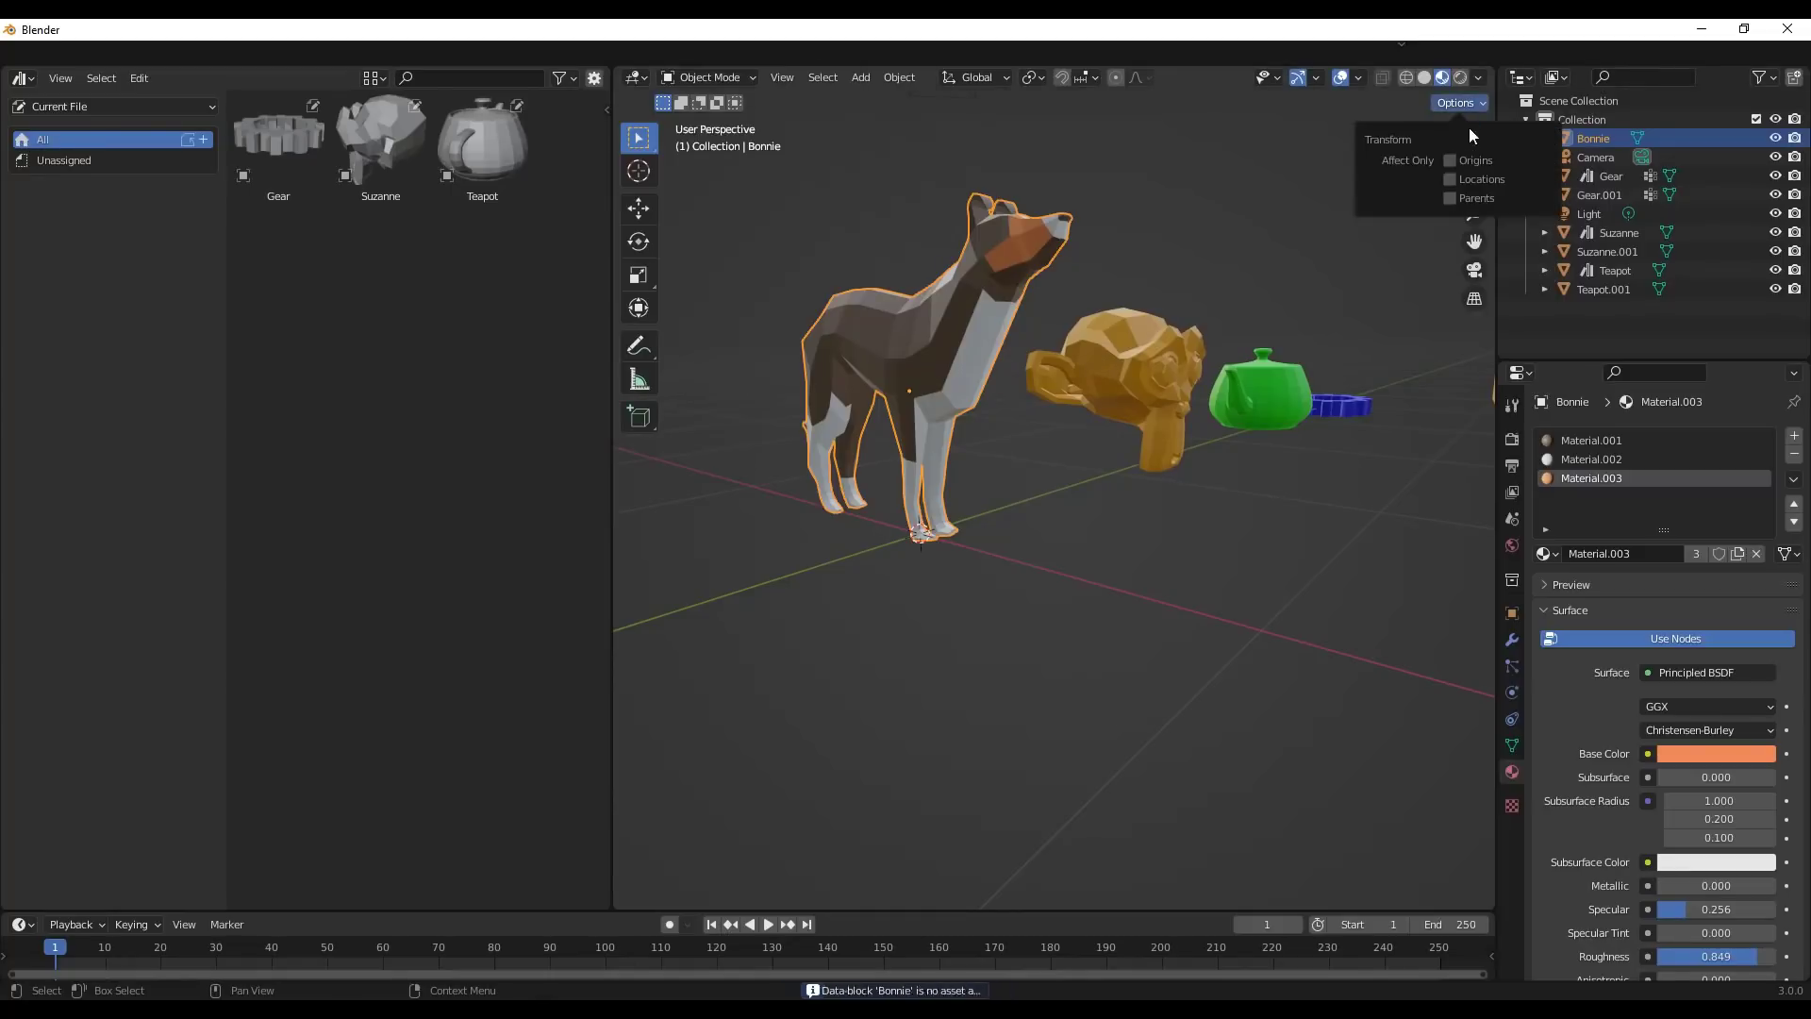
{"action": "left_click", "coordinate": [1450, 160]}
{"action": "middle_click_drag", "start_coordinate": [940, 392], "coordinate": [986, 394]}
{"action": "key", "text": "g"}
{"action": "key", "text": "x"}
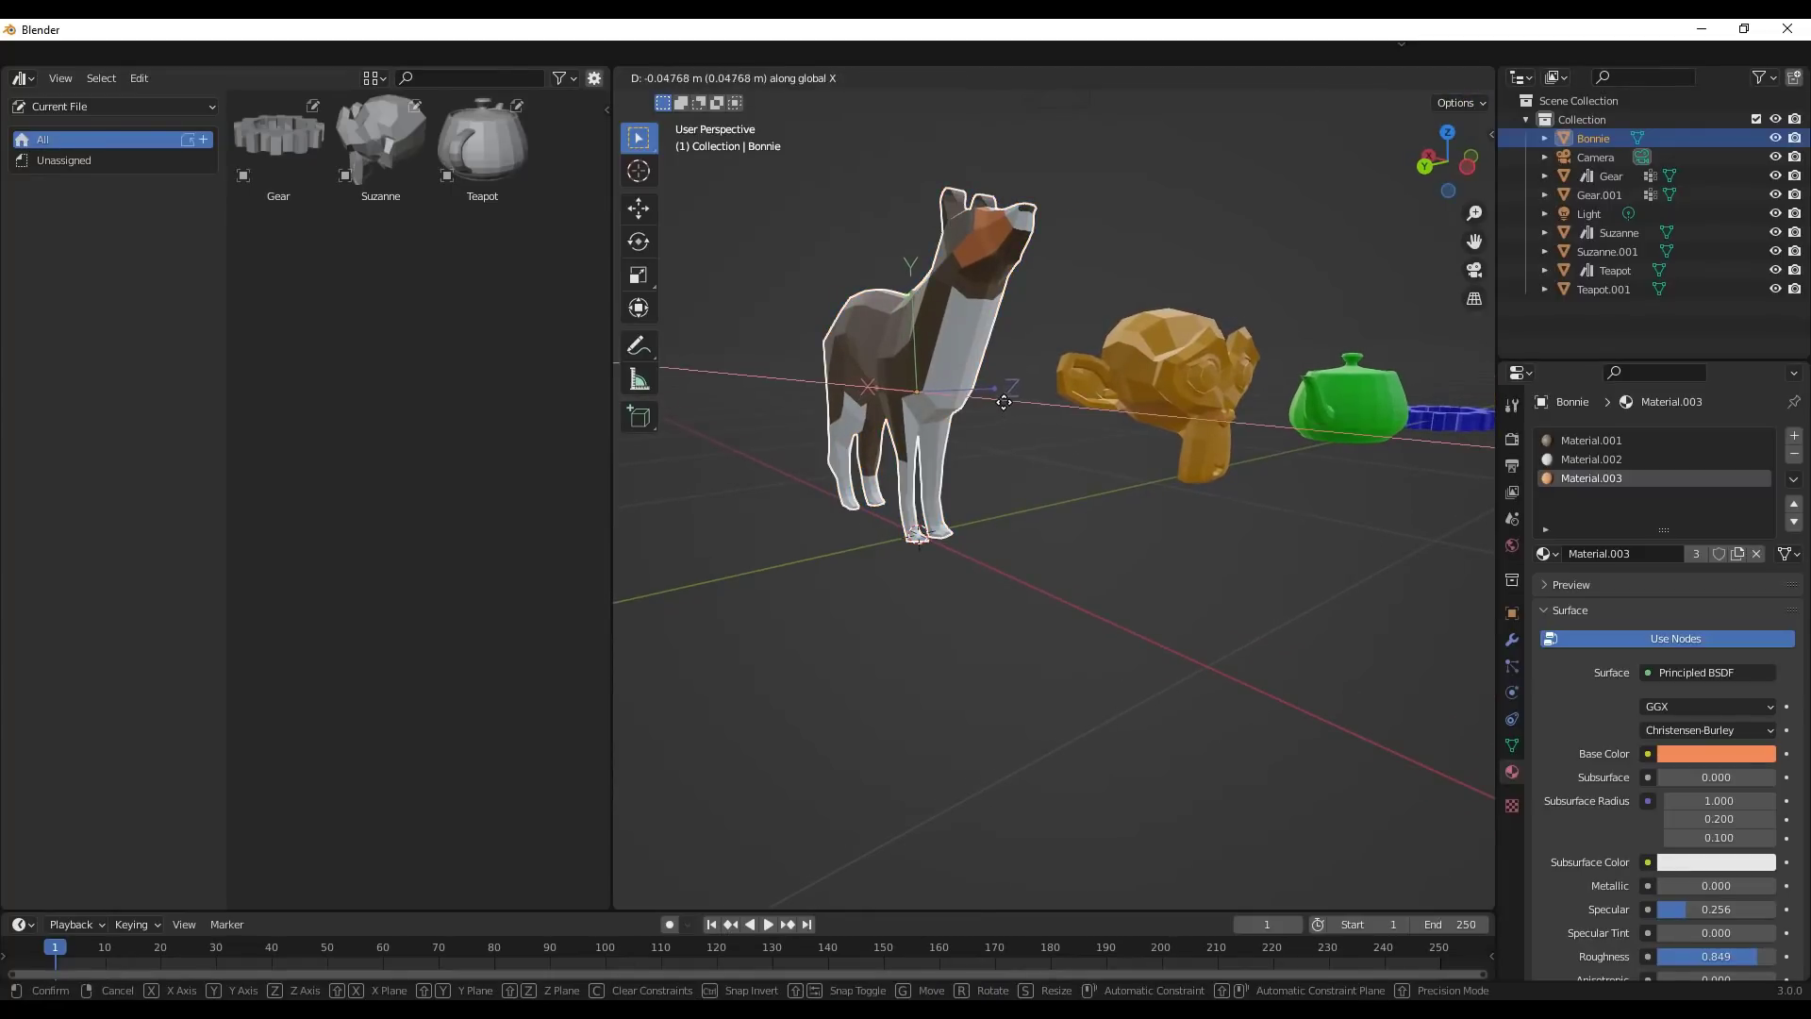
{"action": "key", "text": "r"}
{"action": "key", "text": "x"}
{"action": "key", "text": "x"}
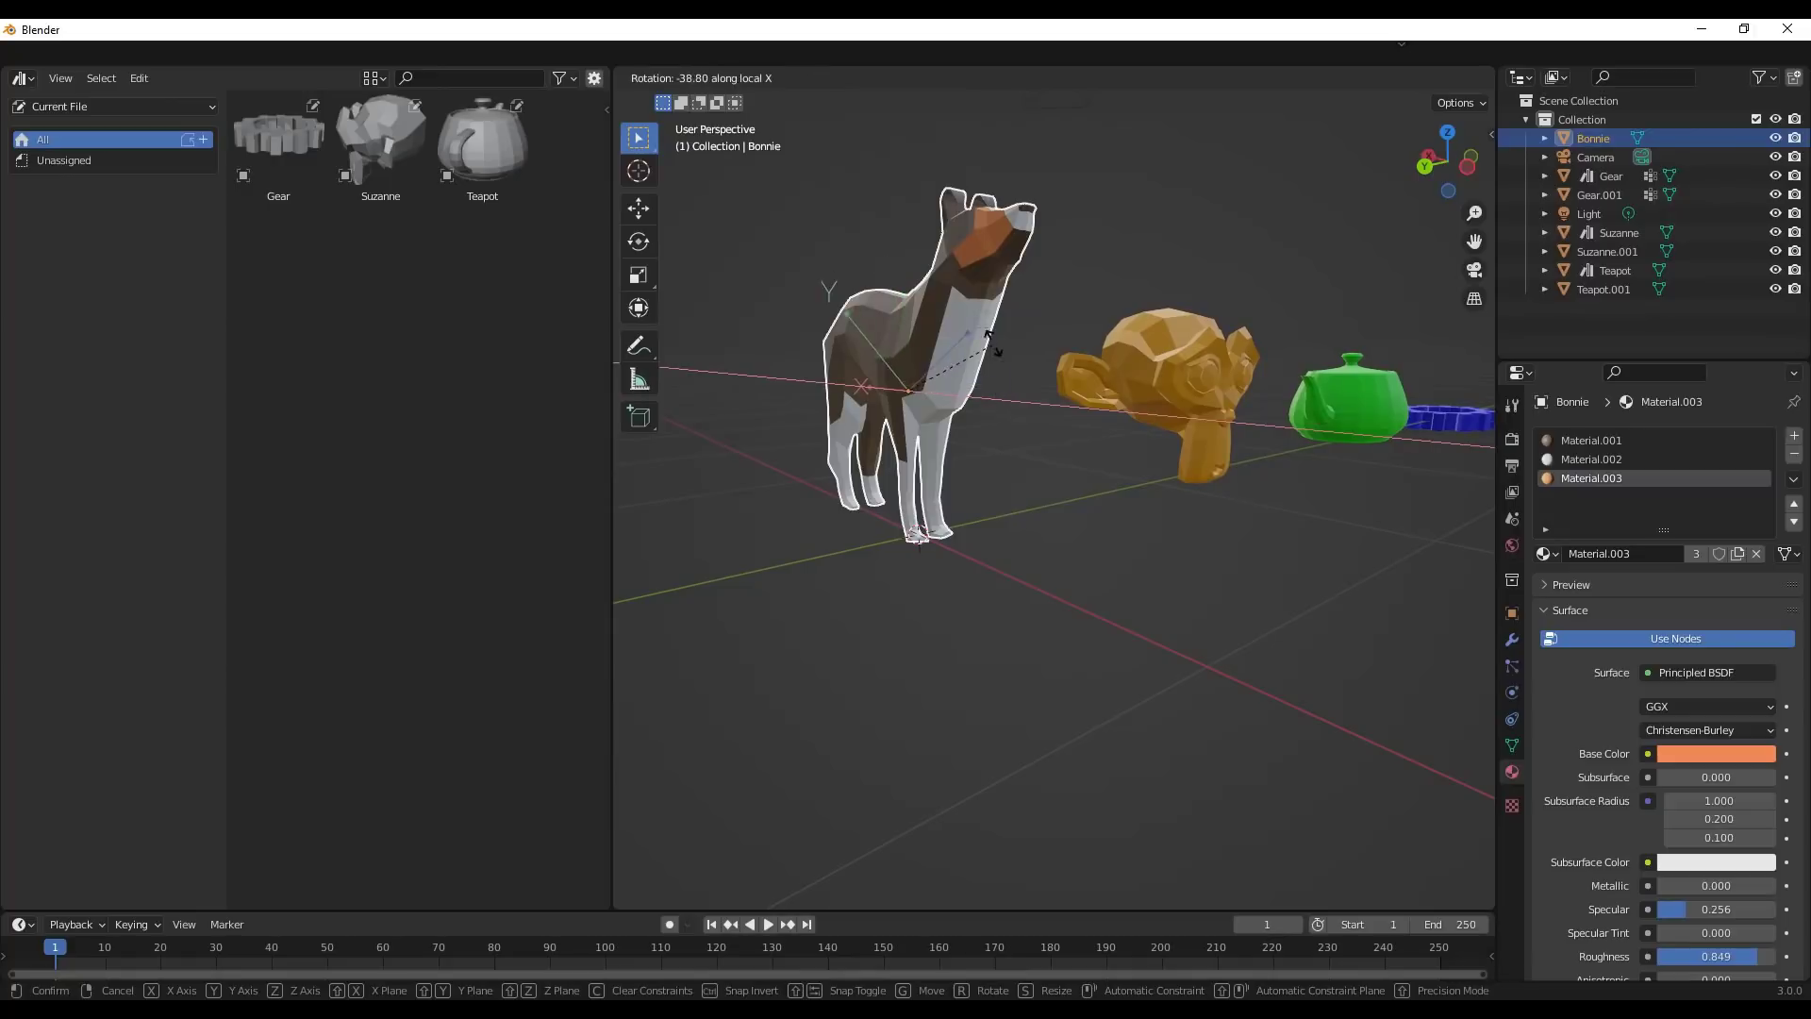
{"action": "type", "text": "-90"}
{"action": "key", "text": "Return"}
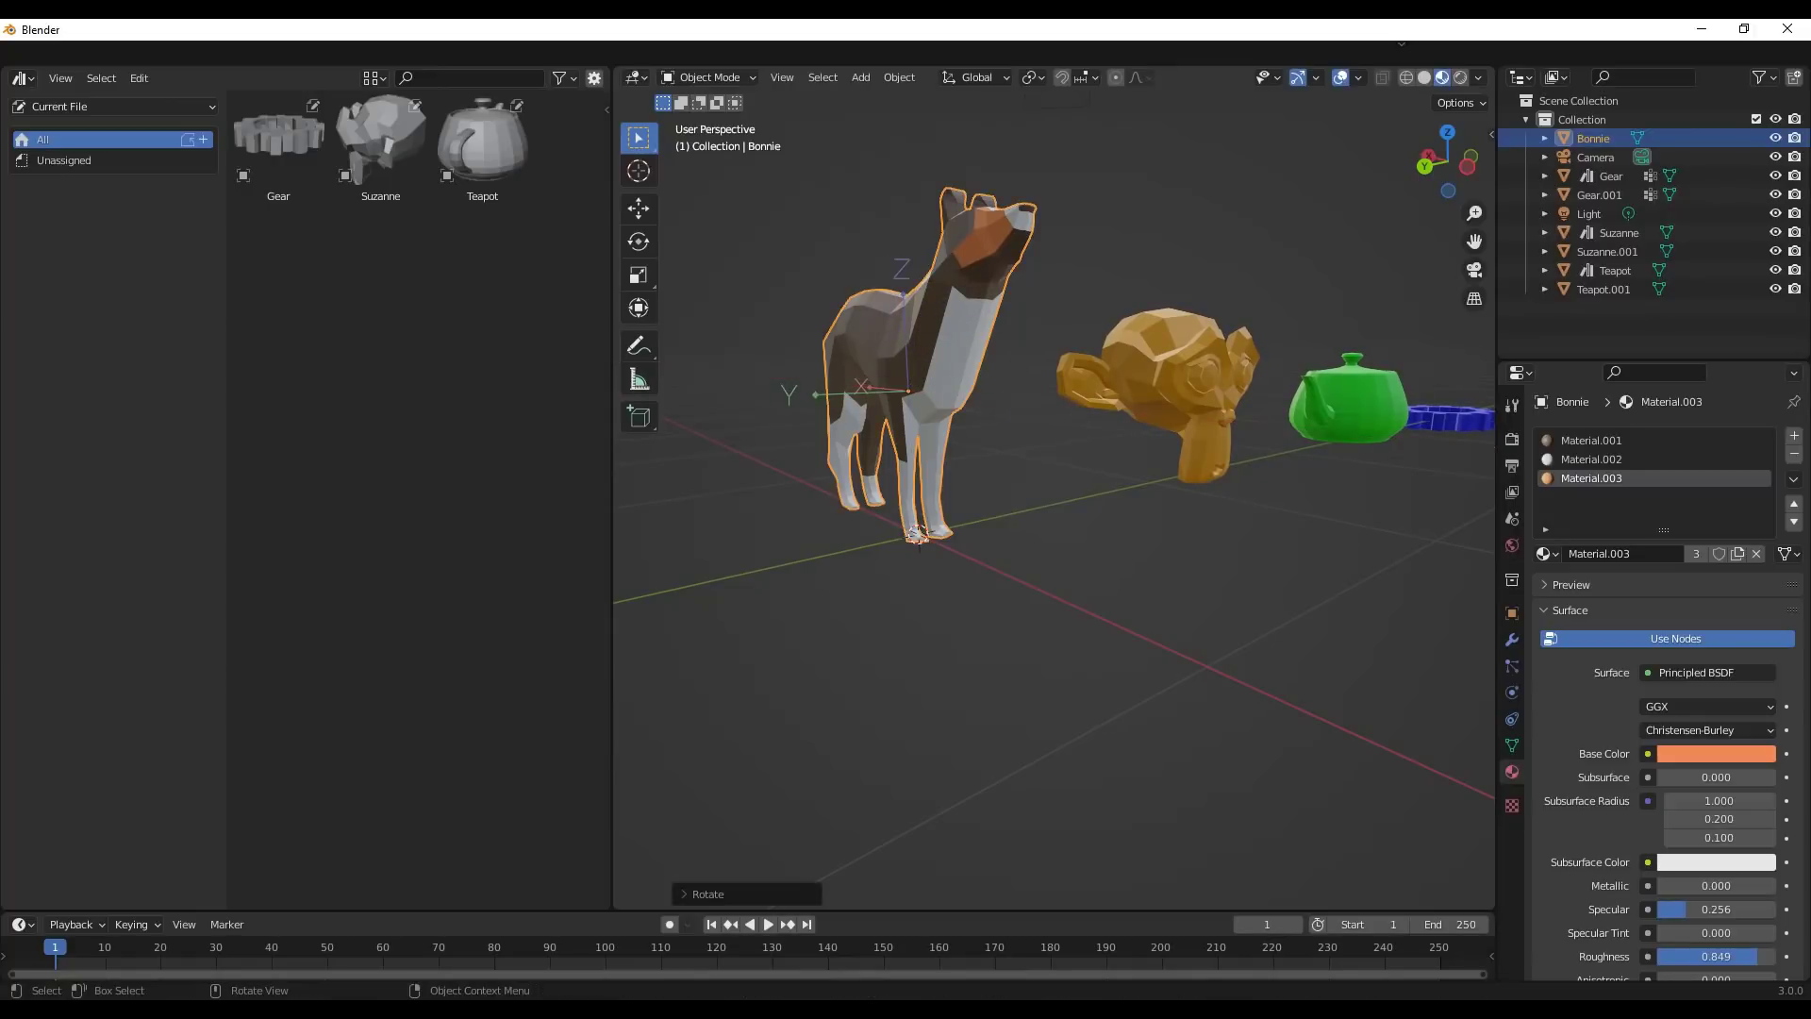
Move Bonnie's origin about 0.41 m down the global Z axis to its feet and fine-adjust the origin's rotation in left view.
{"action": "key", "text": "g"}
{"action": "key", "text": "z"}
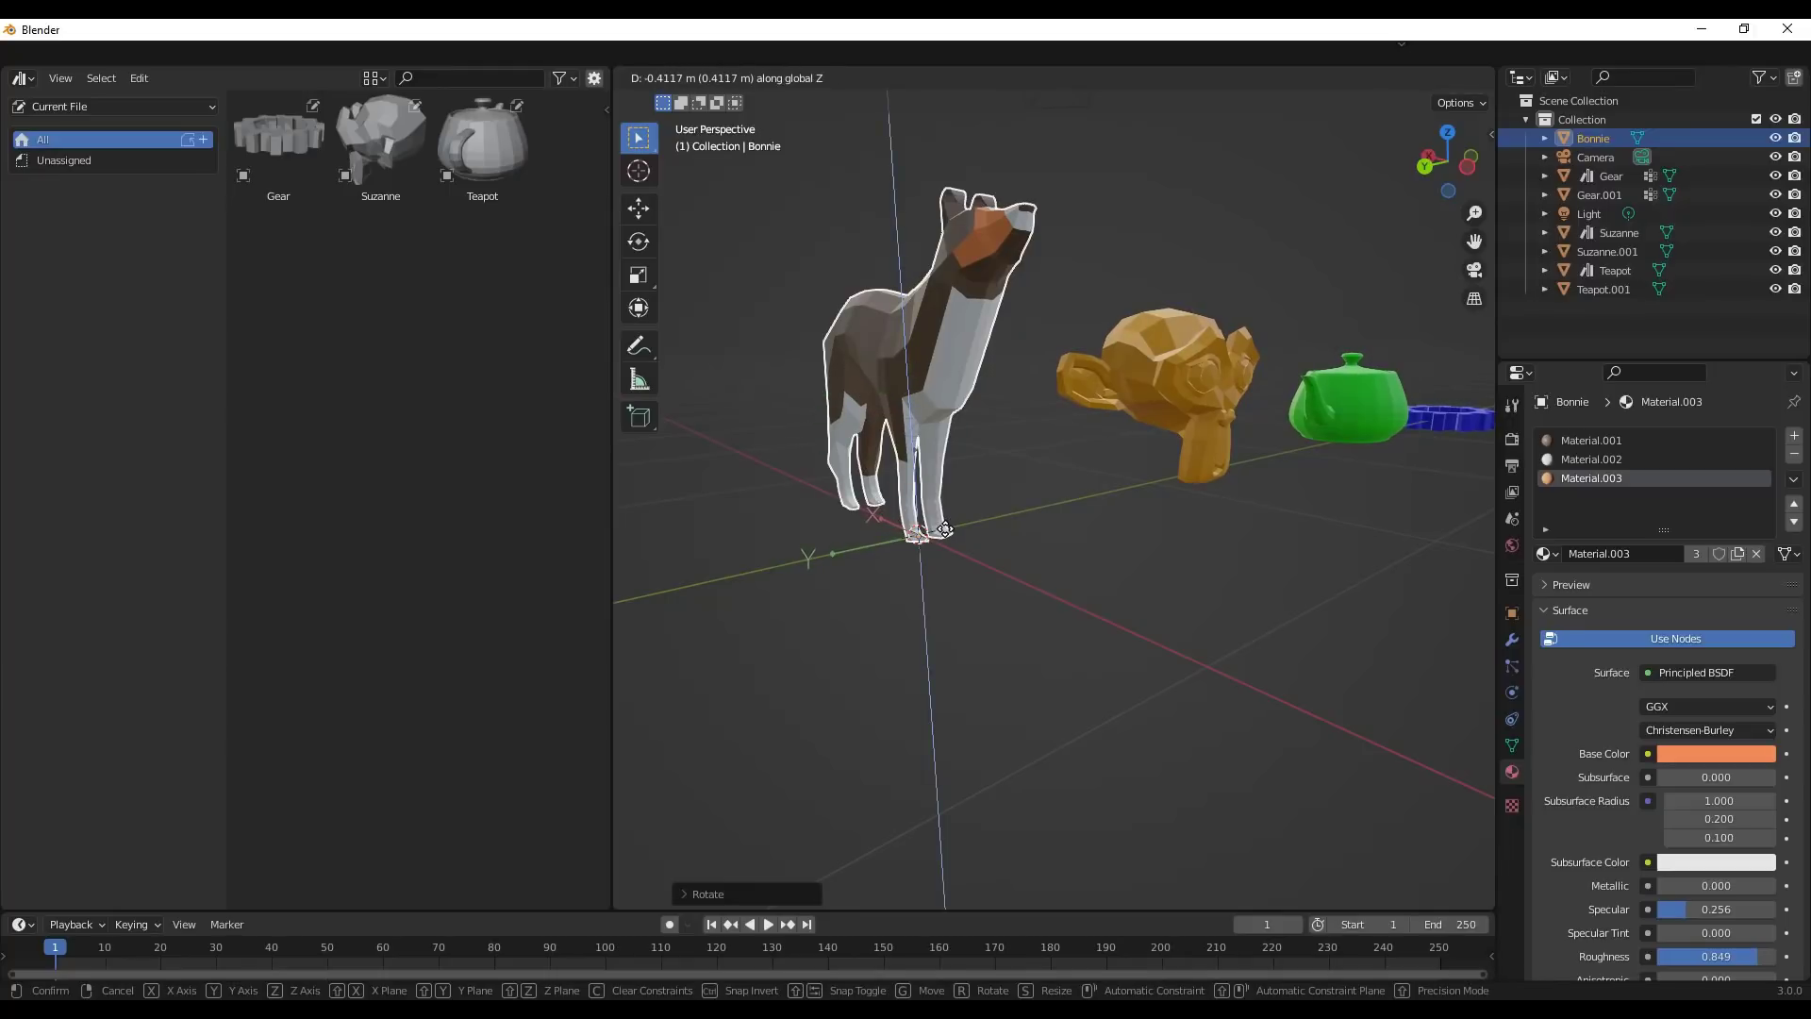
{"action": "key", "text": "Return"}
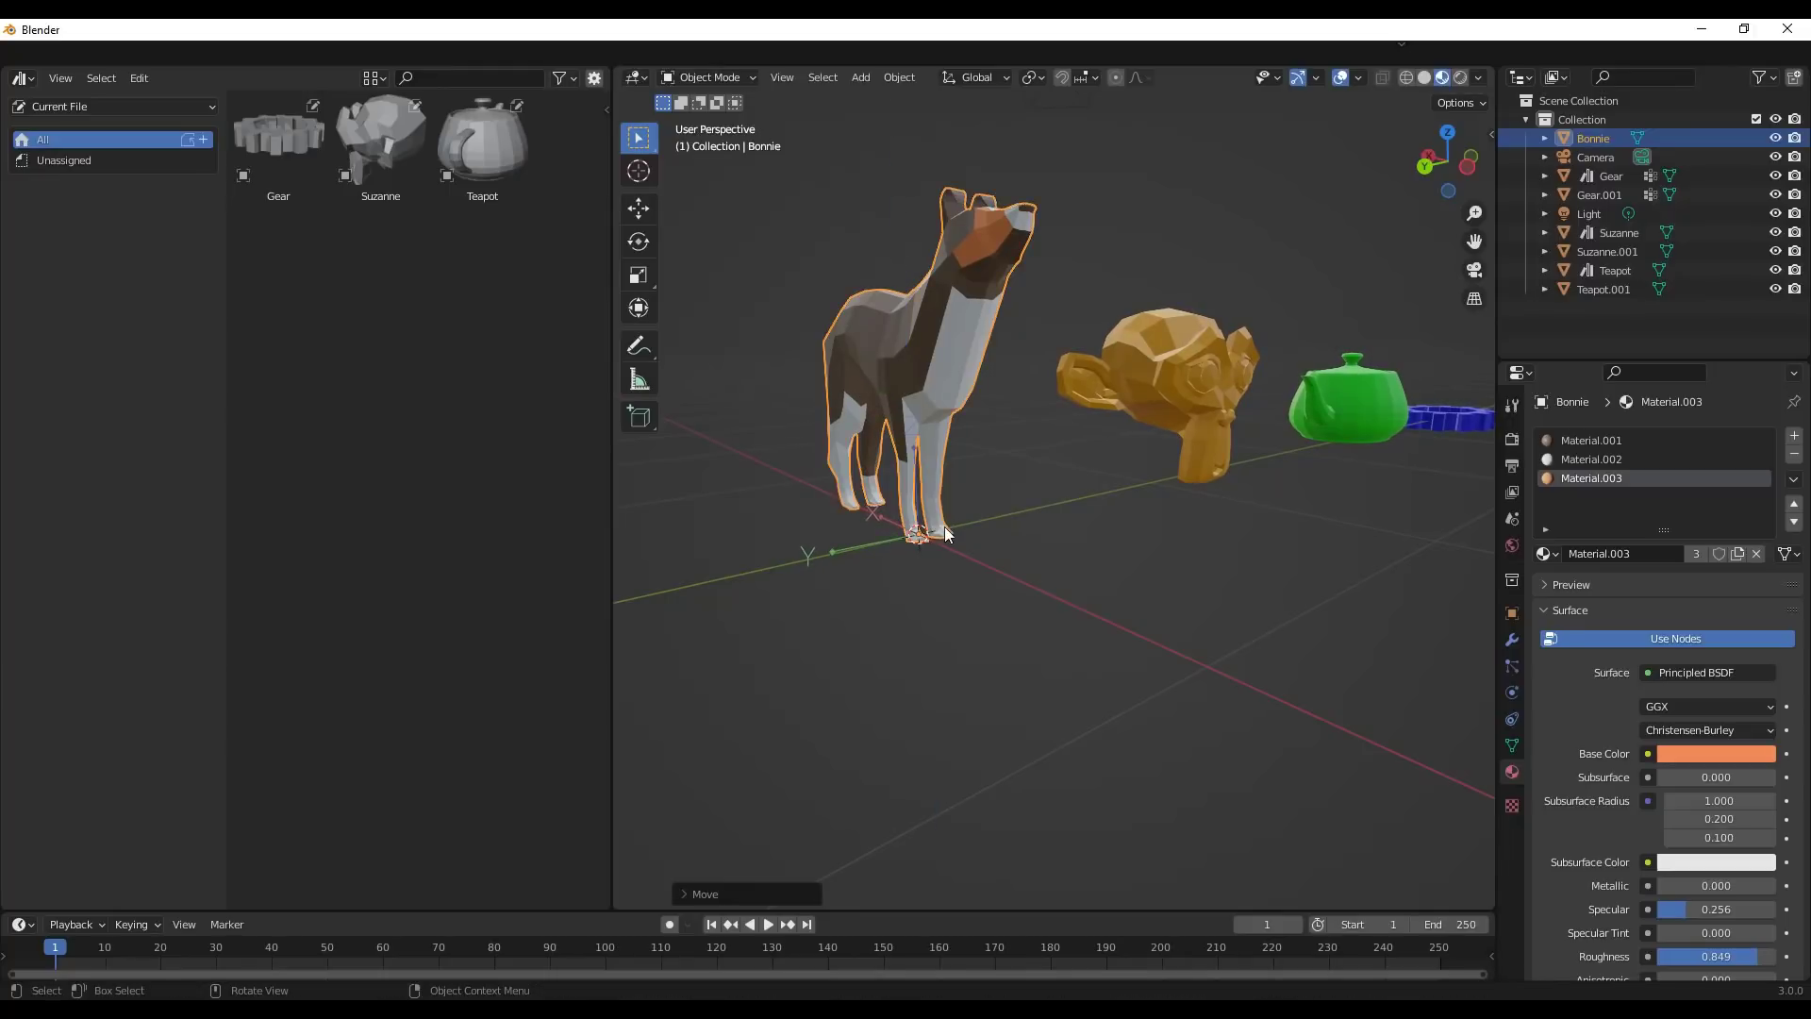
{"action": "left_click", "coordinate": [1449, 192]}
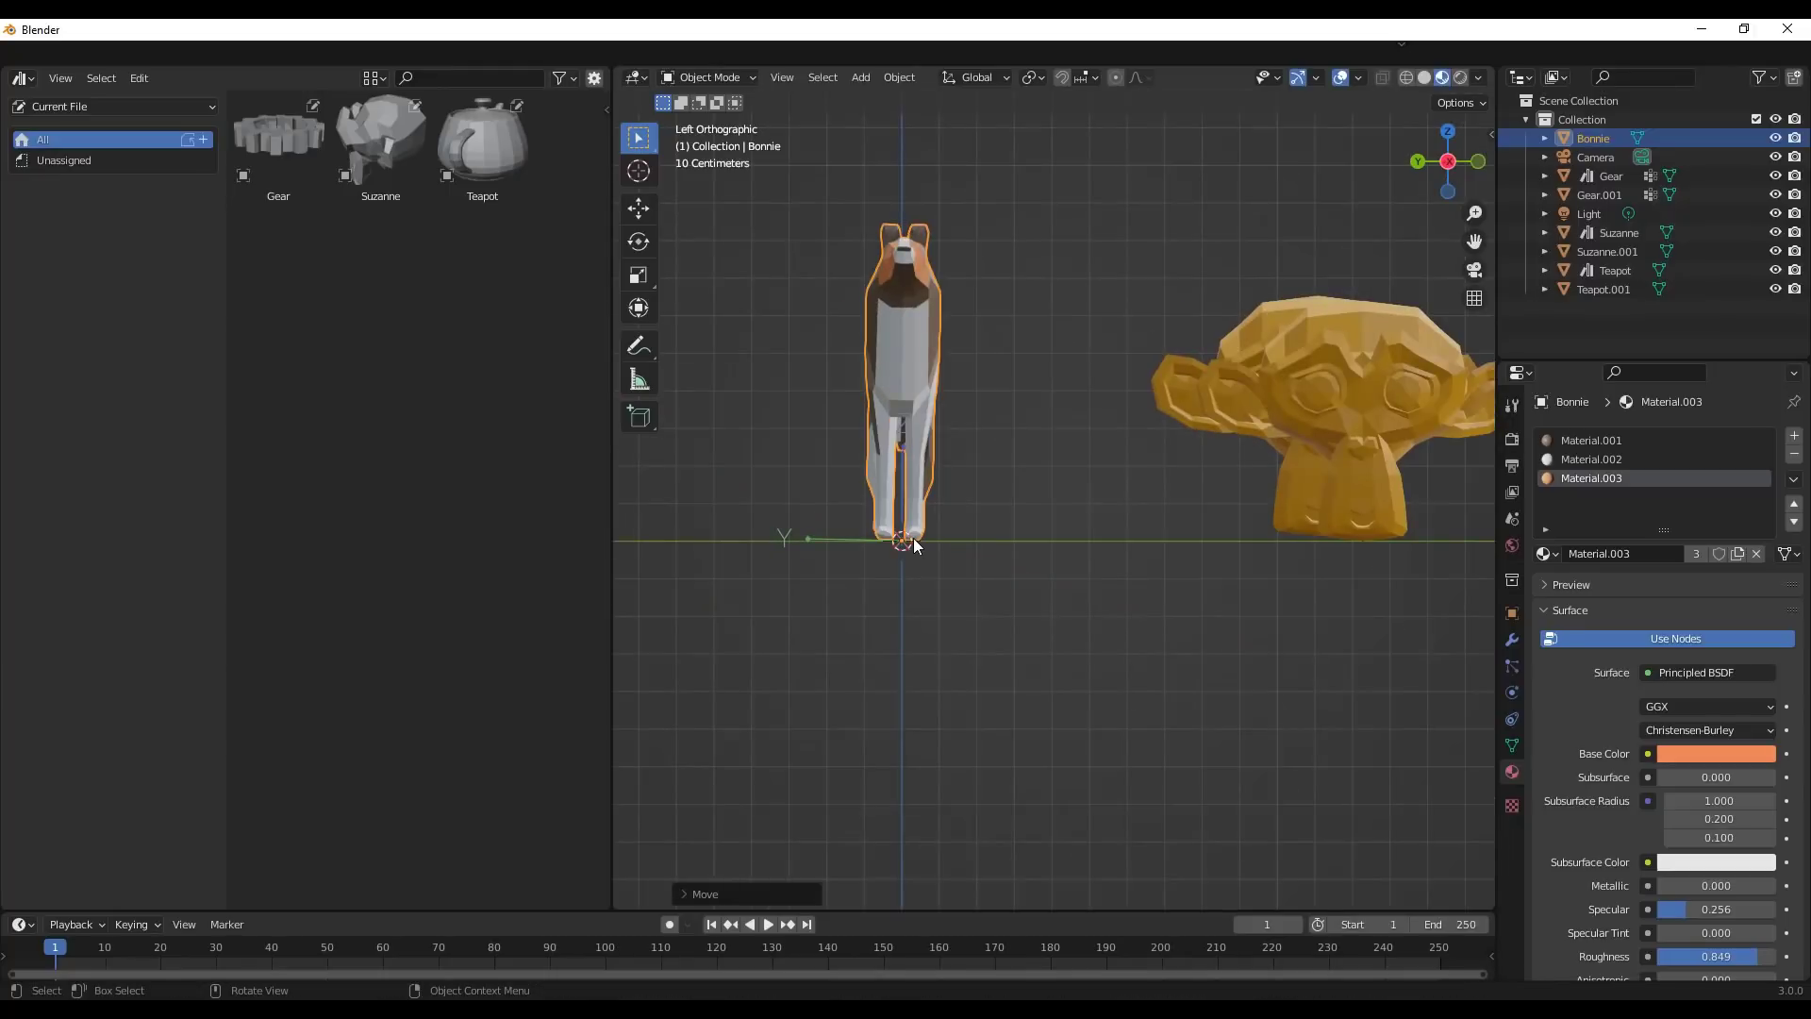
{"action": "scroll", "coordinate": [911, 541], "scroll_direction": "up", "scroll_amount": 5}
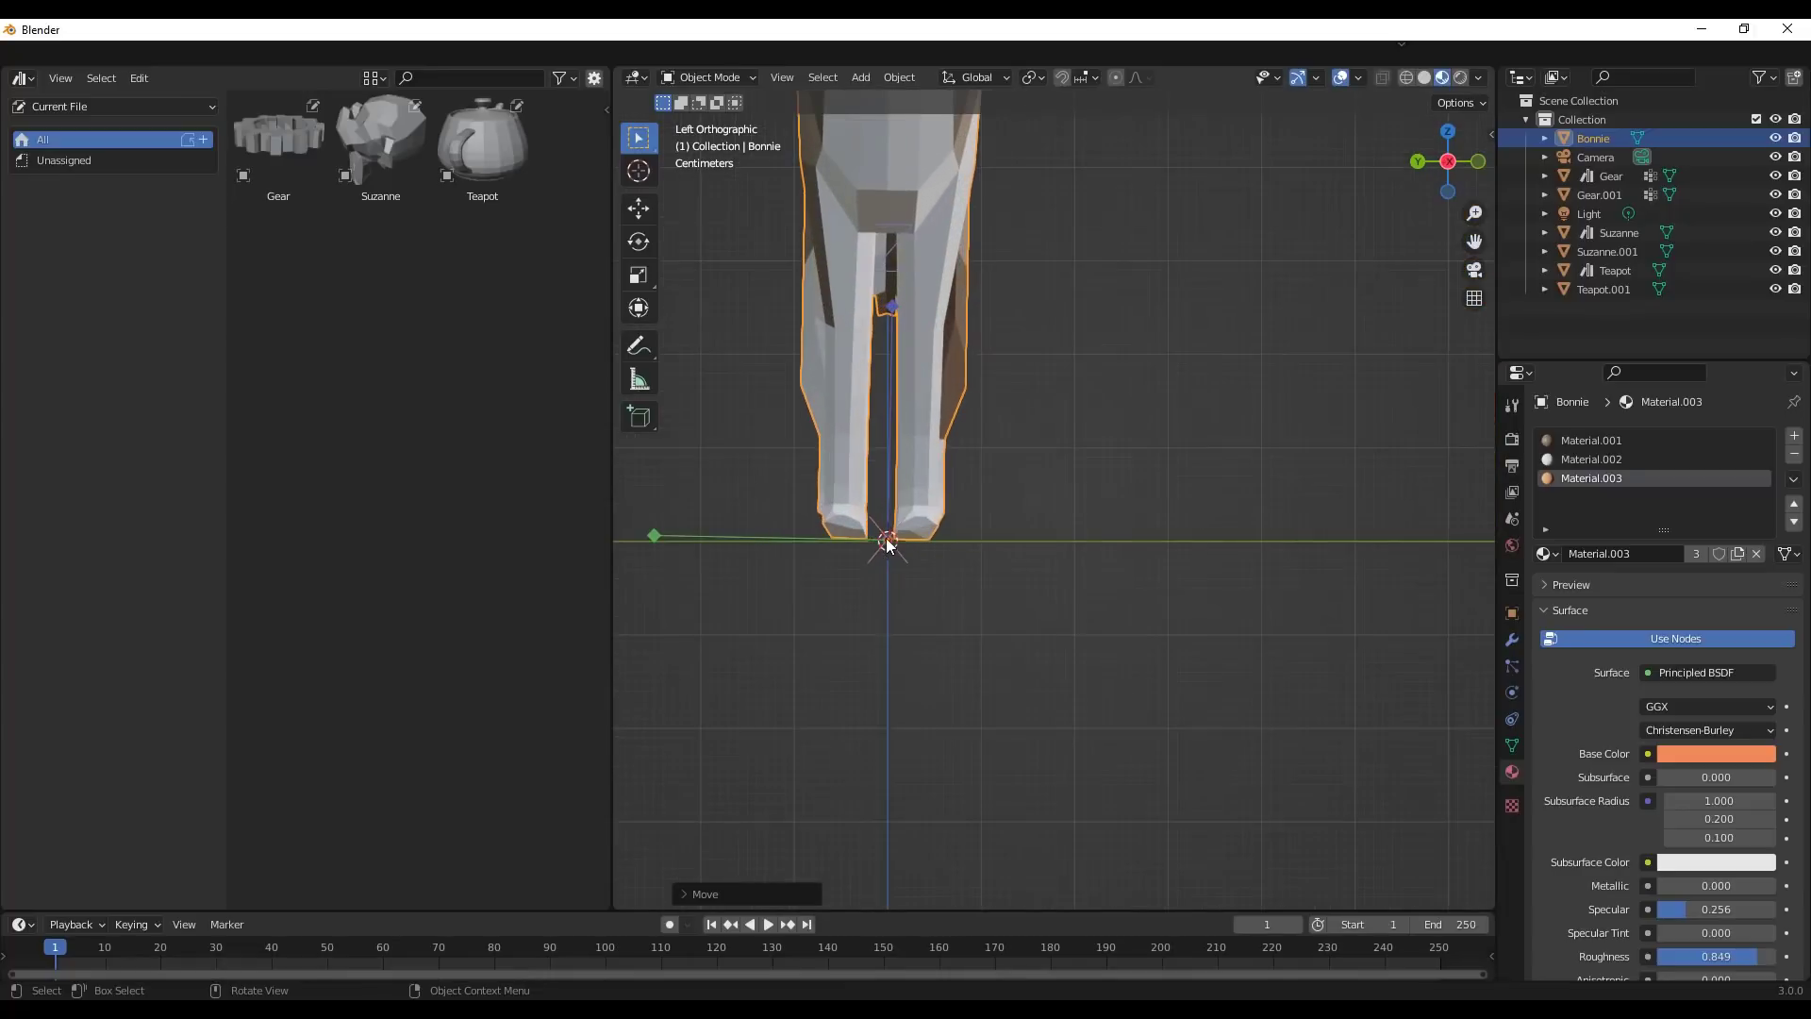
{"action": "scroll", "coordinate": [901, 545], "scroll_direction": "up", "scroll_amount": 2}
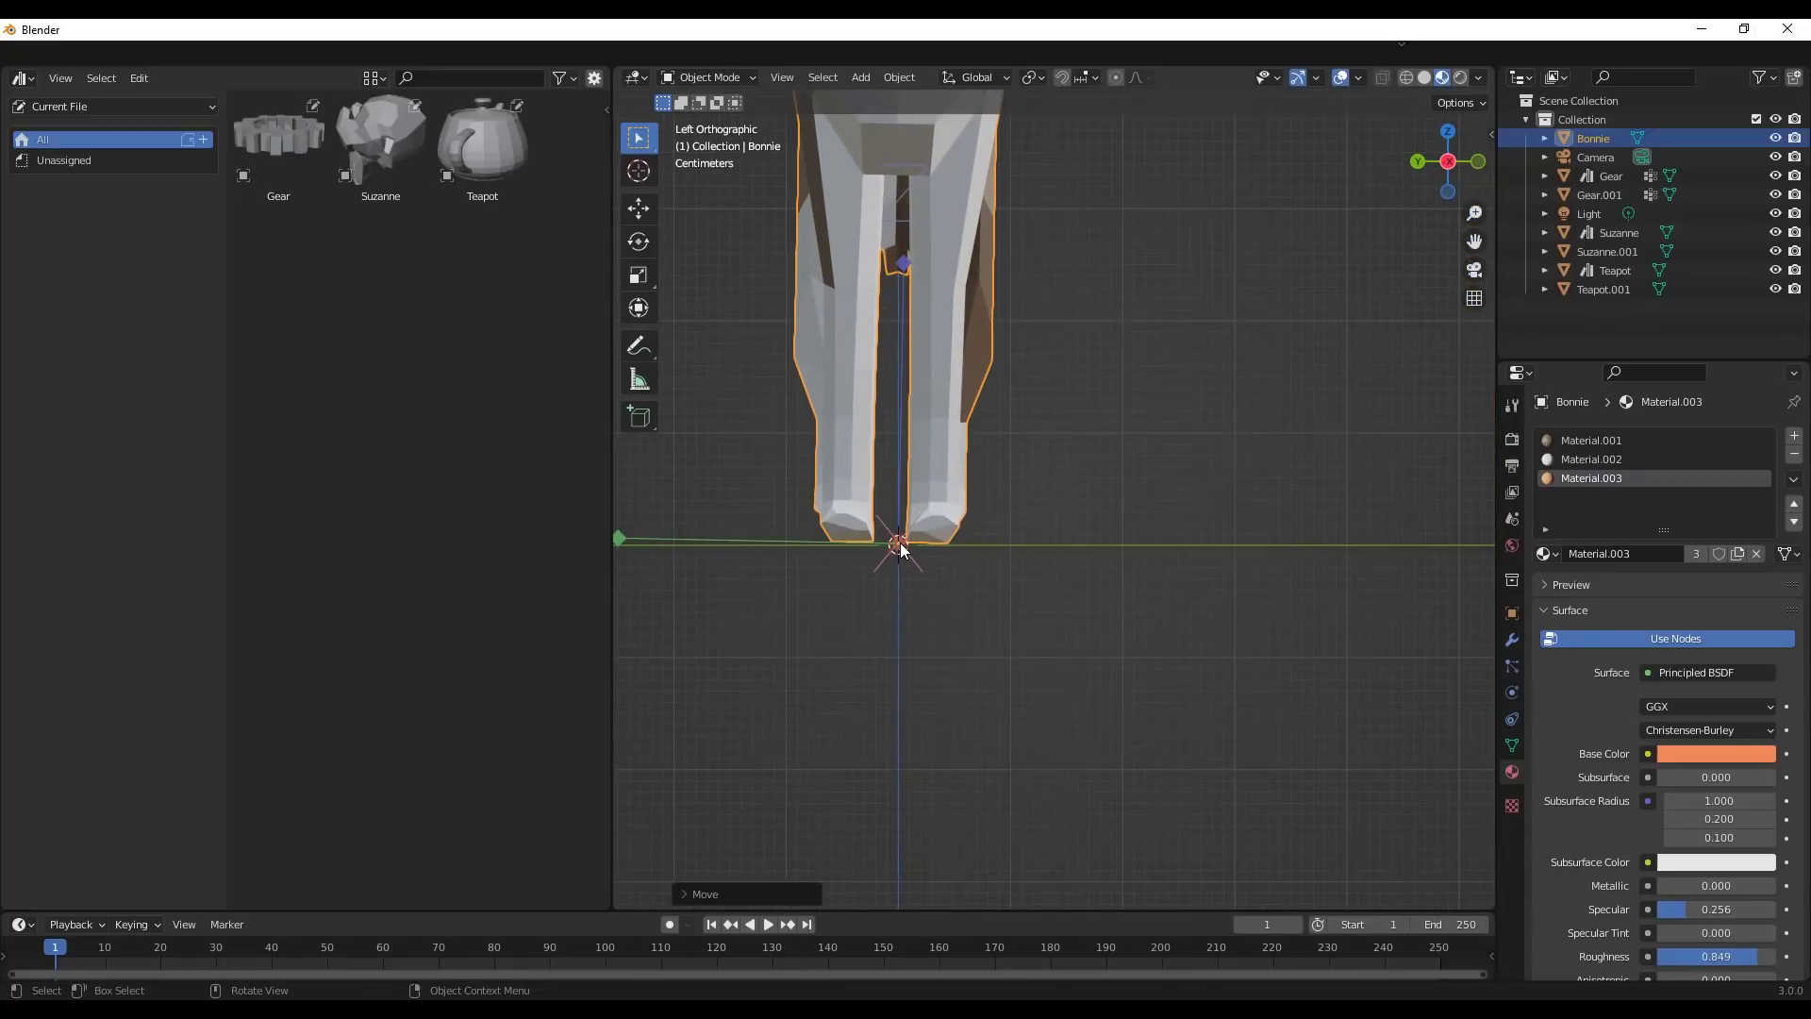
{"action": "key", "text": "r"}
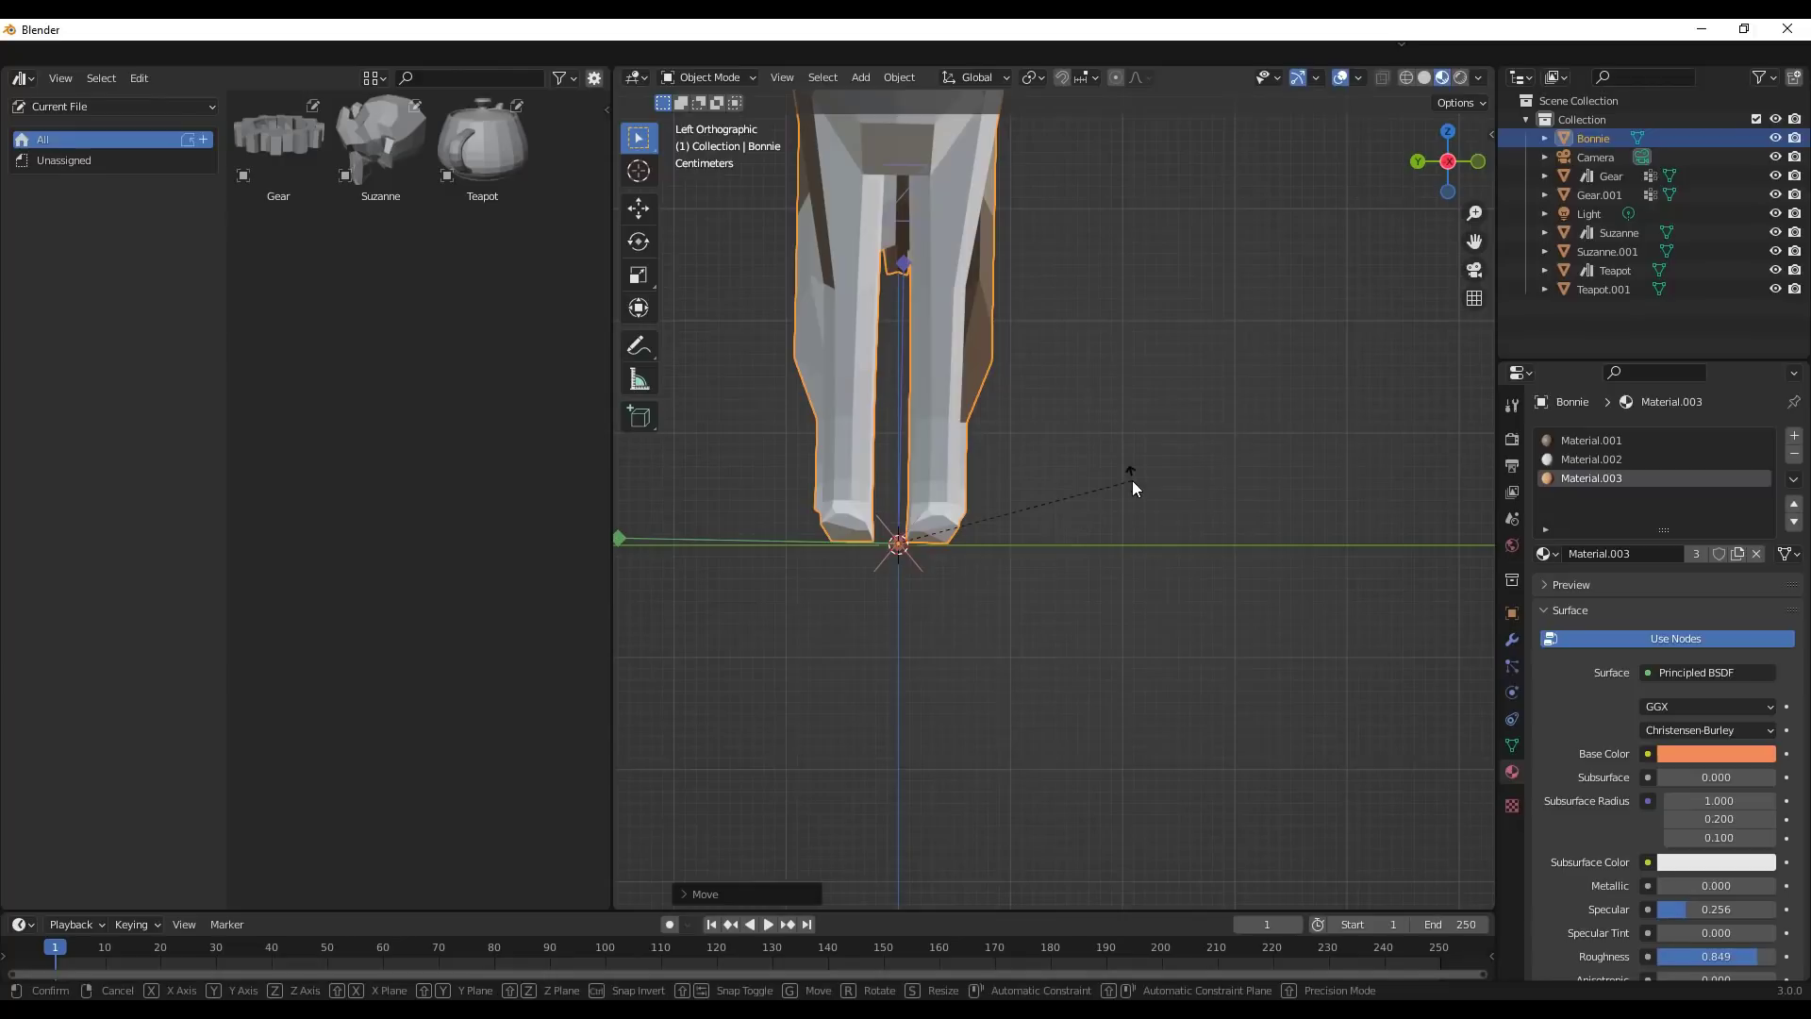
{"action": "left_click", "coordinate": [1132, 479]}
{"action": "middle_click_drag", "start_coordinate": [1131, 479], "coordinate": [988, 578]}
{"action": "scroll", "coordinate": [985, 528], "scroll_direction": "down", "scroll_amount": 5}
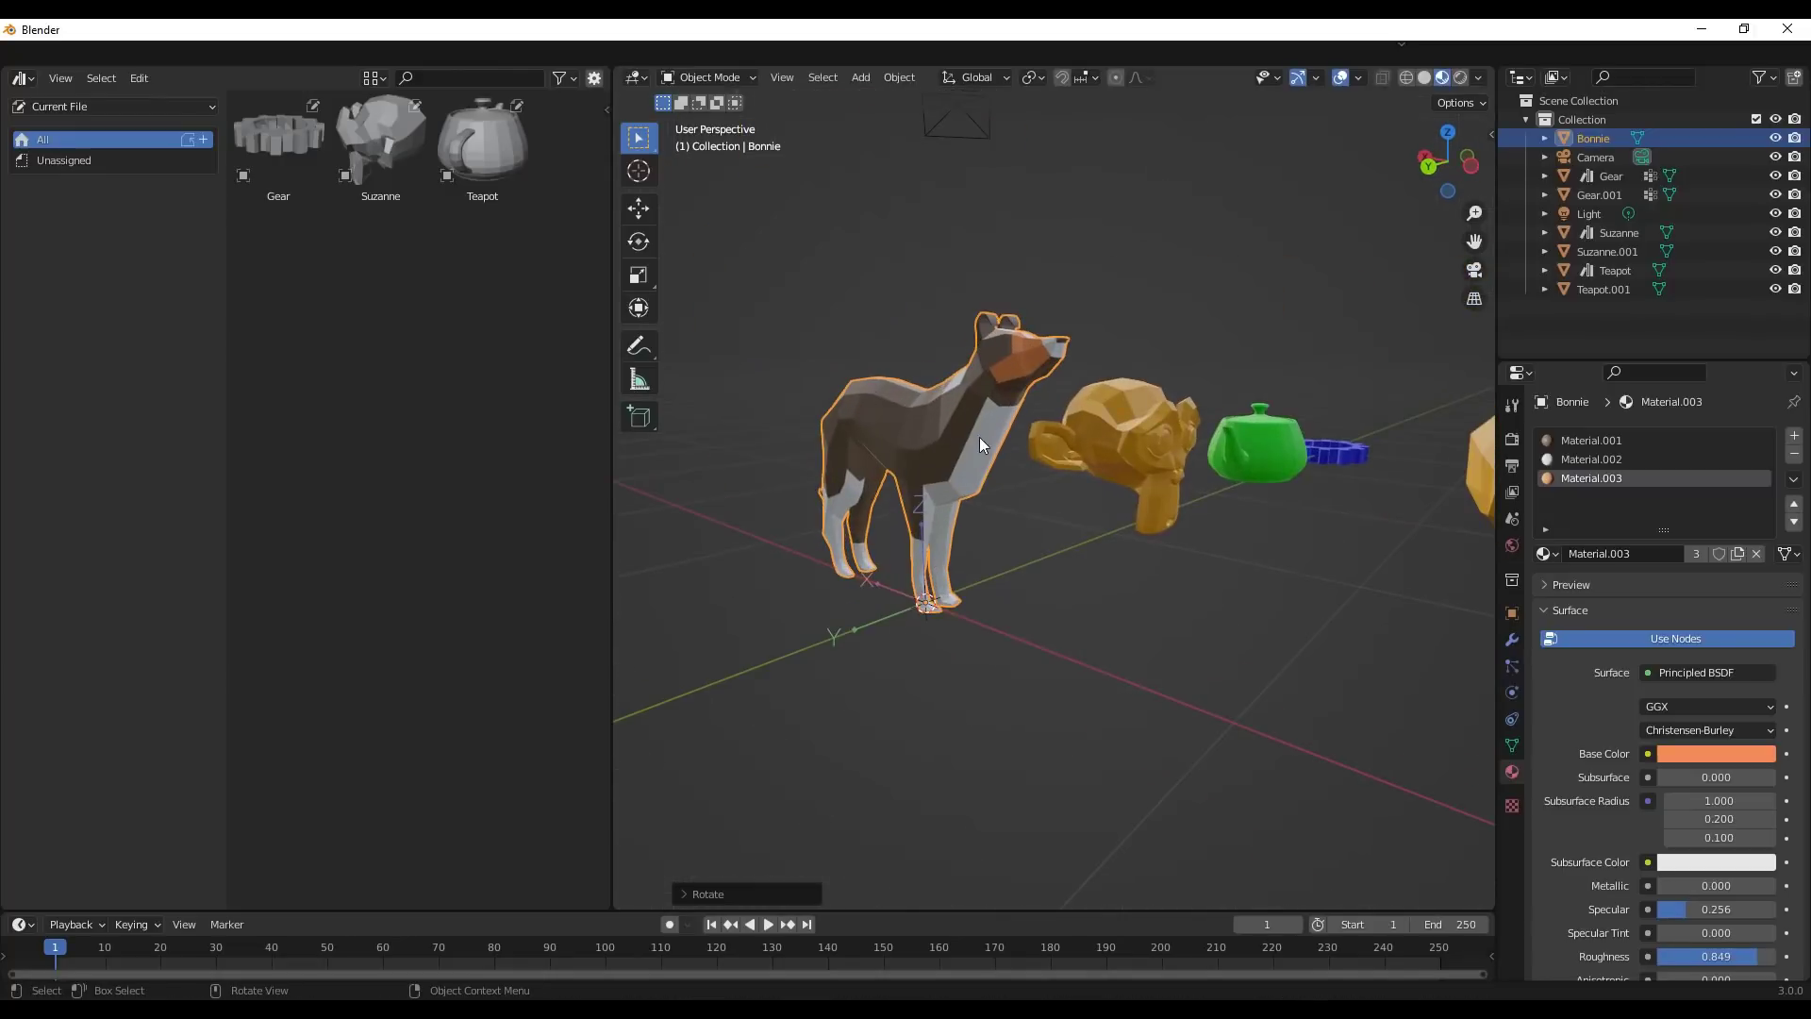
Turn off origins-only transforms and mark the Bonnie object as an asset again.
{"action": "left_click", "coordinate": [1450, 103]}
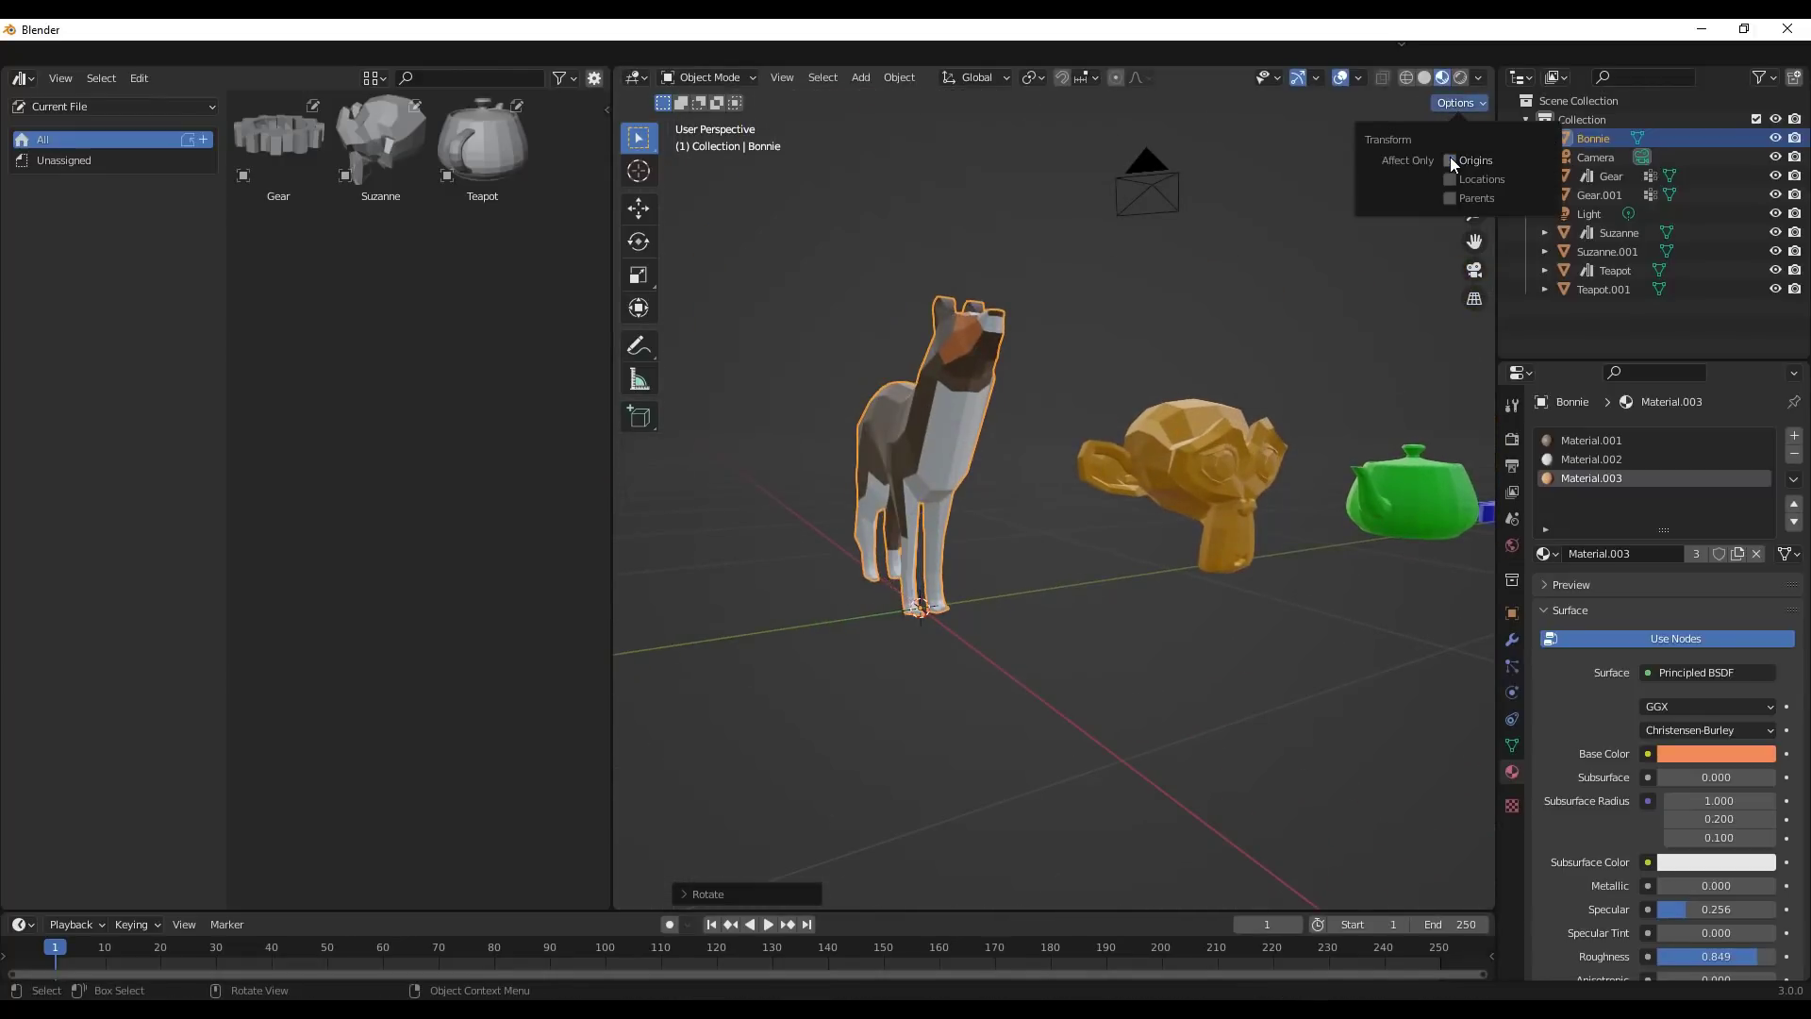
{"action": "right_click", "coordinate": [1568, 136]}
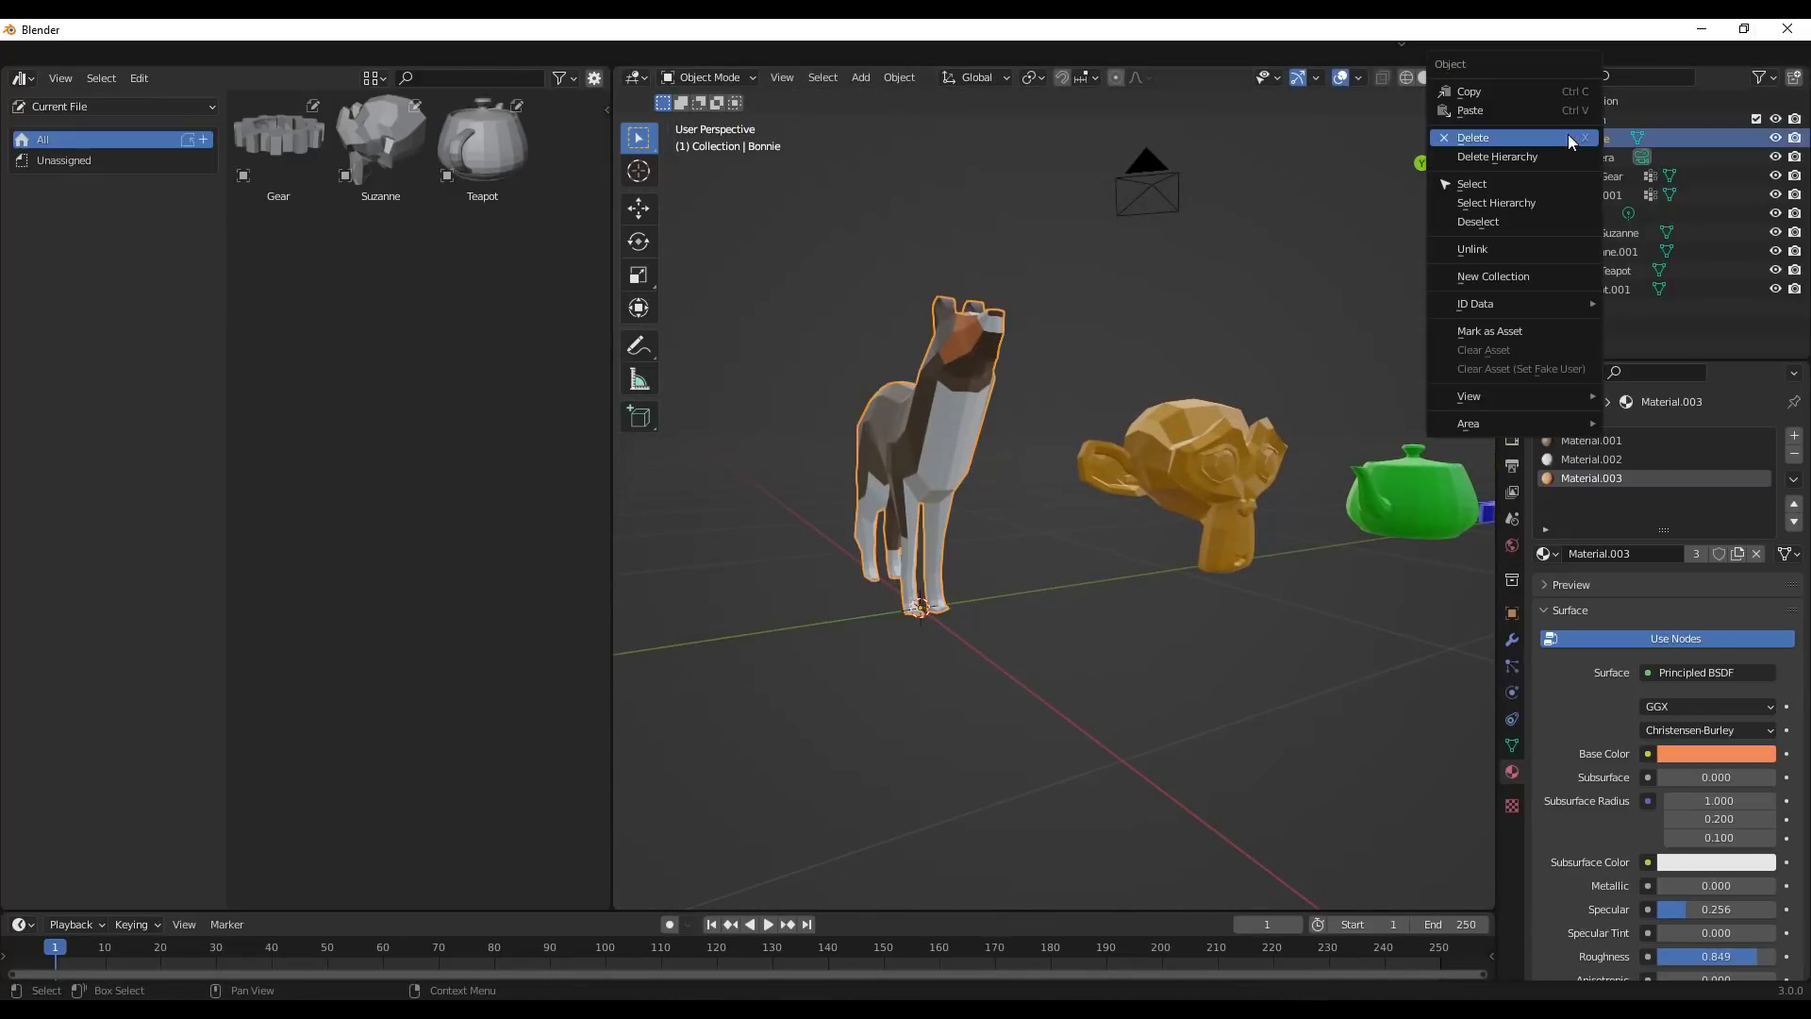
{"action": "left_click", "coordinate": [1520, 331]}
Place a copy of the Bonnie asset in the scene in front of the original dog.
{"action": "scroll", "coordinate": [1047, 476], "scroll_direction": "down", "scroll_amount": 5}
{"action": "middle_click_drag", "start_coordinate": [1049, 471], "coordinate": [1067, 479]}
{"action": "left_click_drag", "start_coordinate": [278, 146], "coordinate": [1053, 593]}
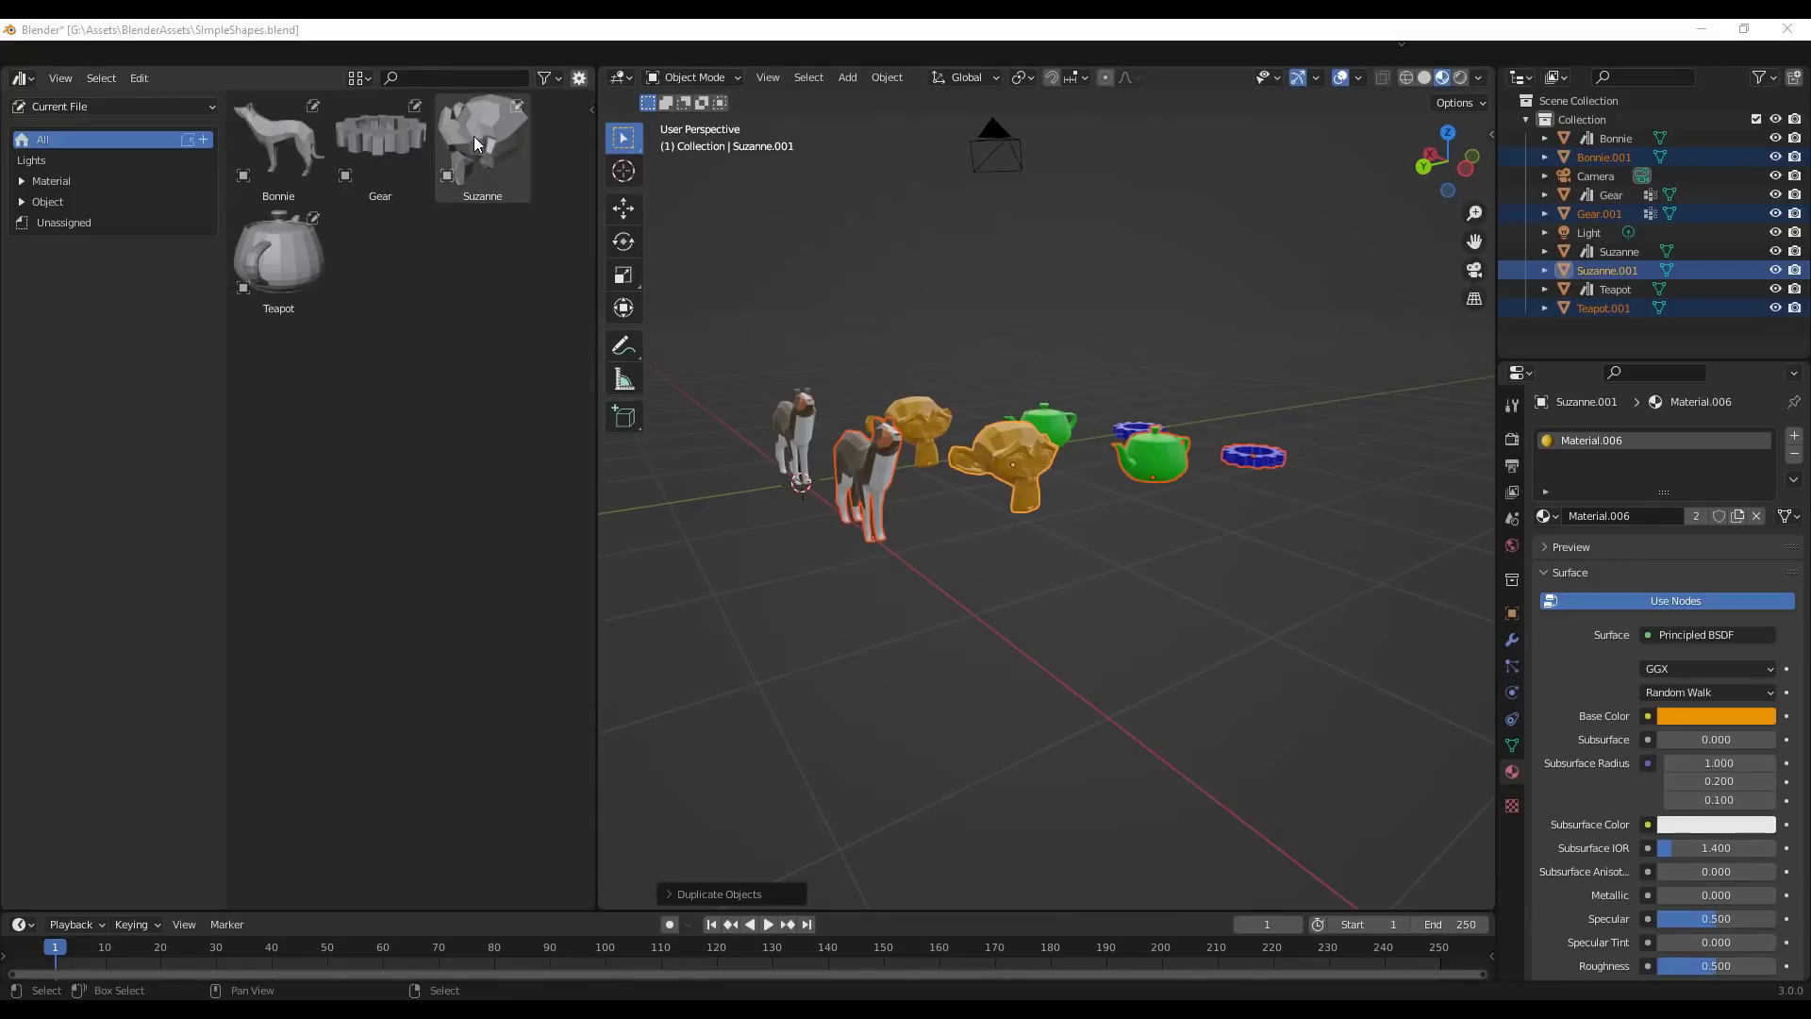
Select the original Suzanne head, show its asset details and regenerate its preview image.
{"action": "middle_click_drag", "start_coordinate": [889, 445], "coordinate": [909, 396]}
{"action": "scroll", "coordinate": [932, 449], "scroll_direction": "up", "scroll_amount": 6}
{"action": "left_click", "coordinate": [966, 454]}
{"action": "middle_click_drag", "start_coordinate": [983, 477], "coordinate": [781, 456]}
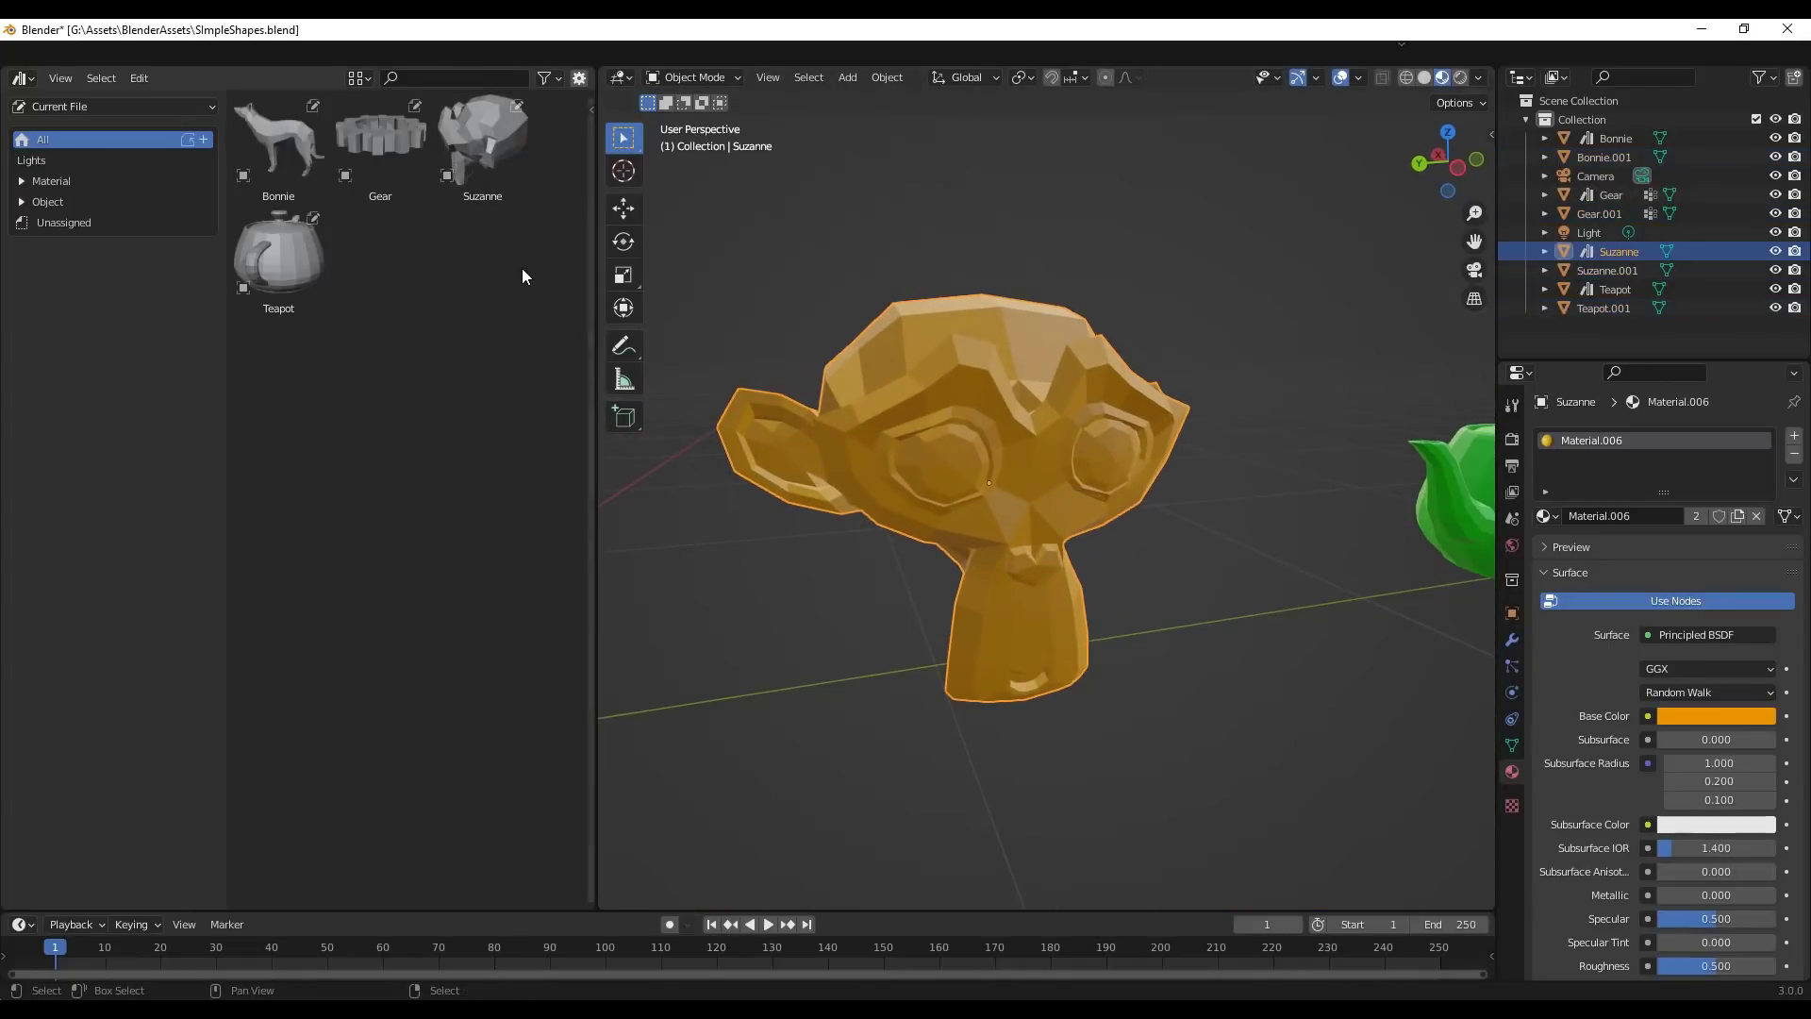
{"action": "key", "text": "n"}
{"action": "left_click", "coordinate": [570, 262]}
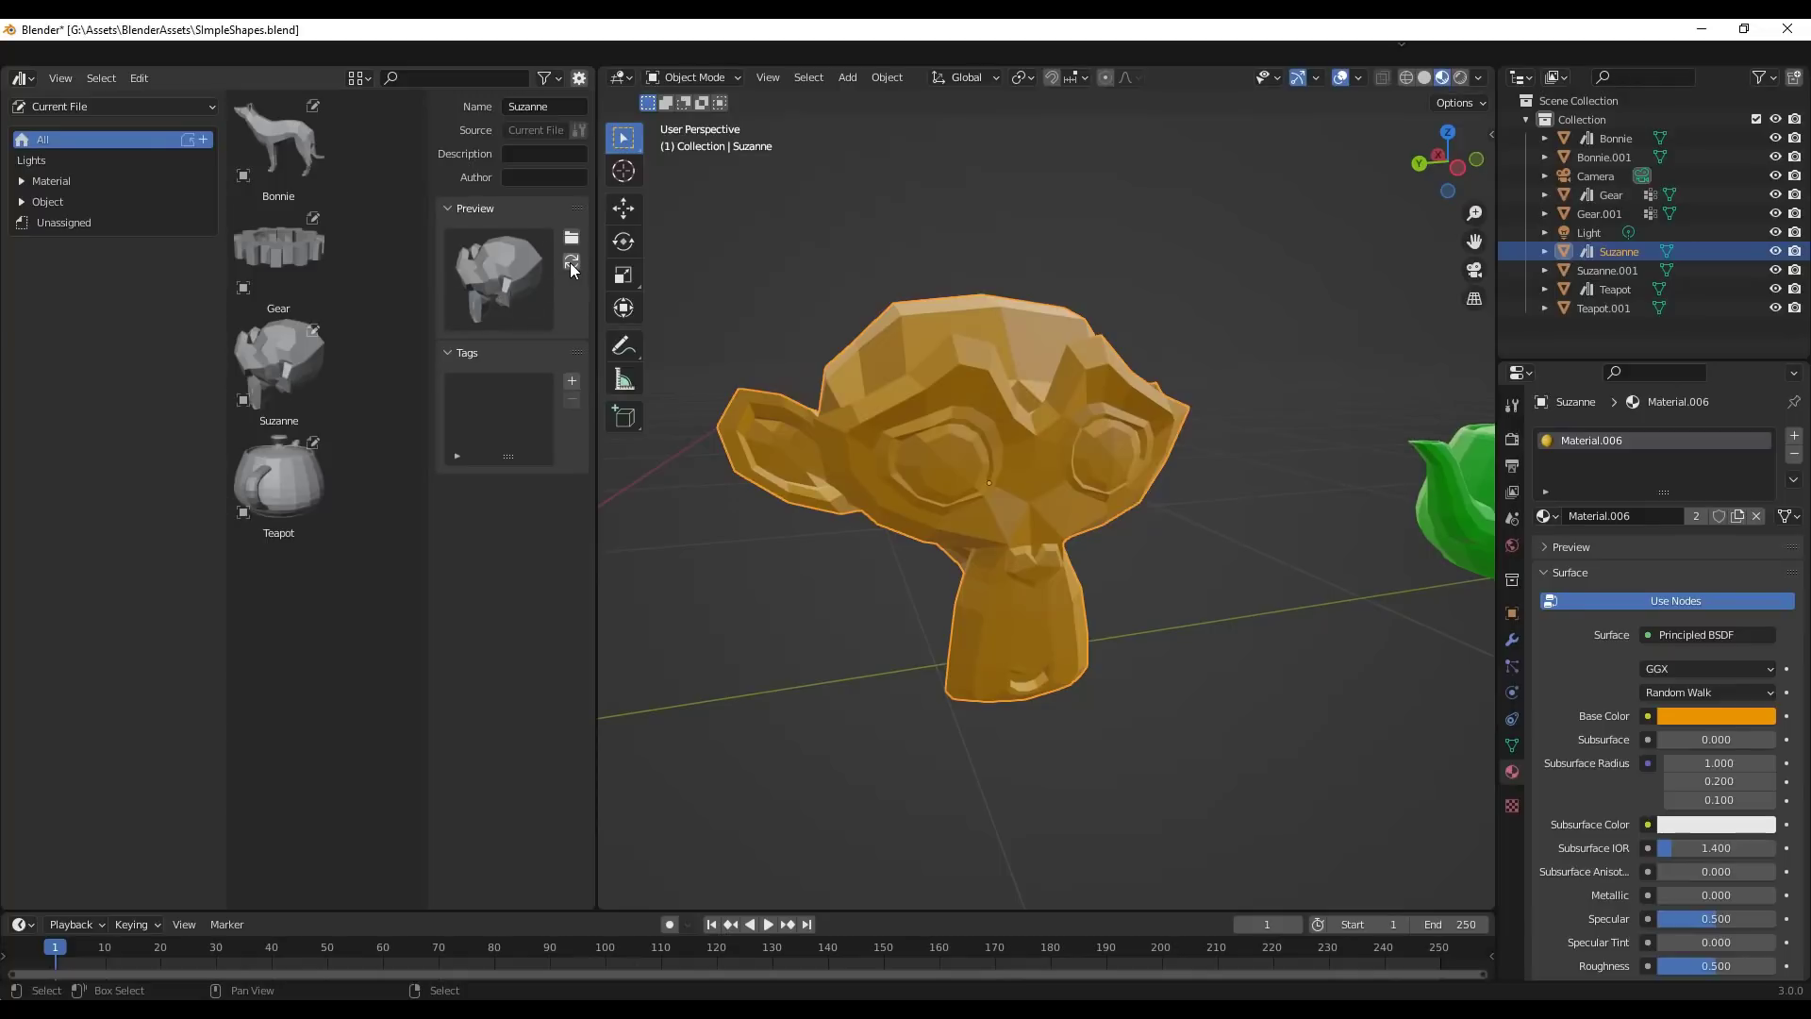
Limit transforms to origins only, rotate Suzanne's origin about the global Z axis and regenerate its asset preview.
{"action": "left_click", "coordinate": [1452, 104]}
{"action": "left_click", "coordinate": [1449, 159]}
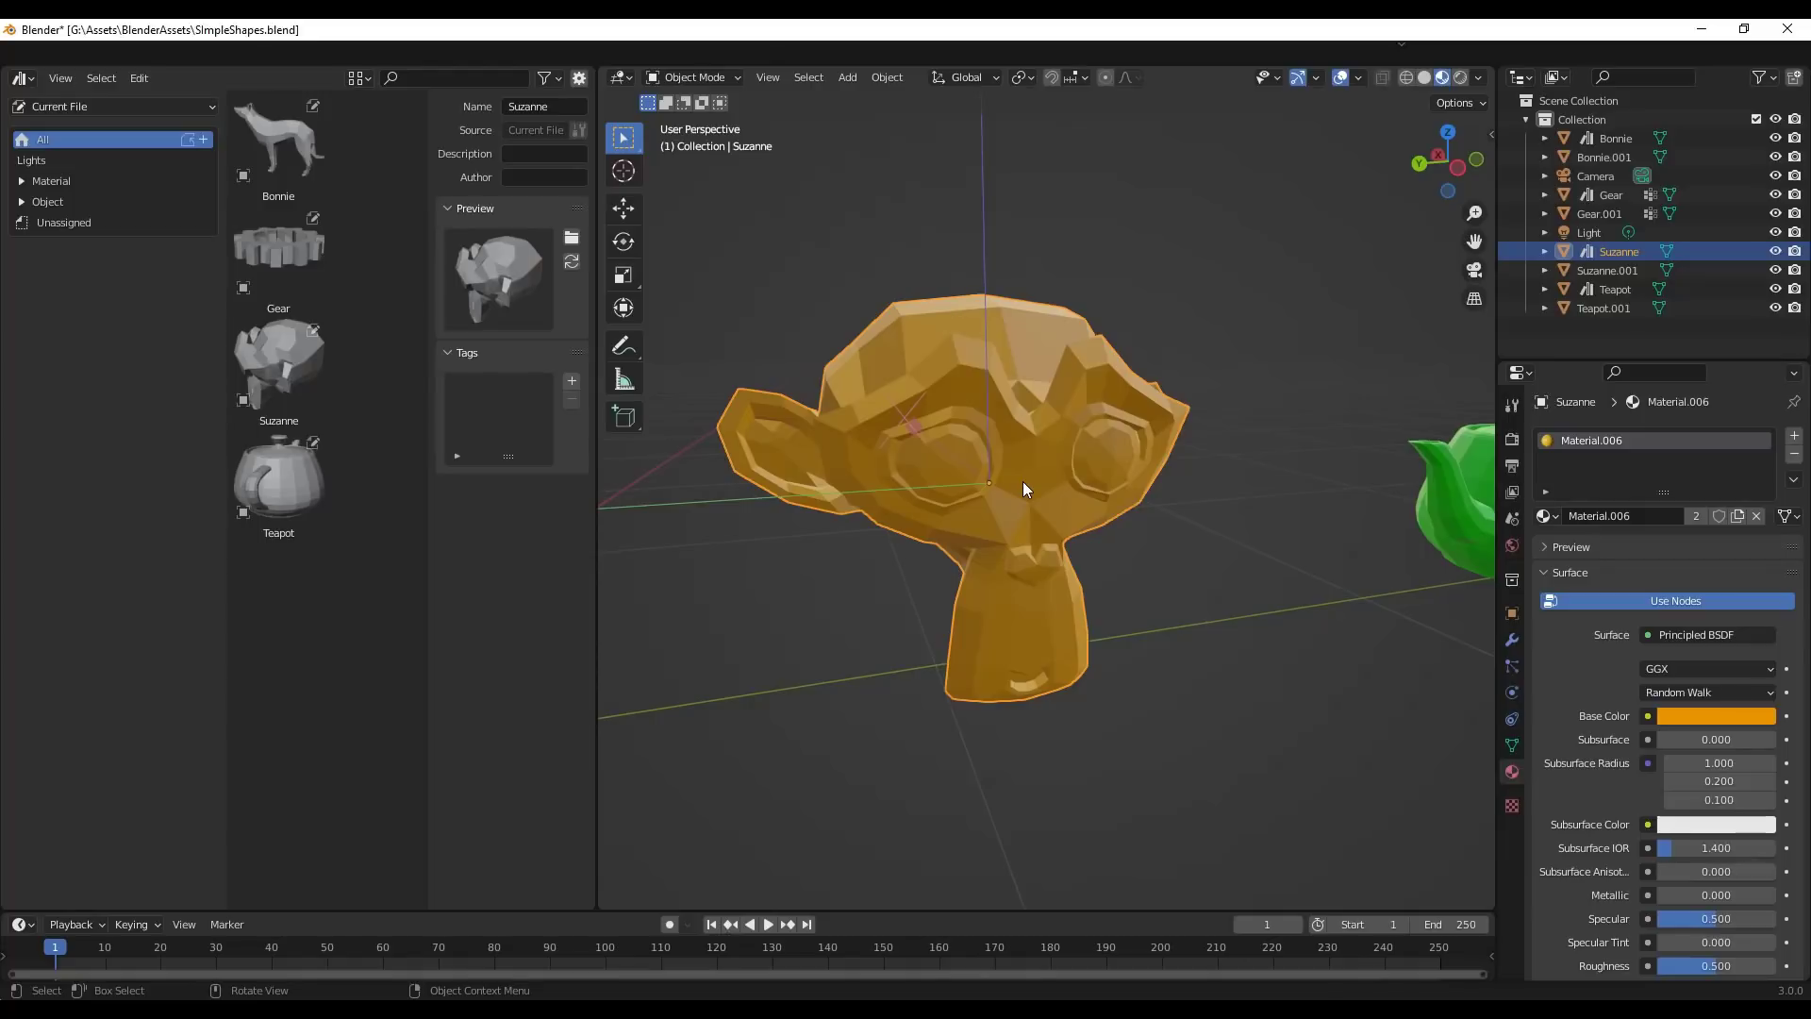
{"action": "key", "text": "r"}
{"action": "key", "text": "z"}
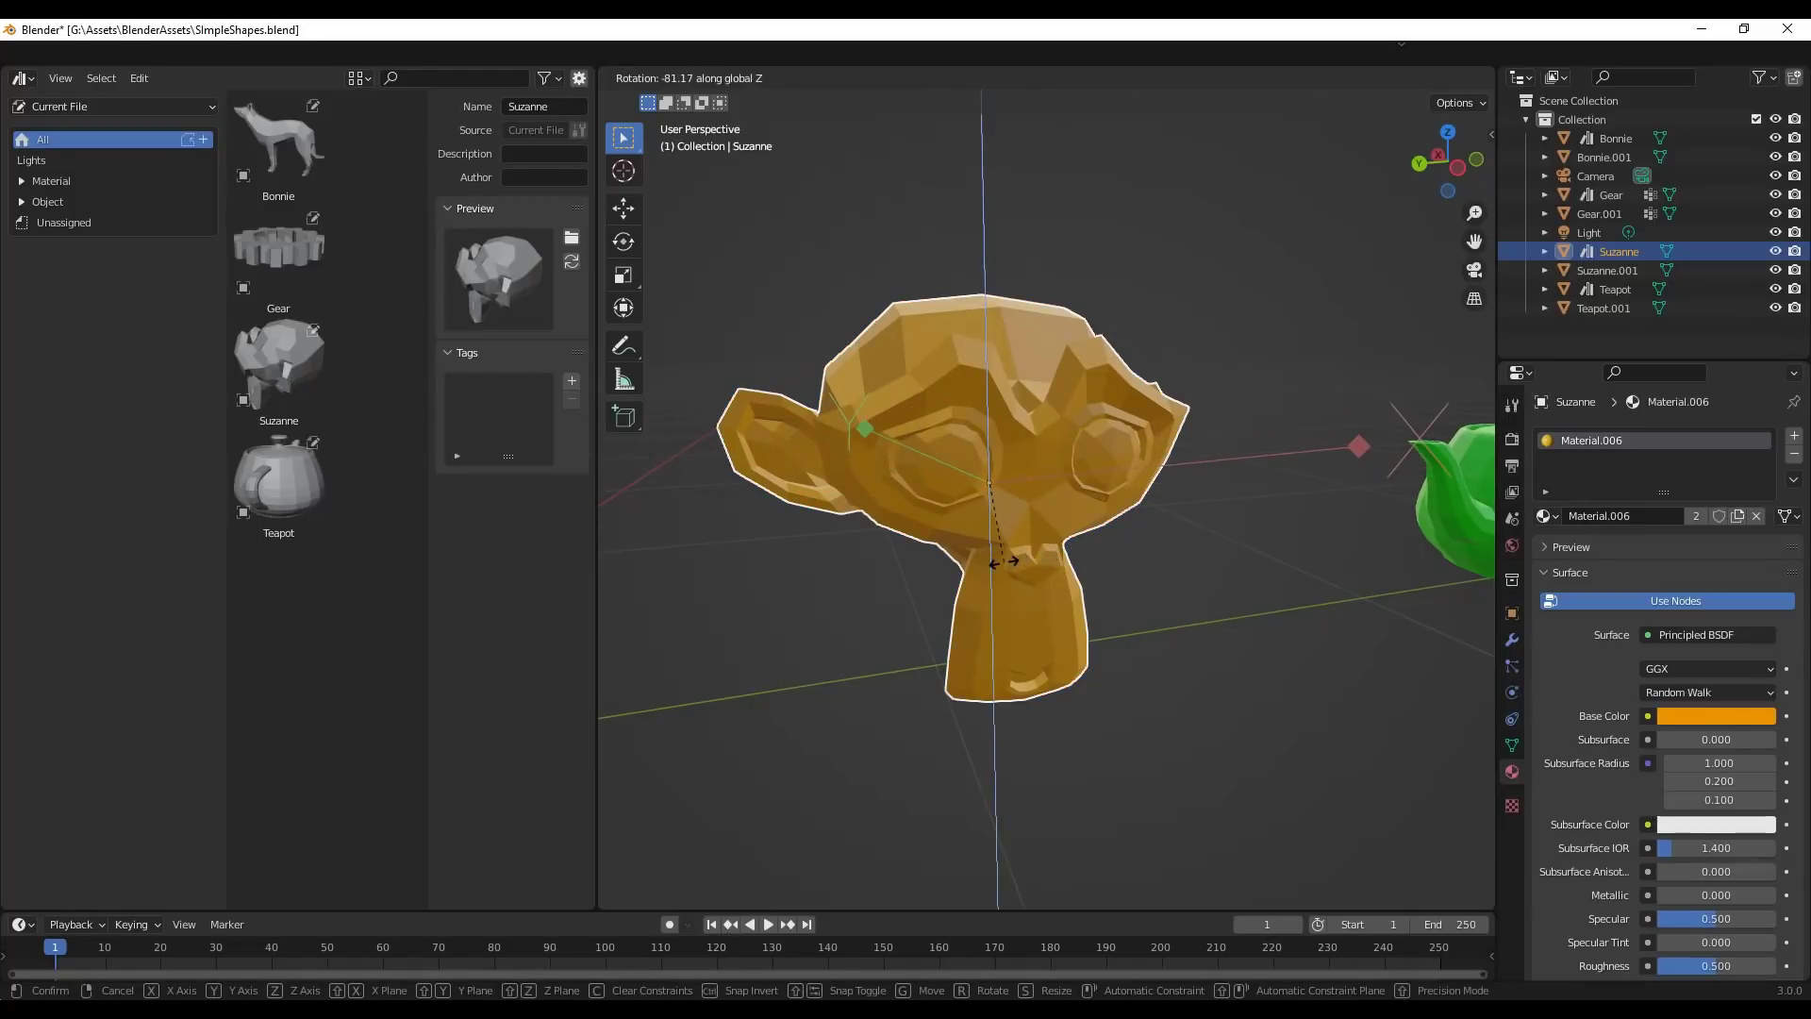
{"action": "left_click", "coordinate": [1012, 561]}
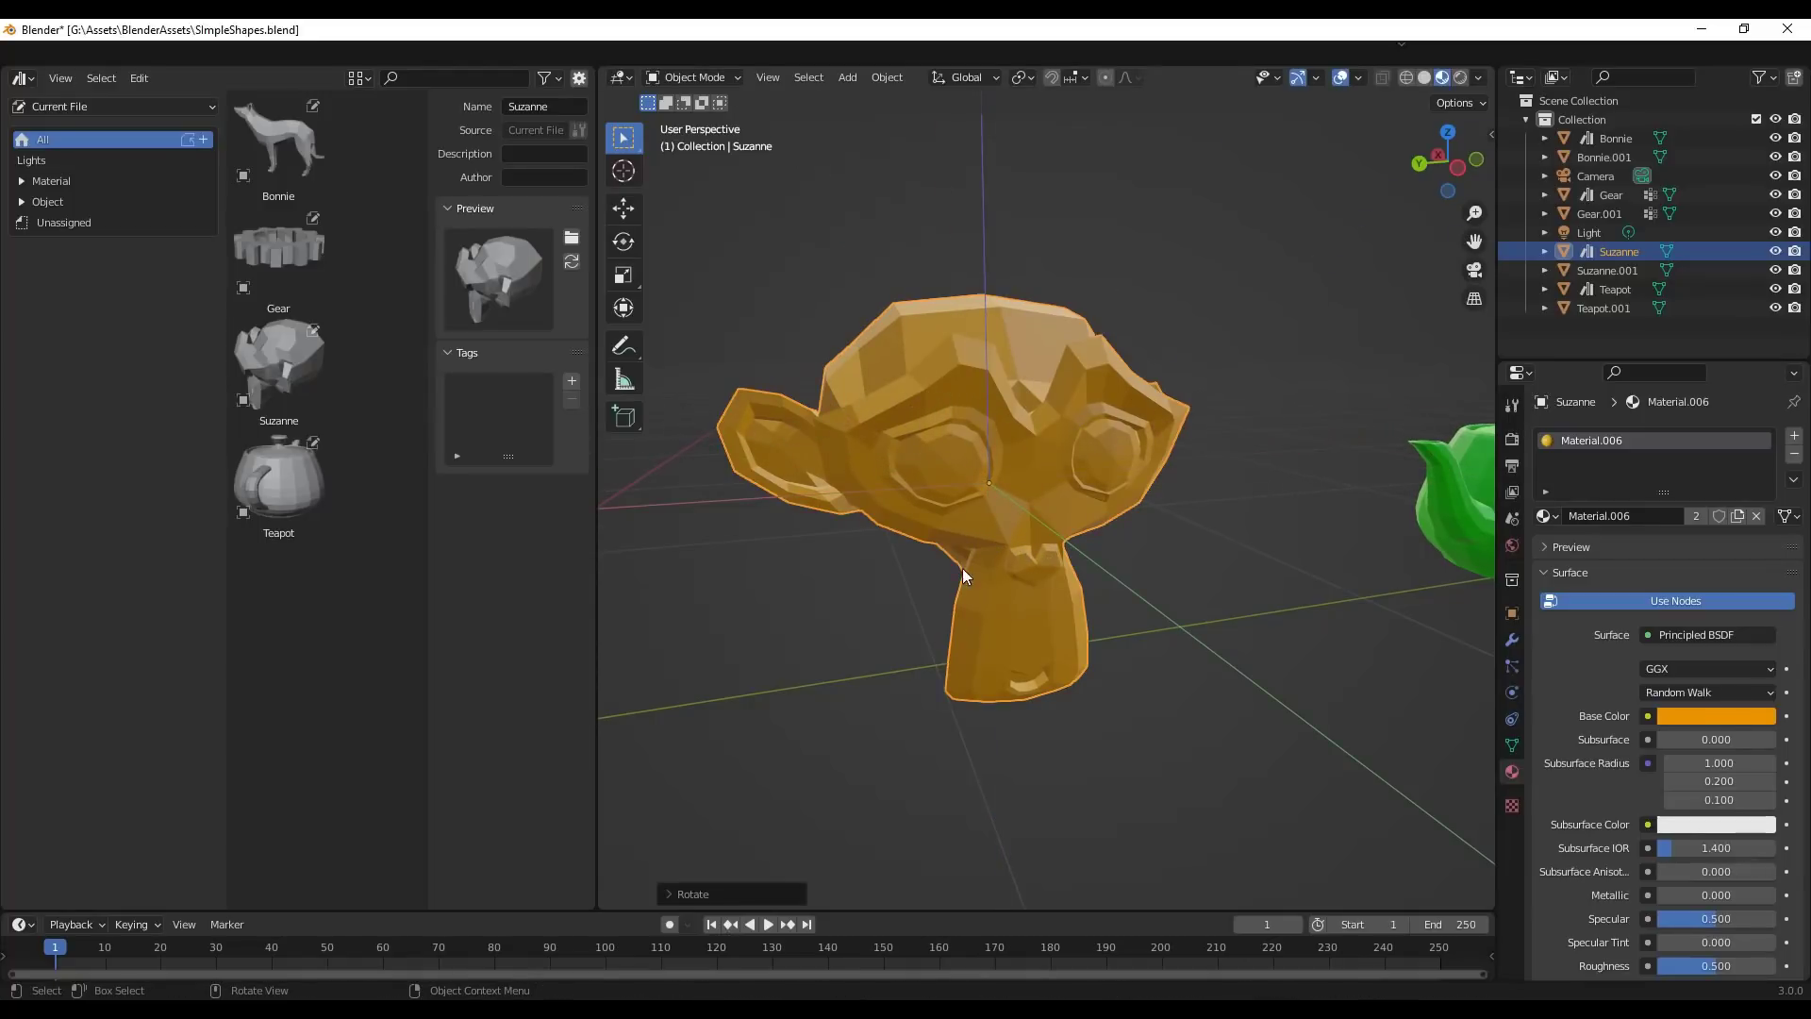
{"action": "left_click", "coordinate": [571, 262]}
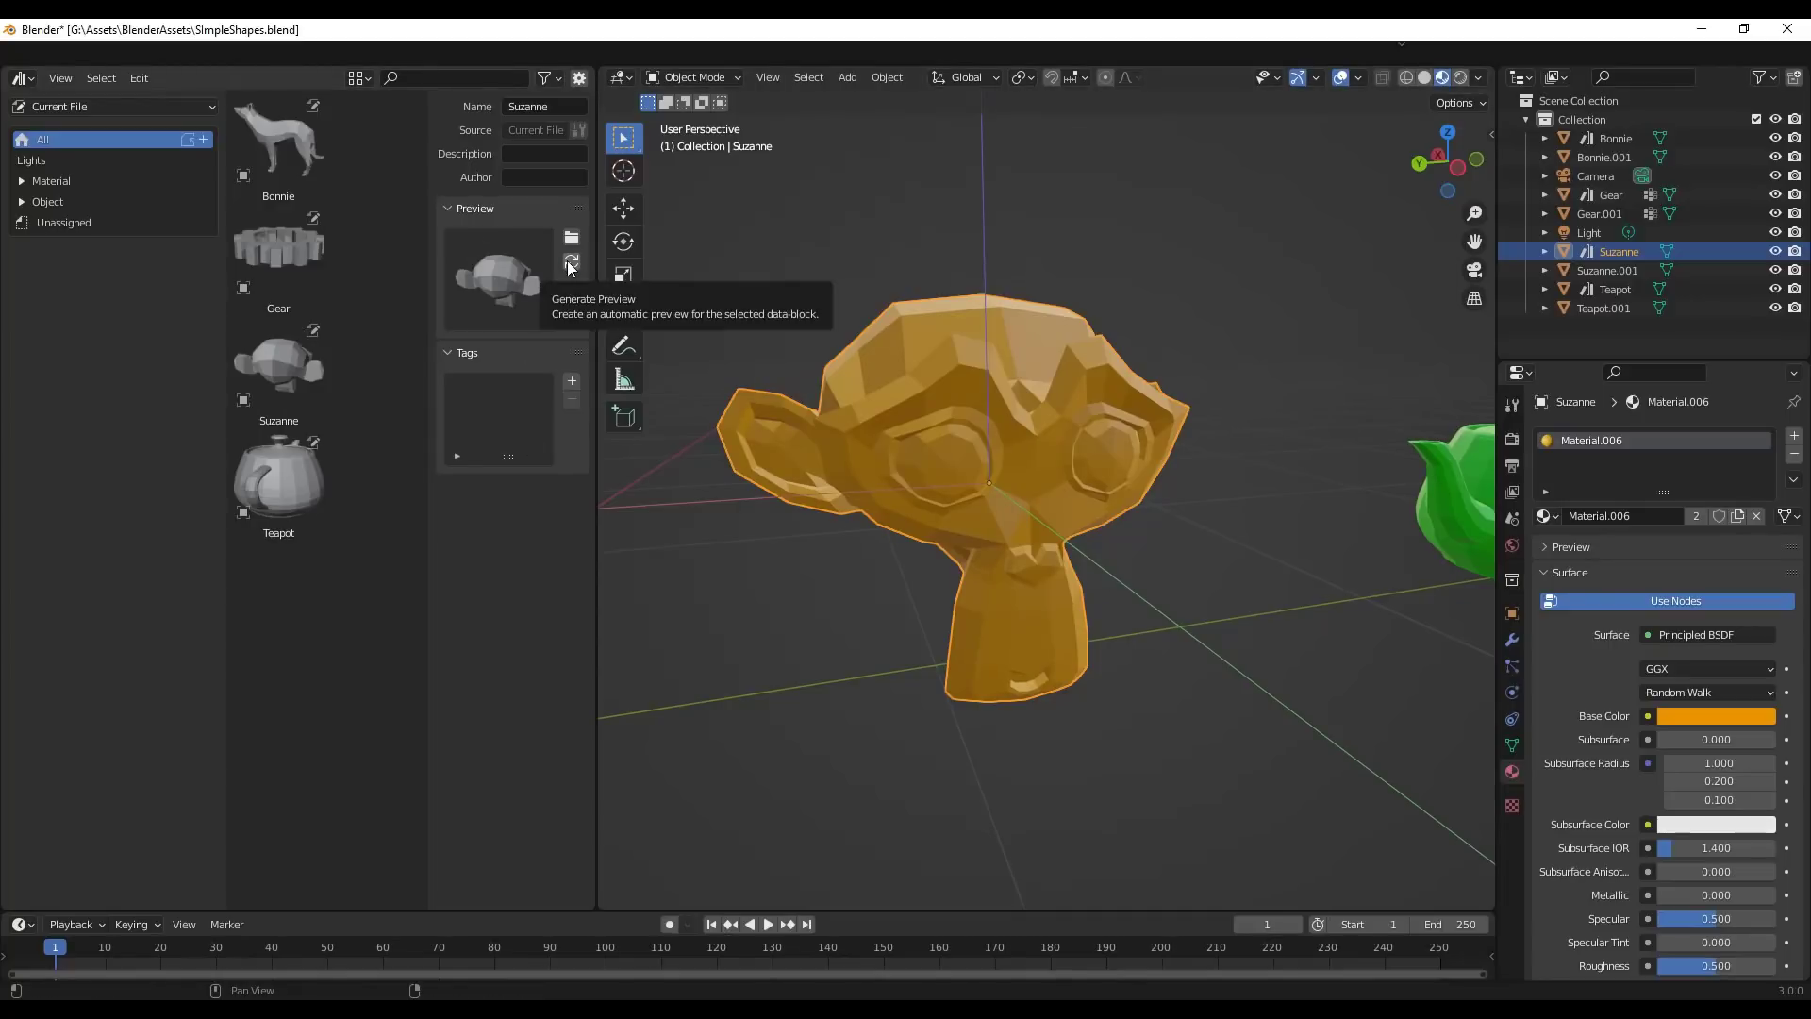
Rotate Suzanne's origin another 180 degrees about the global Z axis and regenerate its asset preview.
{"action": "key", "text": "r"}
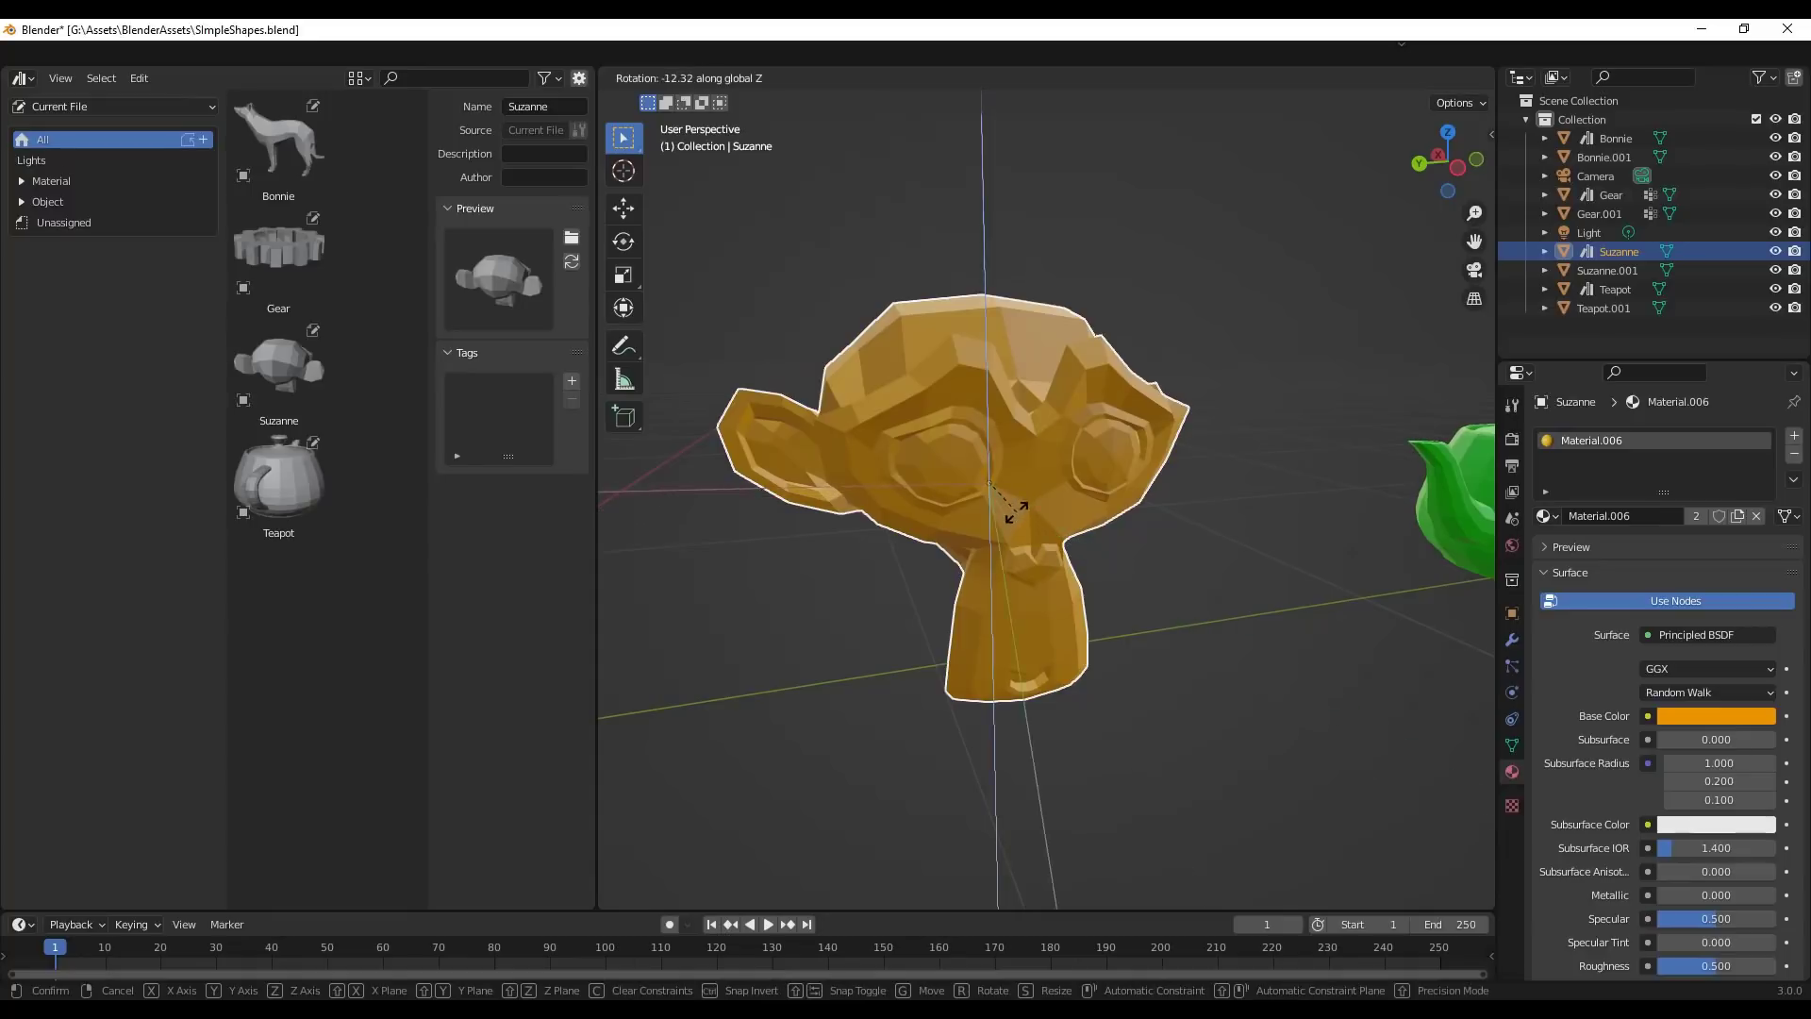
{"action": "key", "text": "z"}
{"action": "left_click", "coordinate": [1455, 639]}
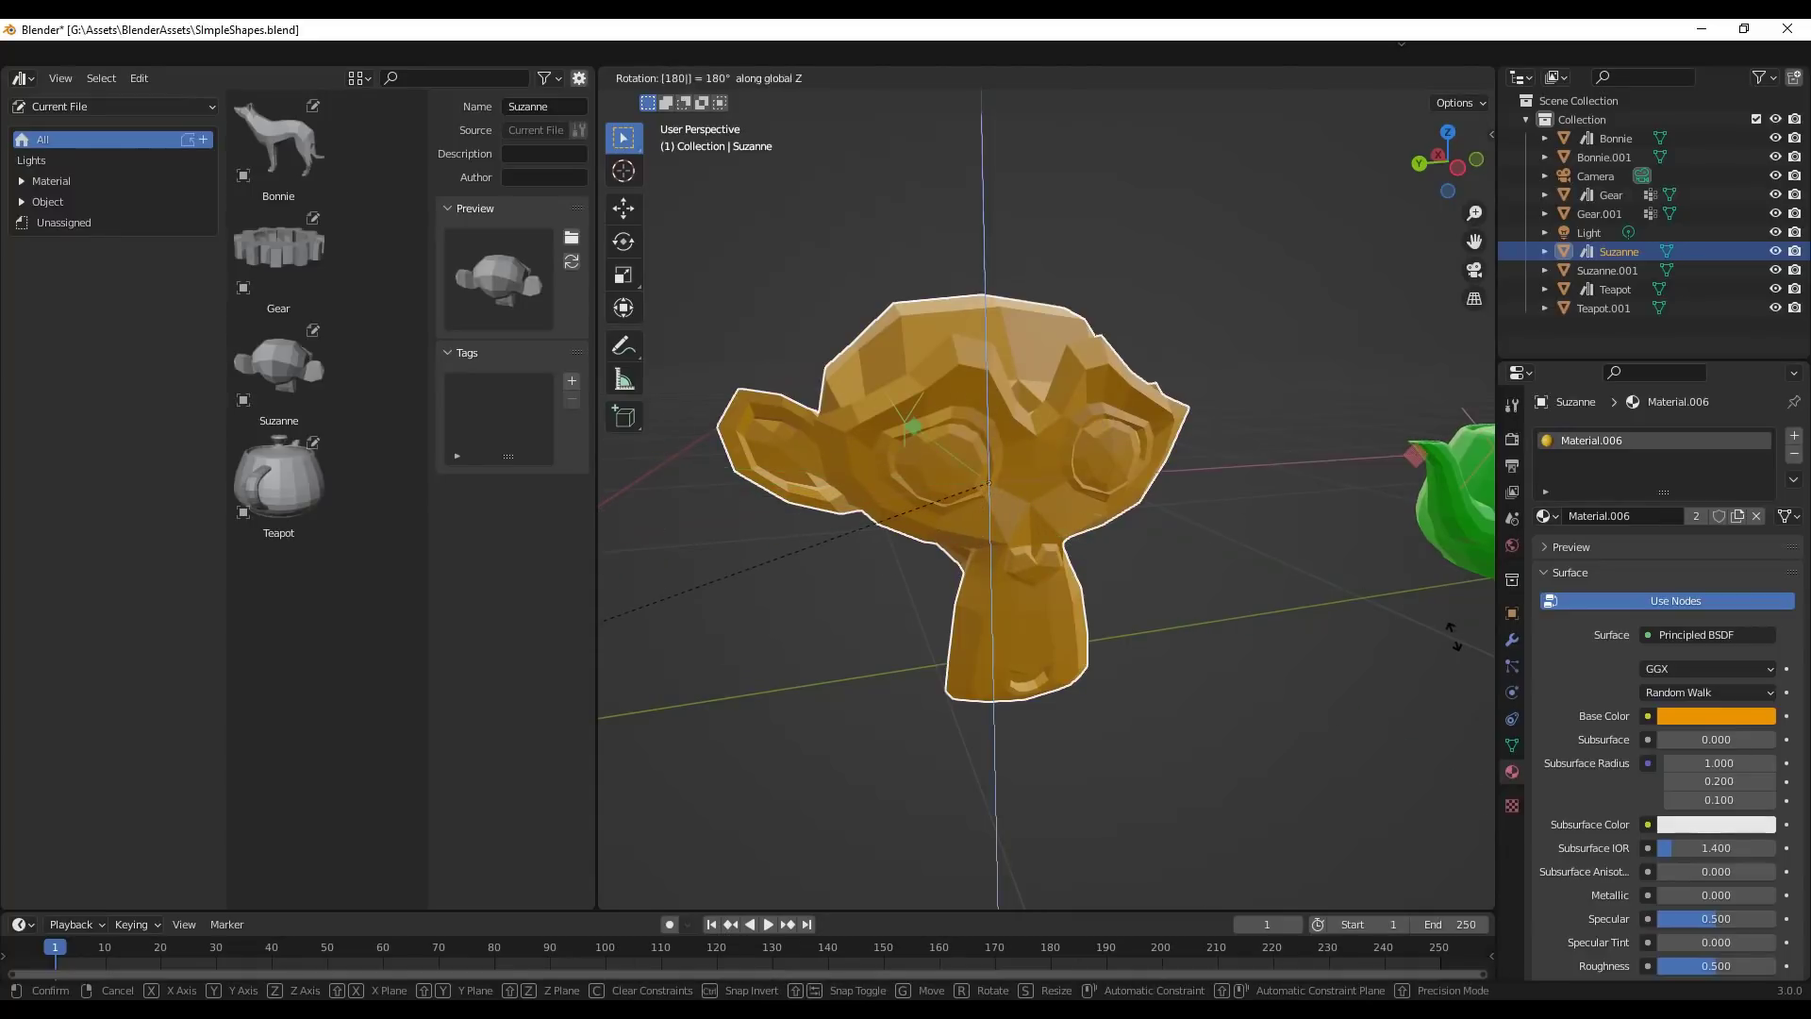
{"action": "left_click", "coordinate": [573, 260]}
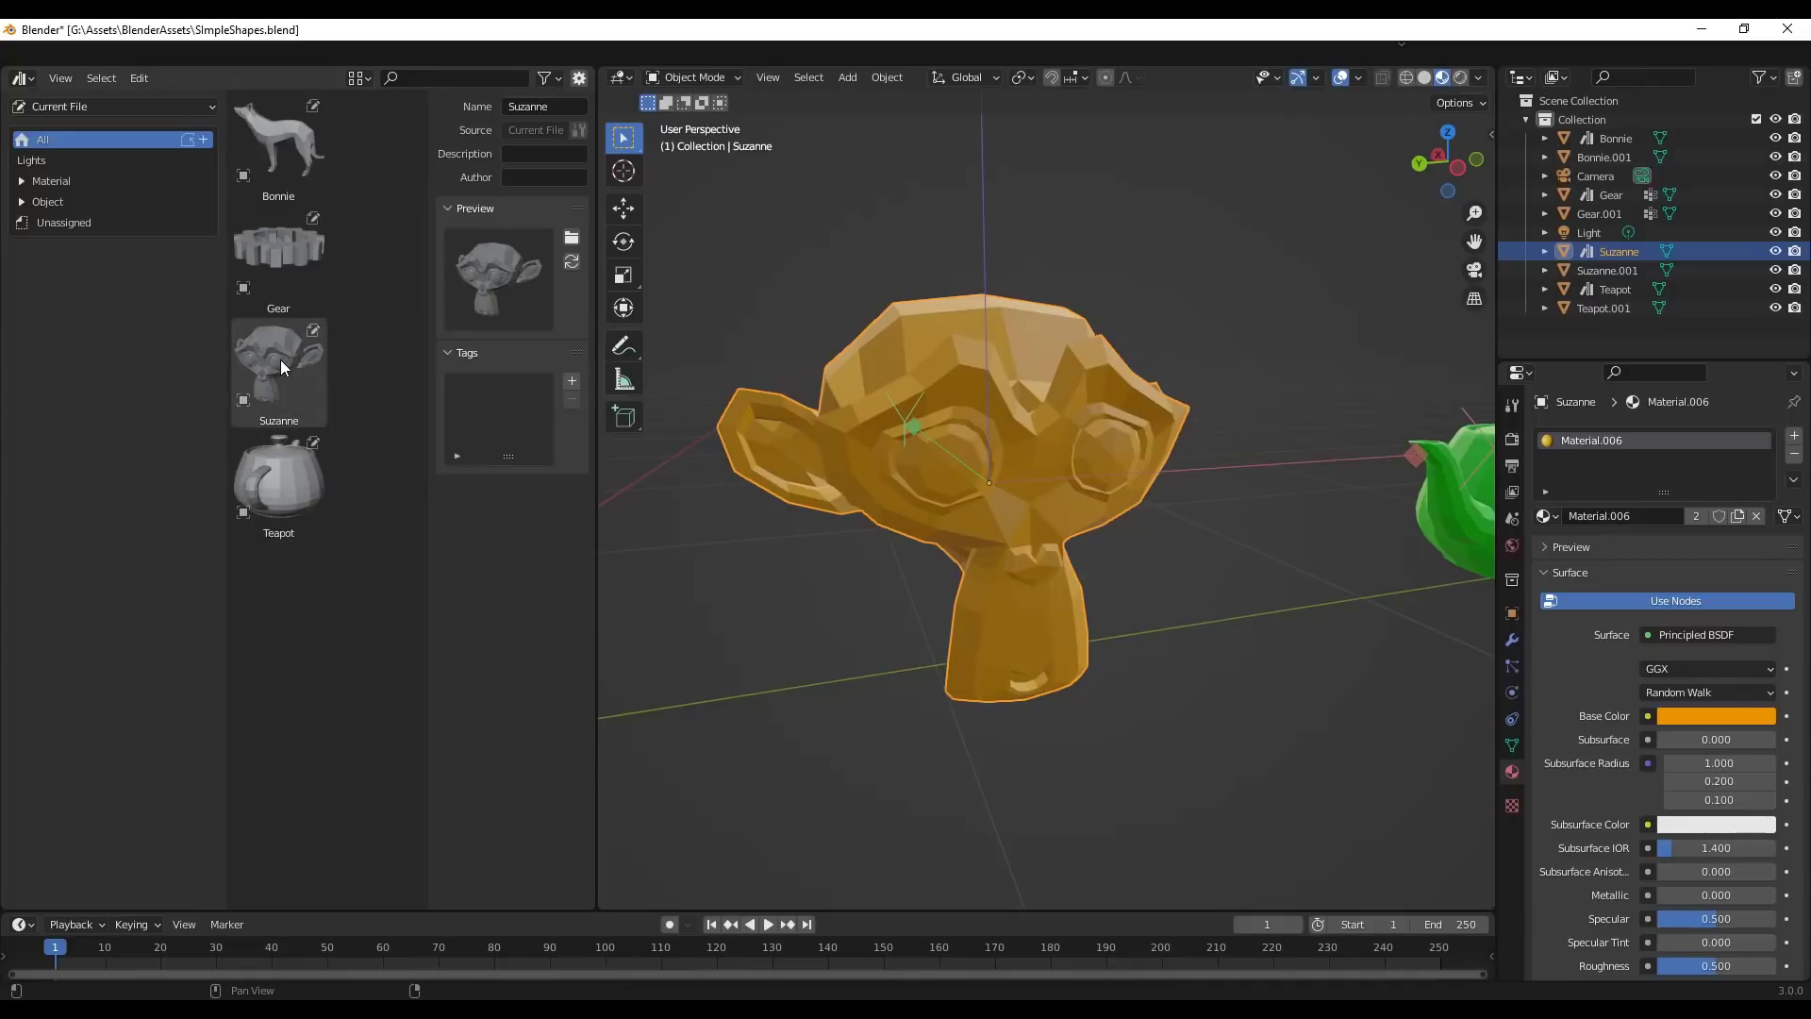
{"action": "middle_click_drag", "start_coordinate": [830, 460], "coordinate": [877, 377]}
{"action": "left_click", "coordinate": [1462, 103]}
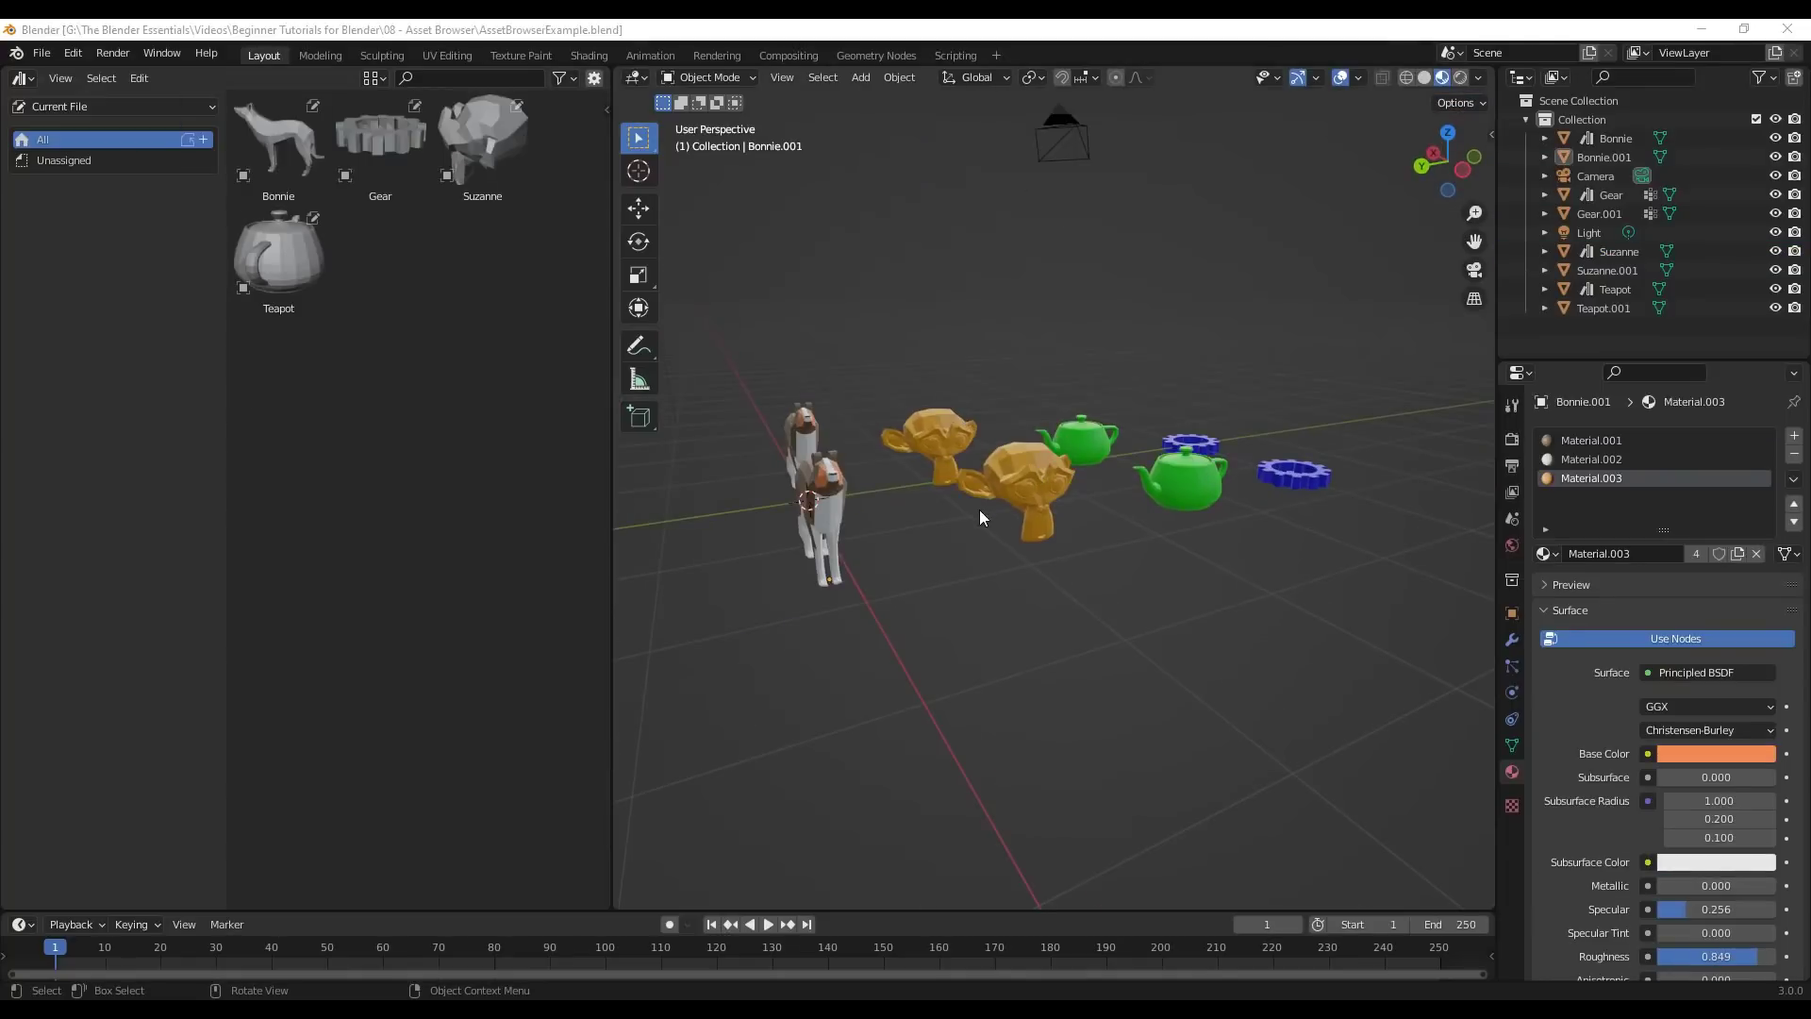
Delete the front row of duplicates: Bonnie.001, Suzanne.001, Teapot.001 and Gear.001.
{"action": "middle_click_drag", "start_coordinate": [979, 509], "coordinate": [988, 535]}
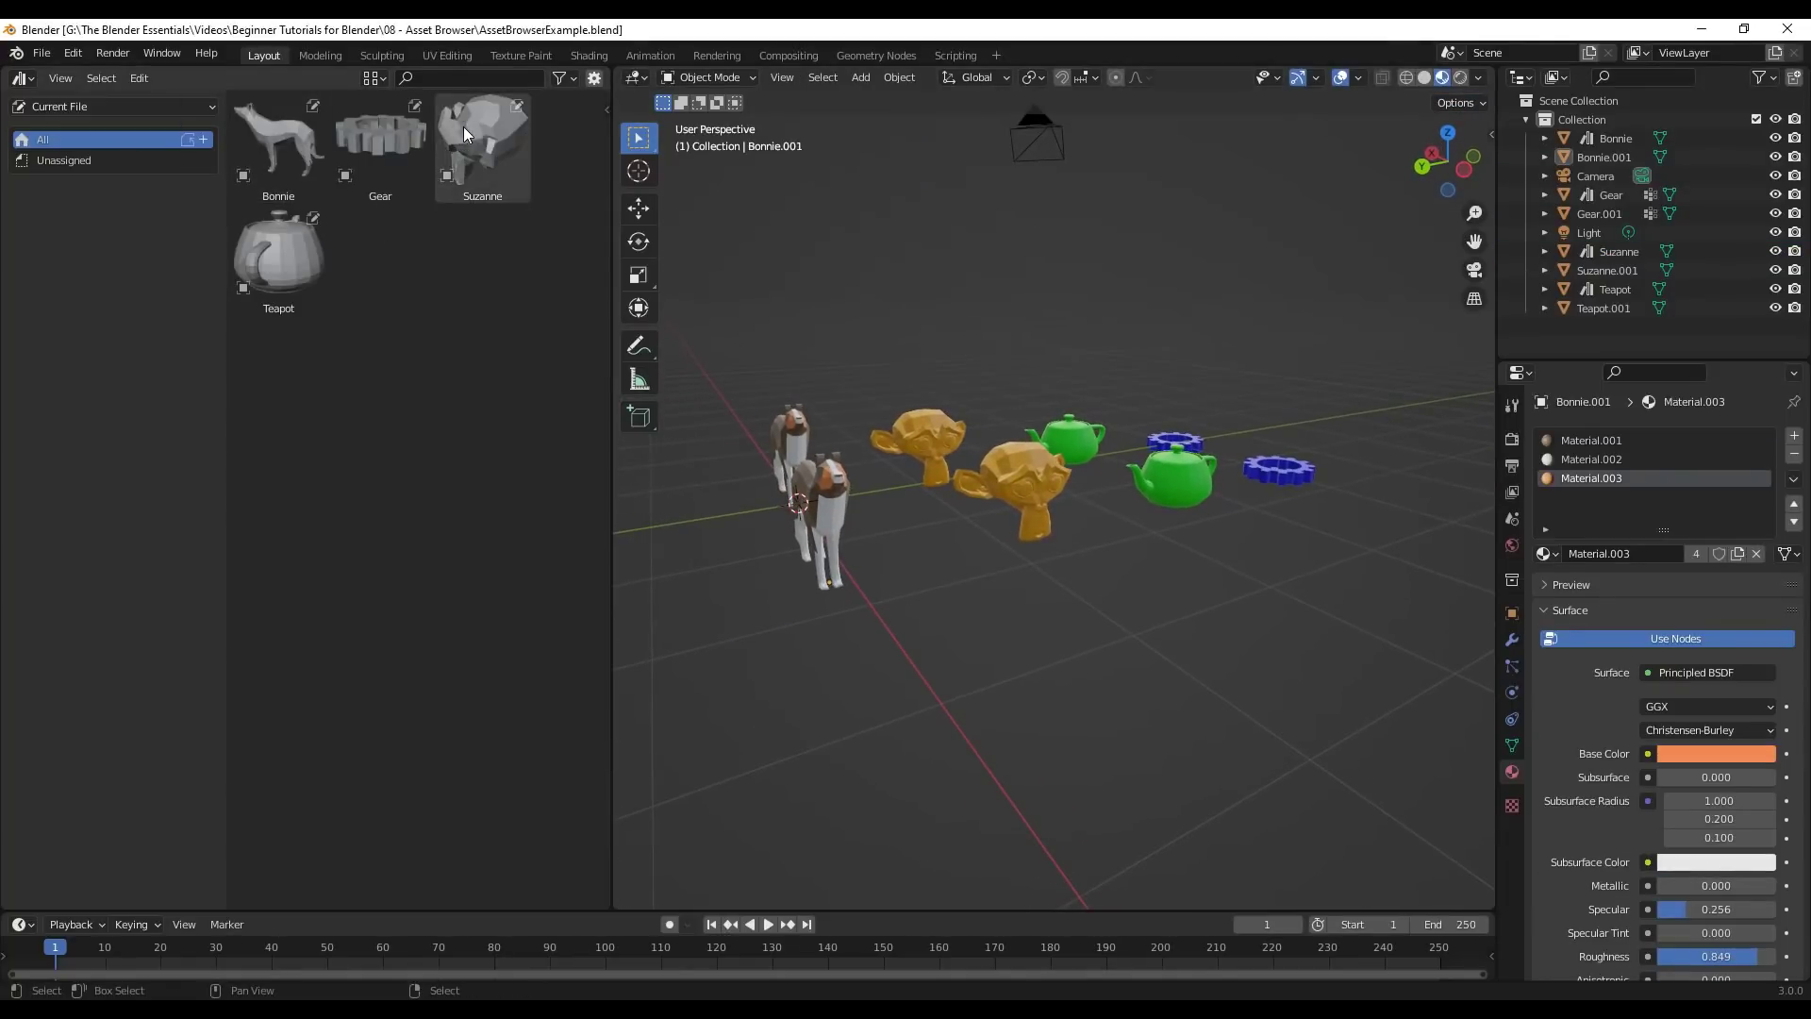
{"action": "middle_click_drag", "start_coordinate": [907, 420], "coordinate": [905, 444]}
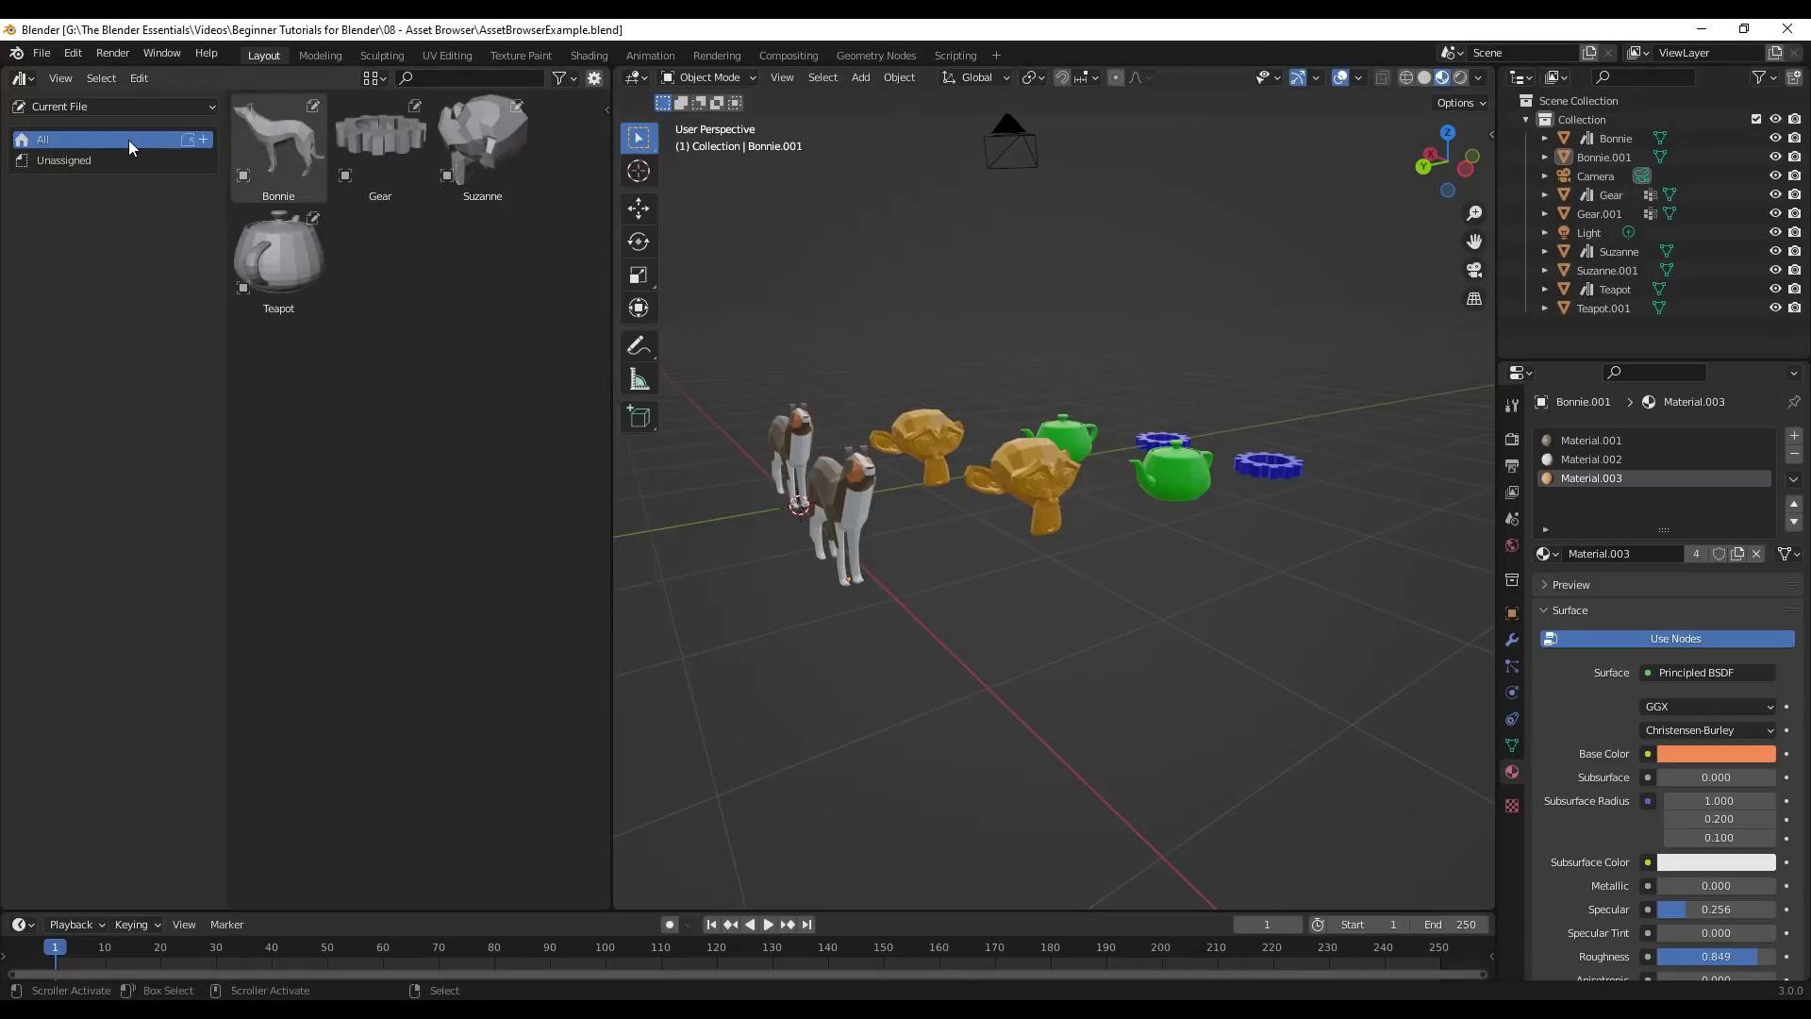
{"action": "middle_click_drag", "start_coordinate": [911, 404], "coordinate": [1015, 313]}
{"action": "left_click_drag", "start_coordinate": [1015, 313], "coordinate": [1216, 556]}
{"action": "key", "text": "Delete"}
{"action": "middle_click_drag", "start_coordinate": [1117, 471], "coordinate": [1077, 410]}
Save a copy of the file as SImpleShapes.blend in the G:\Assets\BlenderAssets folder.
{"action": "left_click", "coordinate": [34, 57]}
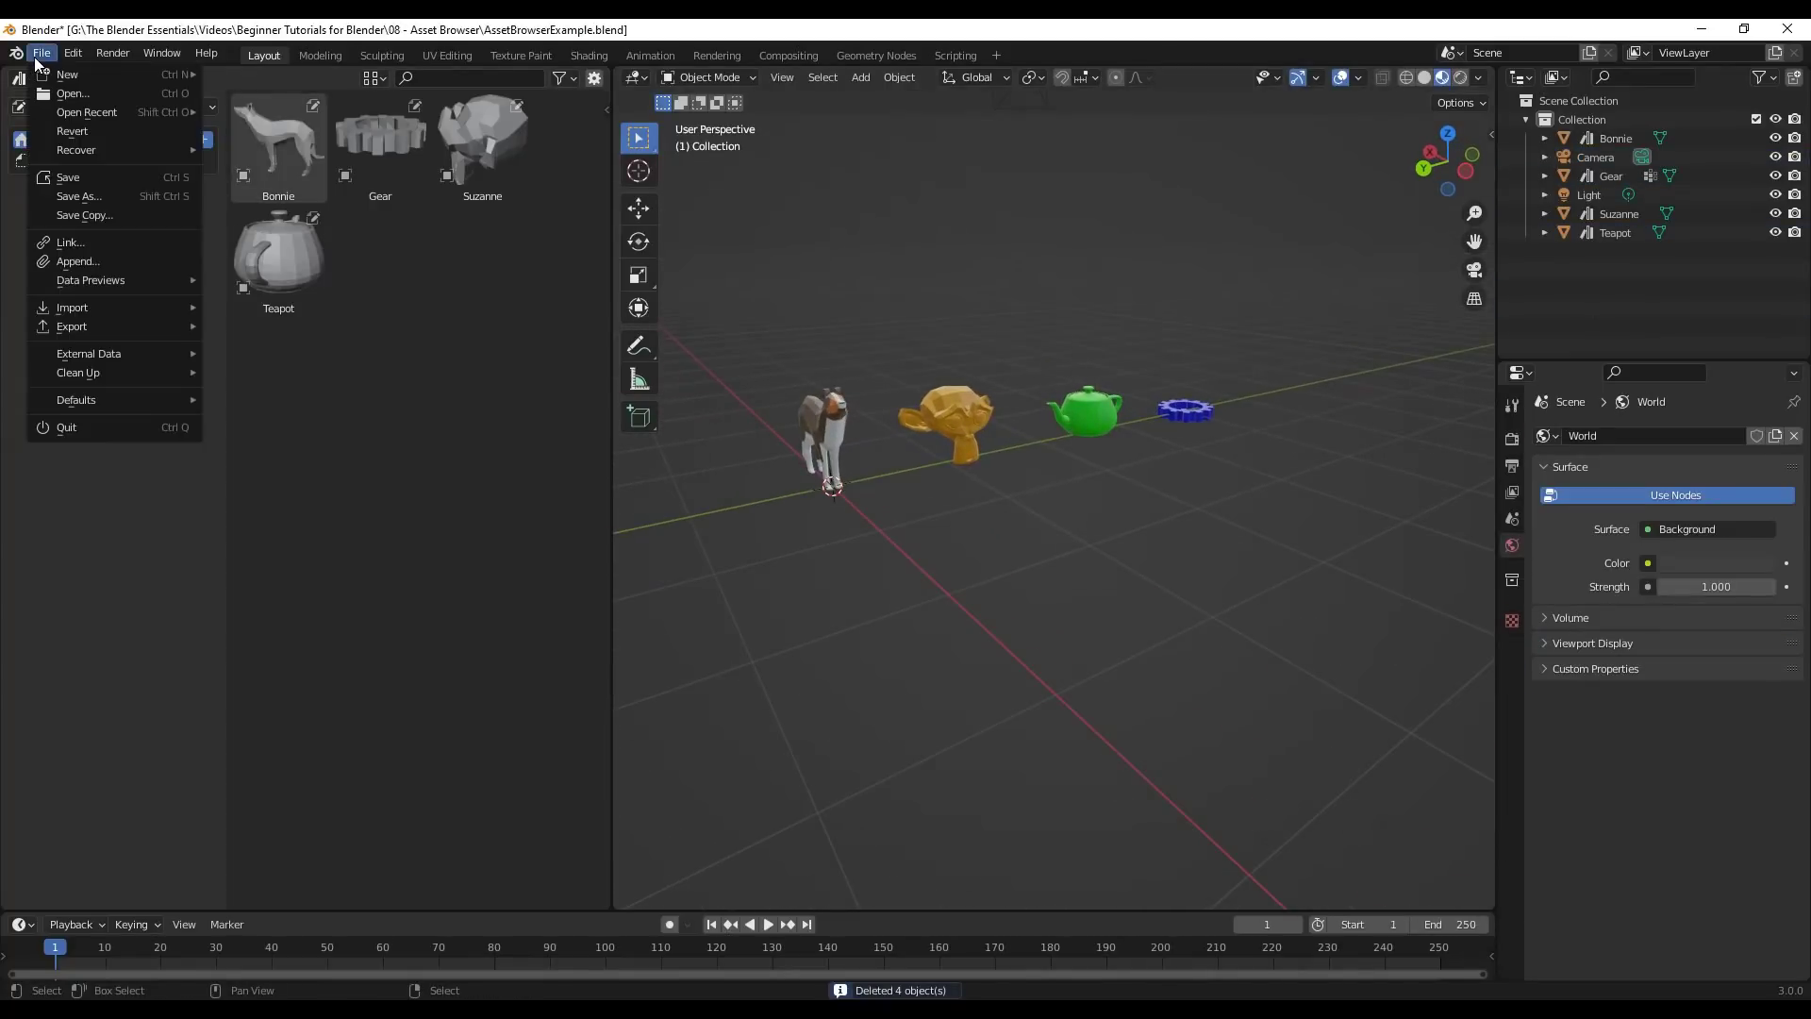
{"action": "left_click", "coordinate": [90, 200]}
{"action": "left_click", "coordinate": [700, 270]}
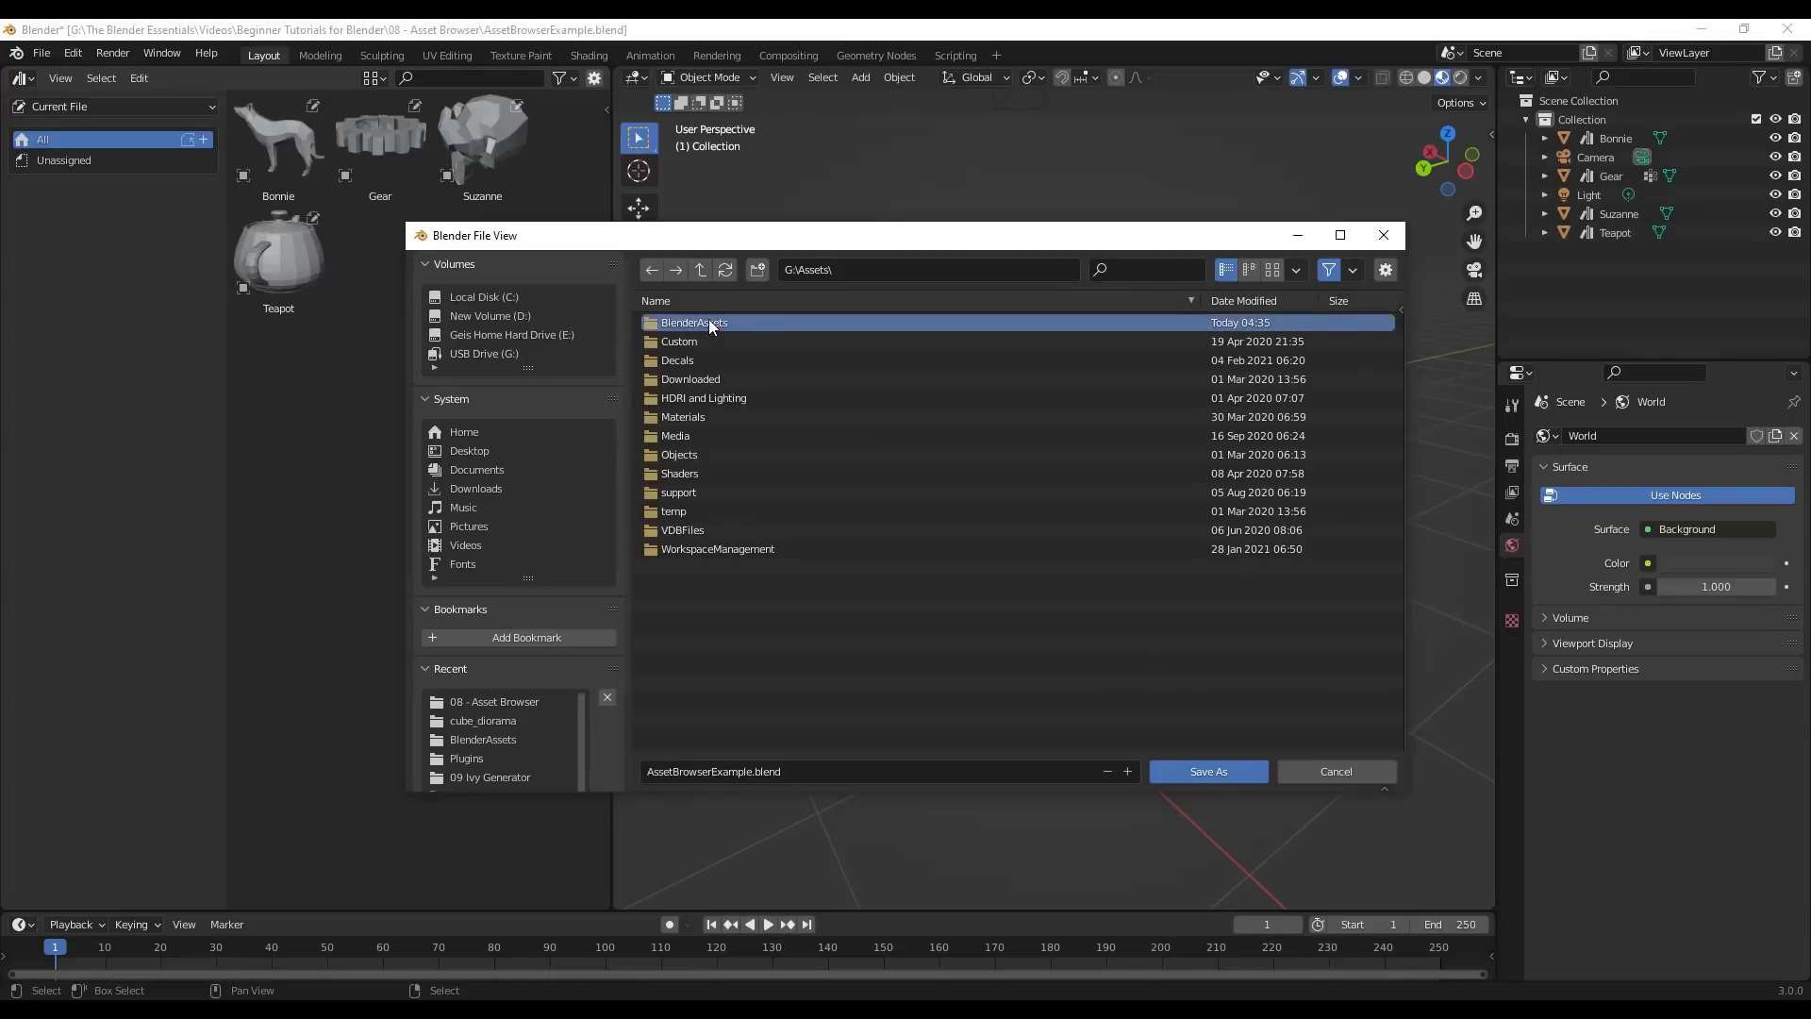
{"action": "double_click", "coordinate": [712, 324]}
{"action": "left_click", "coordinate": [709, 771]}
{"action": "left_click_drag", "start_coordinate": [755, 771], "coordinate": [619, 765]}
{"action": "type", "text": "SImpleShapes"}
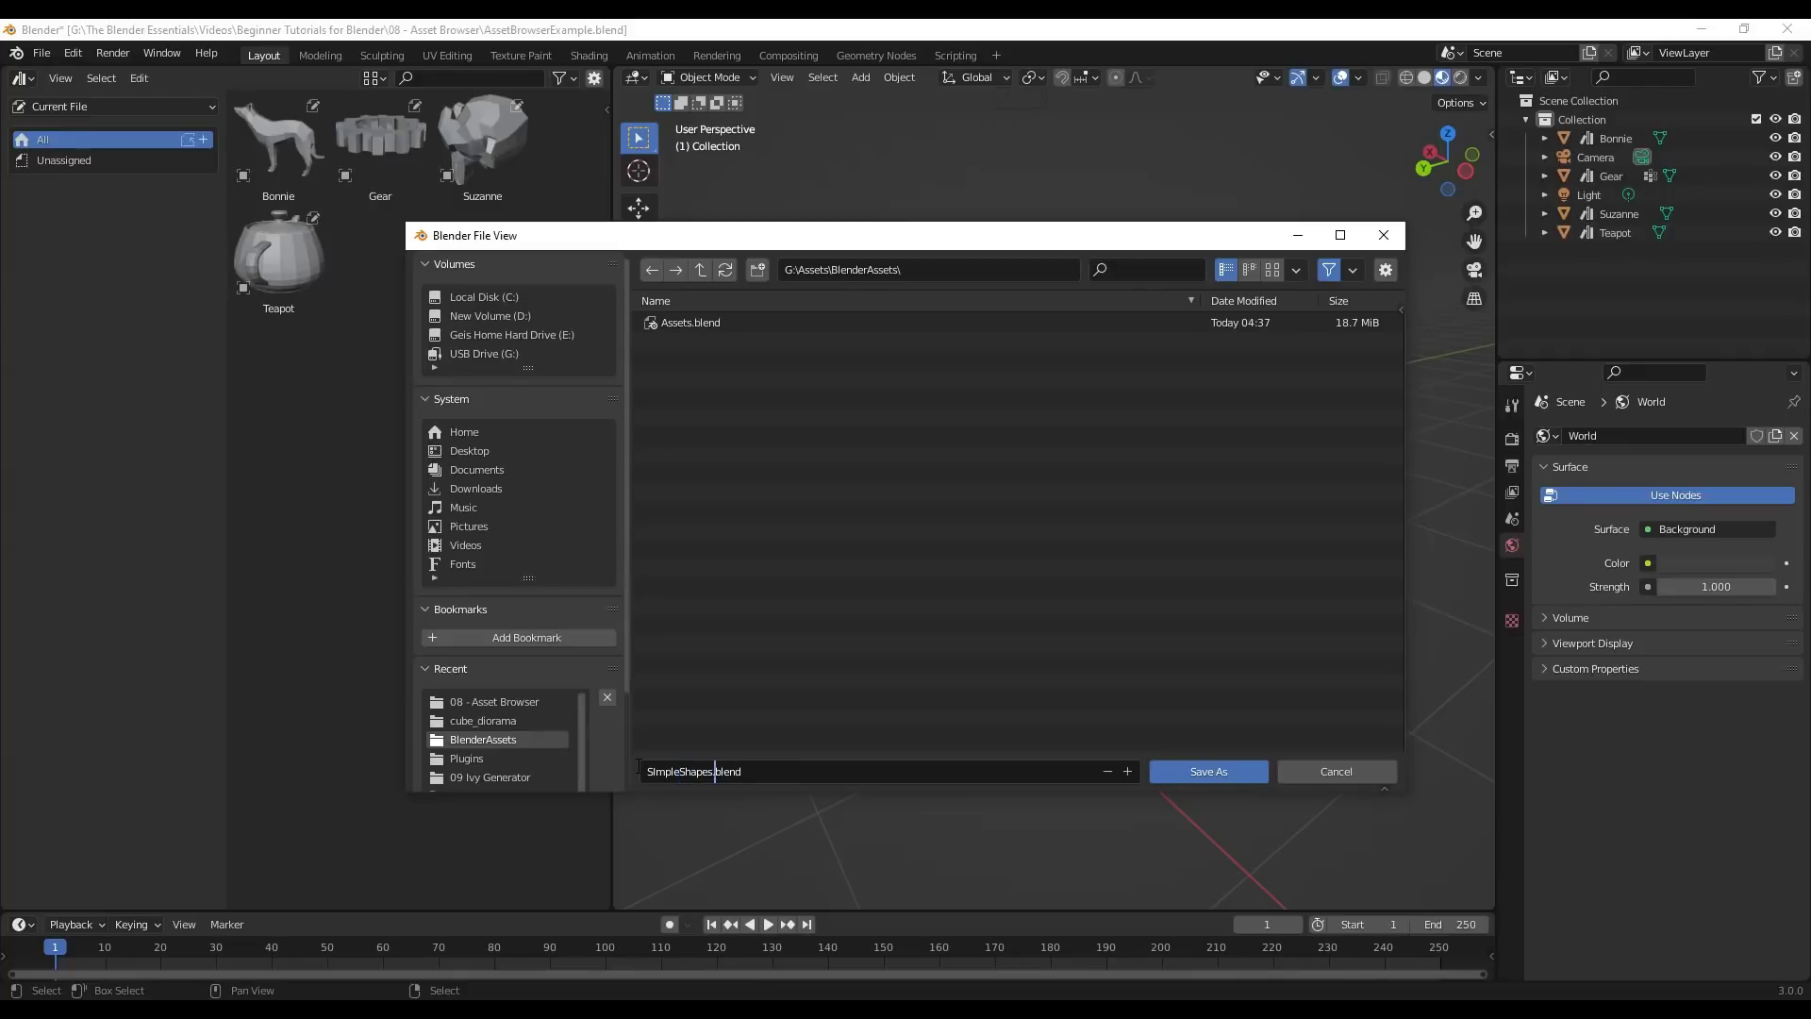
{"action": "left_click", "coordinate": [1194, 772]}
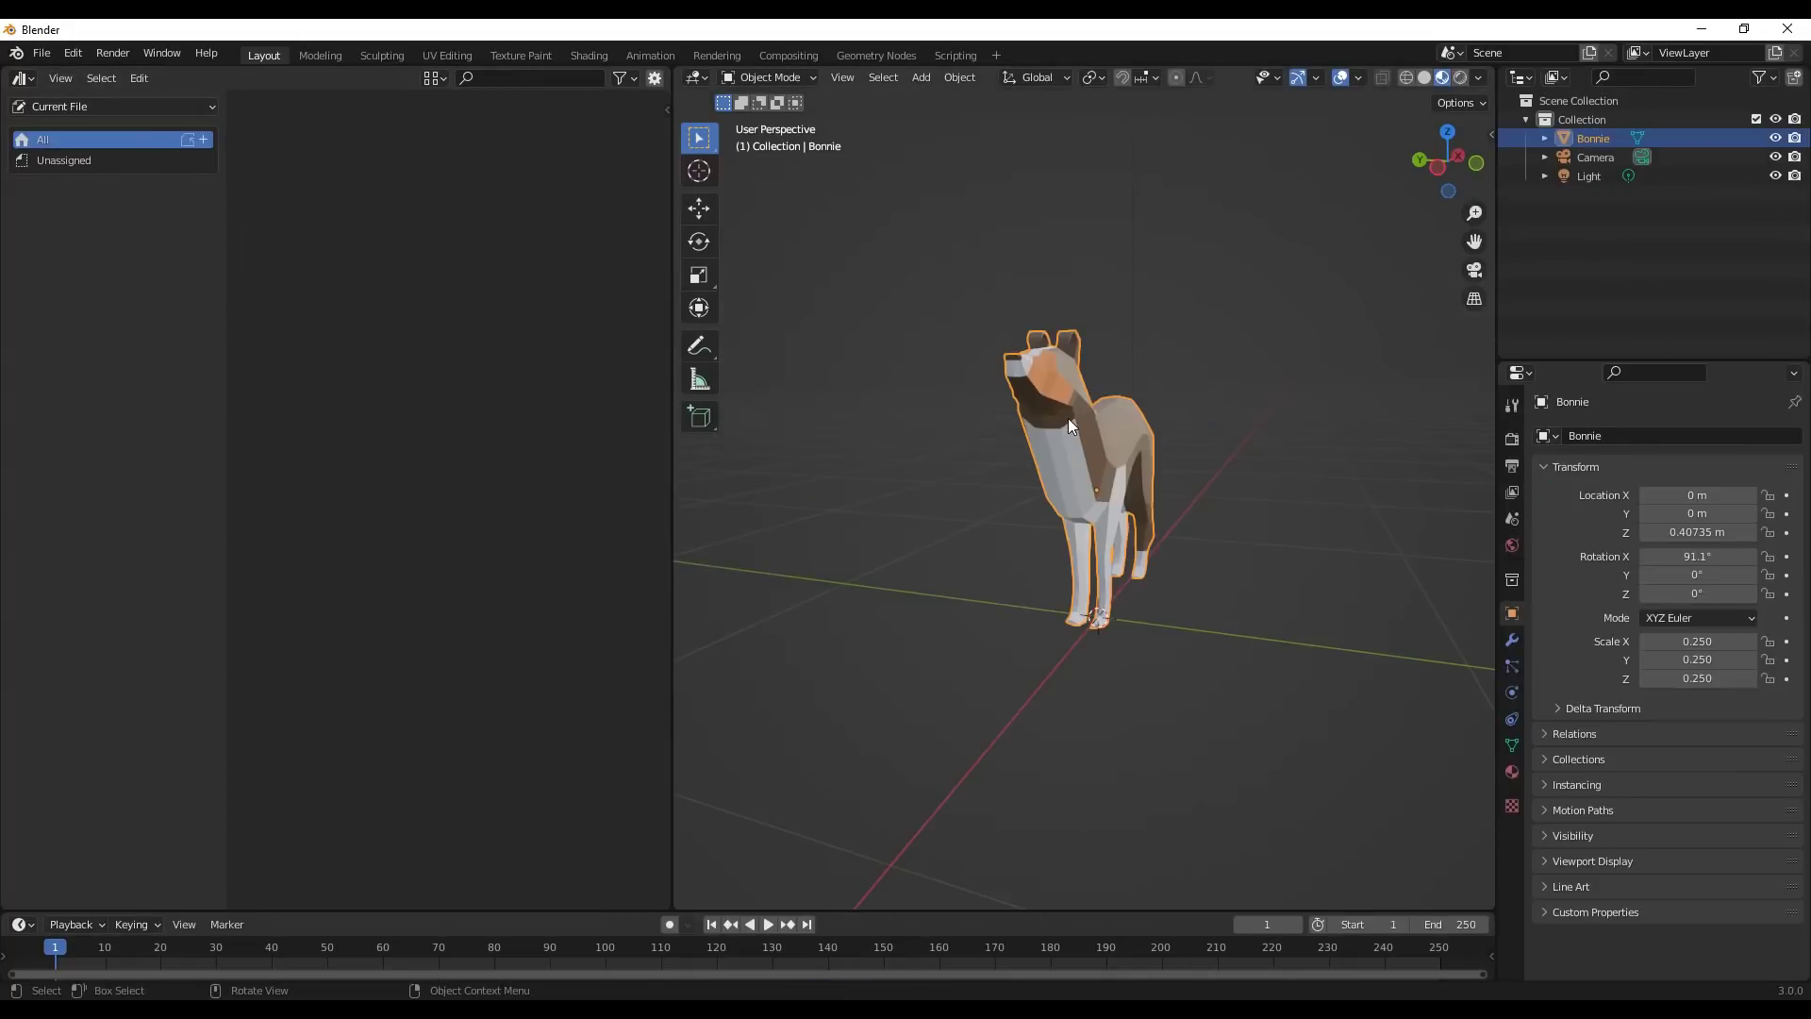
Check the asset library file path in the preferences and switch the asset browser to the G:\Assets\BlenderAssets library.
{"action": "left_click", "coordinate": [100, 106]}
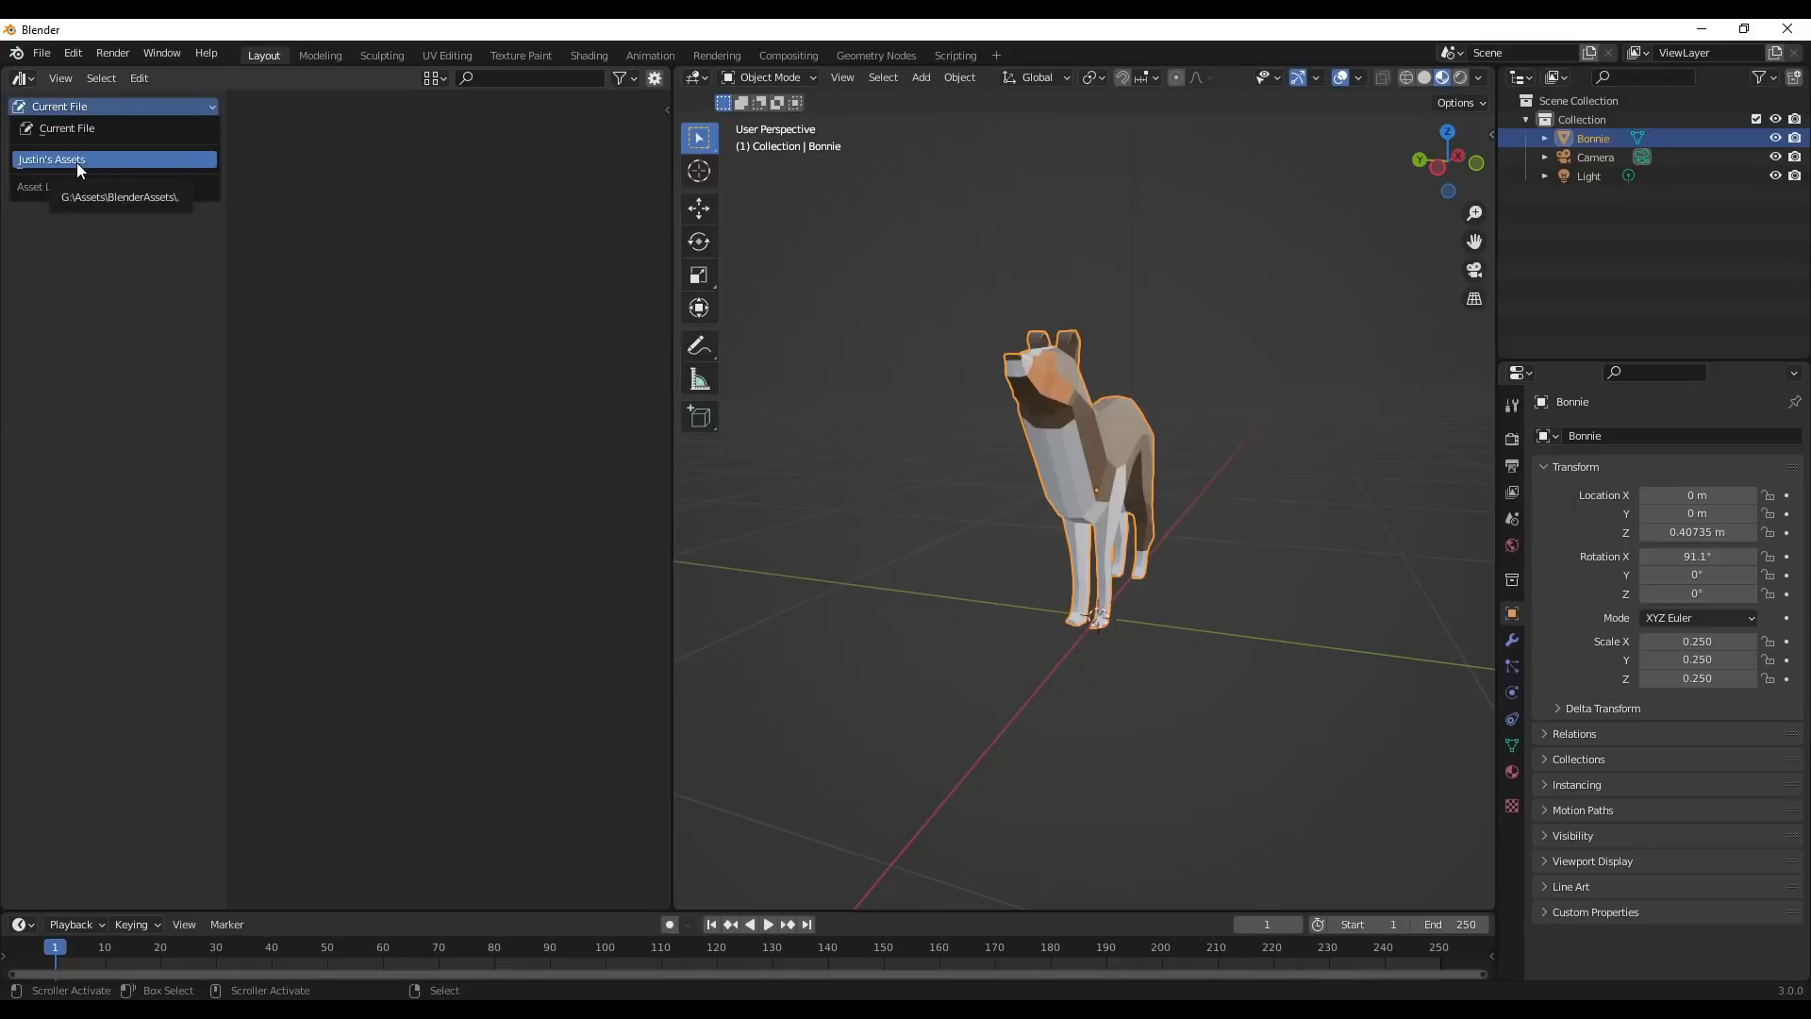
{"action": "left_click", "coordinate": [72, 53]}
{"action": "left_click", "coordinate": [112, 323]}
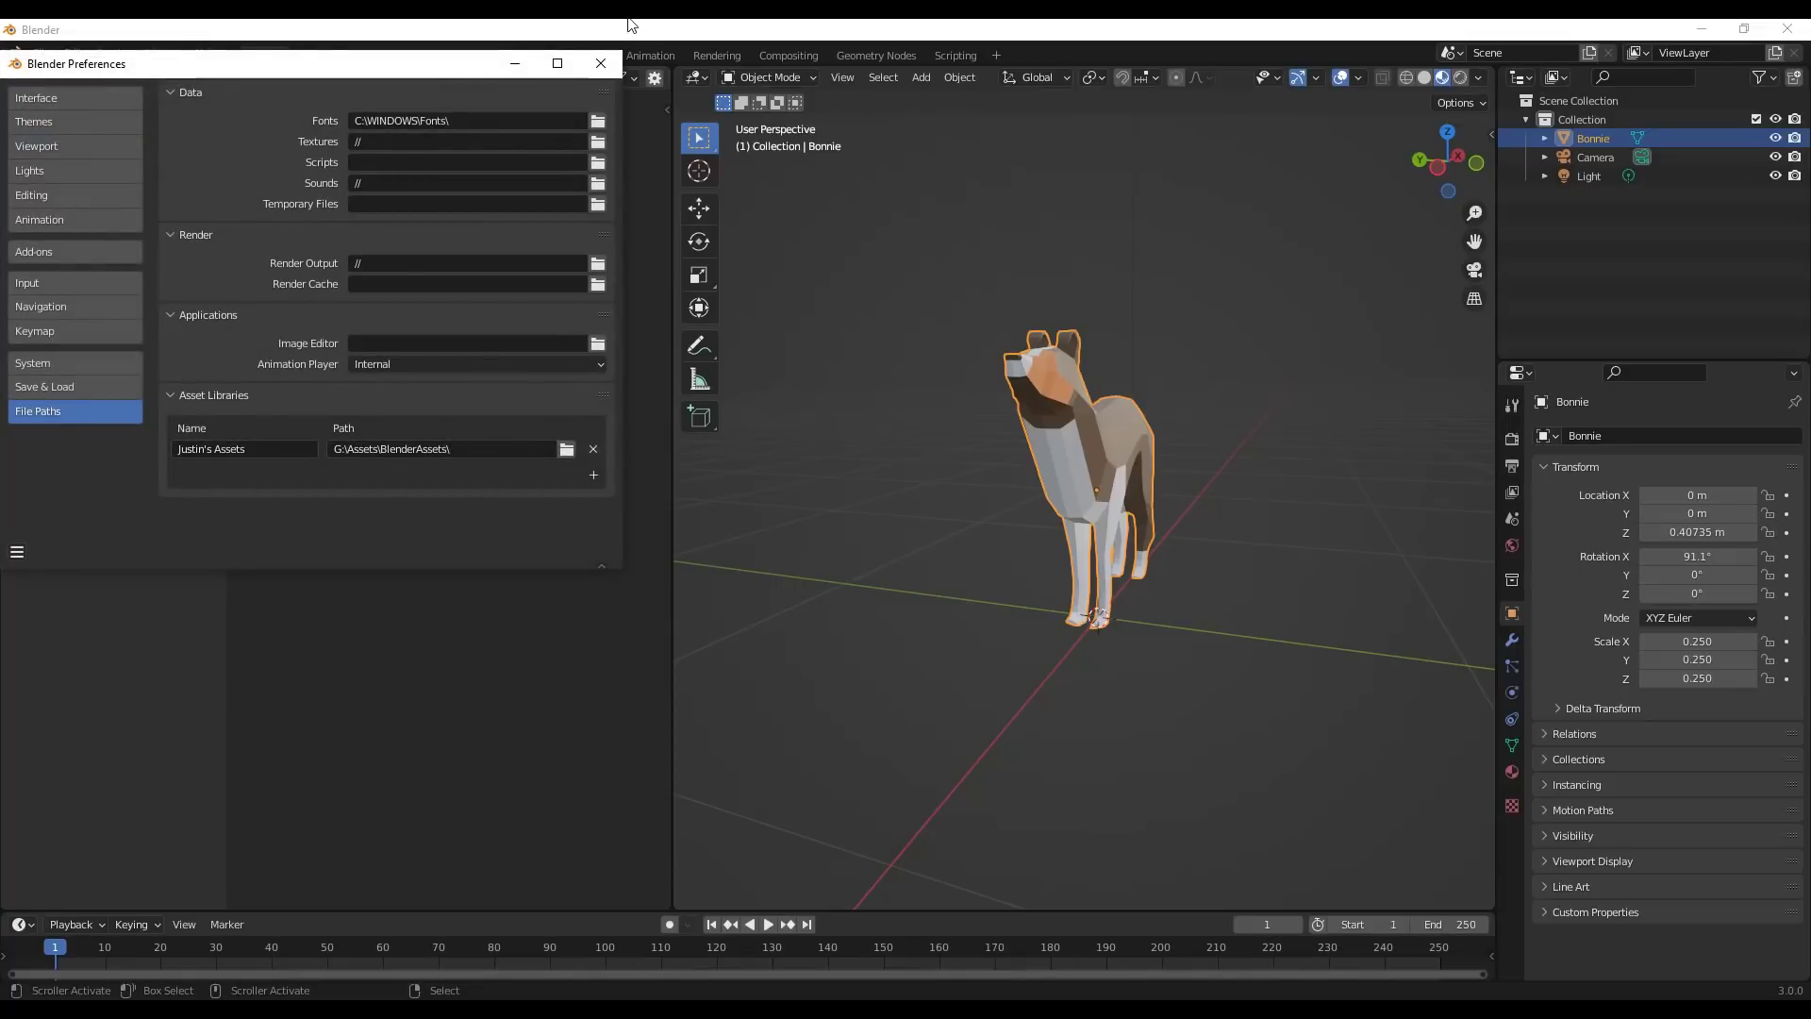
{"action": "left_click", "coordinate": [611, 63]}
{"action": "left_click", "coordinate": [79, 106]}
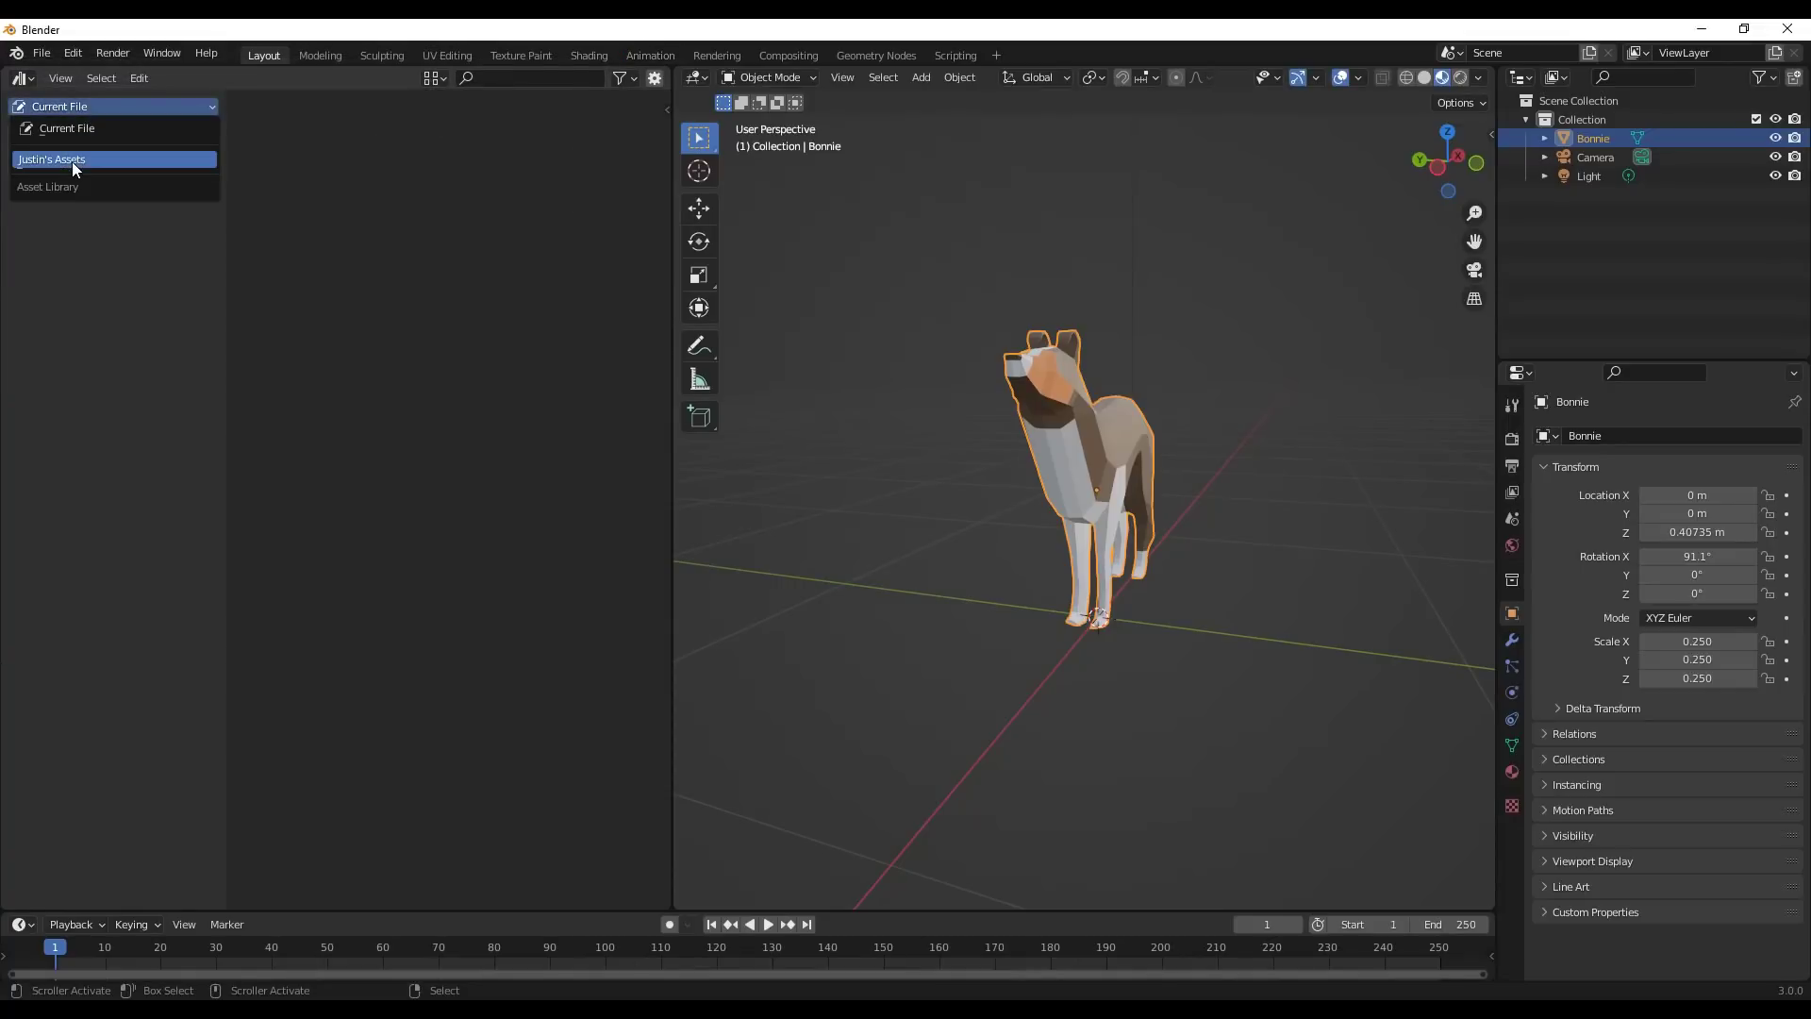
{"action": "left_click", "coordinate": [71, 163]}
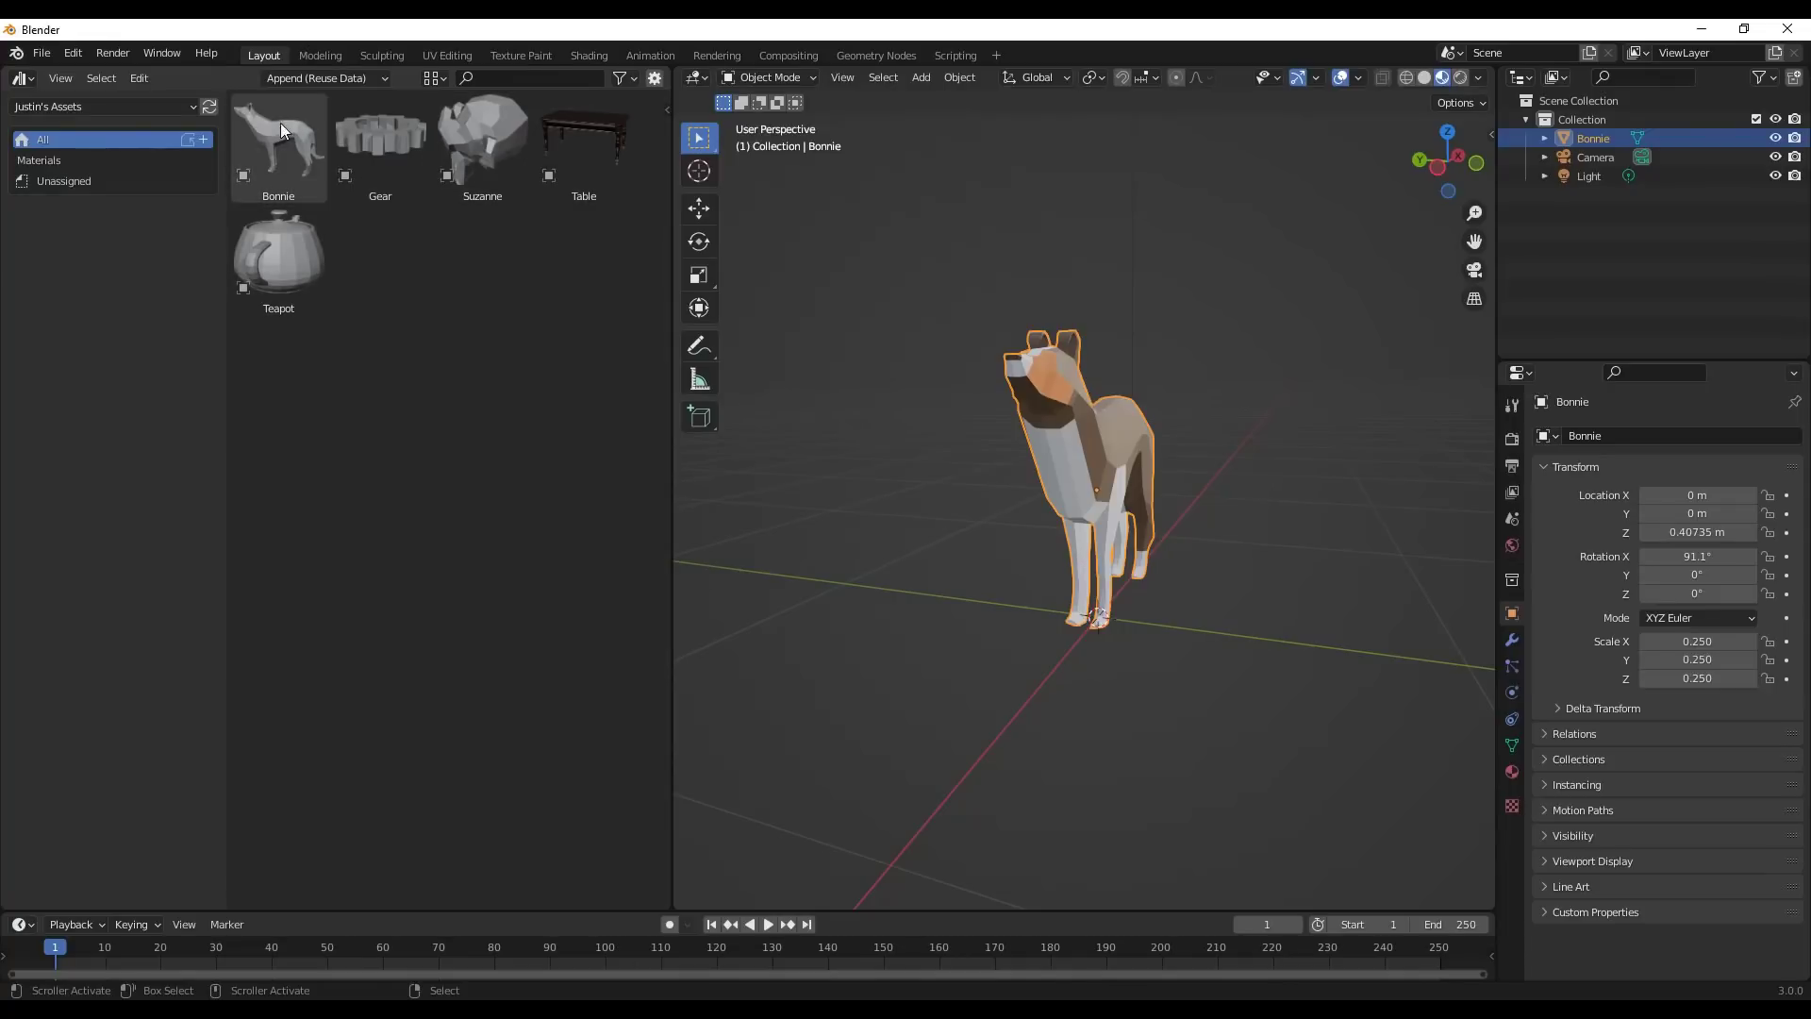
Place the Bonnie and Gear assets from the library into the scene beside the existing dog.
{"action": "left_click_drag", "start_coordinate": [279, 141], "coordinate": [1303, 607]}
{"action": "scroll", "coordinate": [890, 511], "scroll_direction": "down", "scroll_amount": 5}
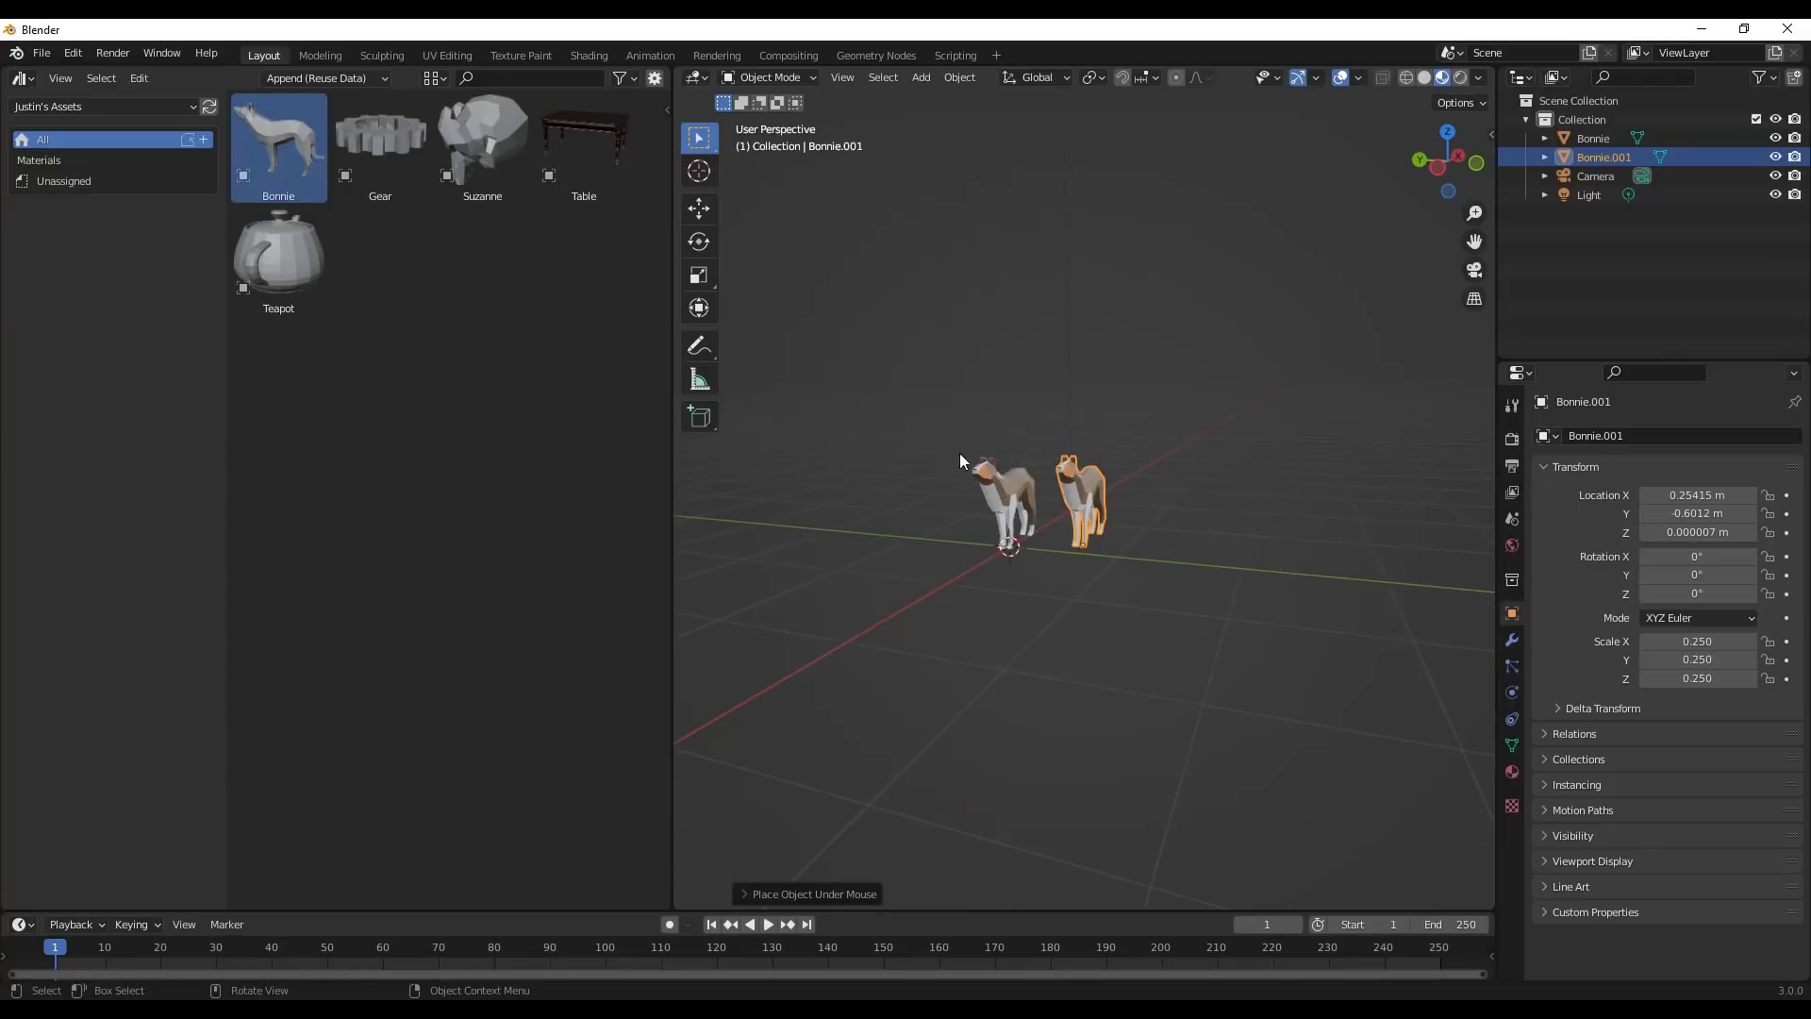
{"action": "left_click_drag", "start_coordinate": [381, 144], "coordinate": [1186, 561]}
{"action": "scroll", "coordinate": [1255, 569], "scroll_direction": "up", "scroll_amount": 2}
{"action": "scroll", "coordinate": [1121, 591], "scroll_direction": "down", "scroll_amount": 1}
{"action": "scroll", "coordinate": [1145, 536], "scroll_direction": "up", "scroll_amount": 2}
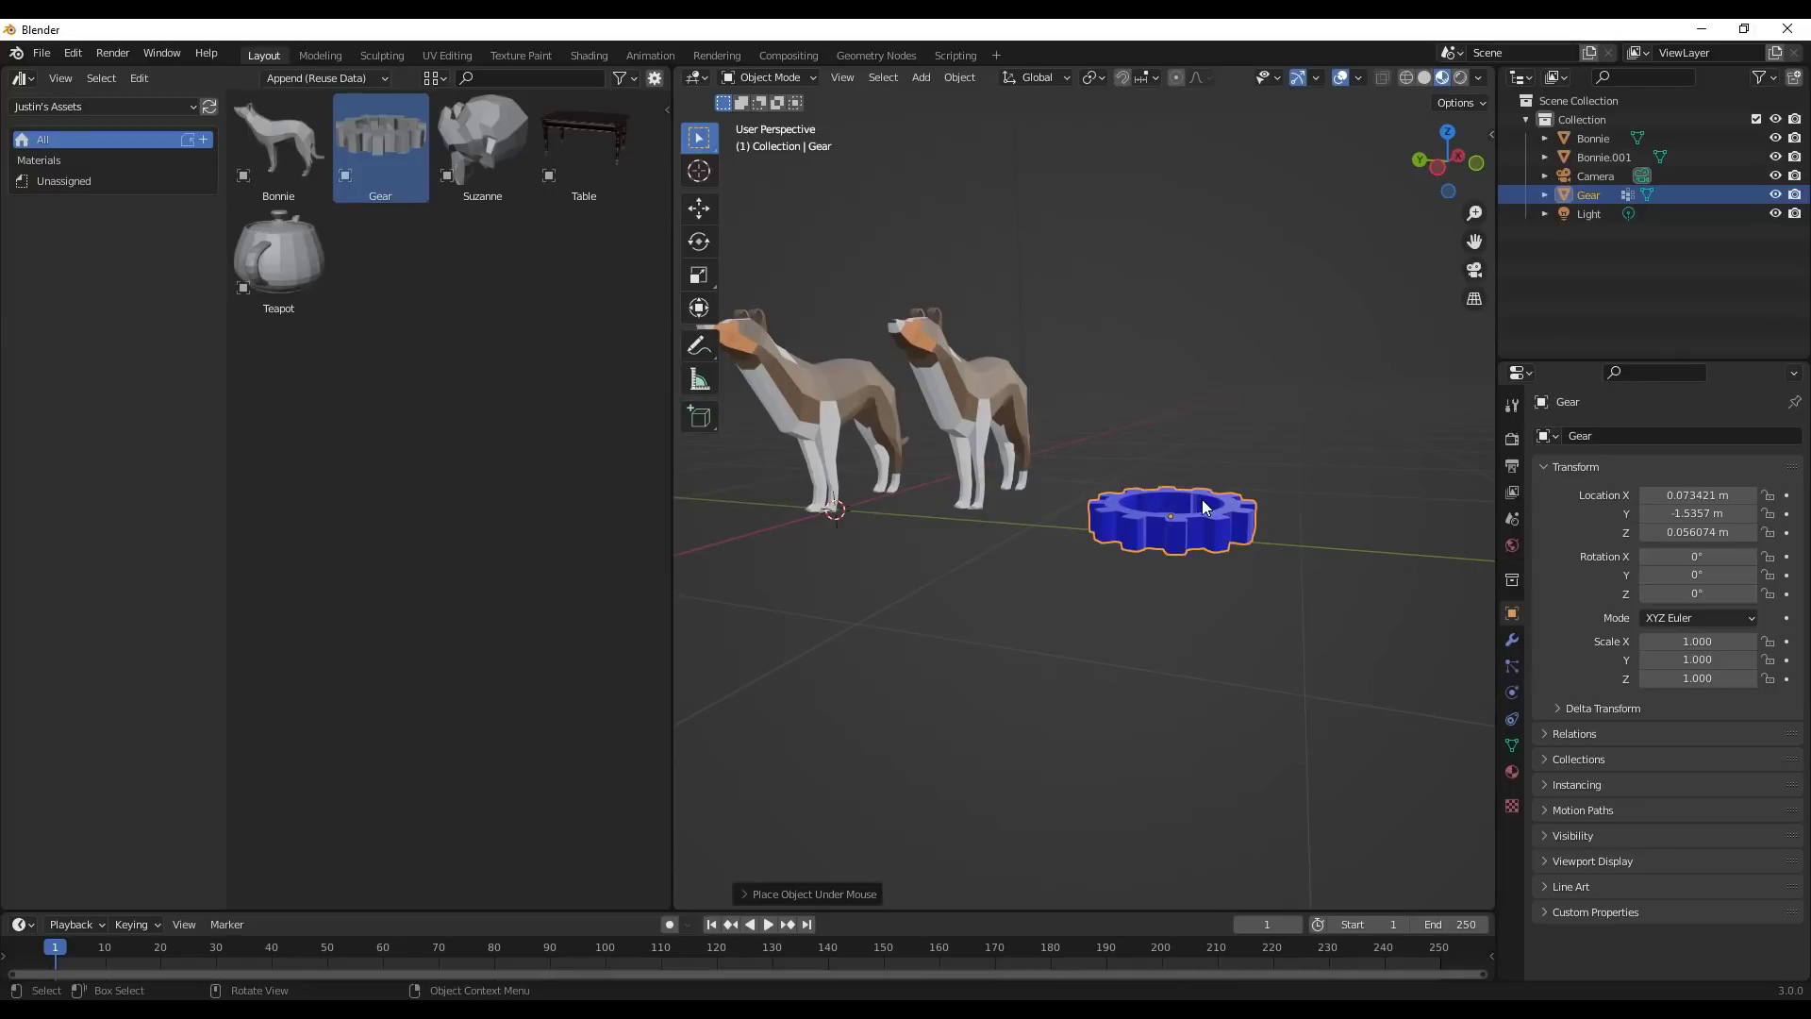
{"action": "scroll", "coordinate": [1206, 491], "scroll_direction": "down", "scroll_amount": 3}
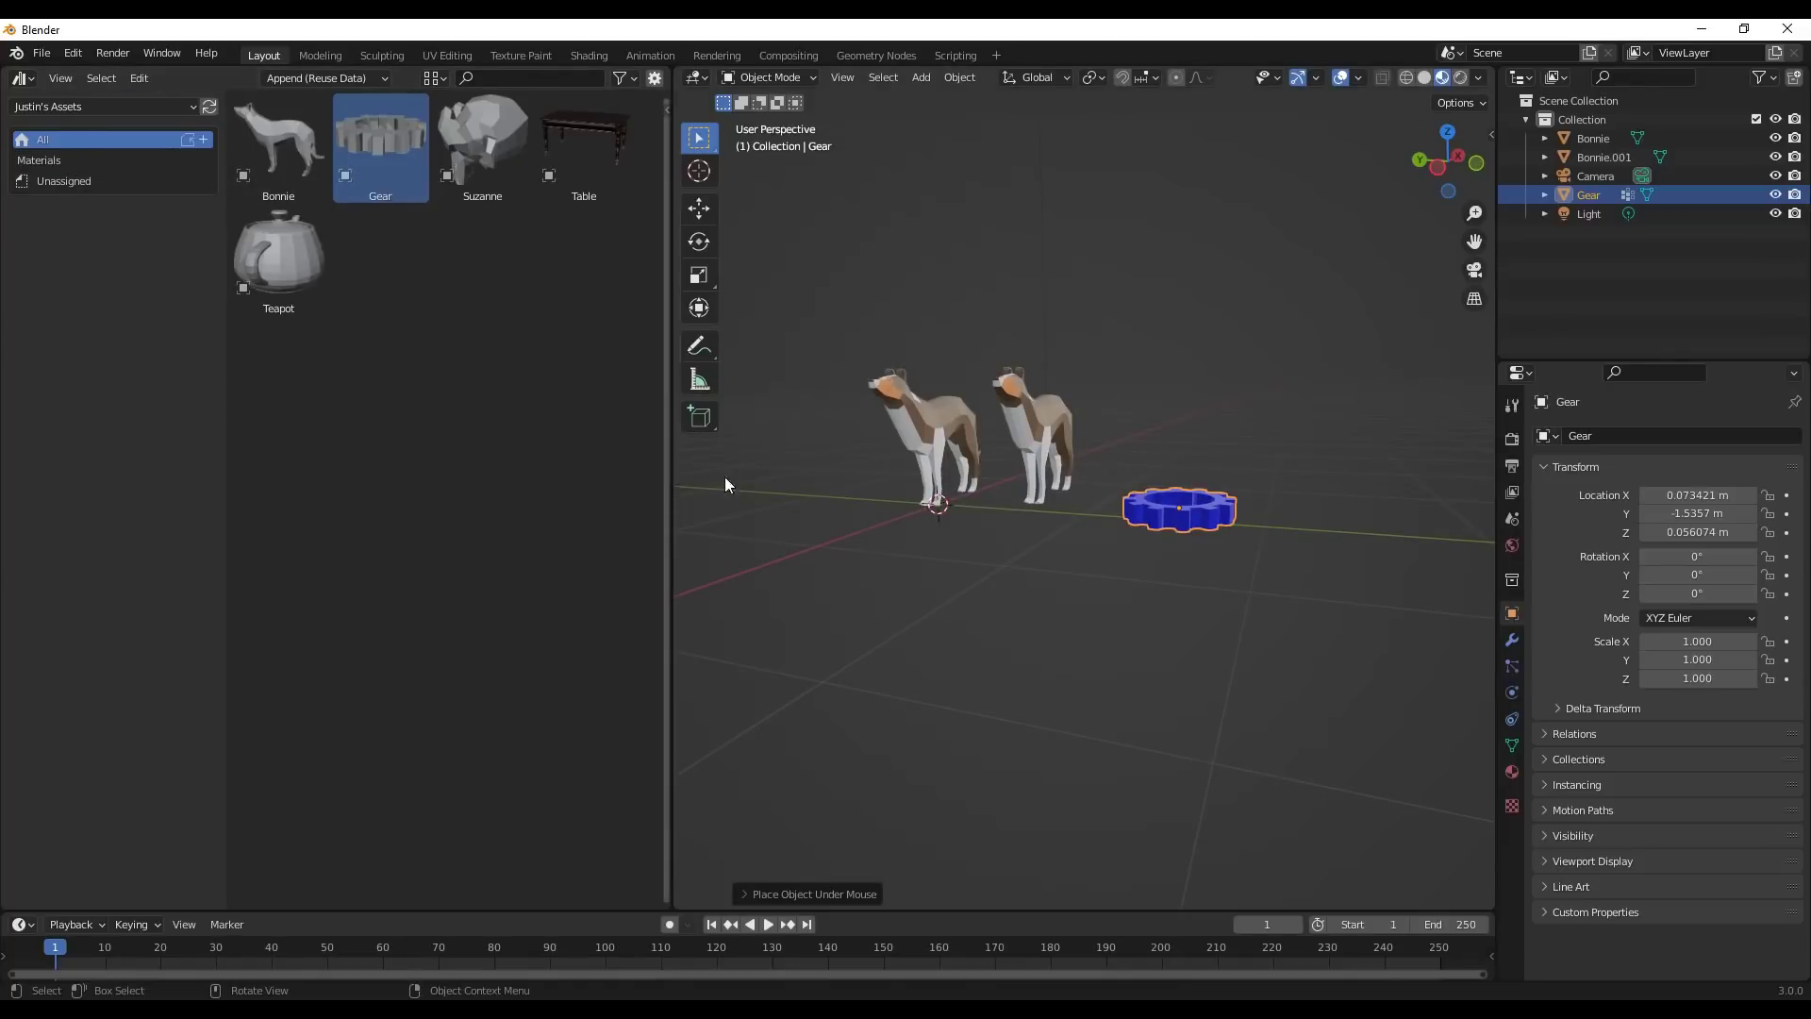
{"action": "middle_click_drag", "start_coordinate": [1078, 477], "coordinate": [1078, 484]}
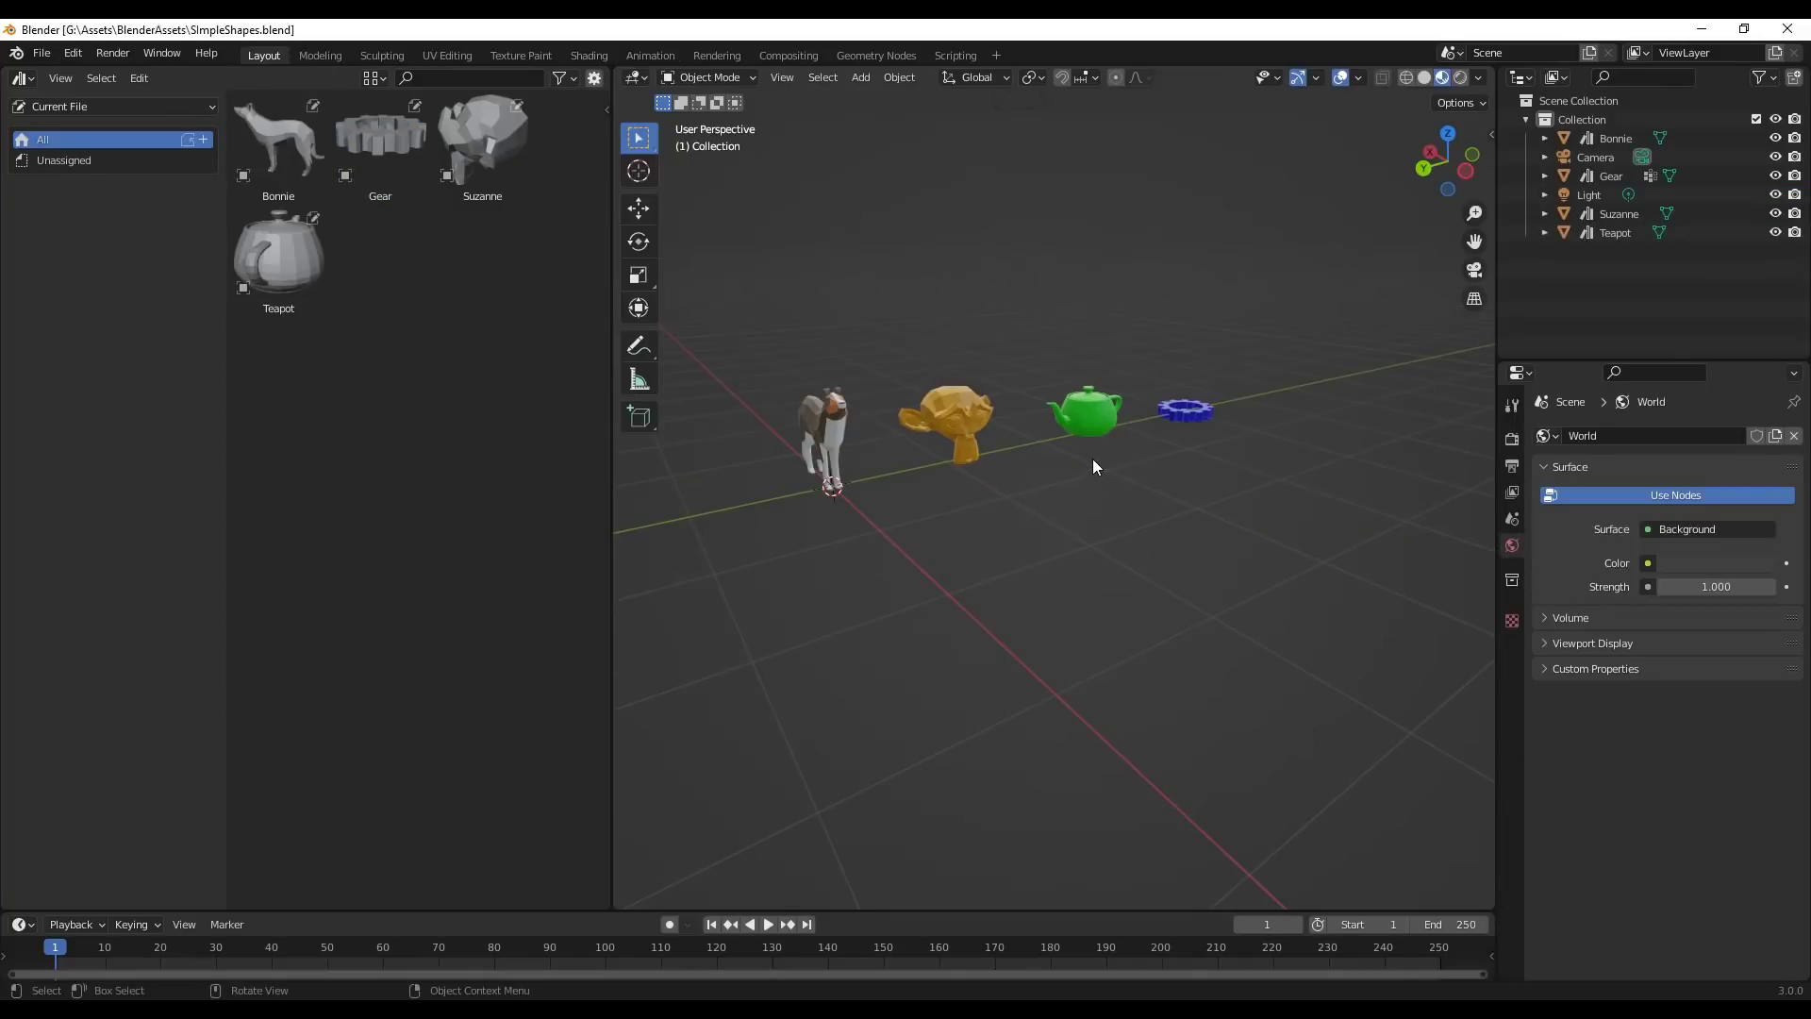
In File Explorer, copy the cube_diorama blend file from the downloaded demo bundle into G:\Assets\BlenderAssets.
{"action": "mouse_move", "coordinate": [1092, 458]}
{"action": "middle_mouse_down"}
{"action": "mouse_move", "coordinate": [1055, 450]}
{"action": "mouse_move", "coordinate": [1083, 450]}
{"action": "middle_mouse_up"}
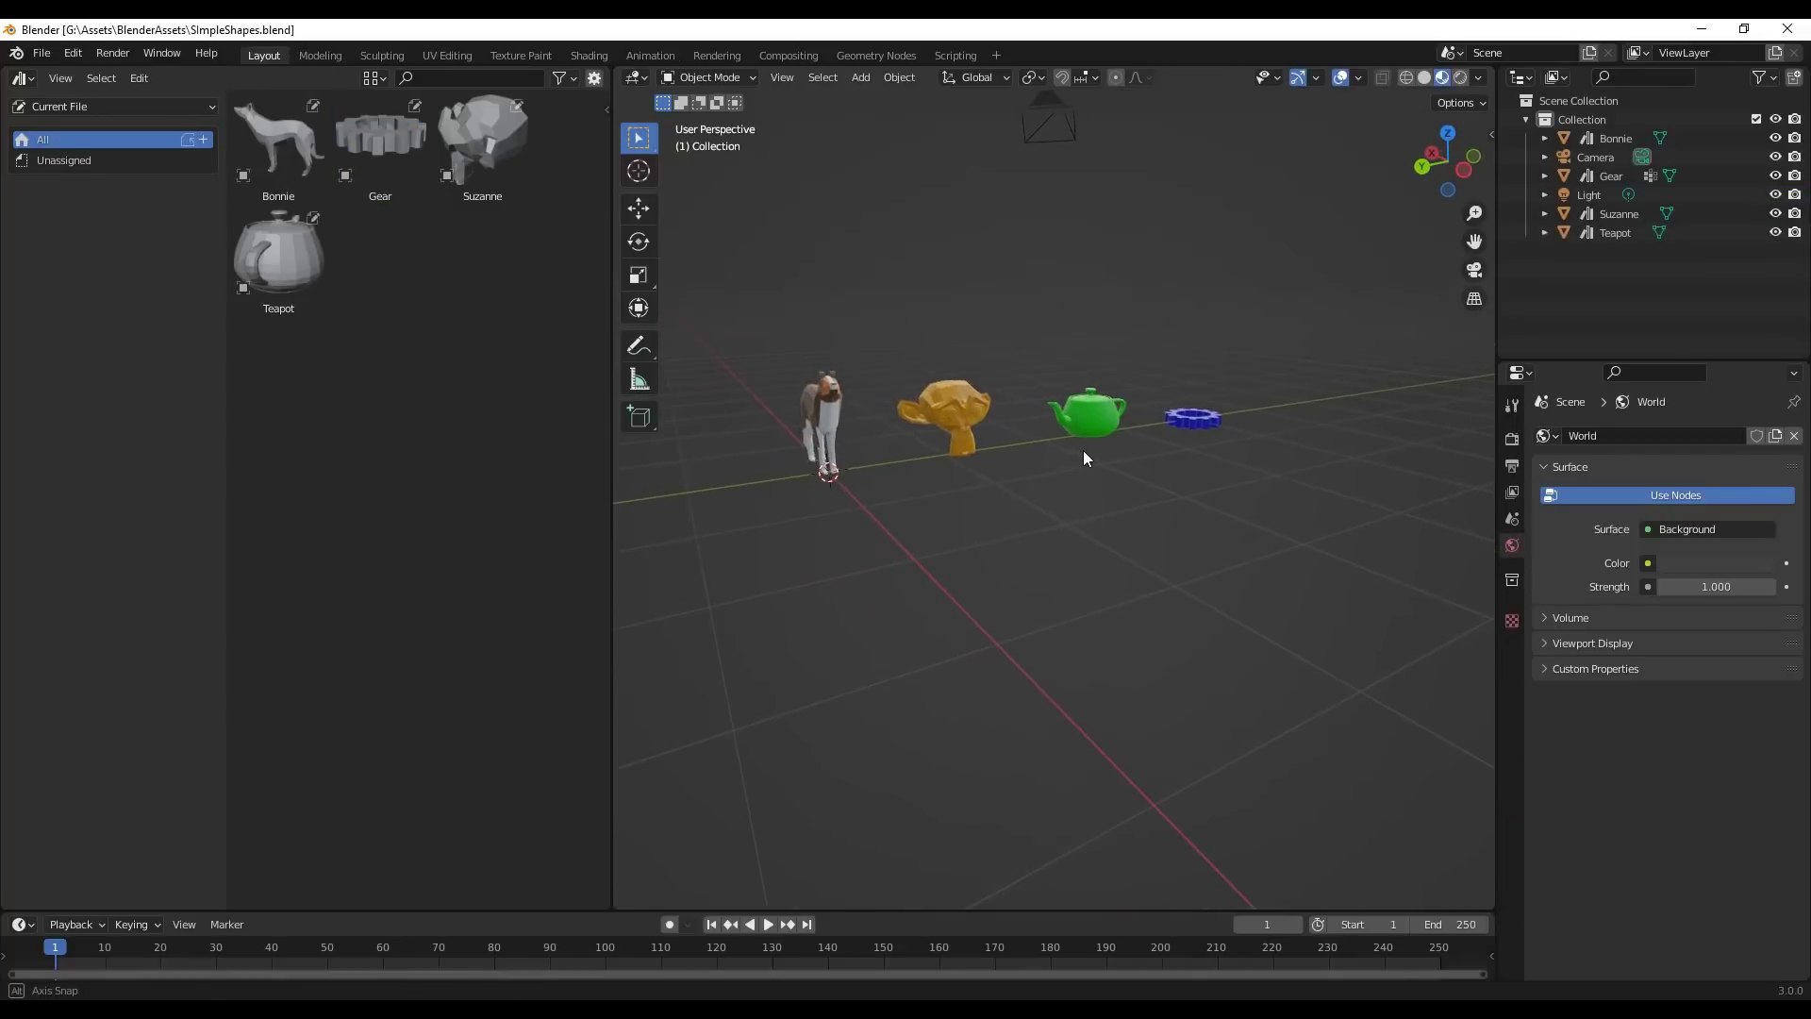
{"action": "middle_click_drag", "start_coordinate": [875, 336], "coordinate": [1004, 363]}
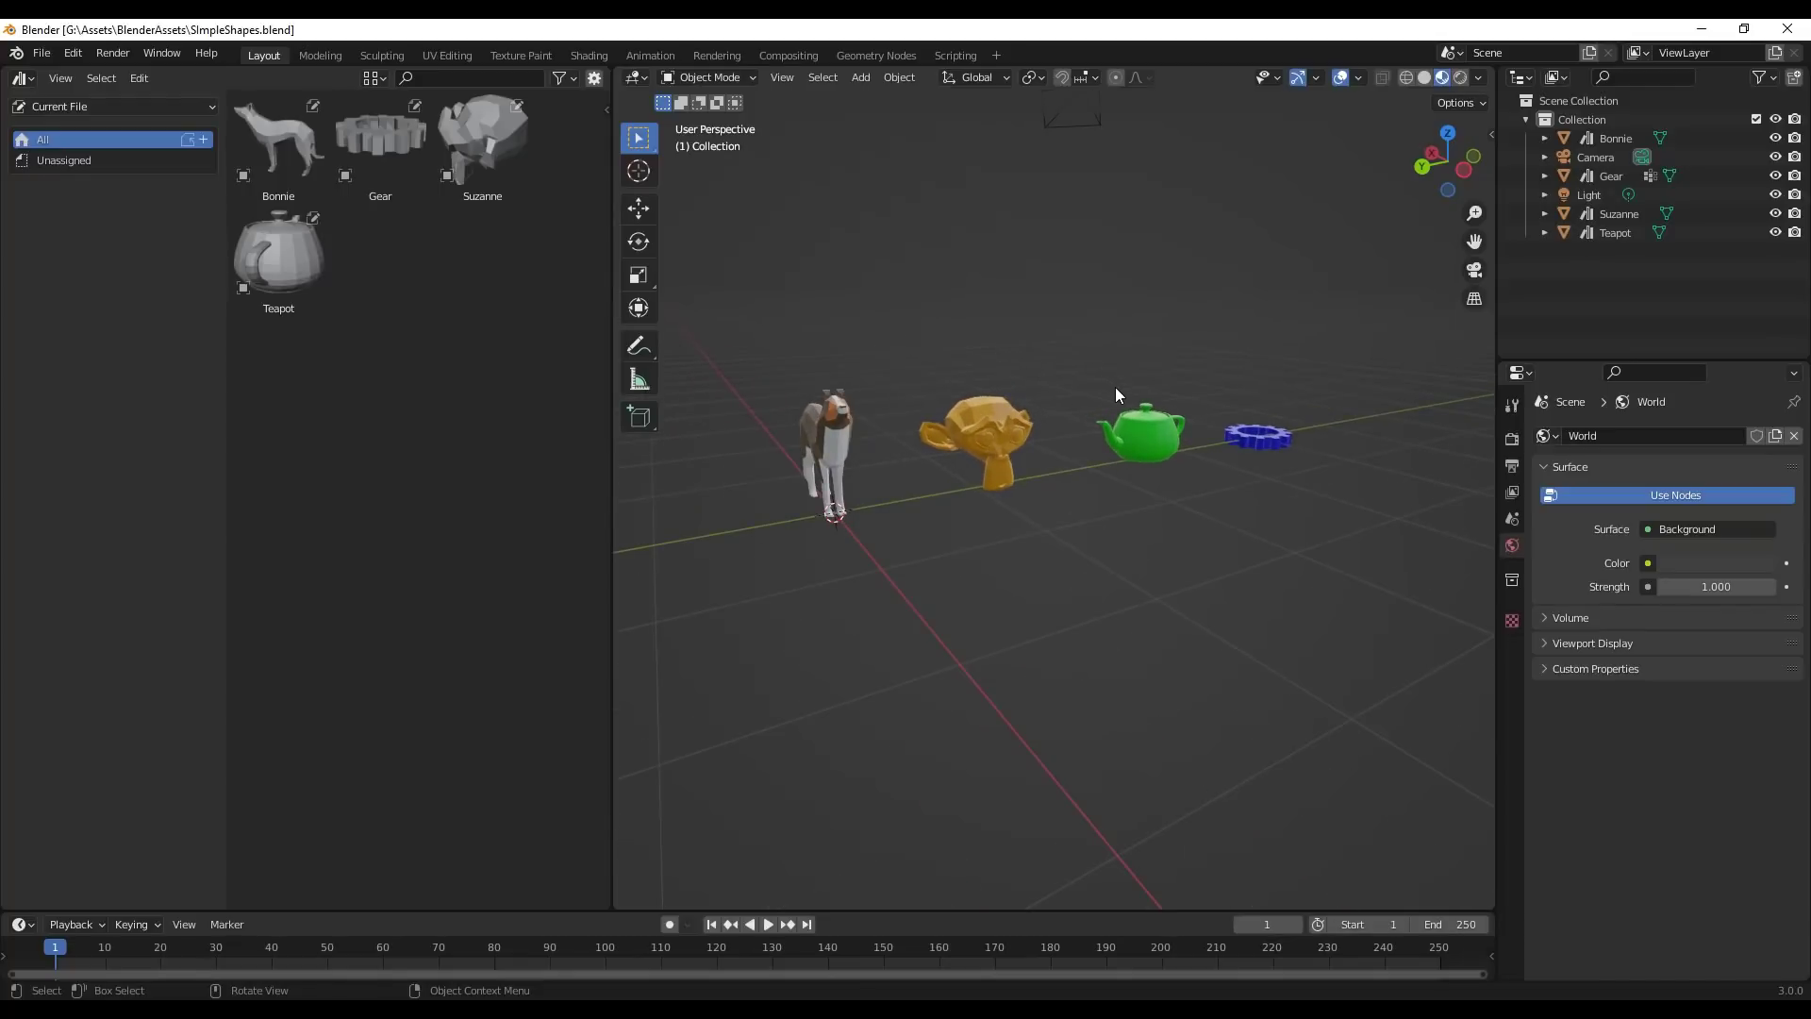
{"action": "left_click", "coordinate": [594, 980]}
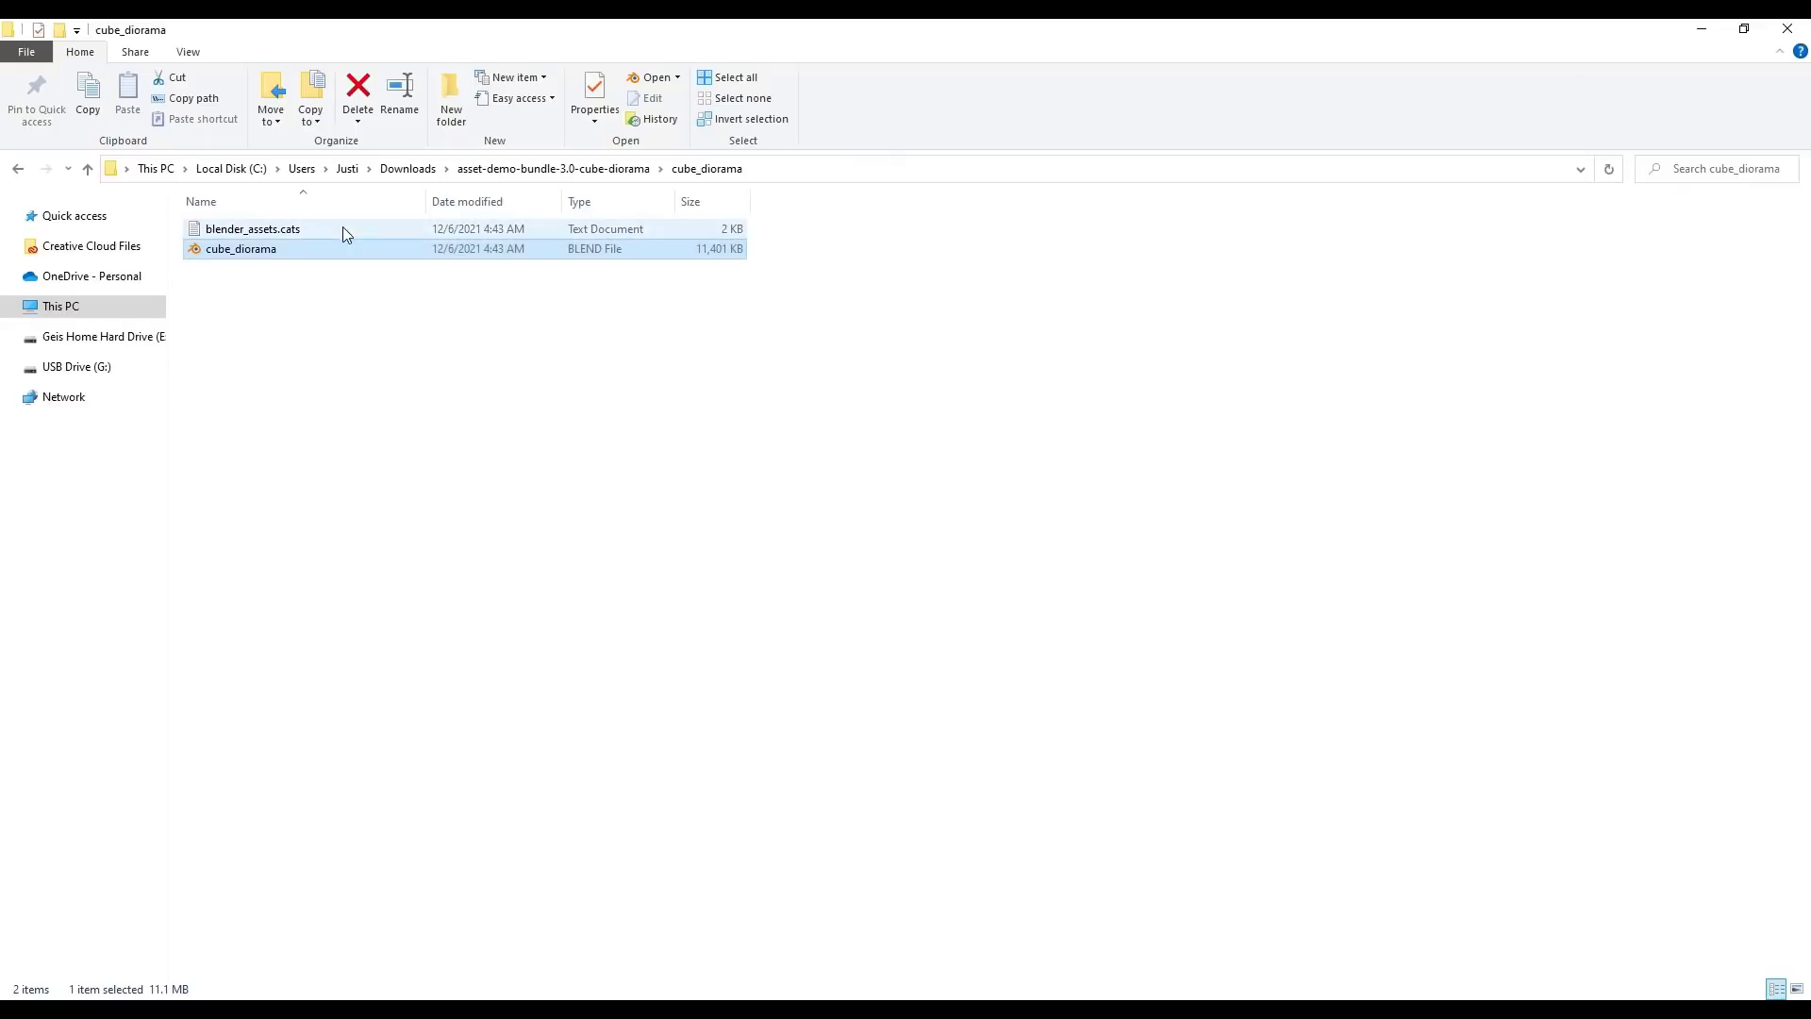
{"action": "right_click", "coordinate": [237, 251]}
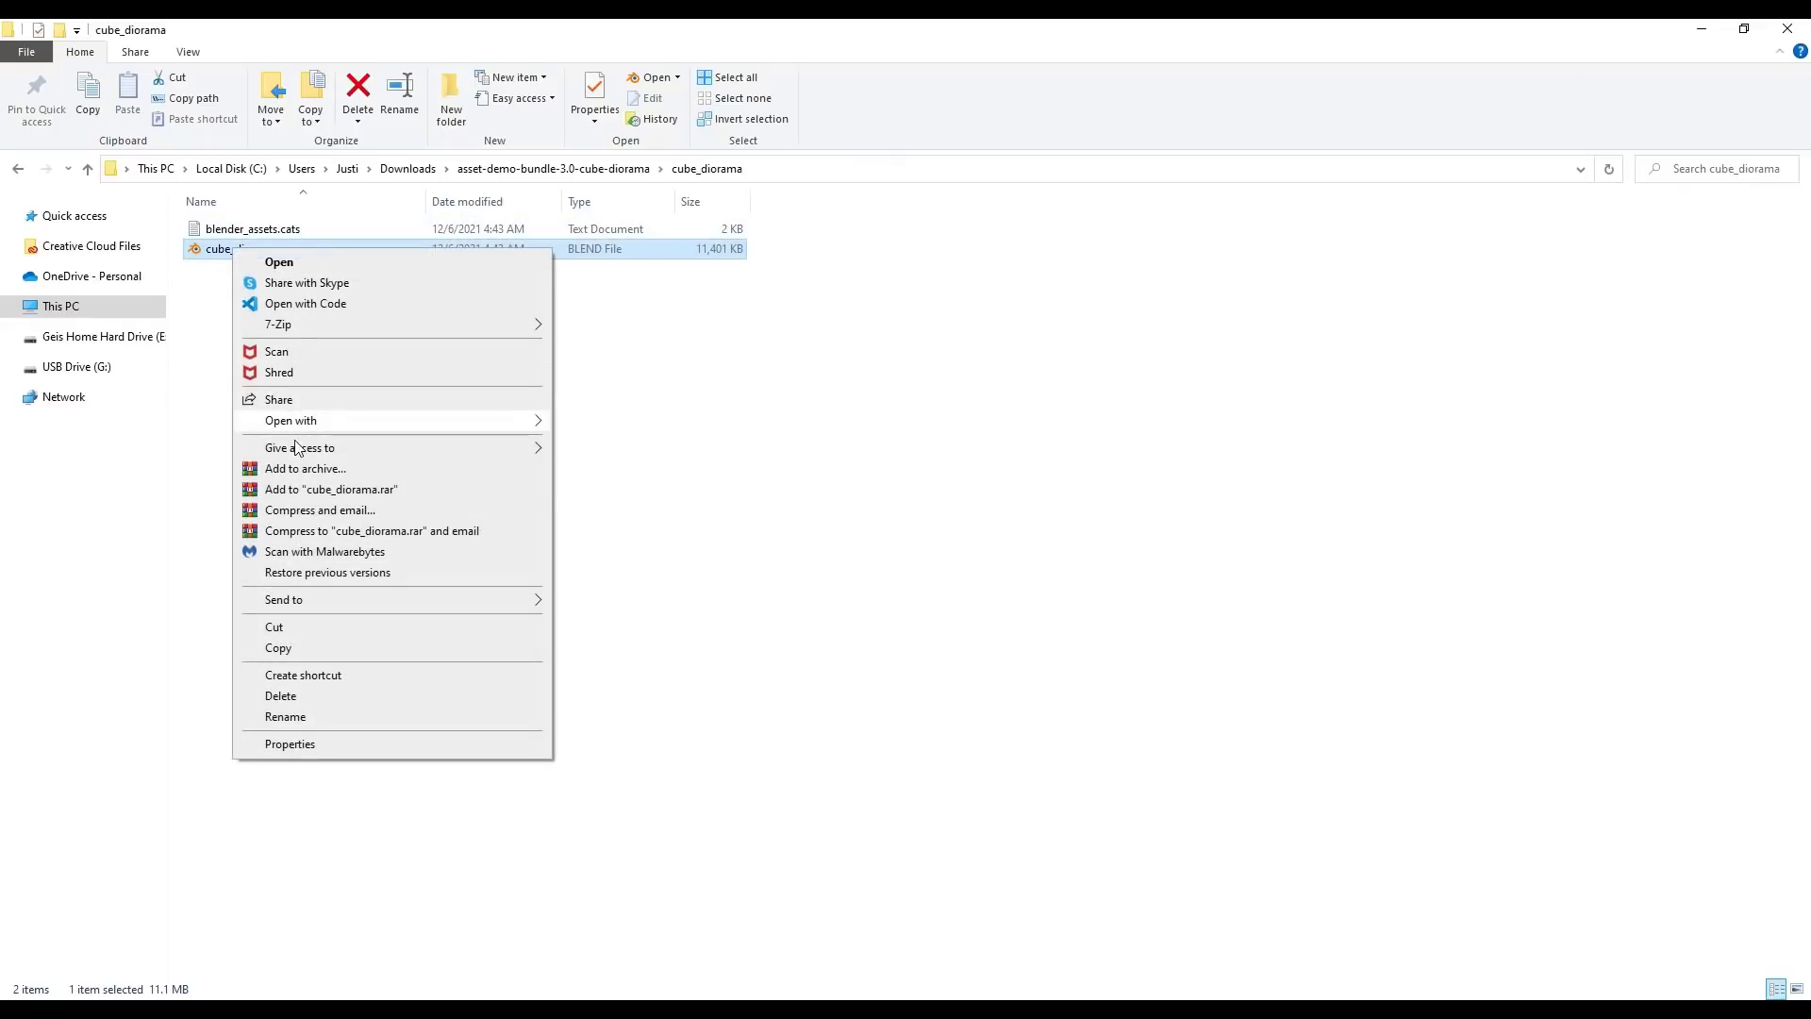
{"action": "left_click", "coordinate": [280, 649]}
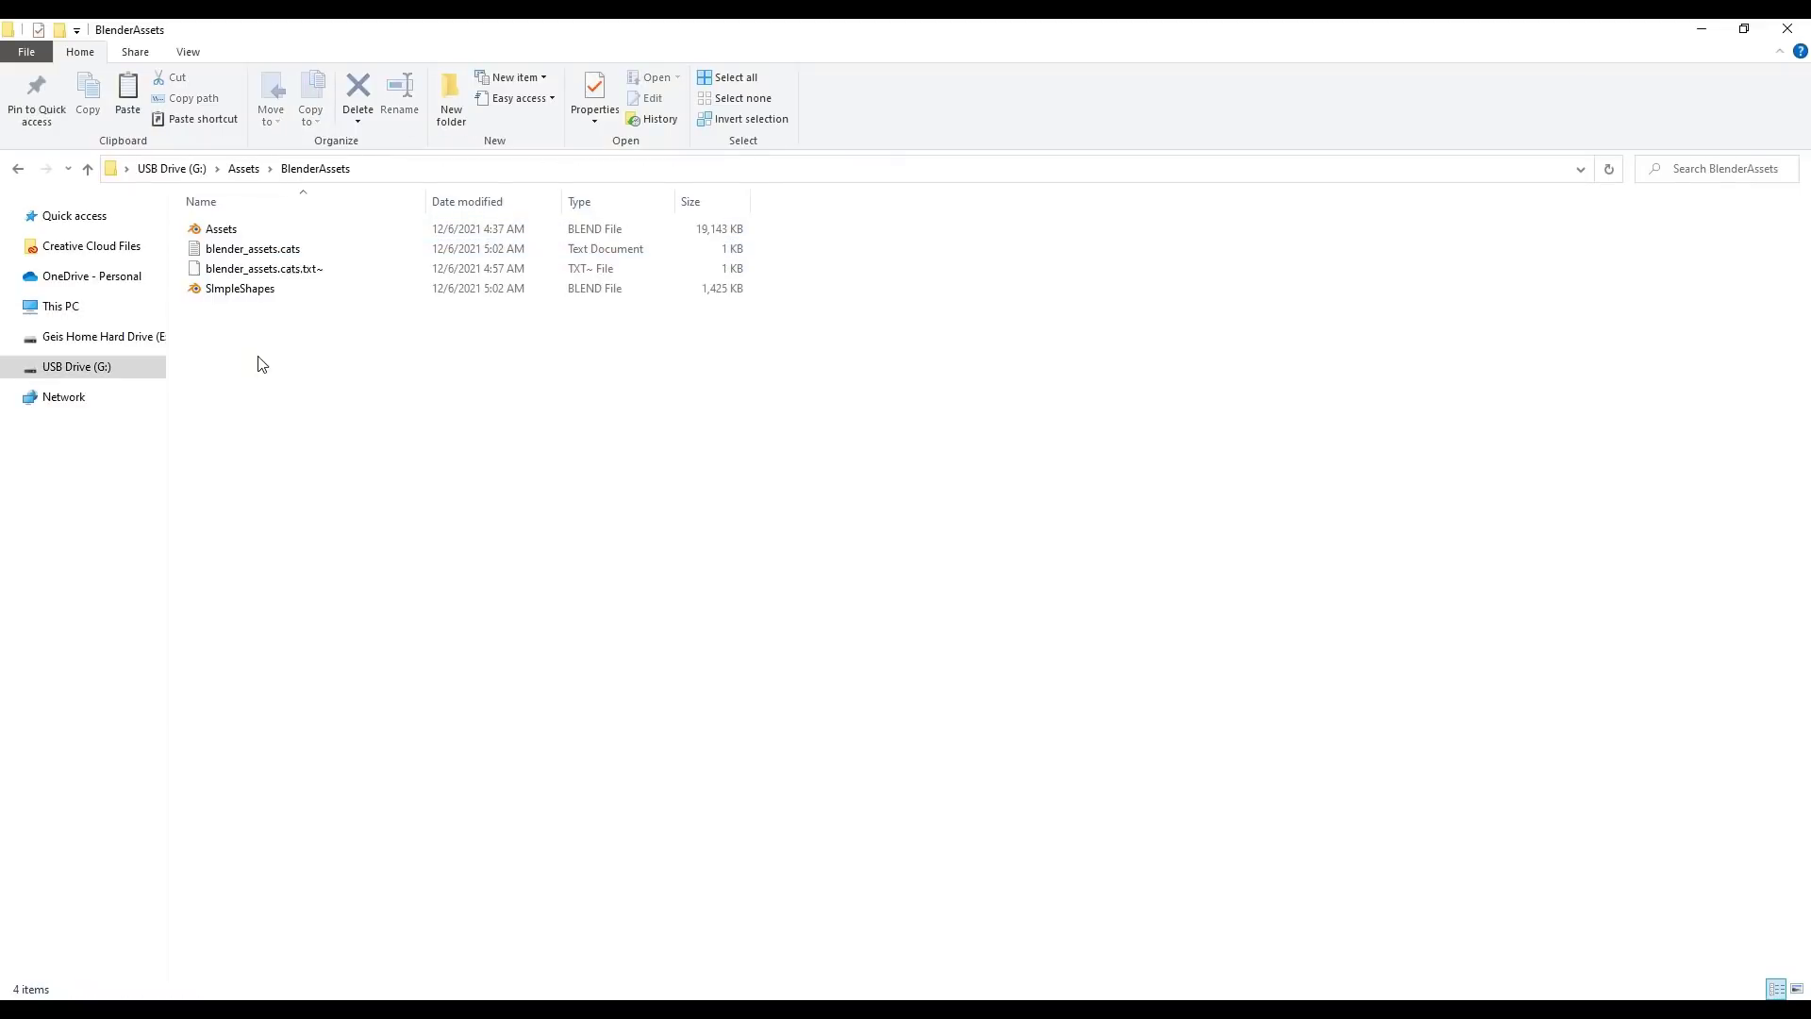
{"action": "right_click", "coordinate": [261, 365]}
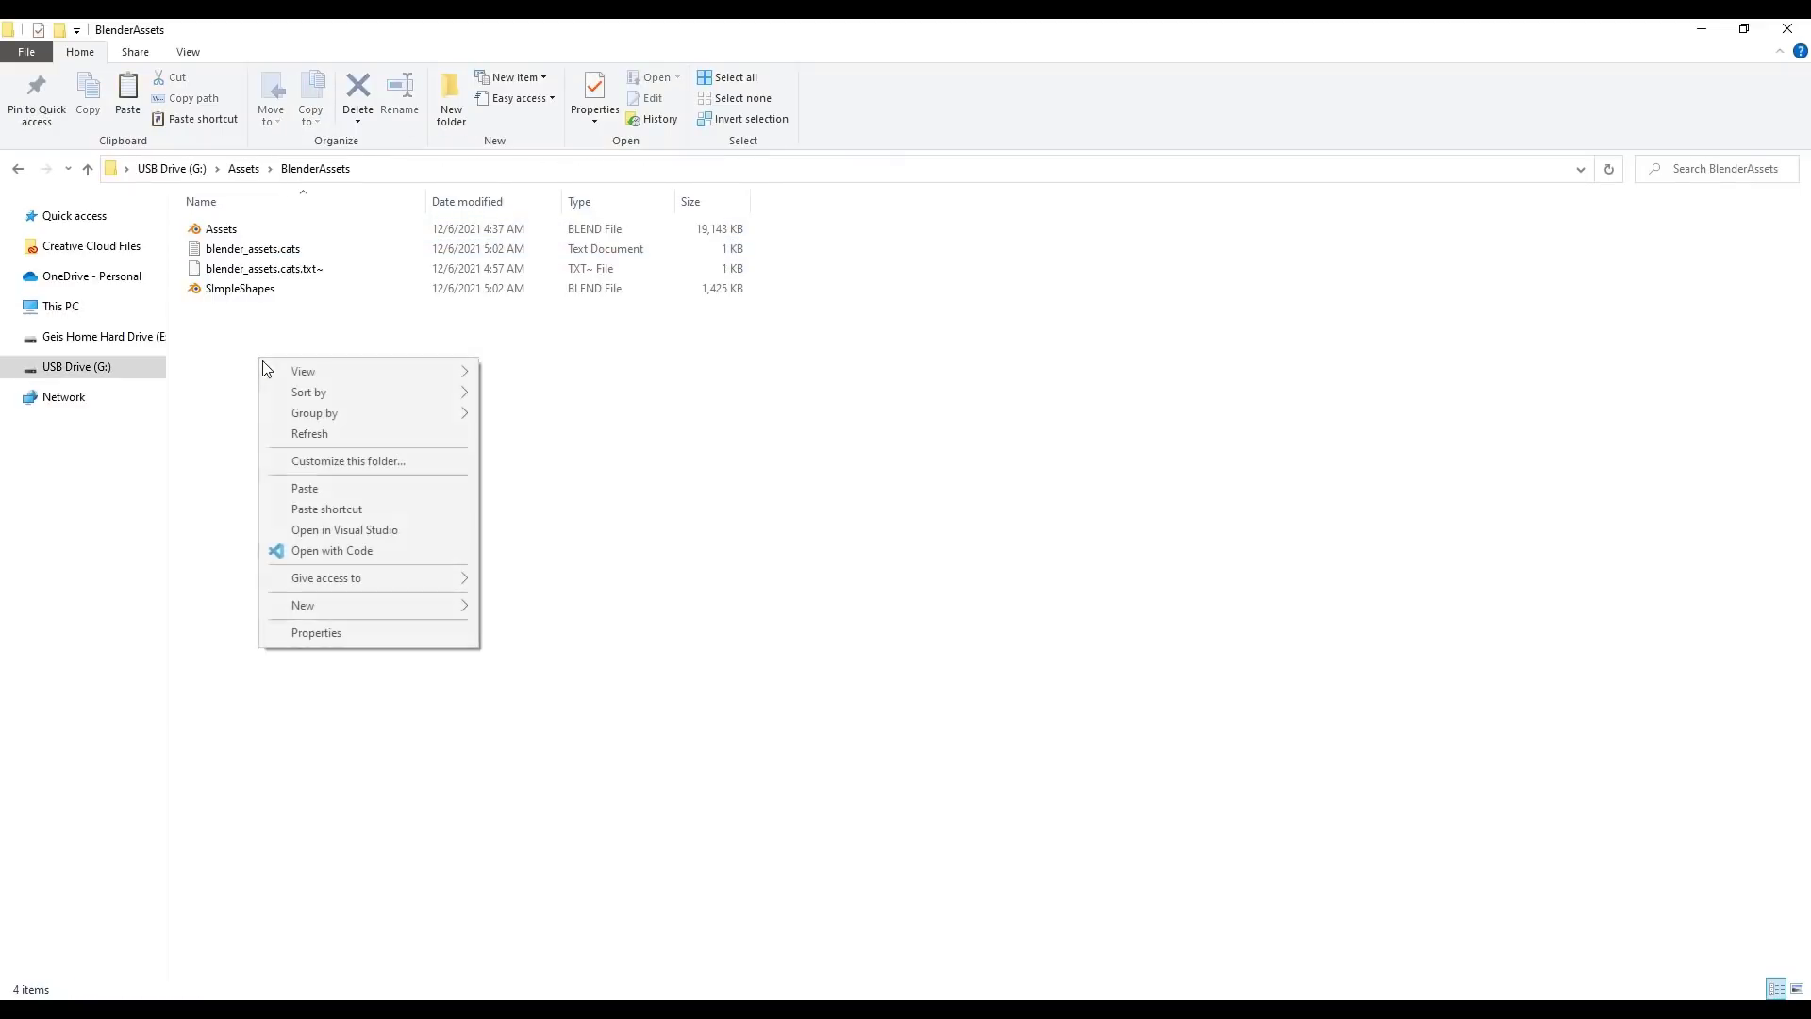
{"action": "left_click", "coordinate": [285, 489]}
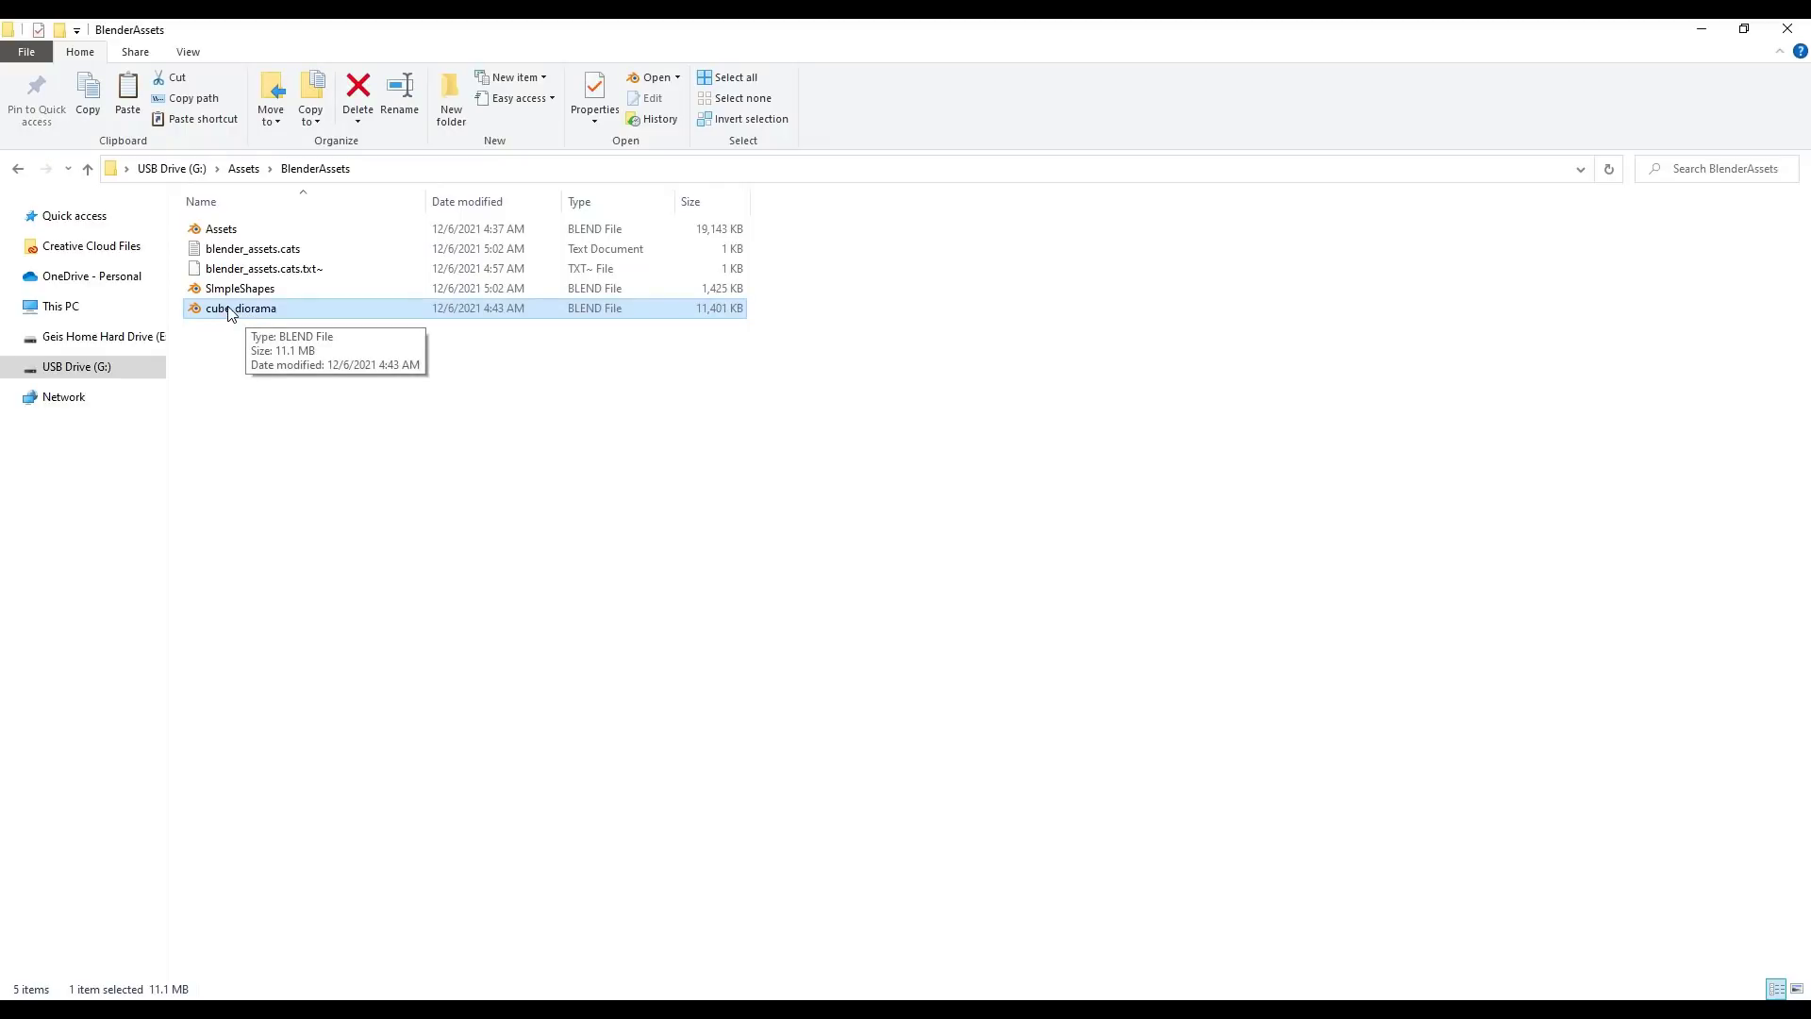
Switch back to the Blender scene with the placed dogs and gear and refresh the asset library.
{"action": "left_click", "coordinate": [1701, 28]}
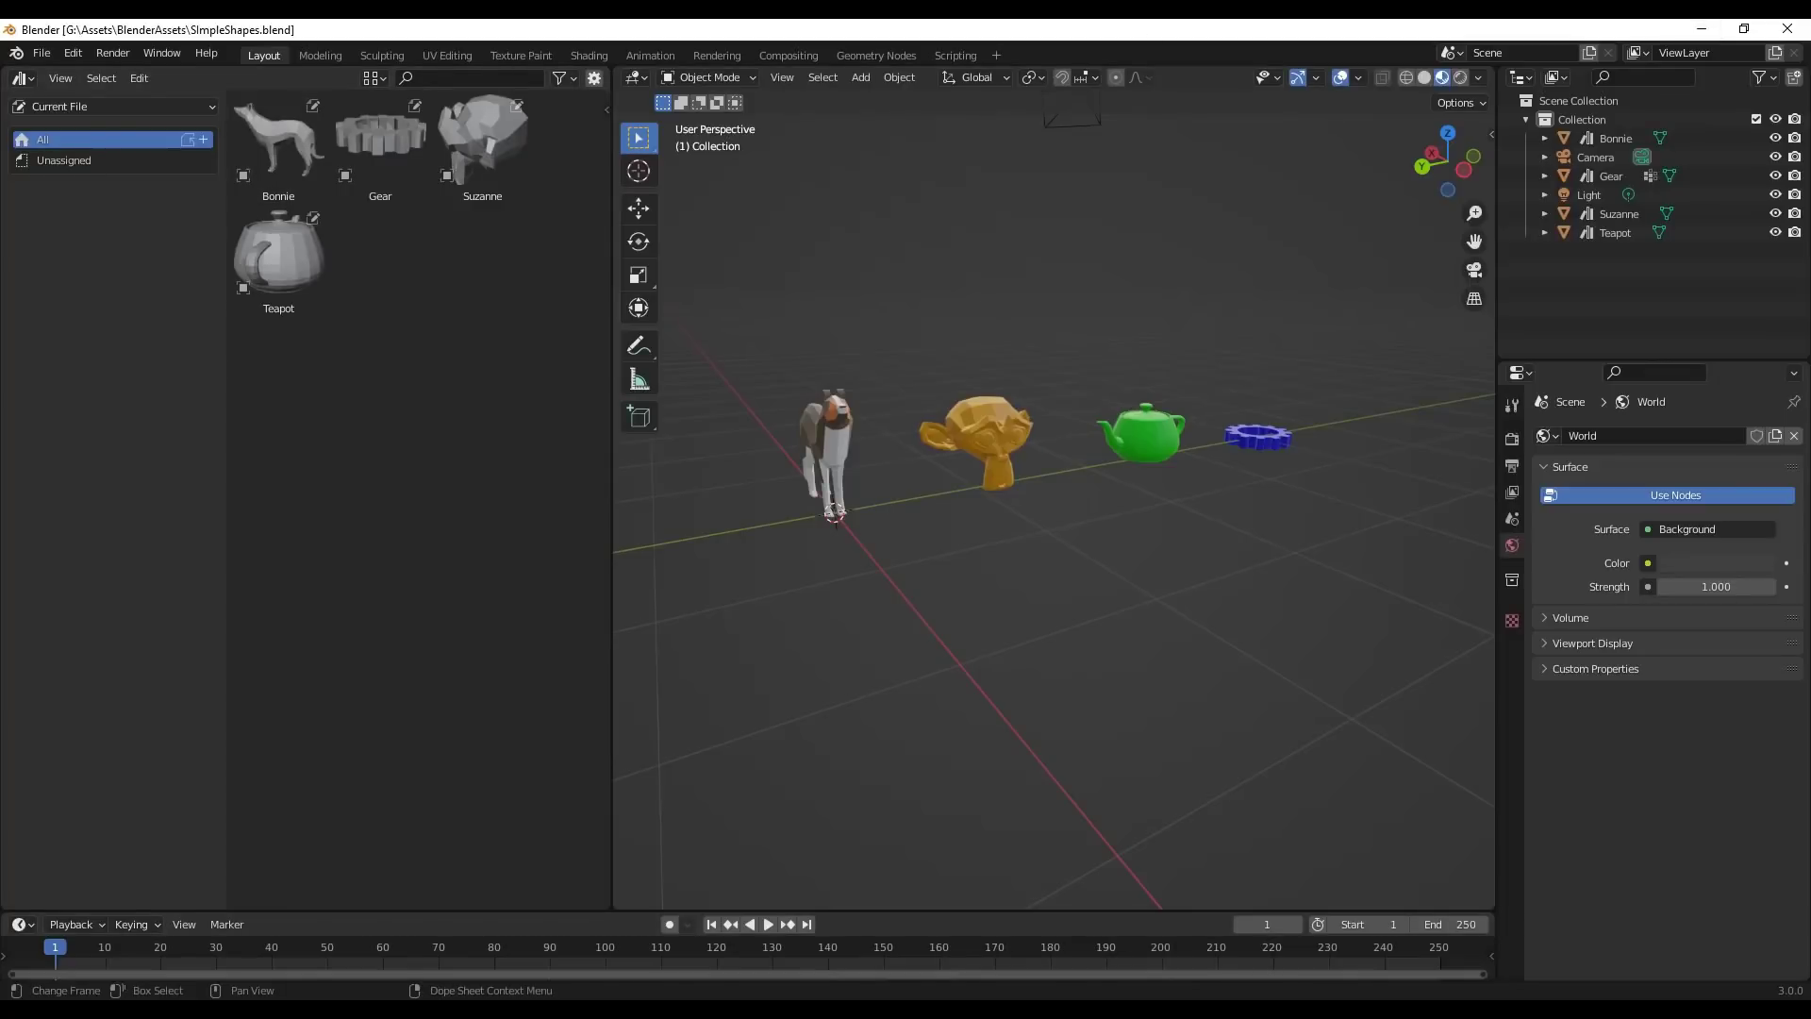
{"action": "mouse_move", "coordinate": [1448, 1009]}
{"action": "left_click", "coordinate": [1531, 948]}
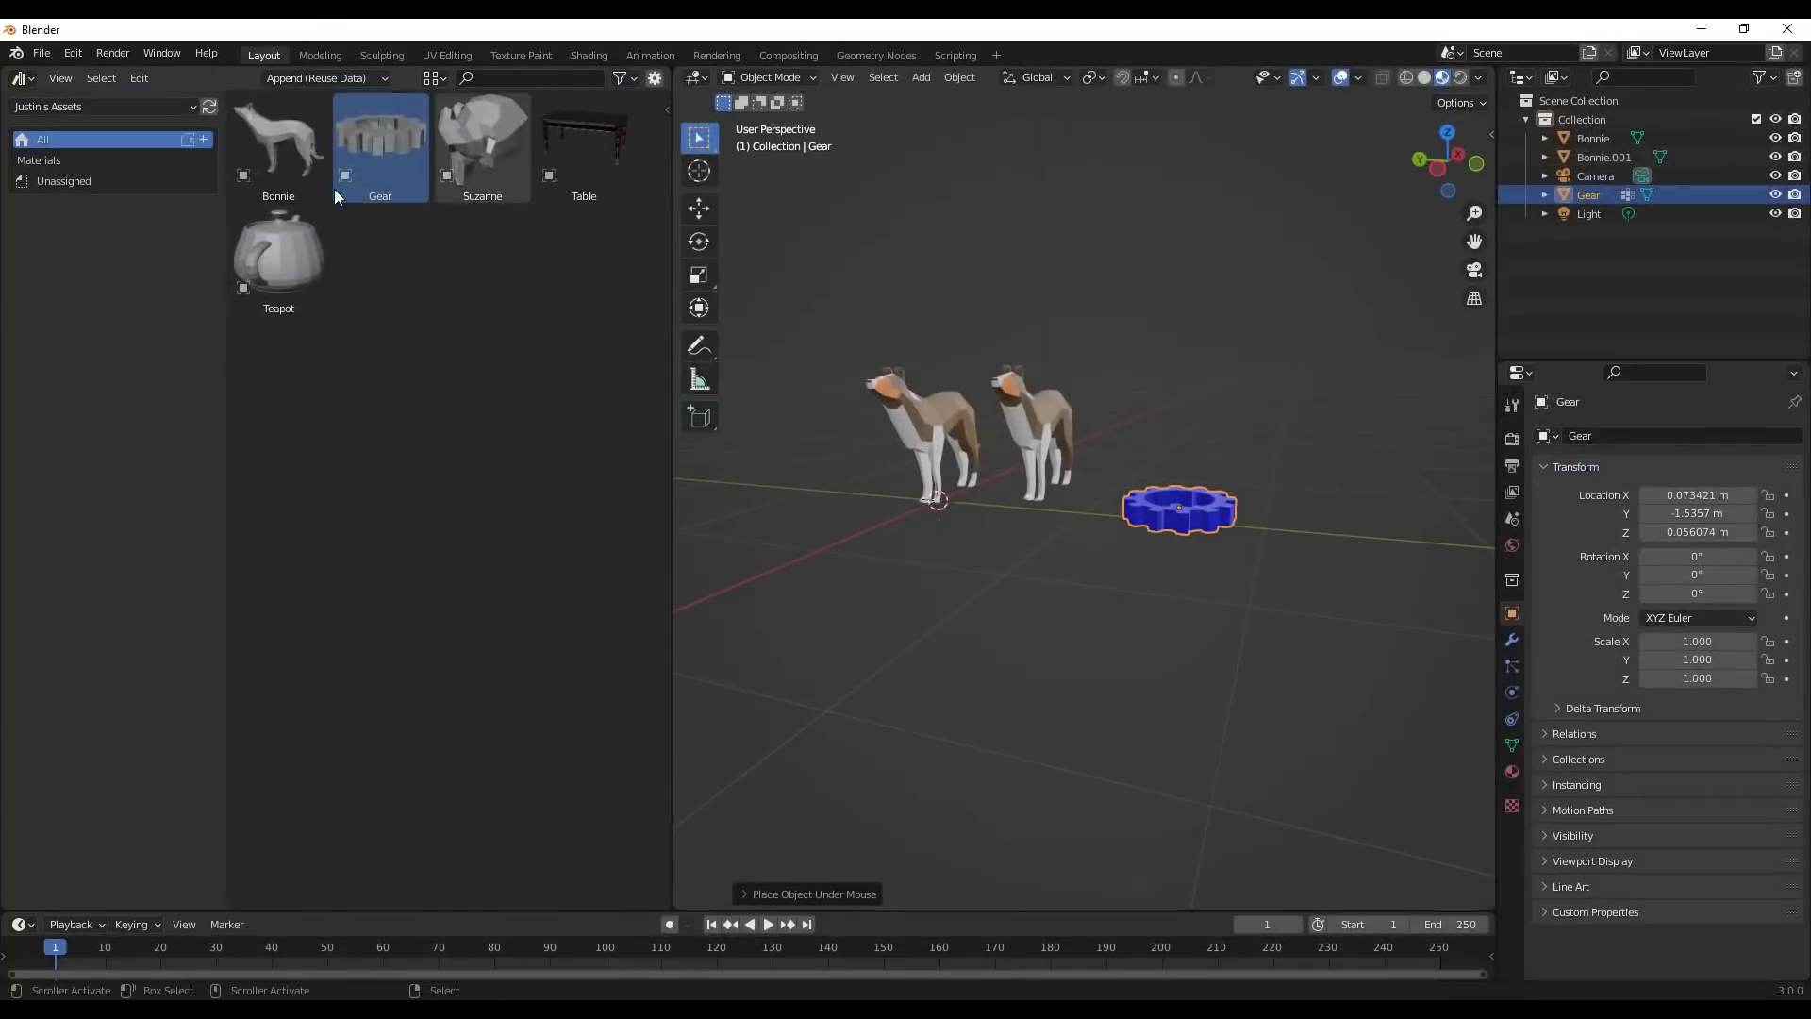
{"action": "left_click", "coordinate": [210, 108]}
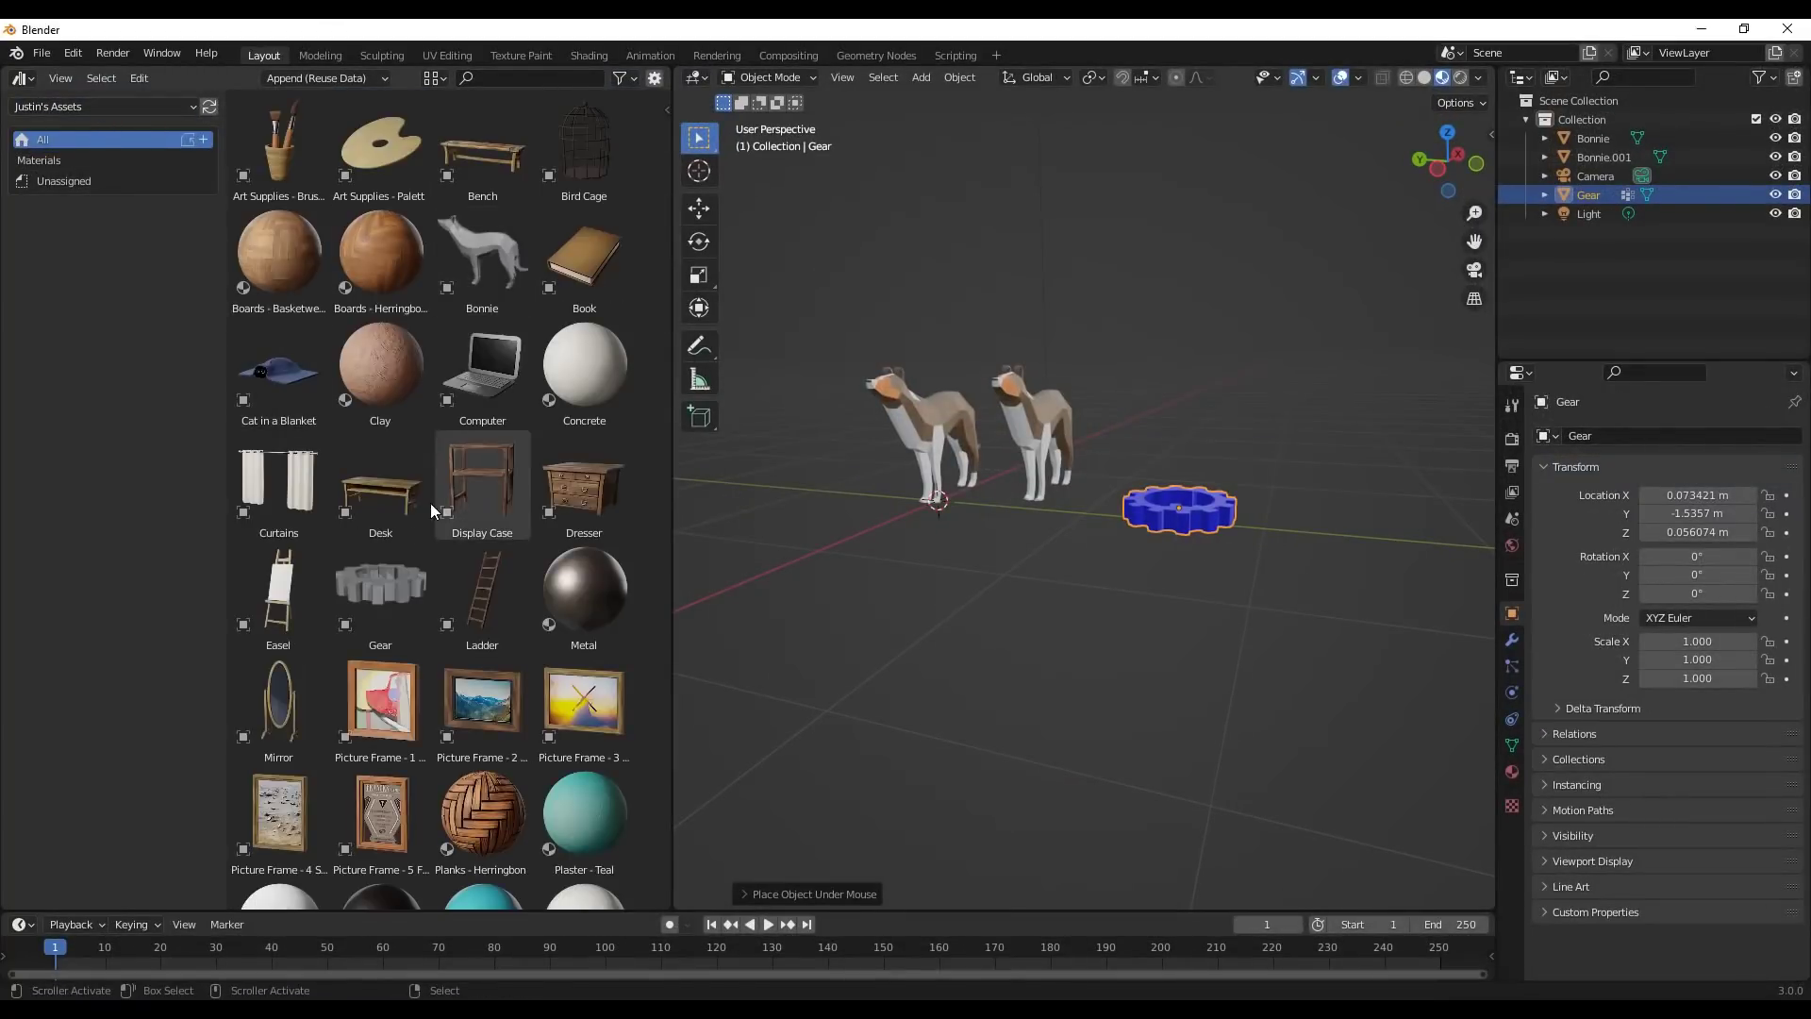
{"action": "left_click", "coordinate": [98, 107]}
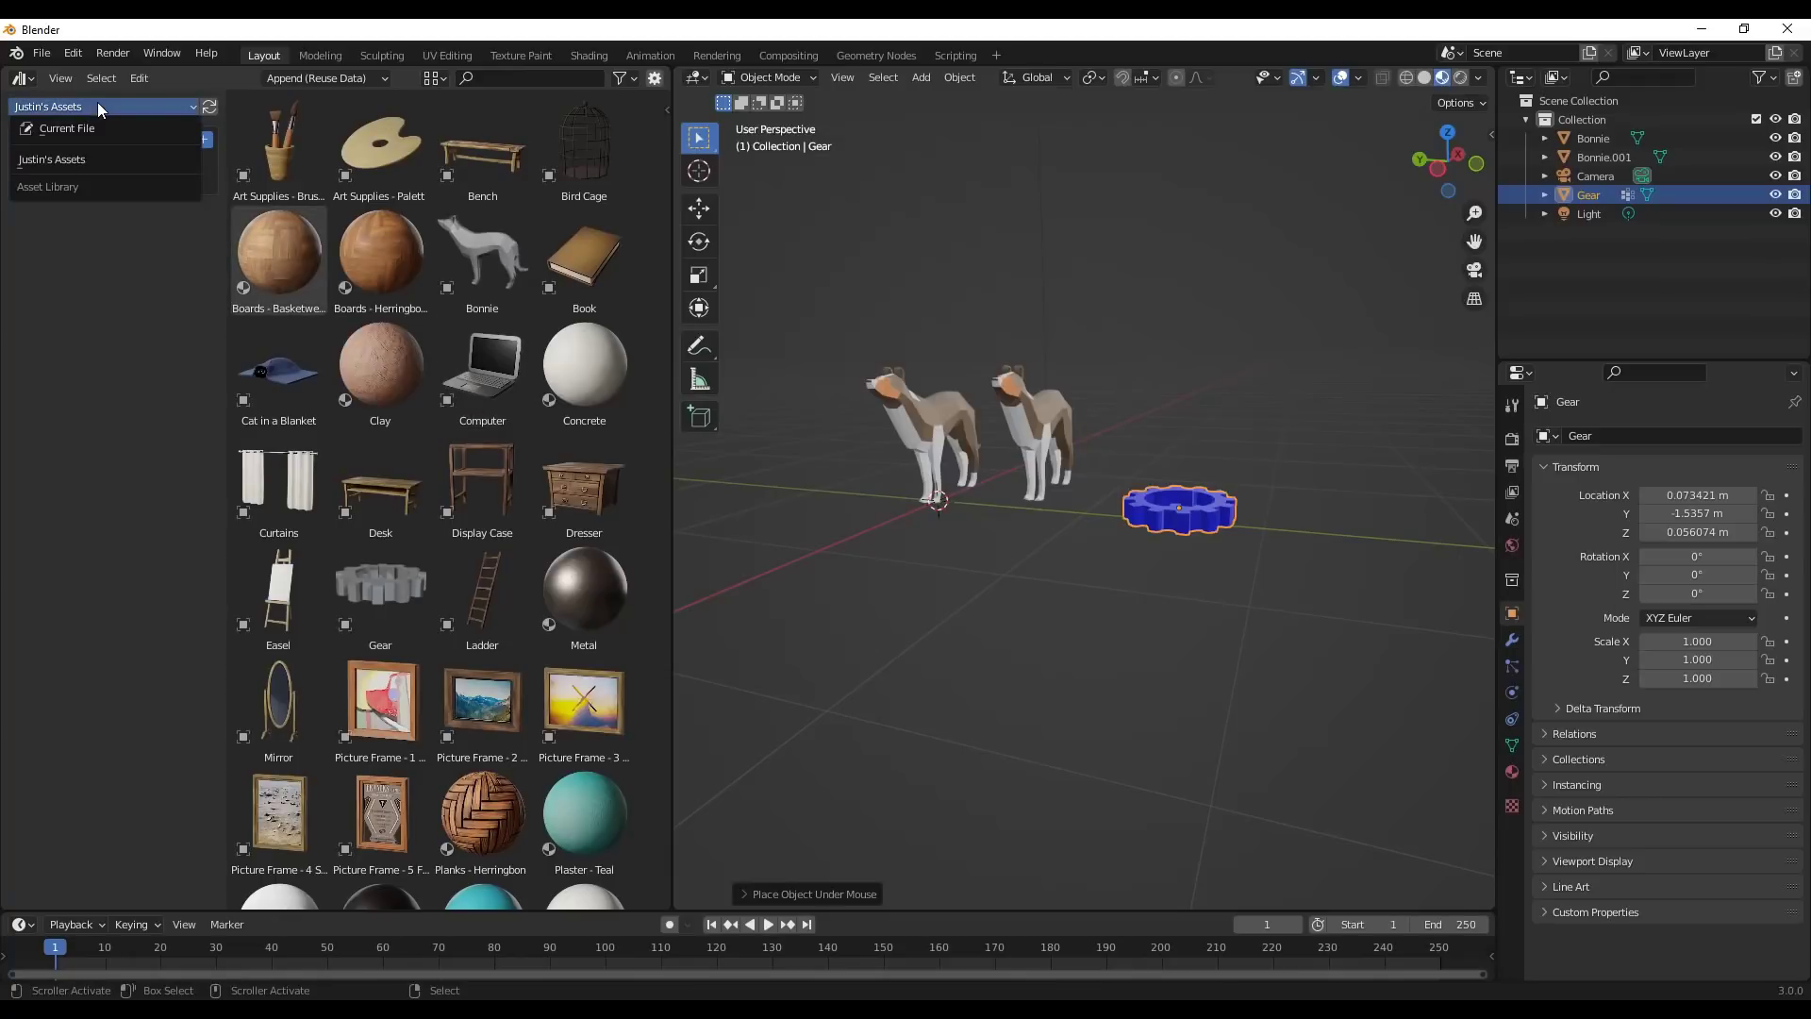
{"action": "left_click", "coordinate": [98, 102]}
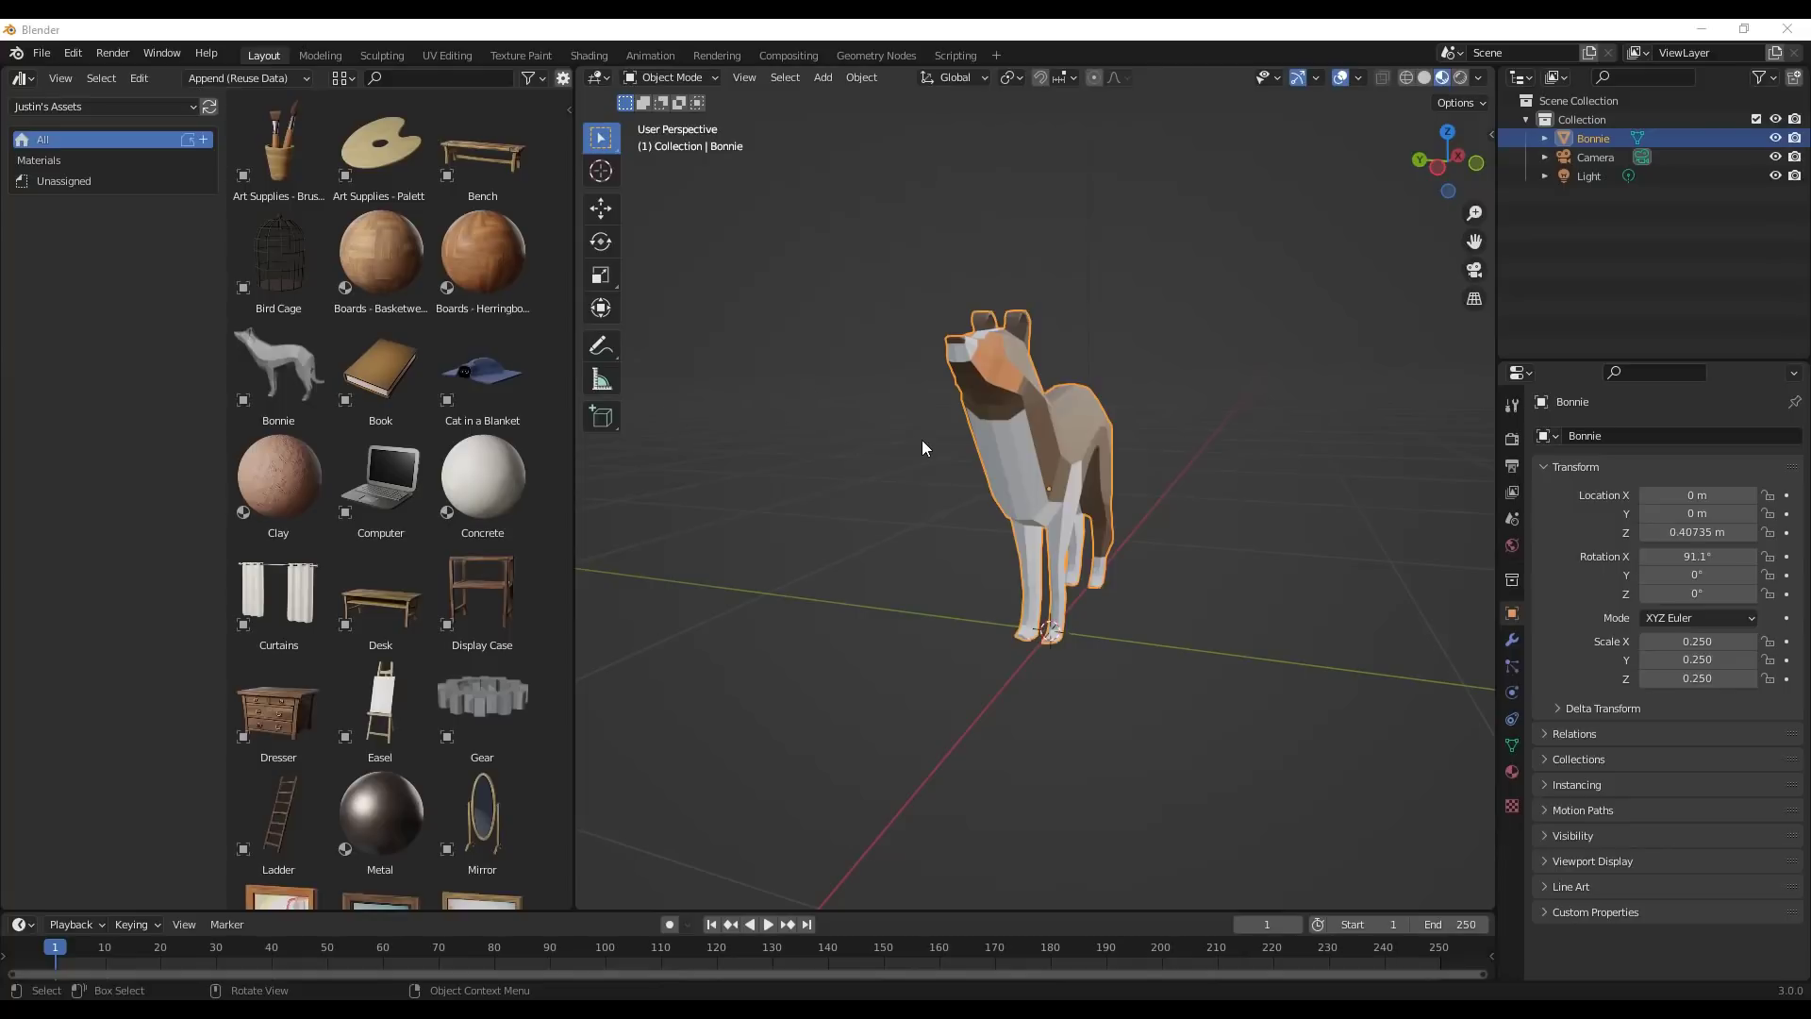
{"action": "left_click", "coordinate": [278, 256]}
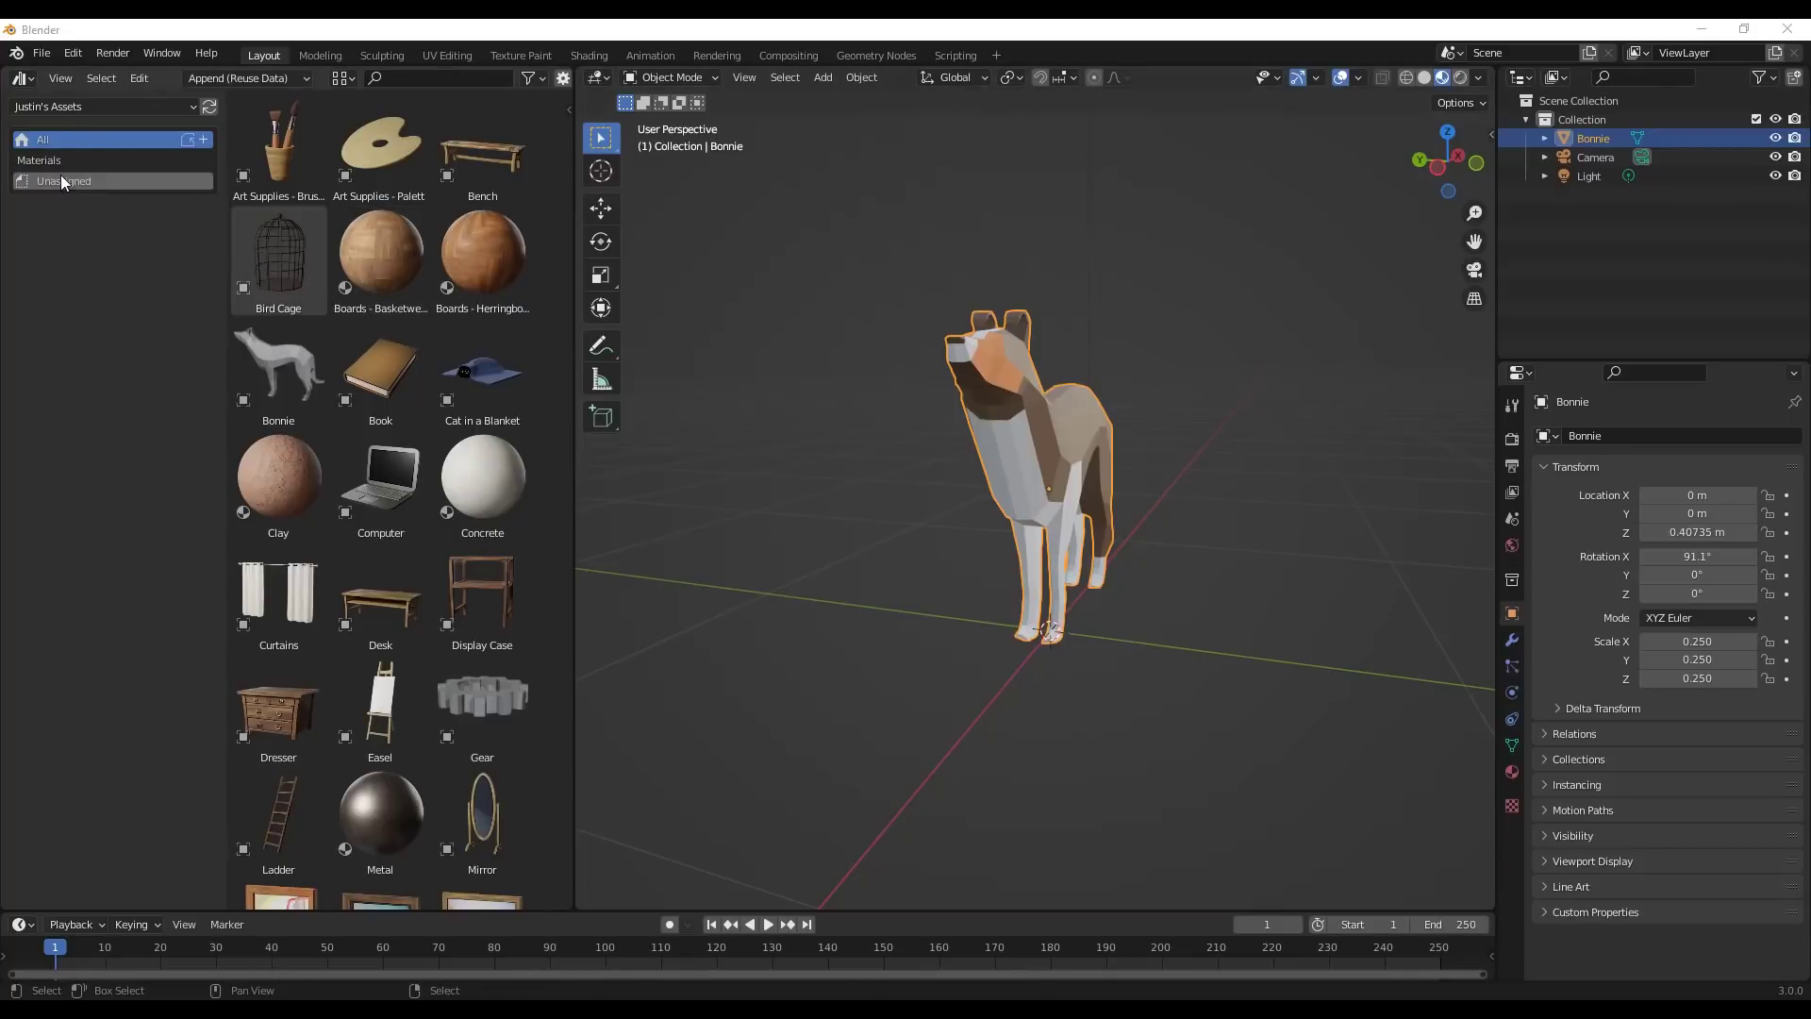
{"action": "left_click", "coordinate": [382, 256]}
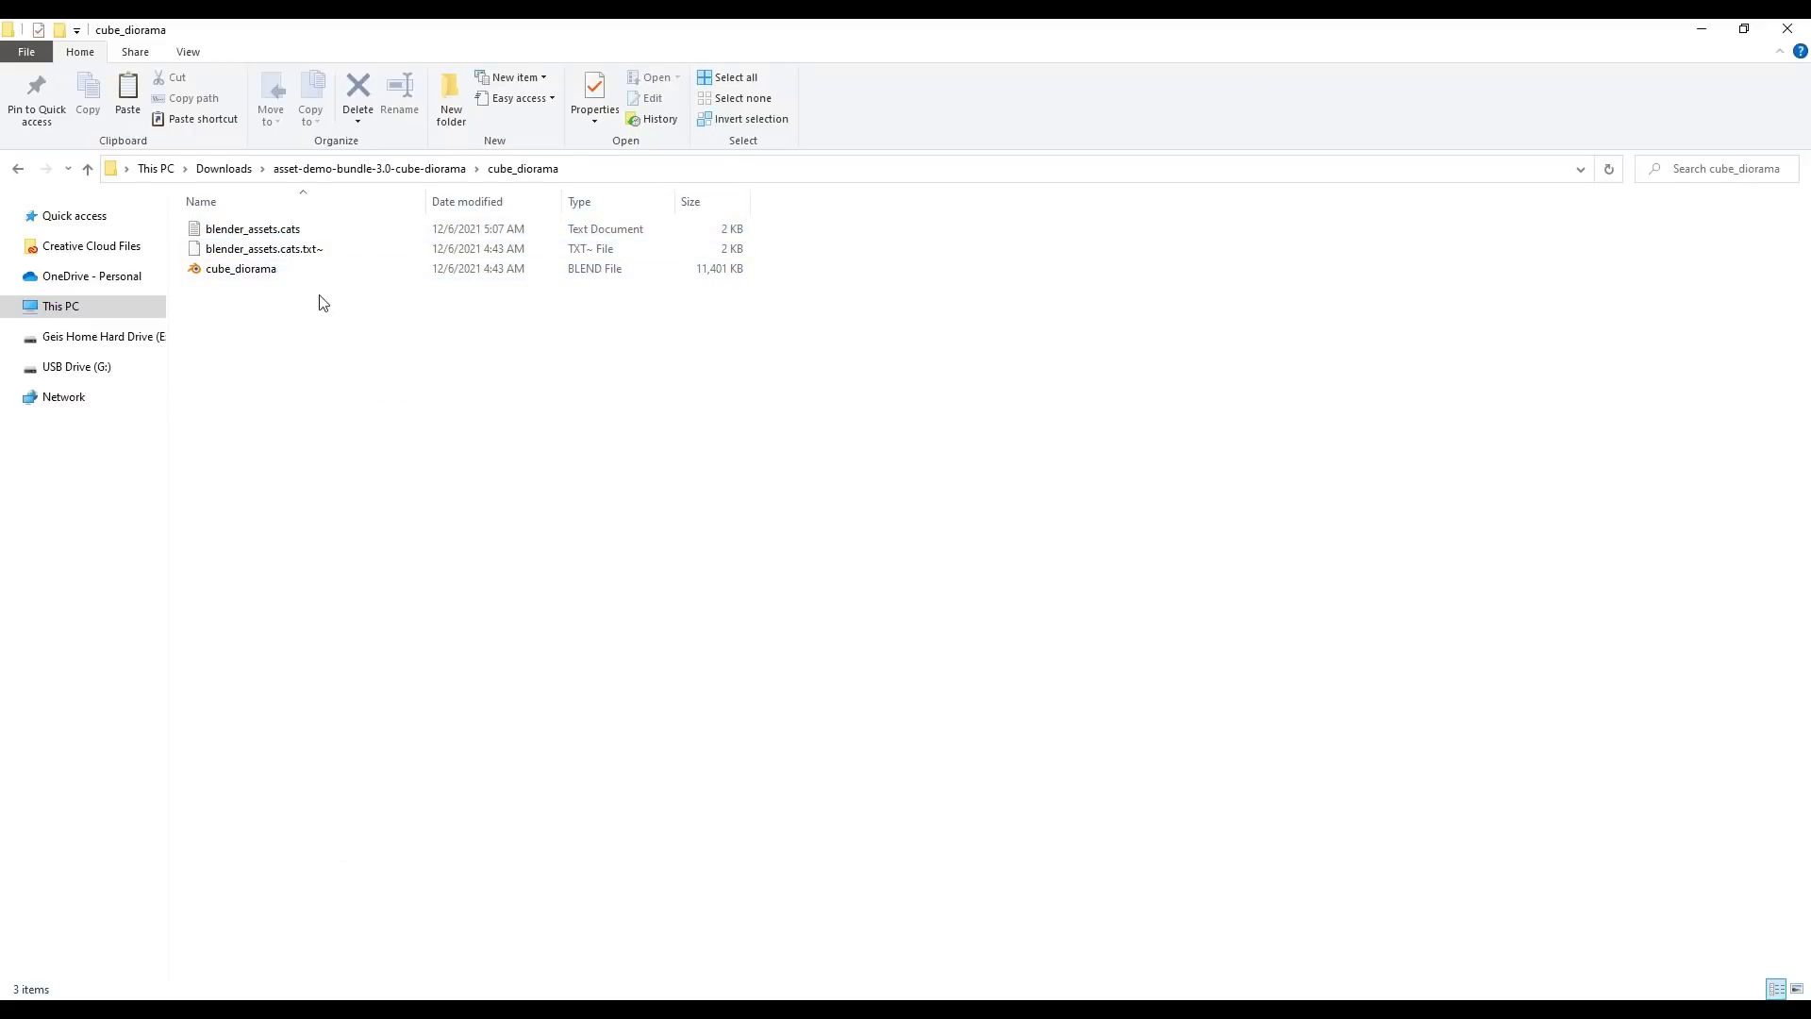
Open the blender_assets.cats text file in the downloaded cube_diorama folder and examine its catalog definitions.
{"action": "double_click", "coordinate": [303, 229]}
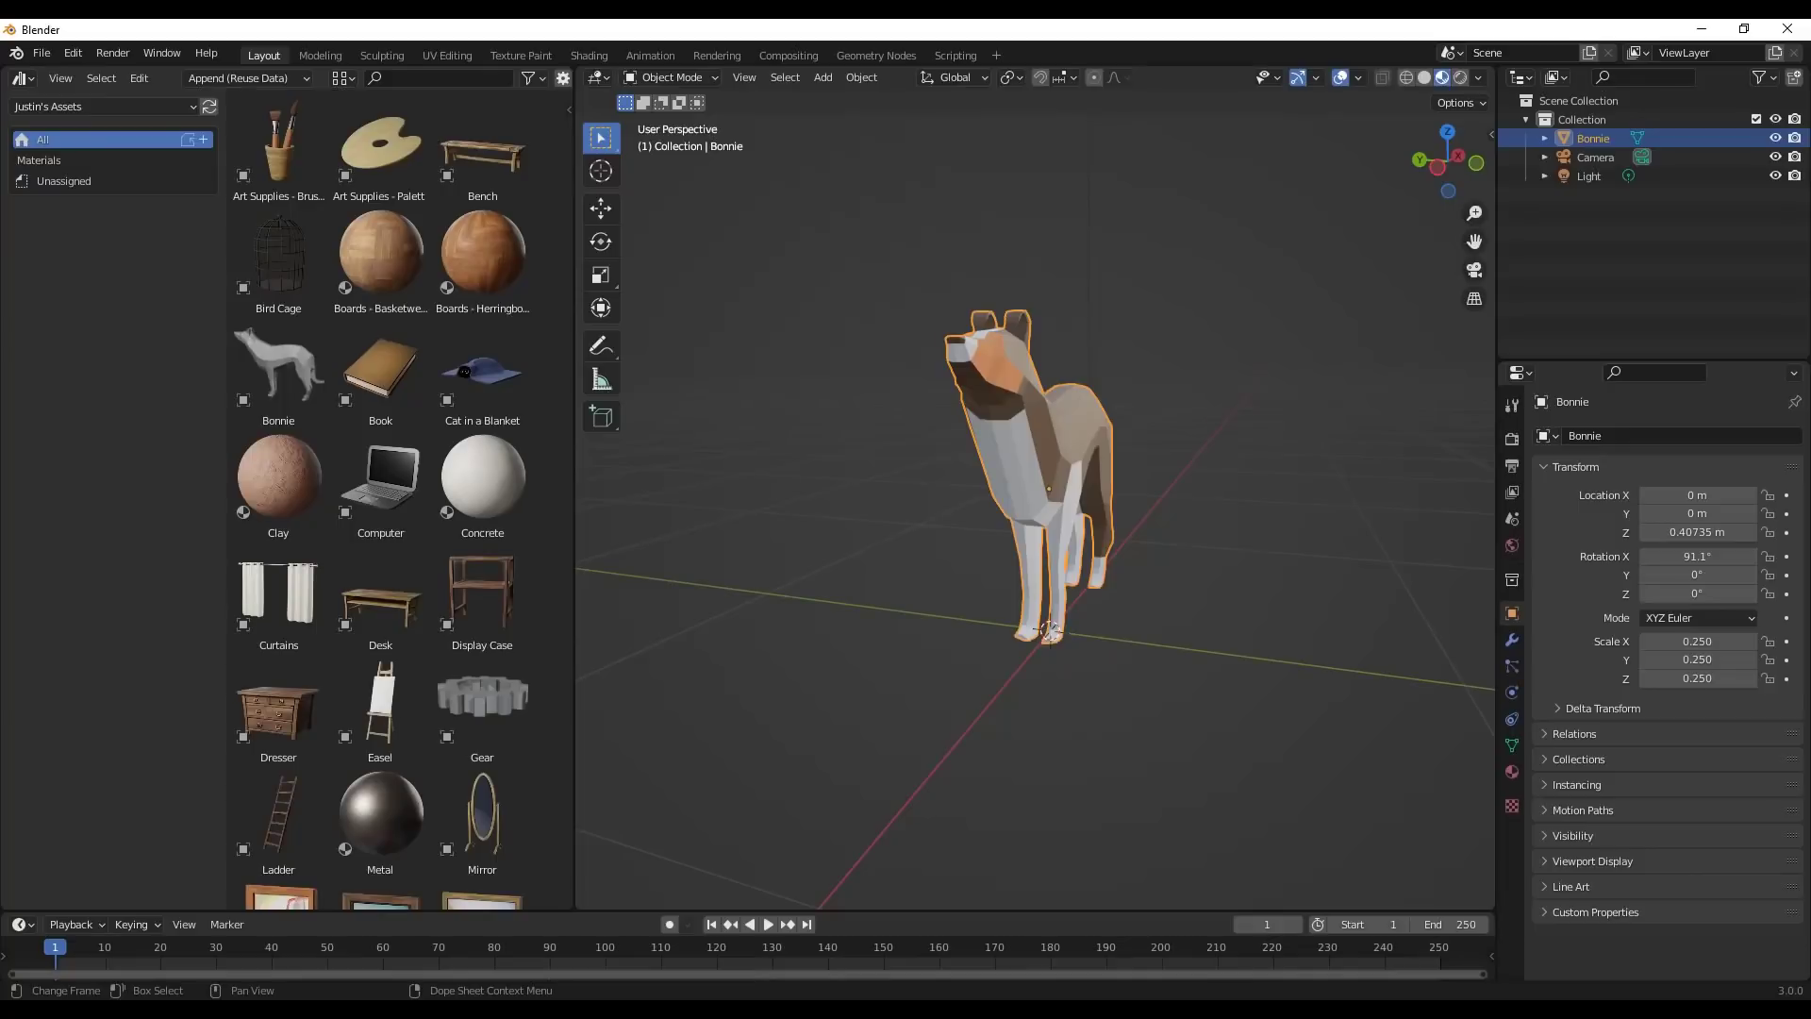
{"action": "left_click", "coordinate": [278, 368]}
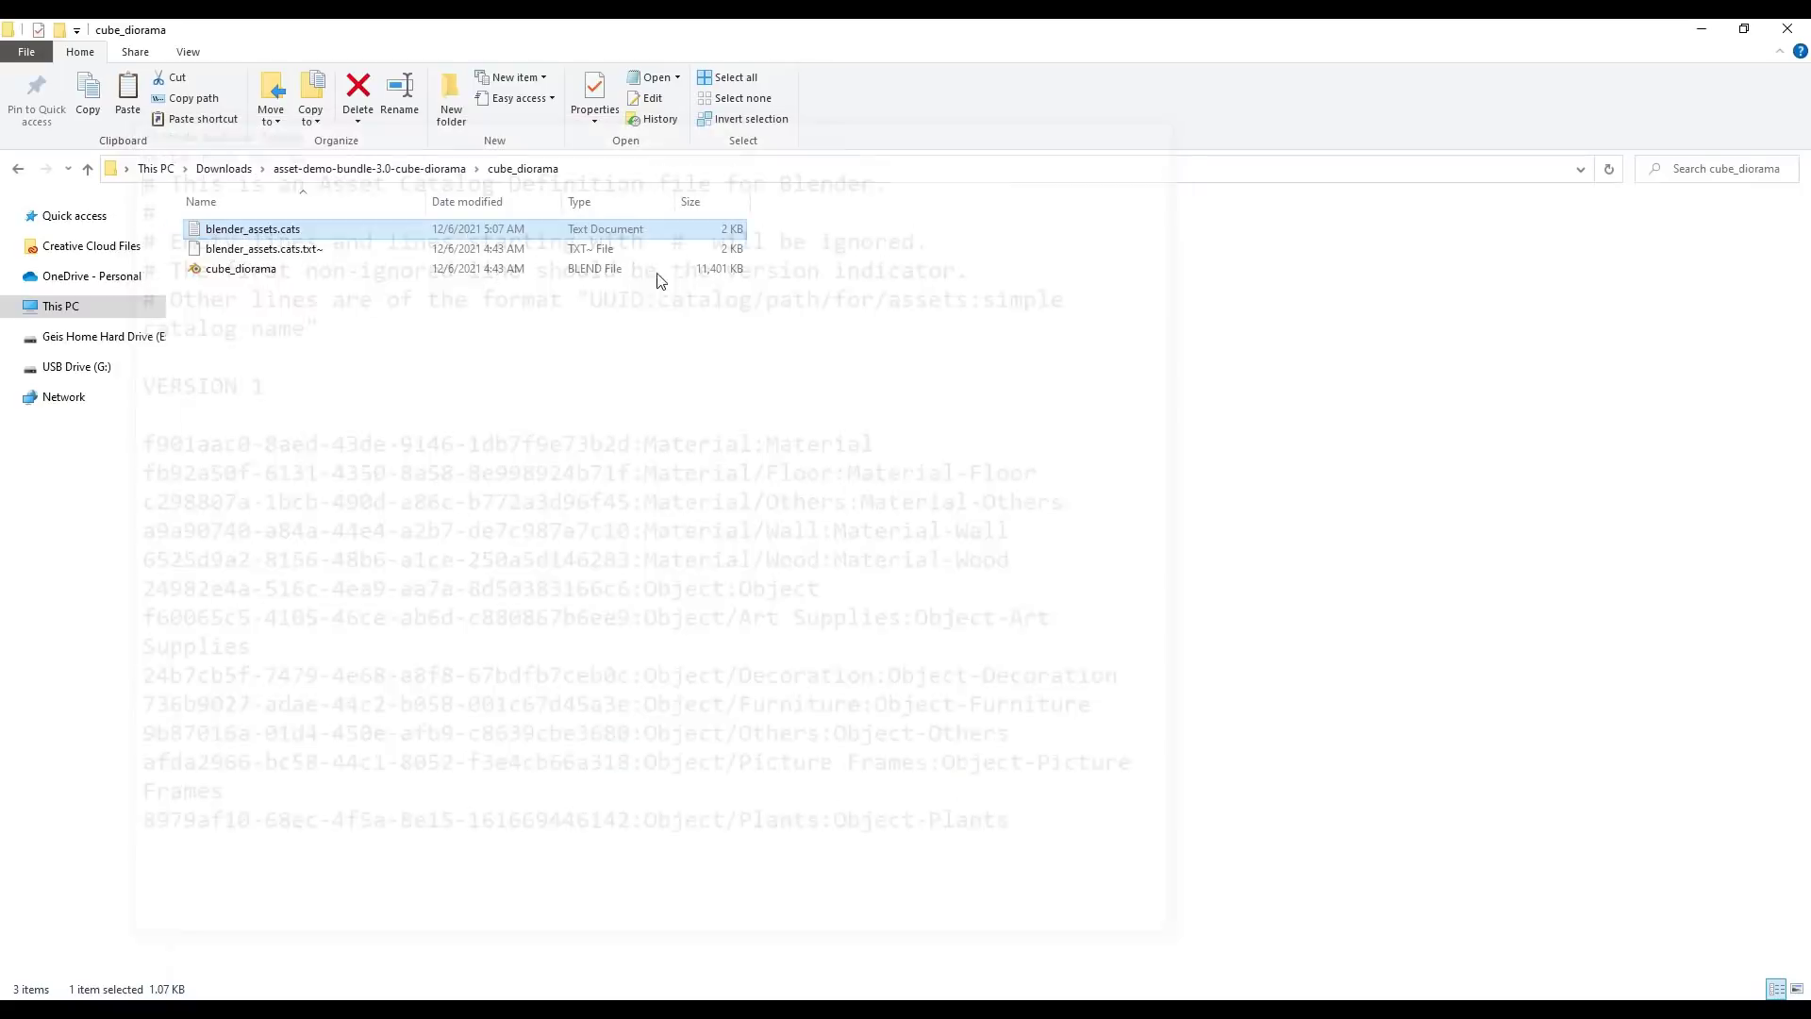
Copy blender_assets.cats from the cube_diorama folder into BlenderAssets, replacing the existing file, and open the copy.
{"action": "right_click", "coordinate": [250, 230]}
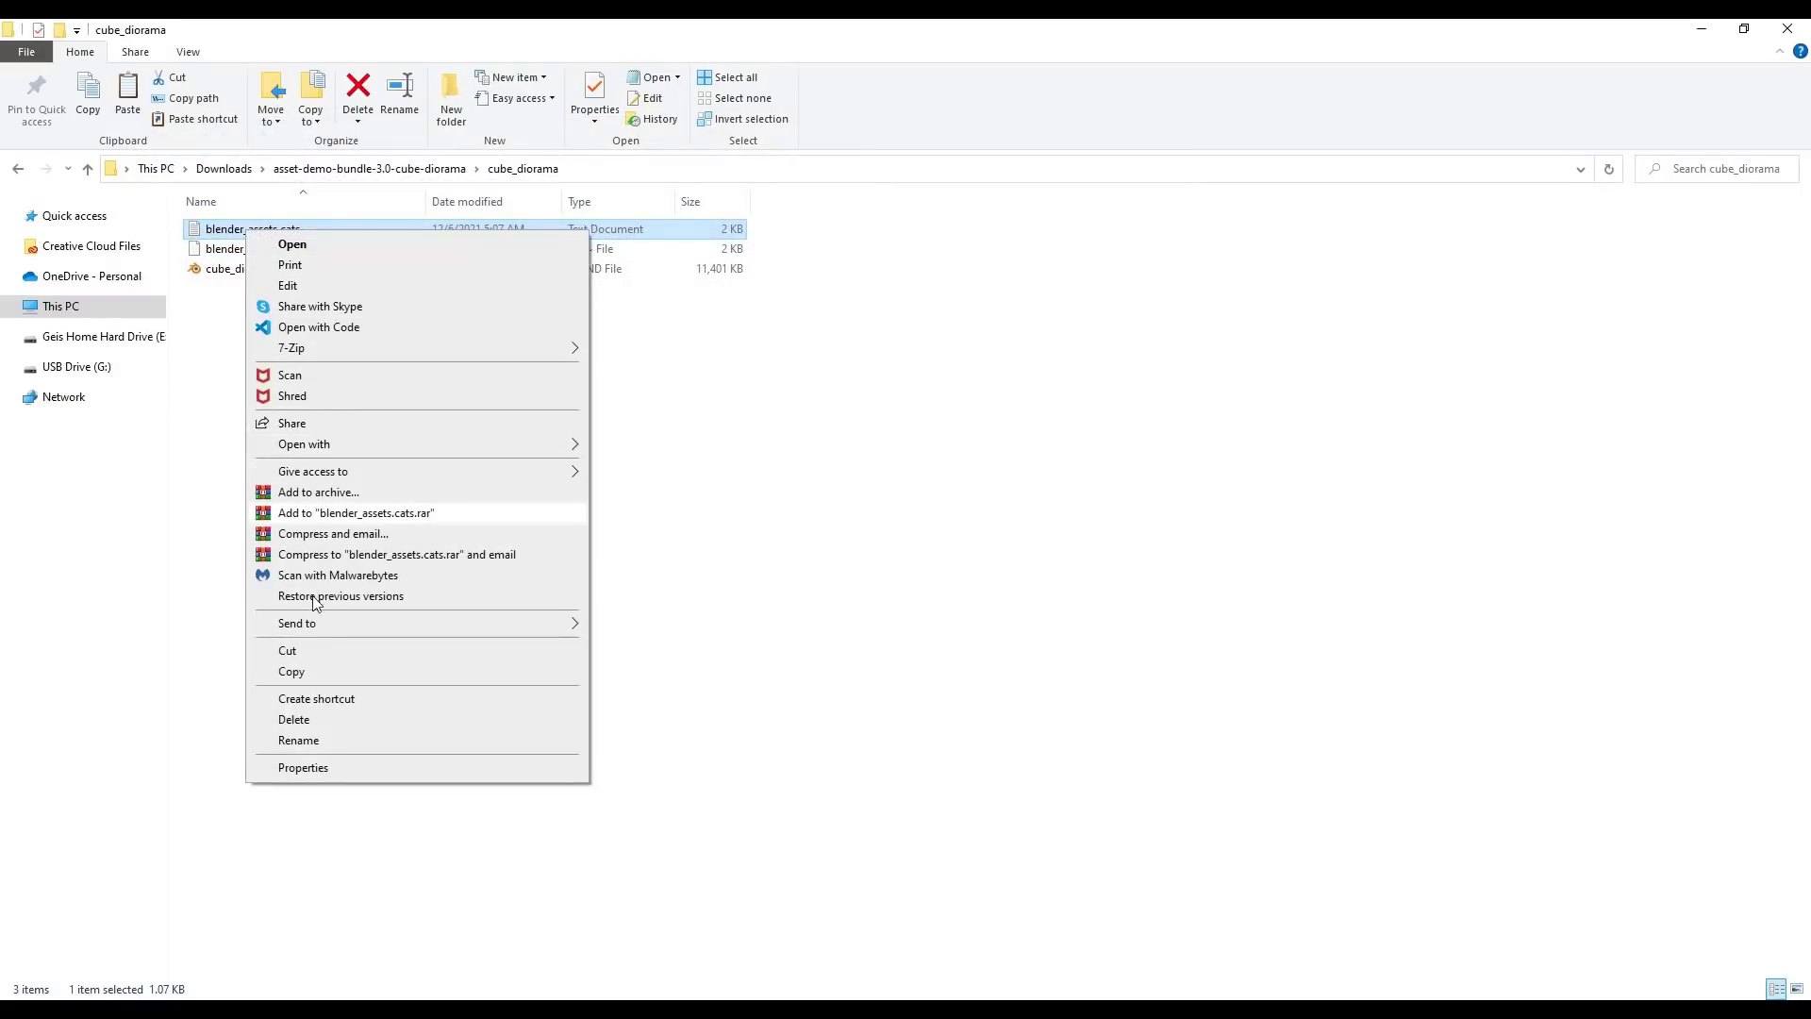
{"action": "left_click", "coordinate": [292, 671]}
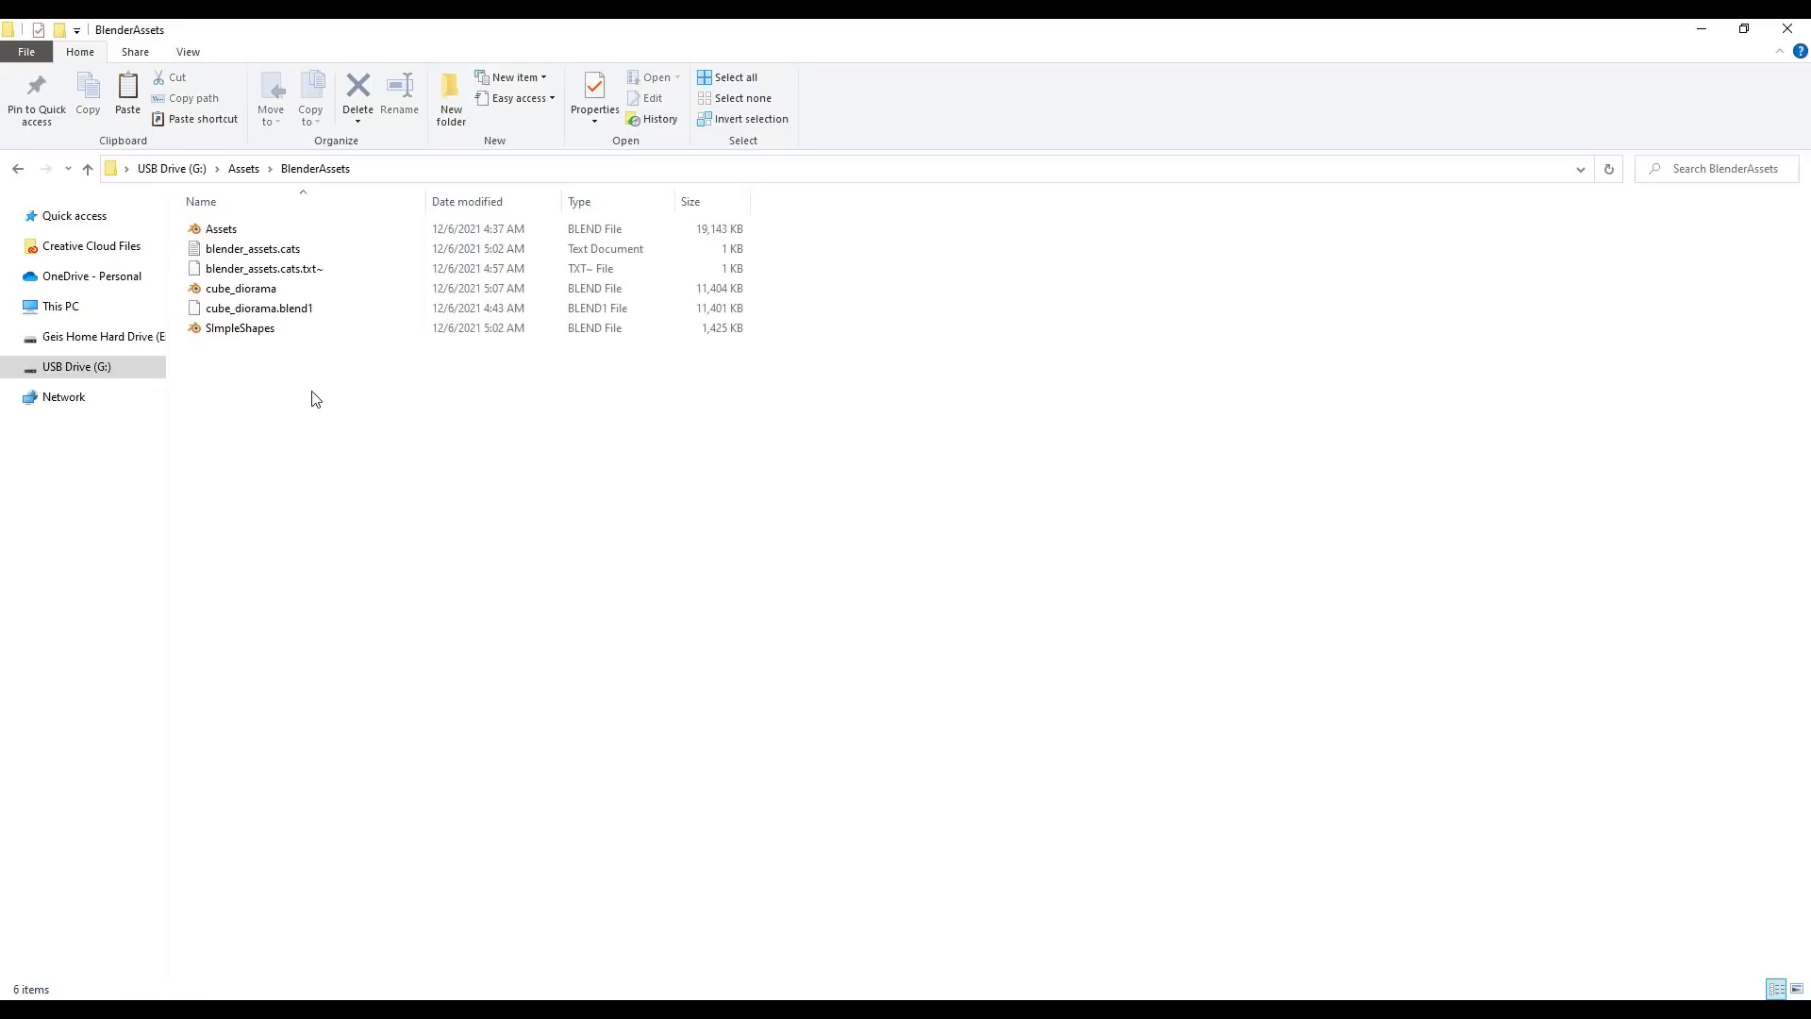
{"action": "right_click", "coordinate": [312, 391]}
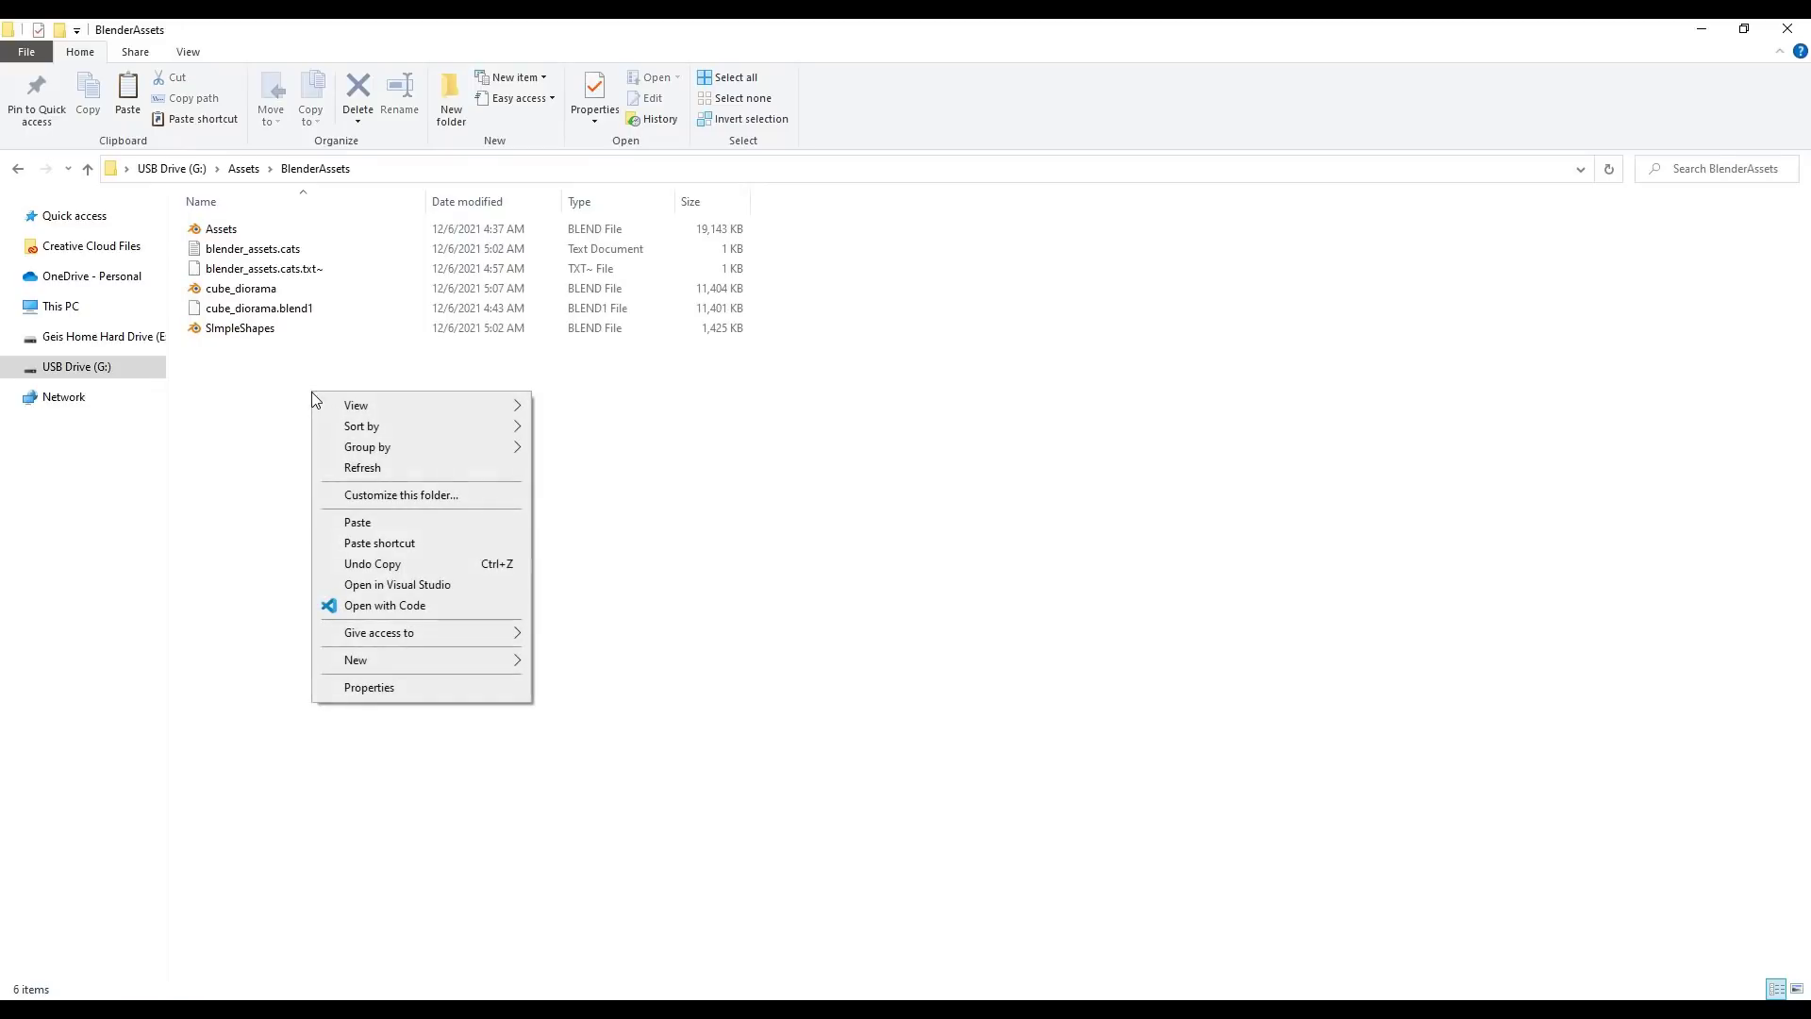
{"action": "left_click", "coordinate": [358, 524]}
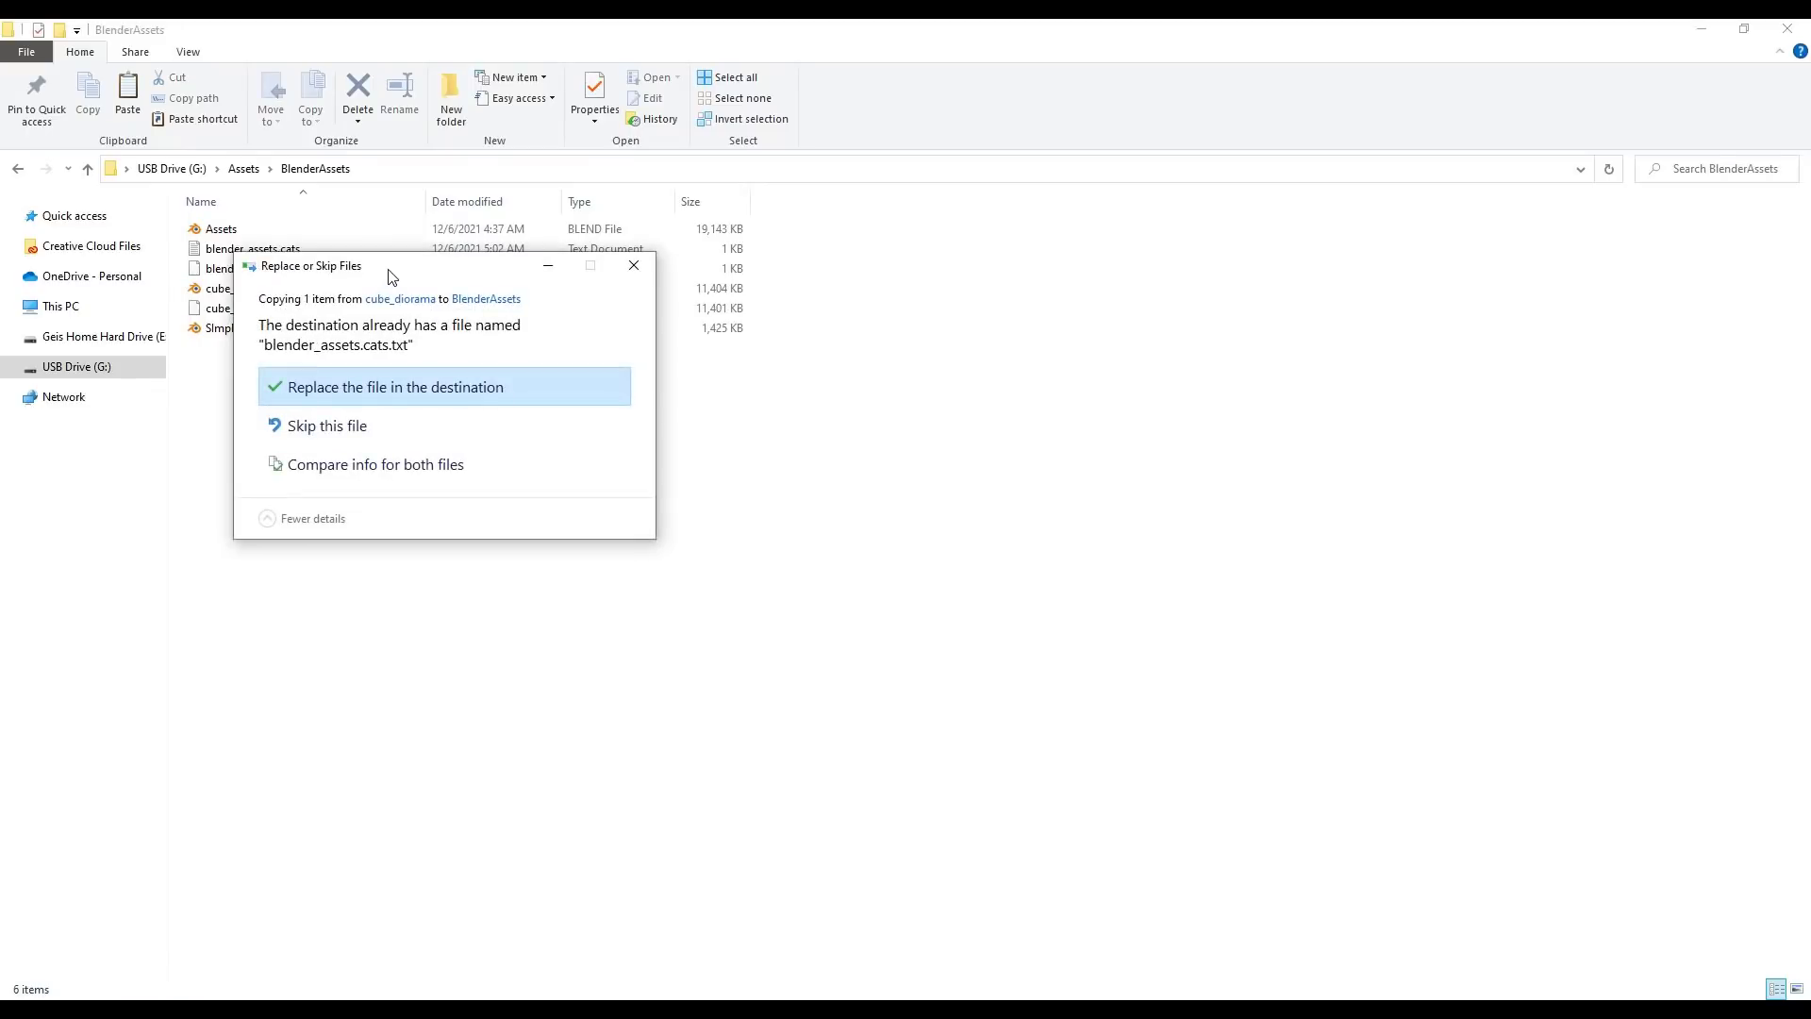
{"action": "left_click_drag", "start_coordinate": [382, 274], "coordinate": [978, 267]}
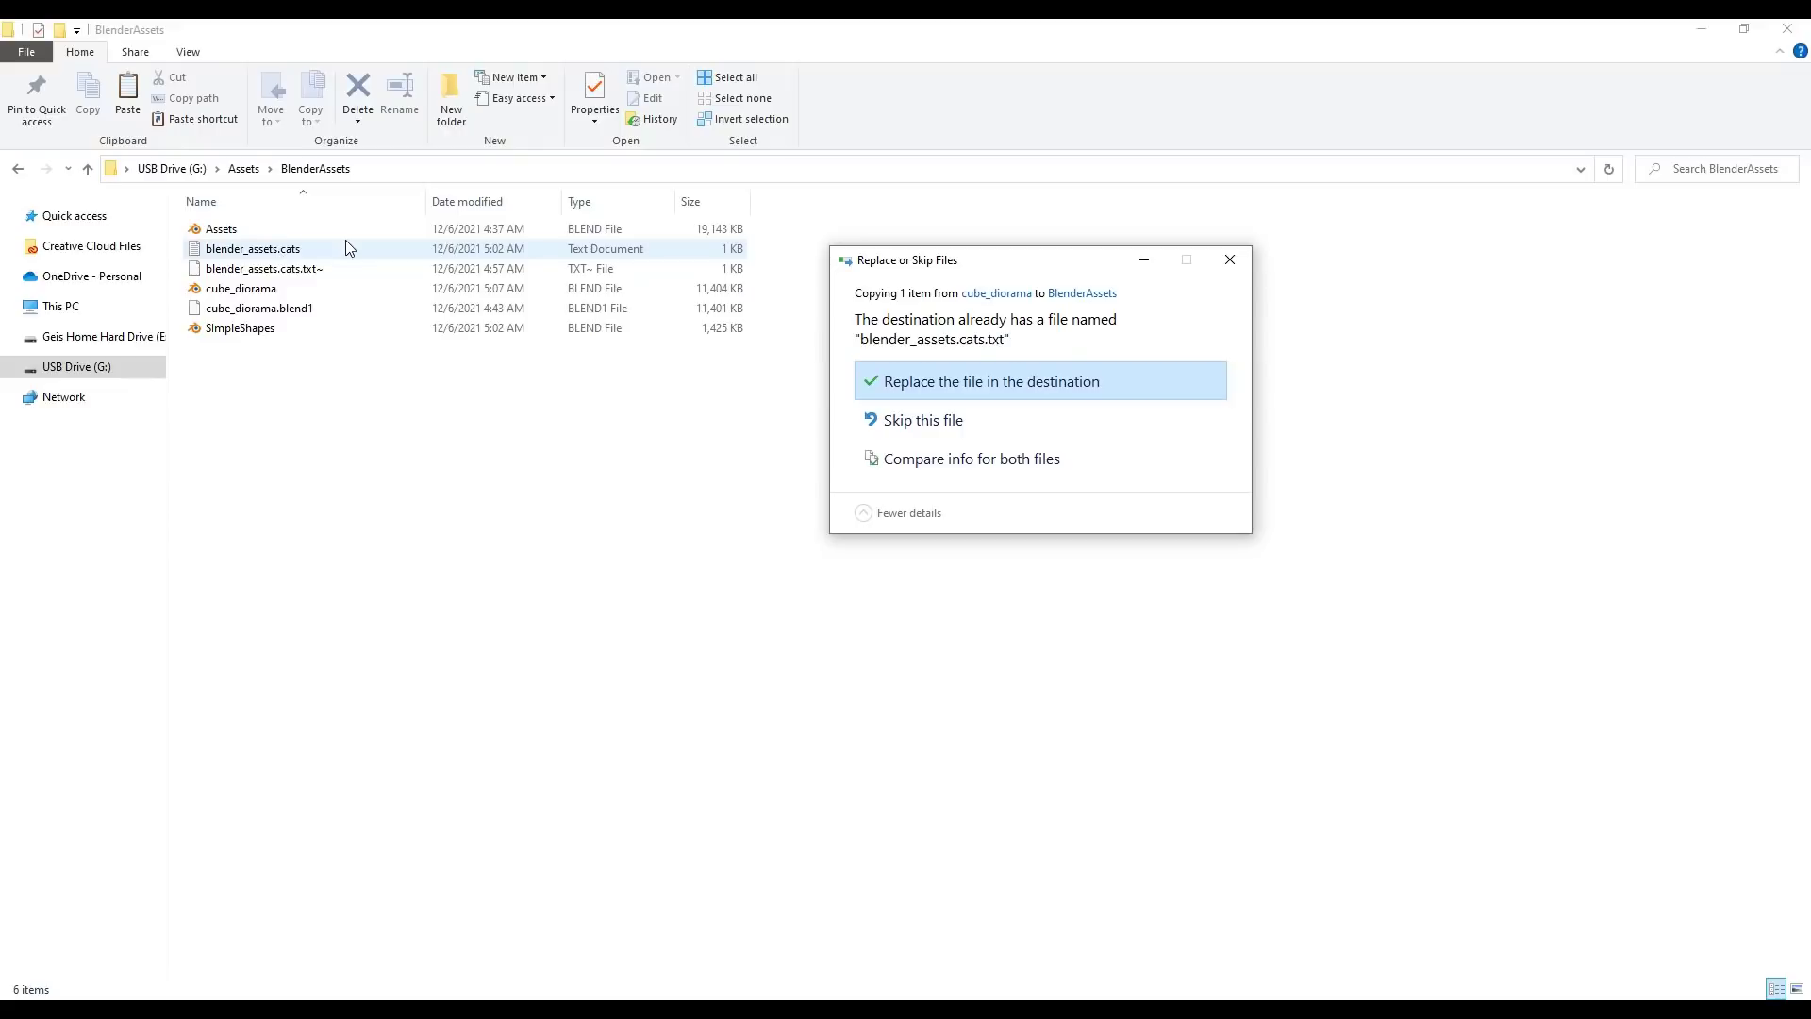
{"action": "left_click", "coordinate": [948, 390]}
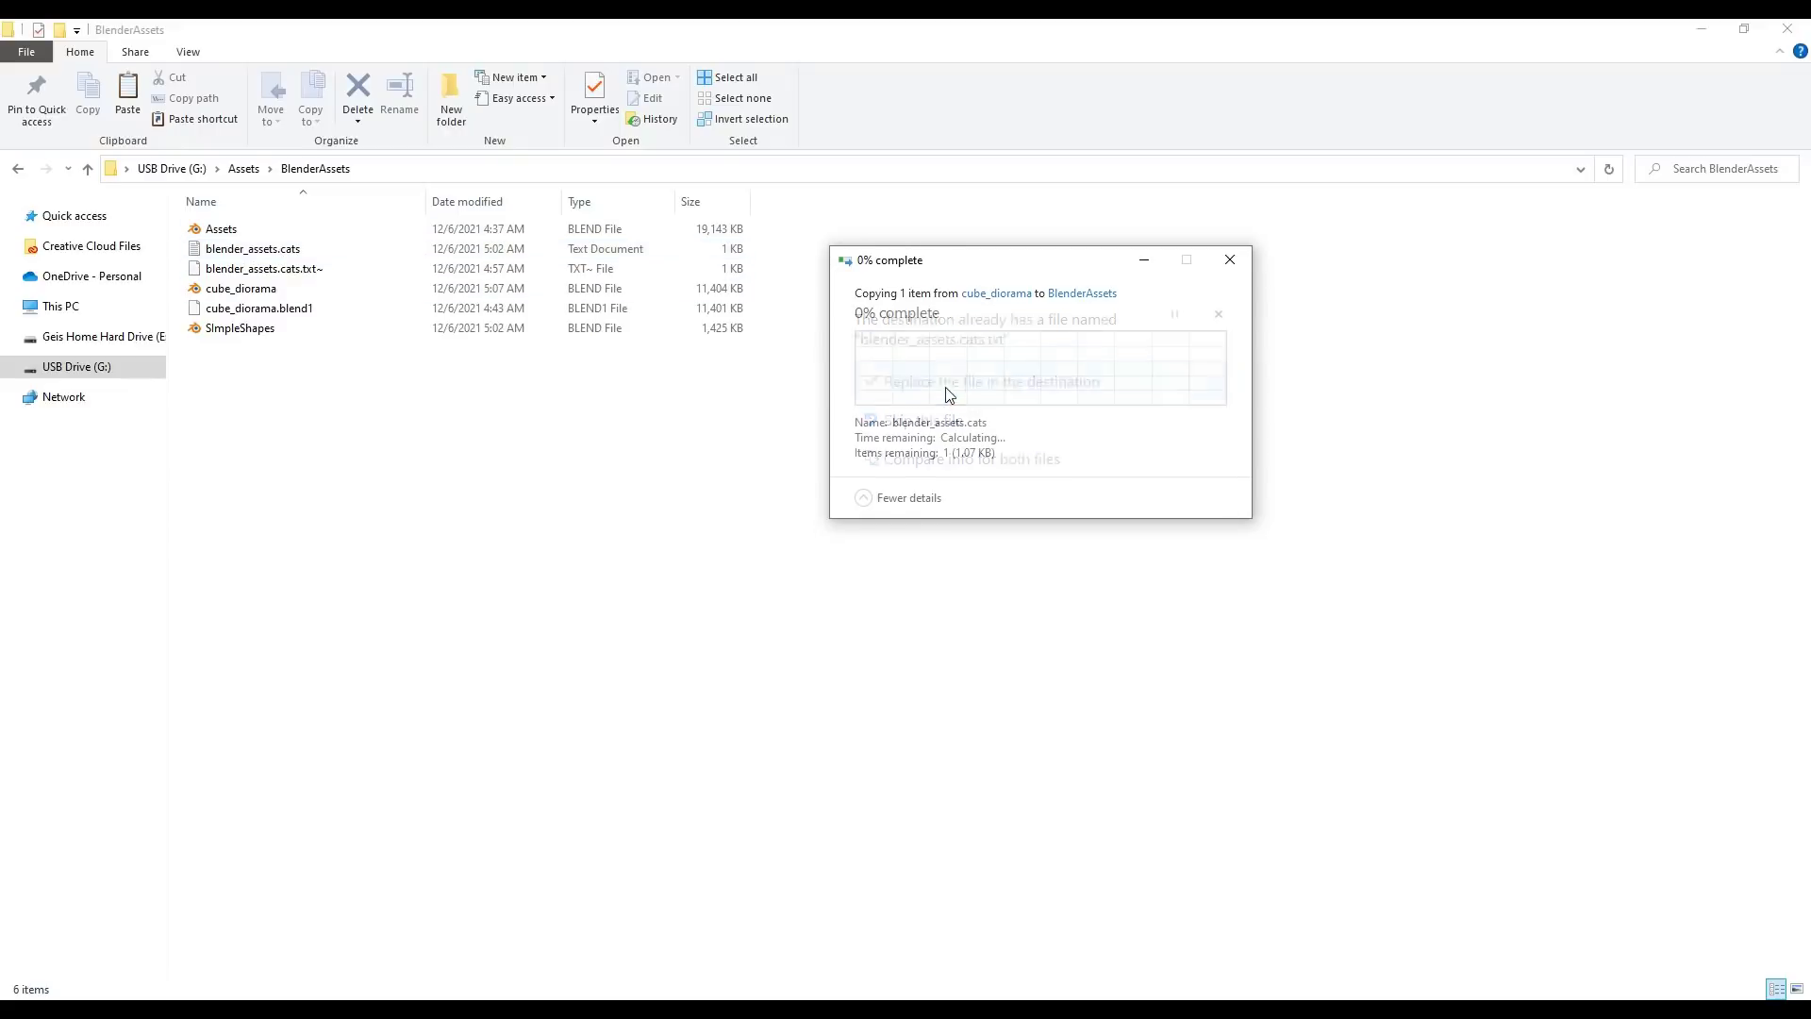
{"action": "double_click", "coordinate": [260, 250]}
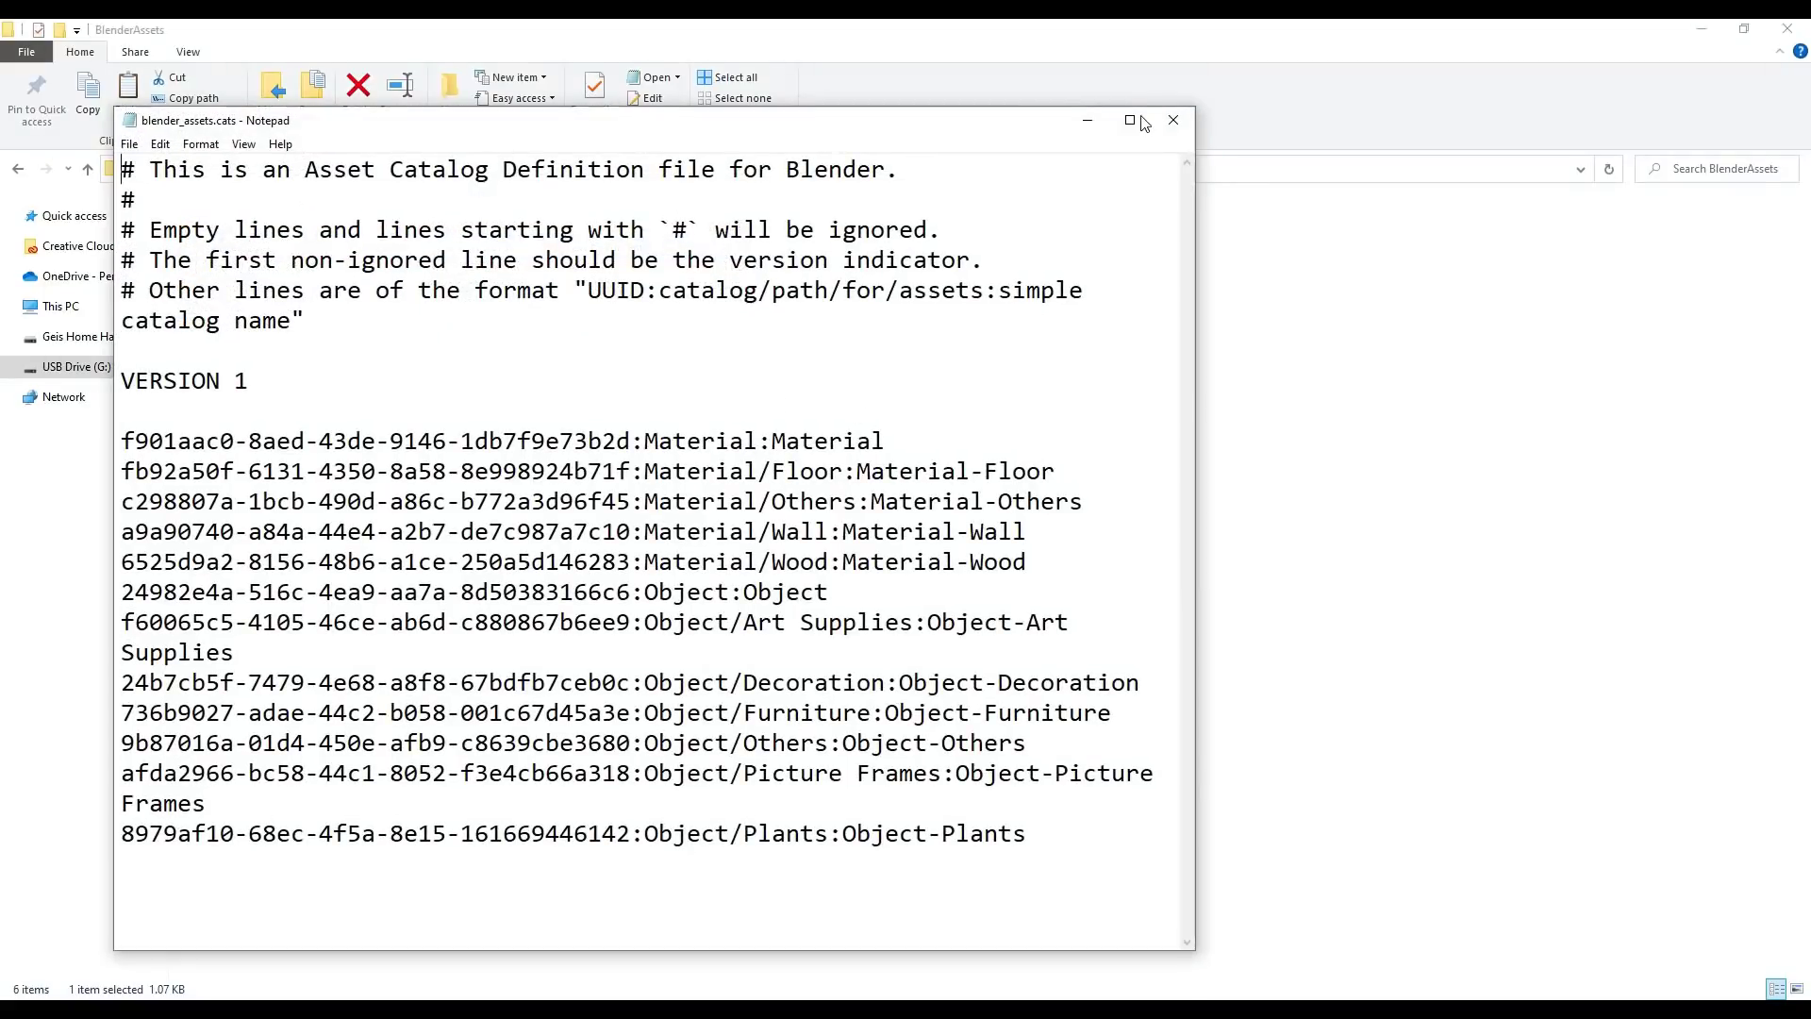
Close the catalog text file, switch back to the Blender scene and refresh the asset library.
{"action": "left_click", "coordinate": [1172, 119]}
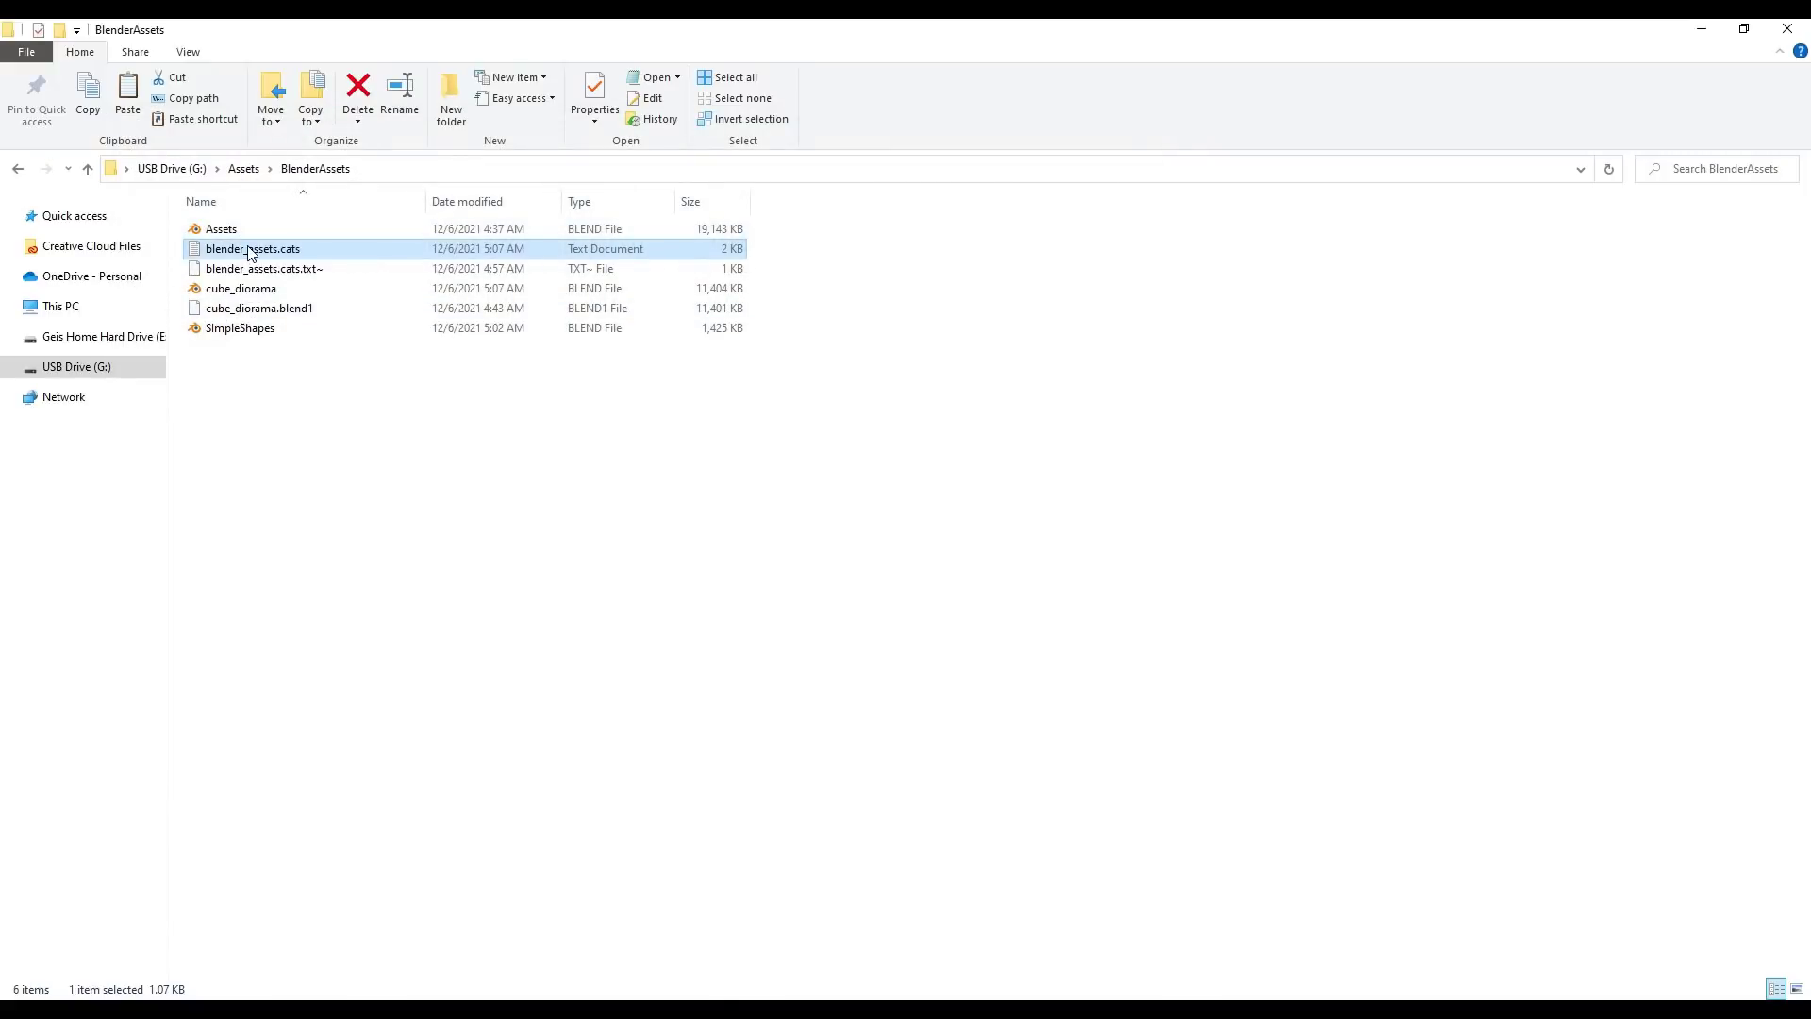
{"action": "left_click_drag", "start_coordinate": [251, 253], "coordinate": [642, 351]}
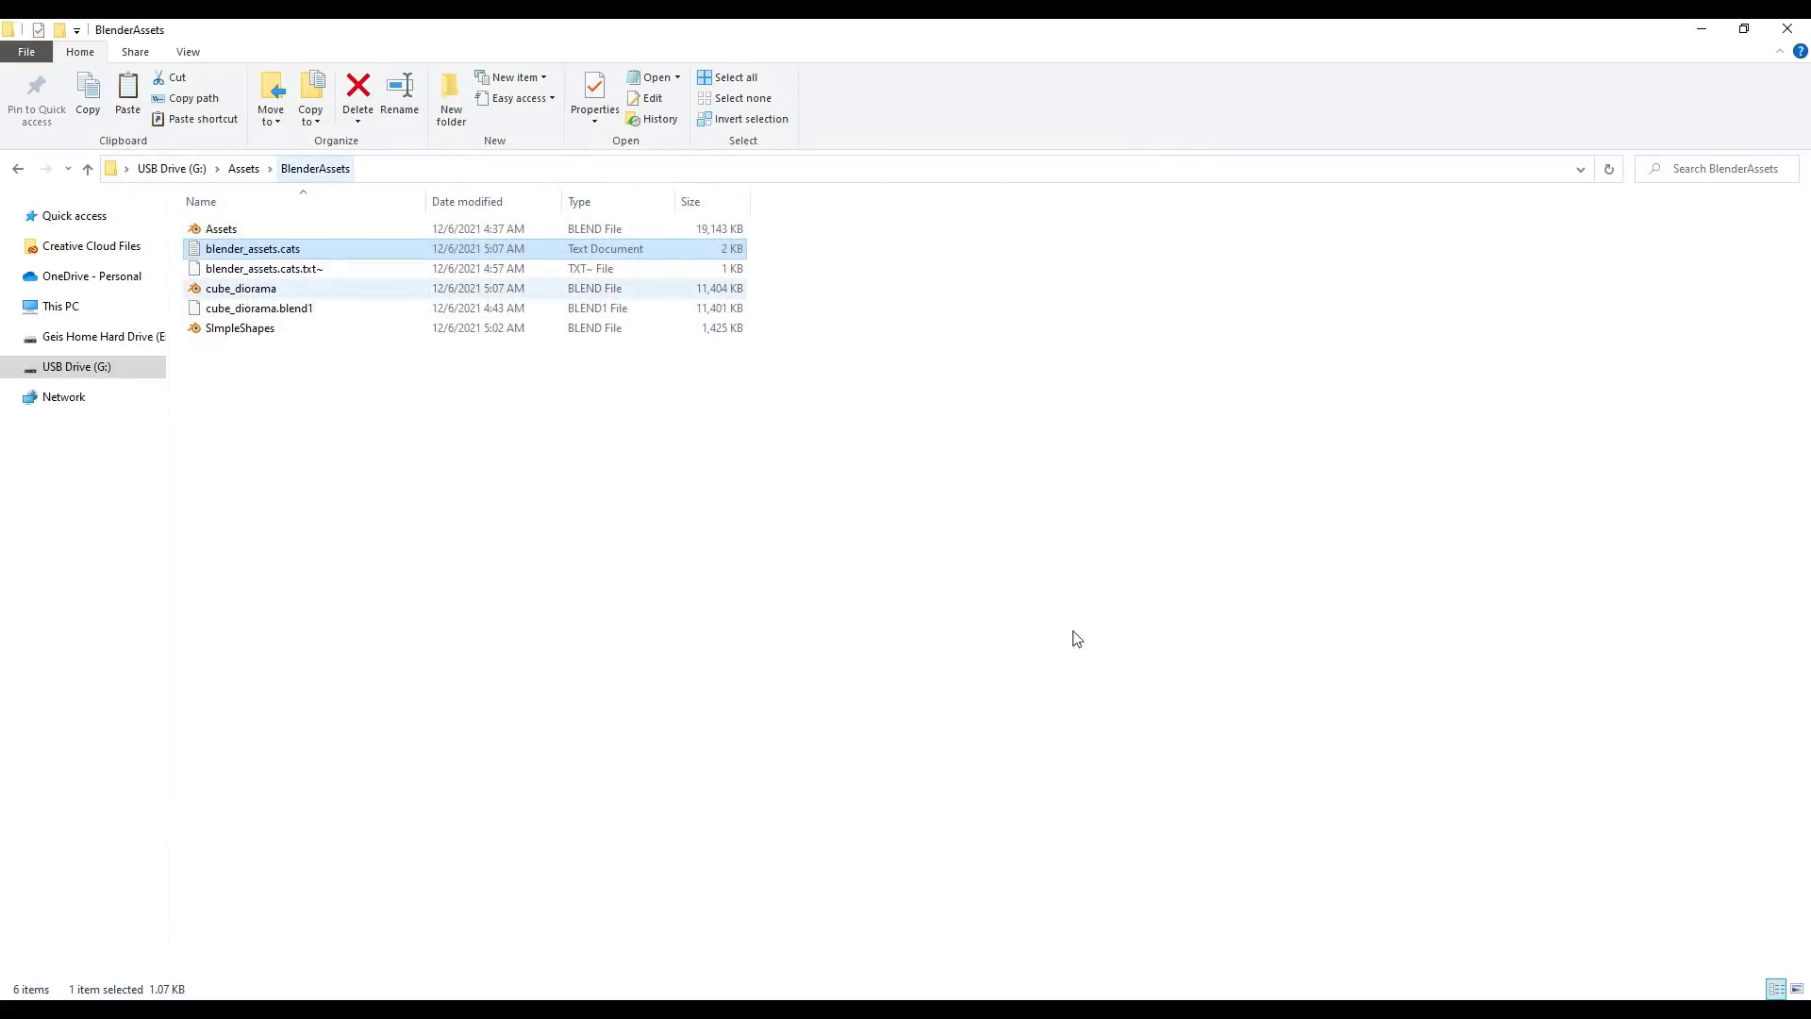
{"action": "key", "text": "alt+Tab"}
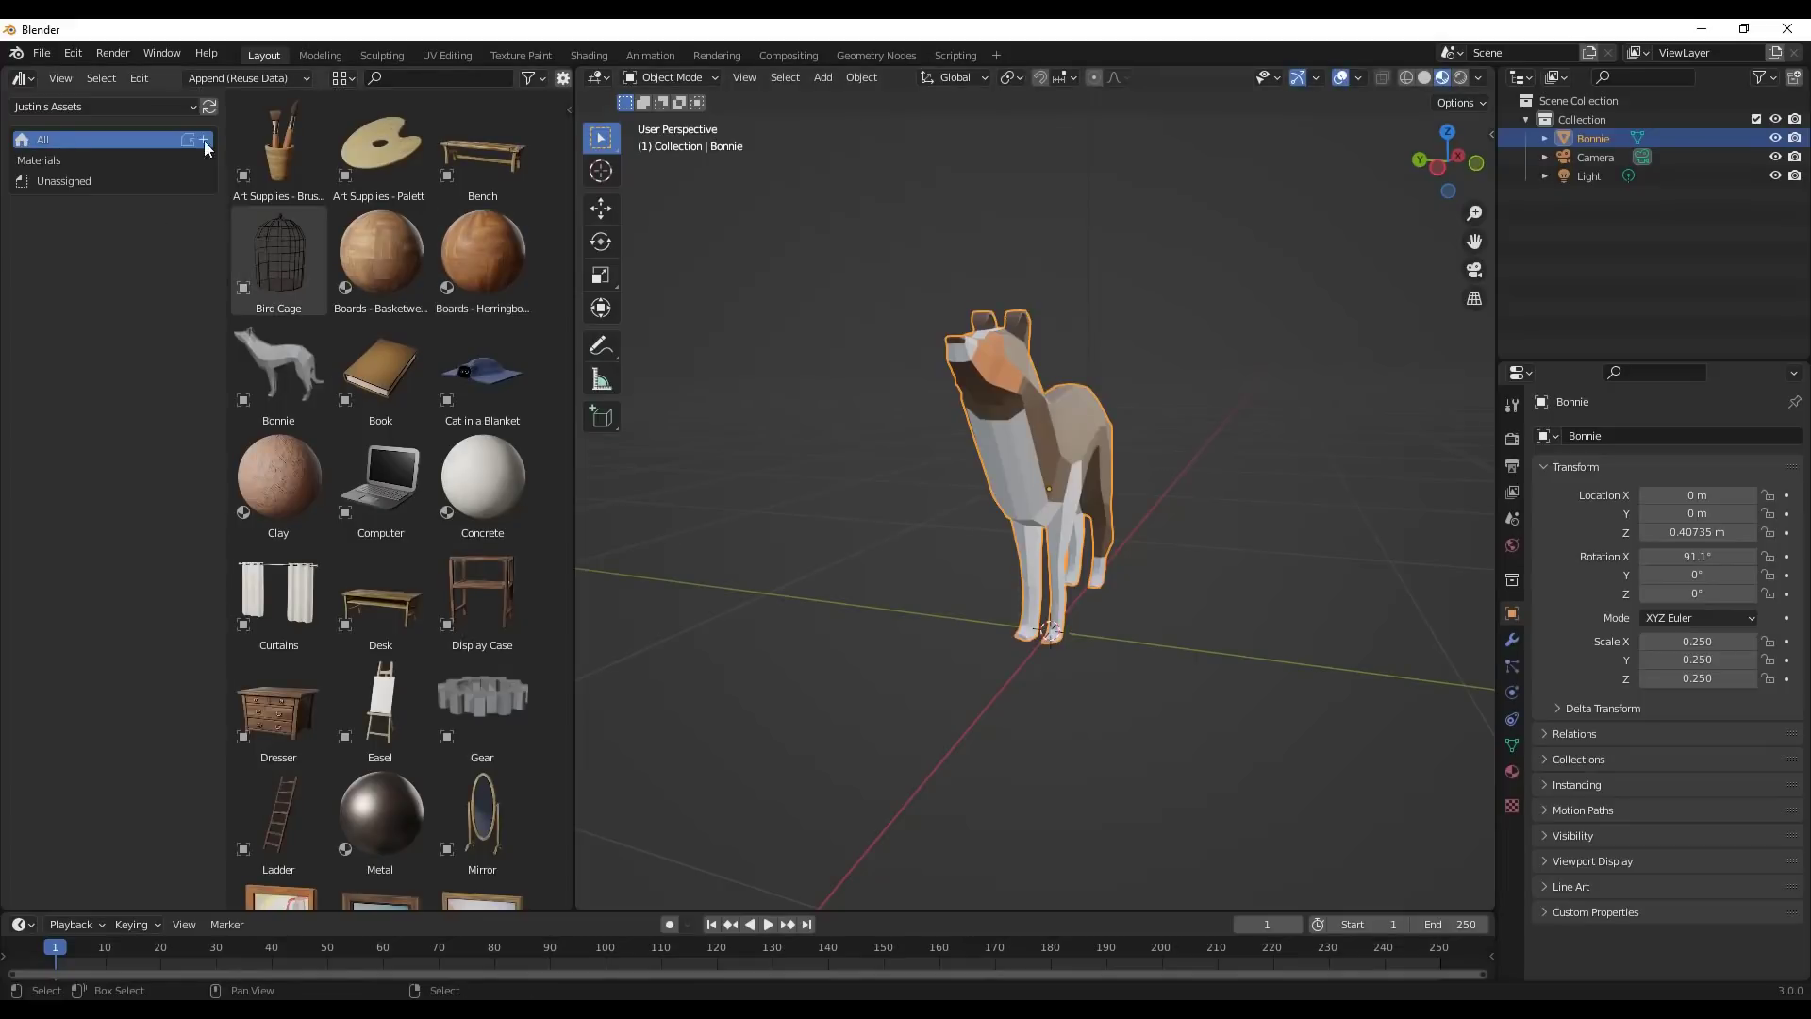
{"action": "left_click", "coordinate": [210, 108]}
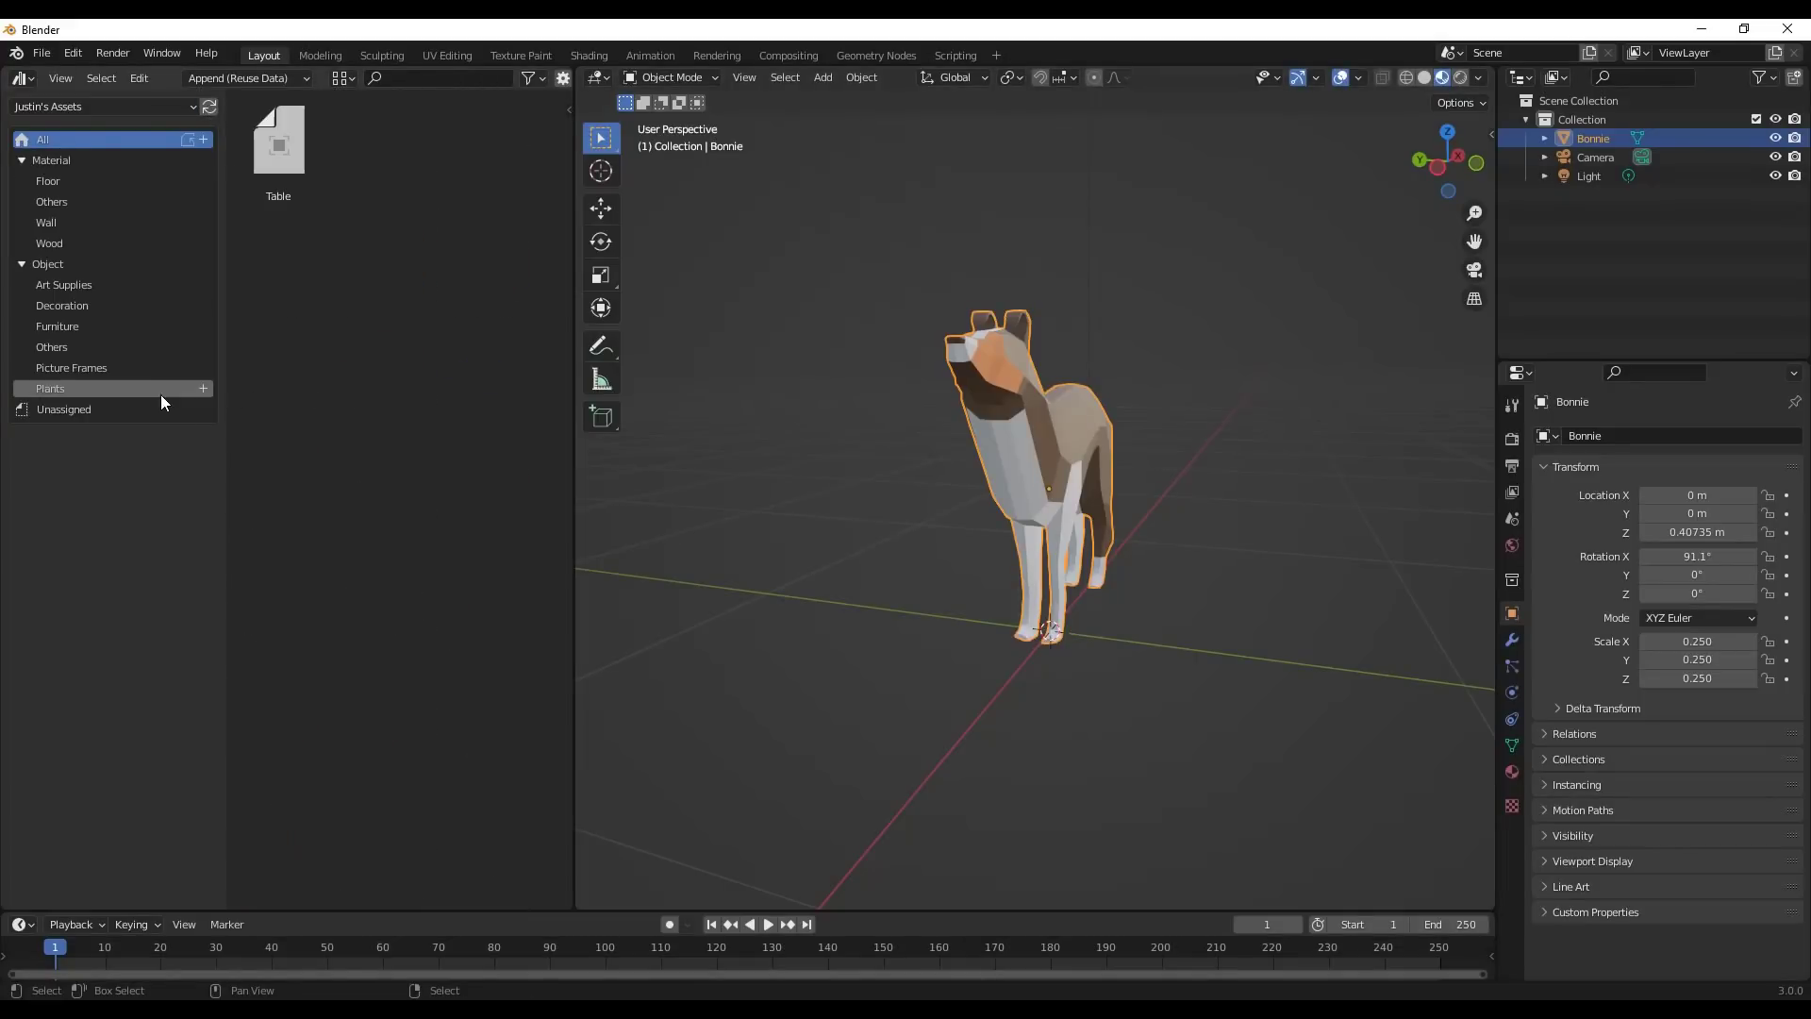
Look through the imported Material and Object catalogs with their subcatalogs, and the Unassigned assets.
{"action": "left_click", "coordinate": [46, 160]}
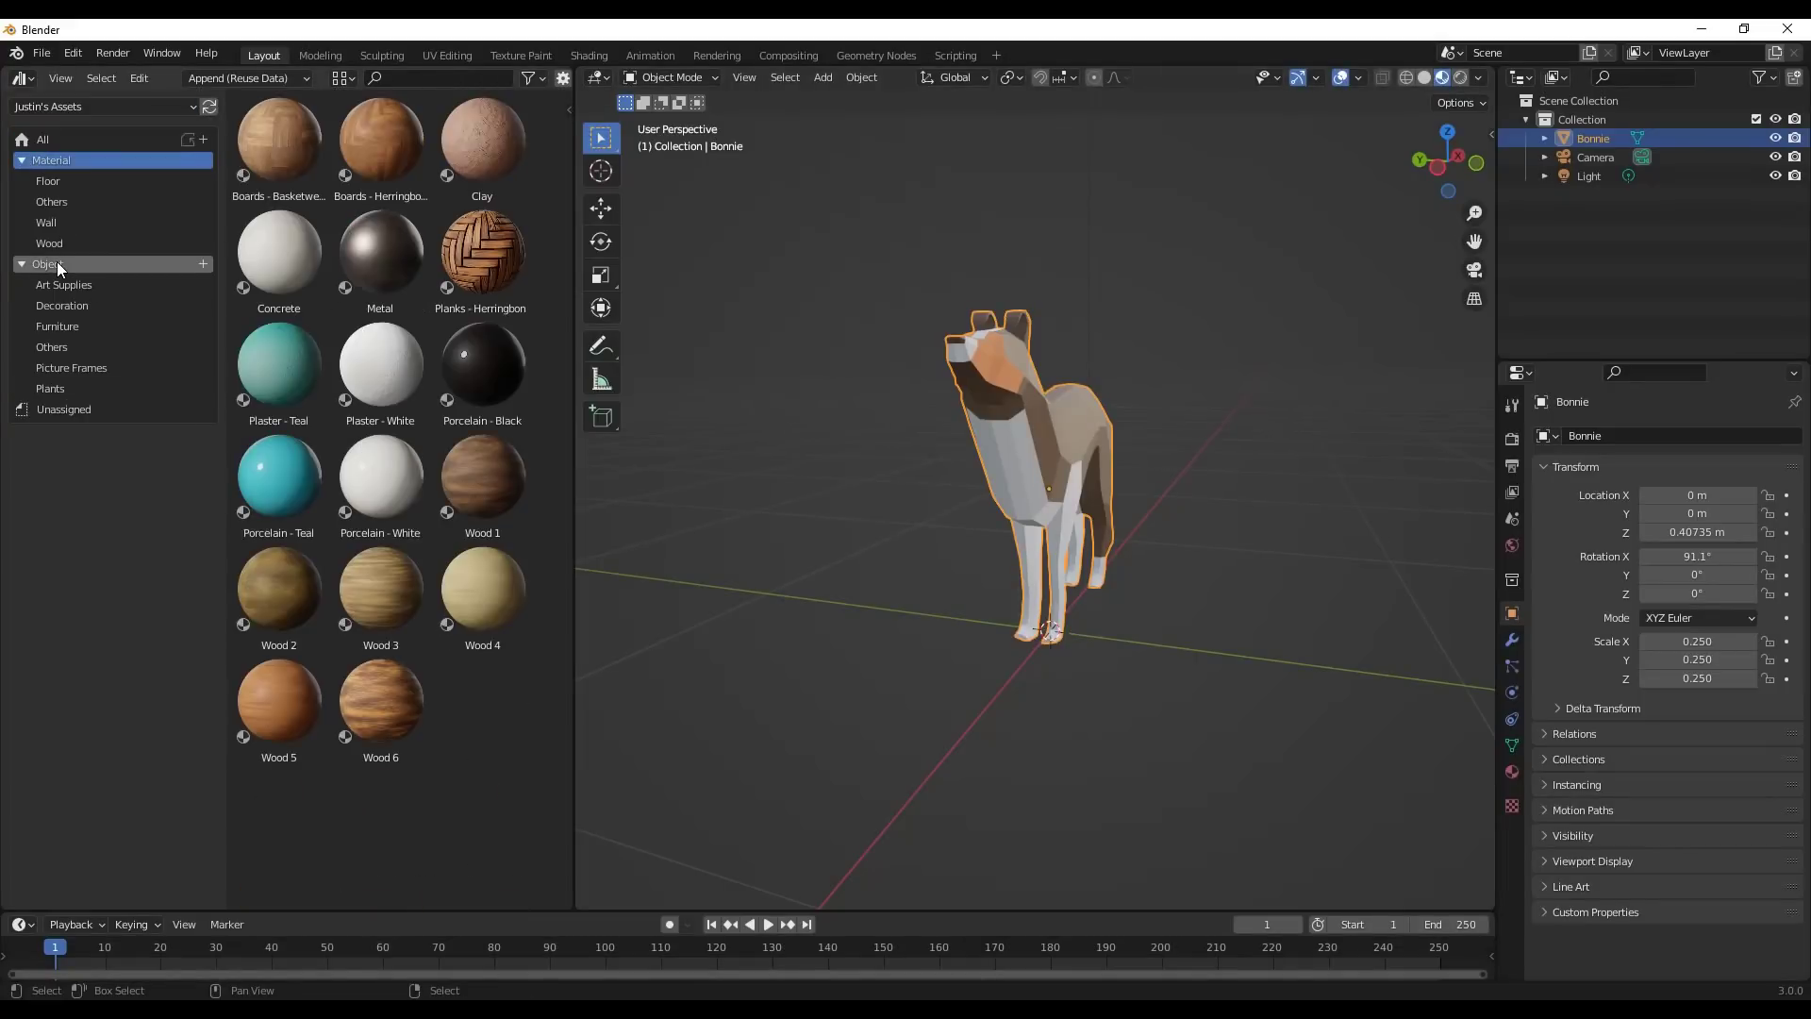
{"action": "left_click", "coordinate": [57, 263]}
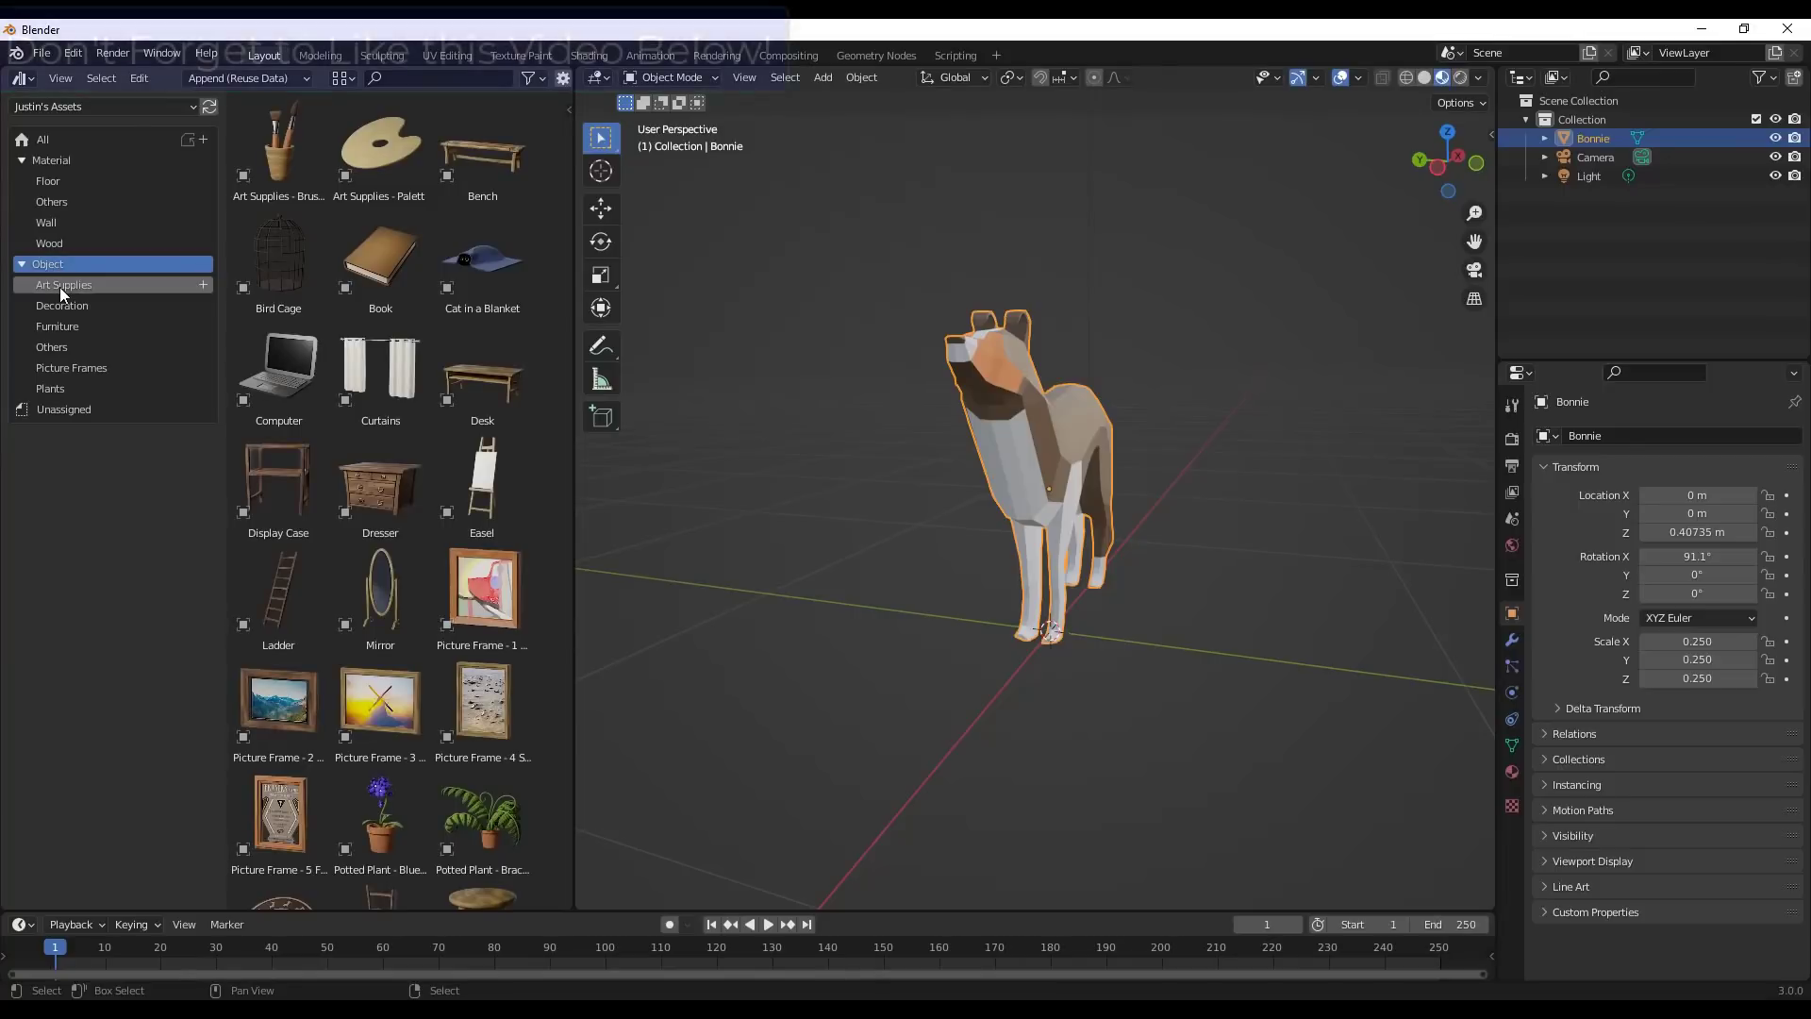
{"action": "left_click", "coordinate": [59, 287]}
{"action": "left_click", "coordinate": [57, 327]}
{"action": "left_click", "coordinate": [49, 172]}
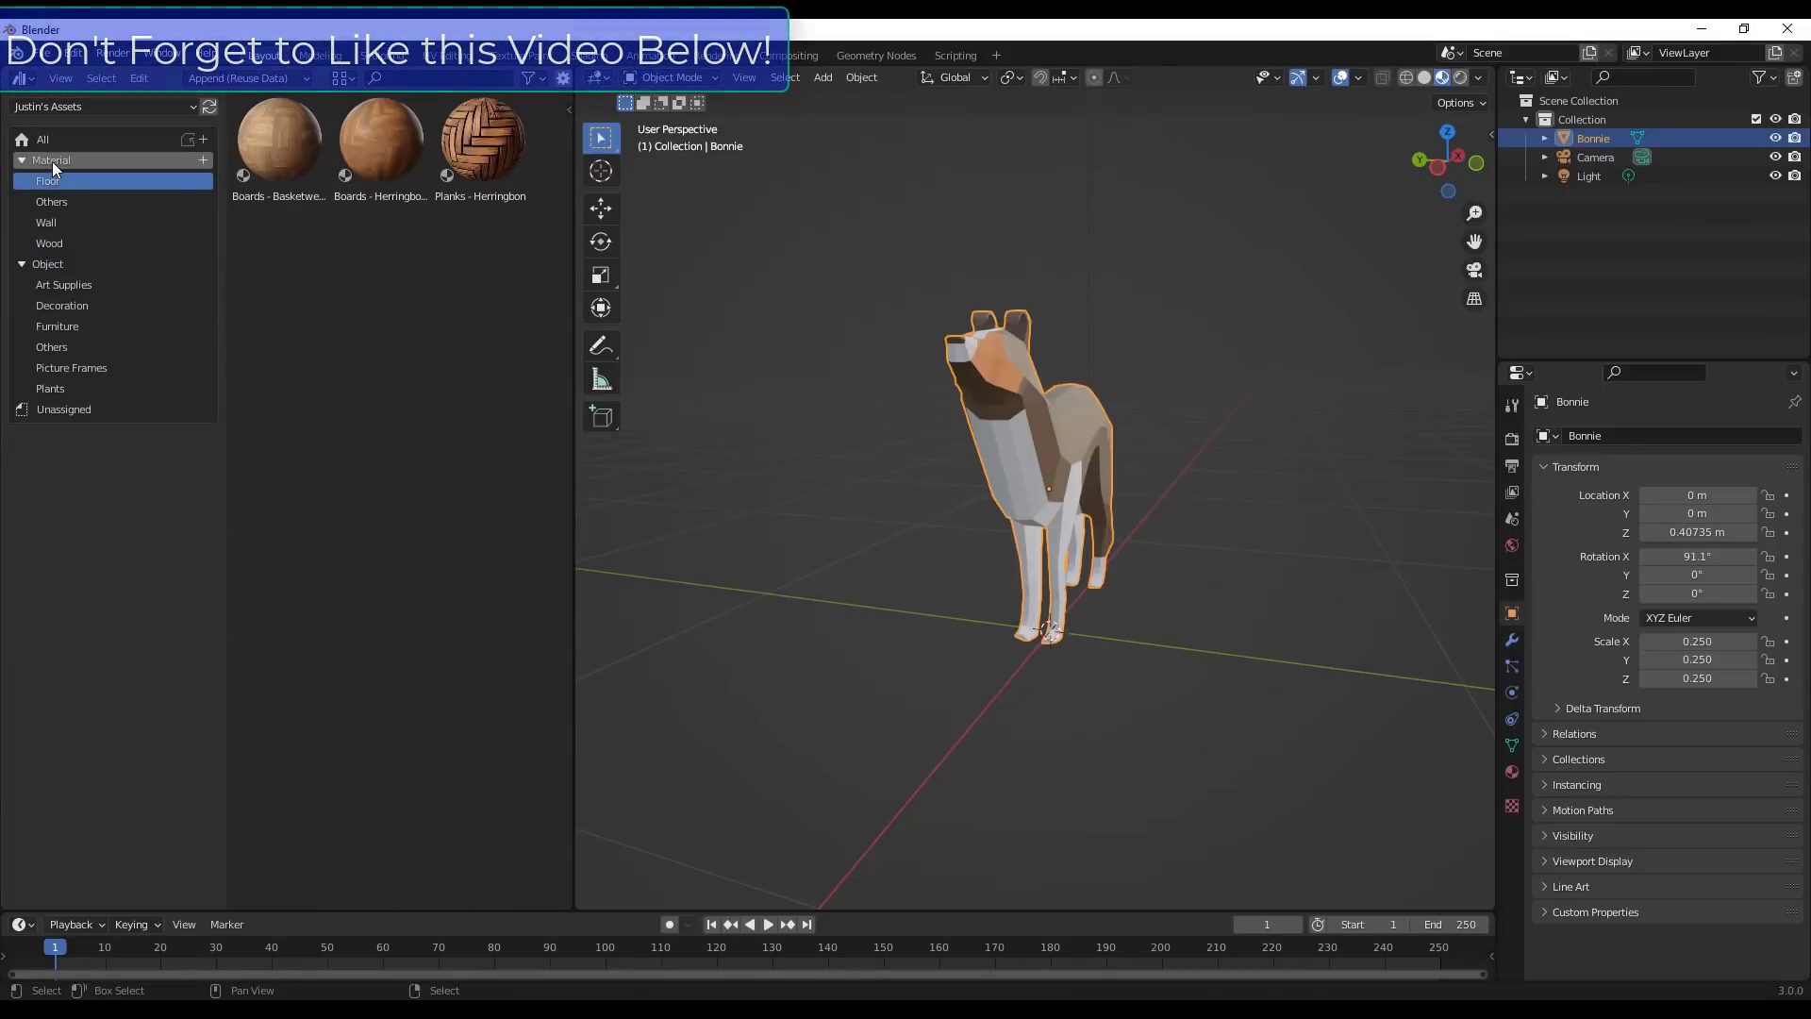
{"action": "left_click", "coordinate": [52, 162]}
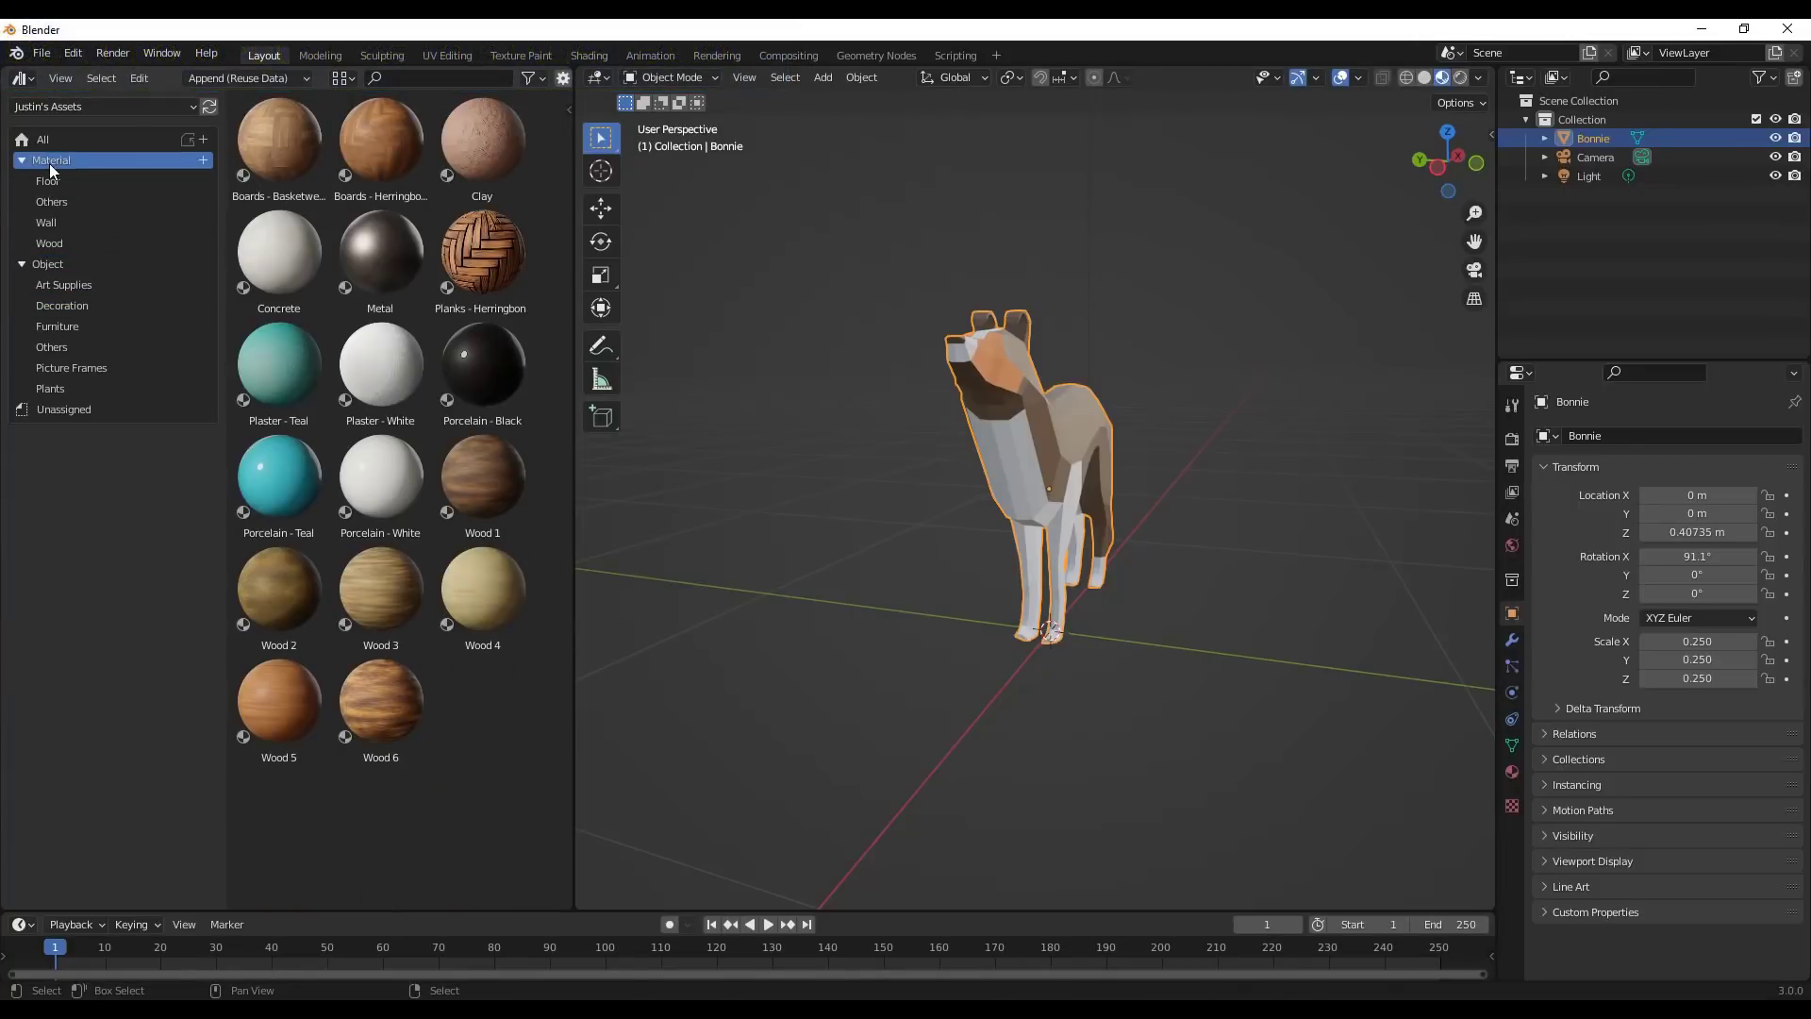
{"action": "left_click", "coordinate": [45, 262]}
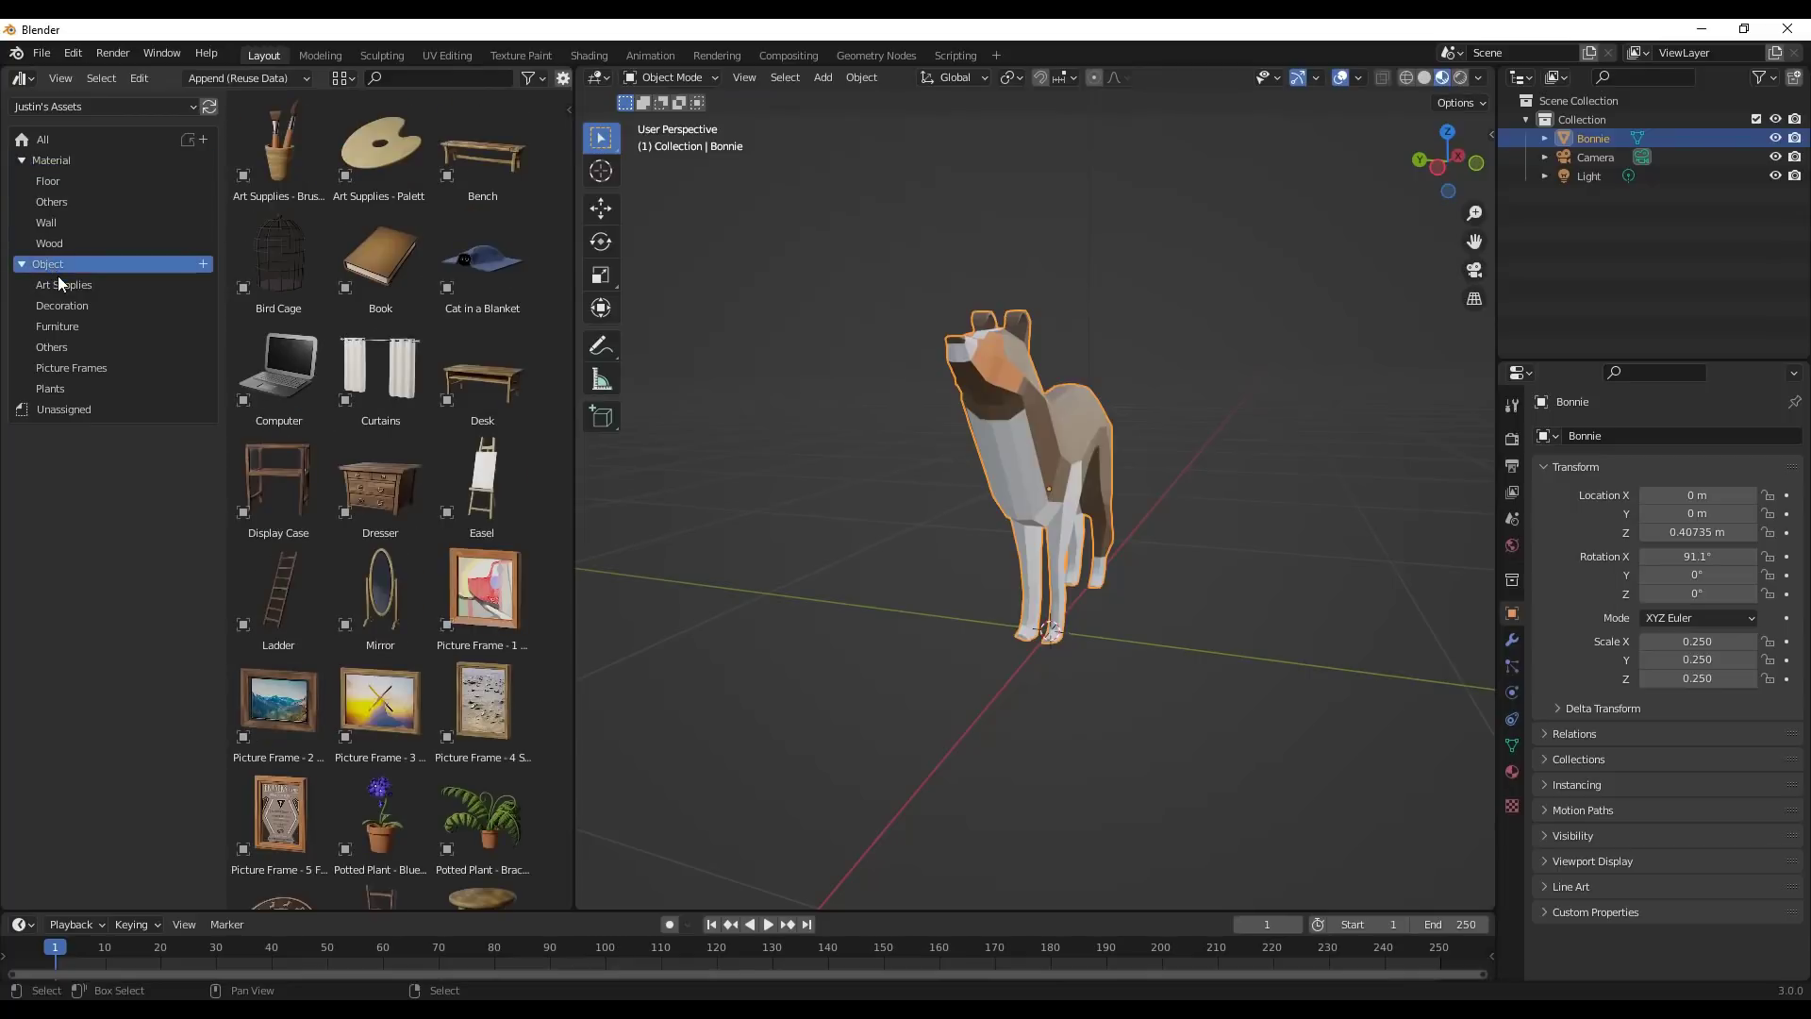
{"action": "left_click", "coordinate": [56, 410]}
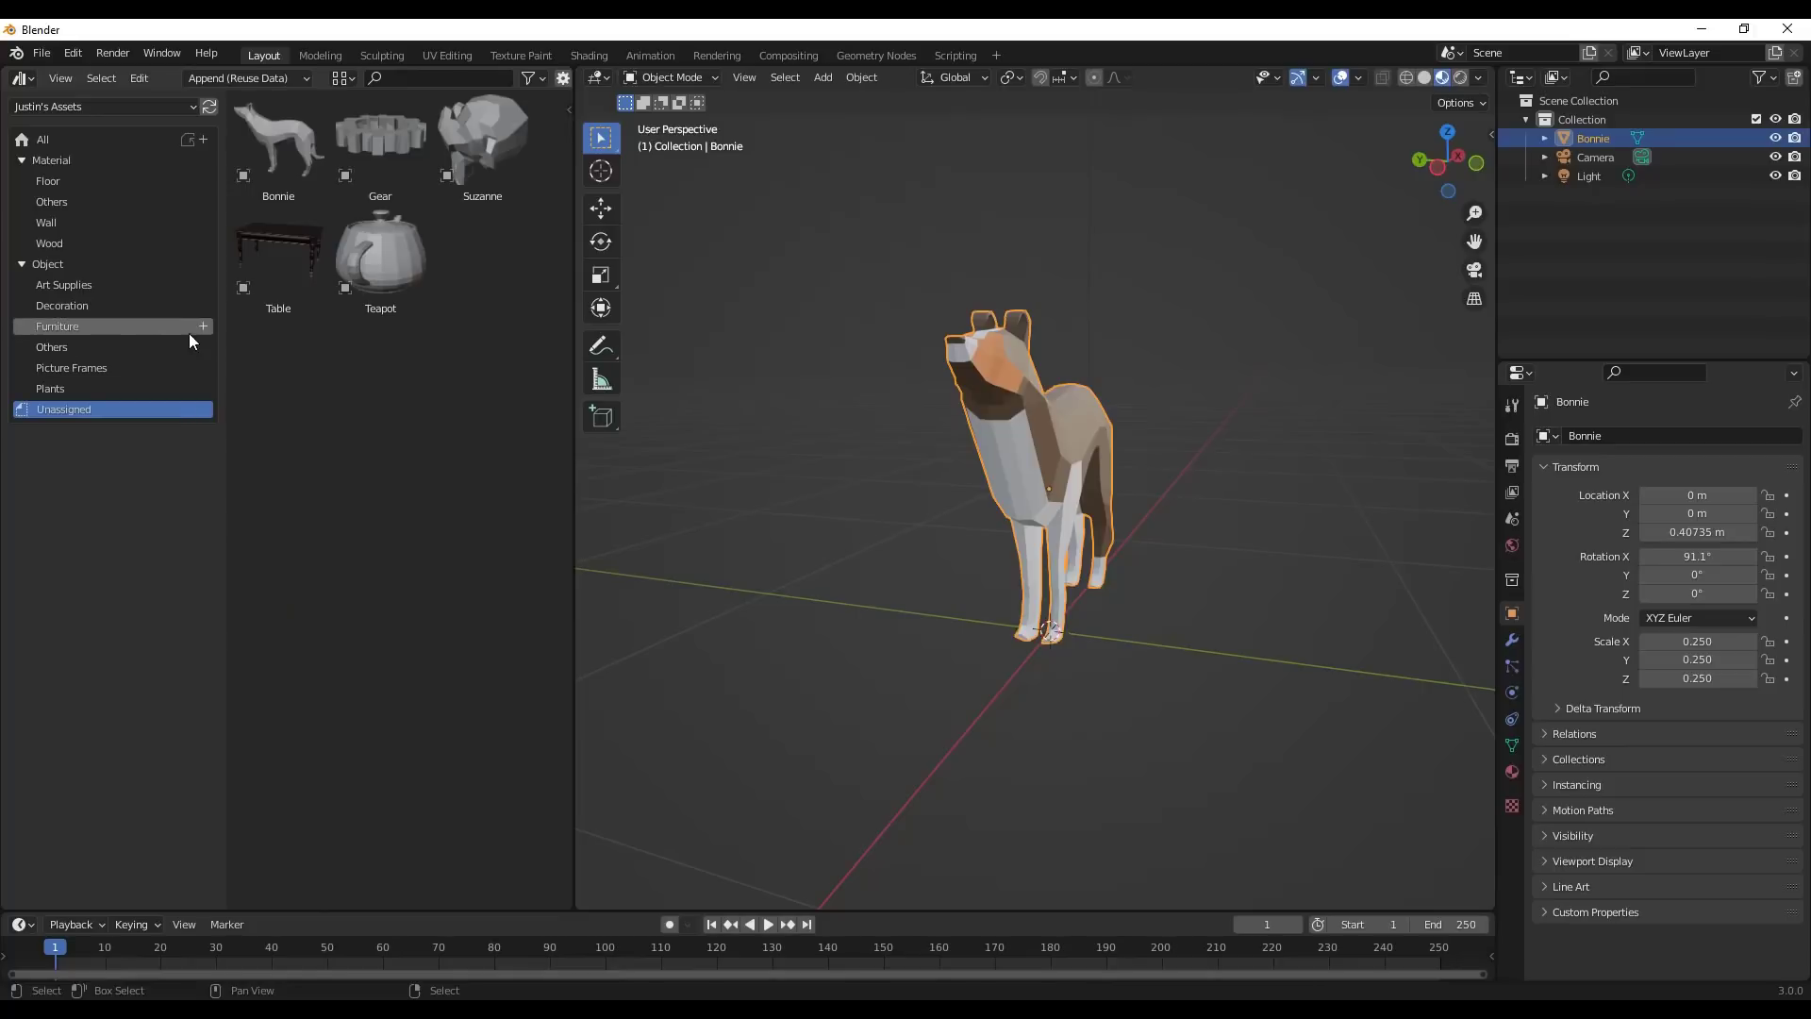
Add a top-level catalog named Lights to the custom asset library.
{"action": "left_click", "coordinate": [204, 140]}
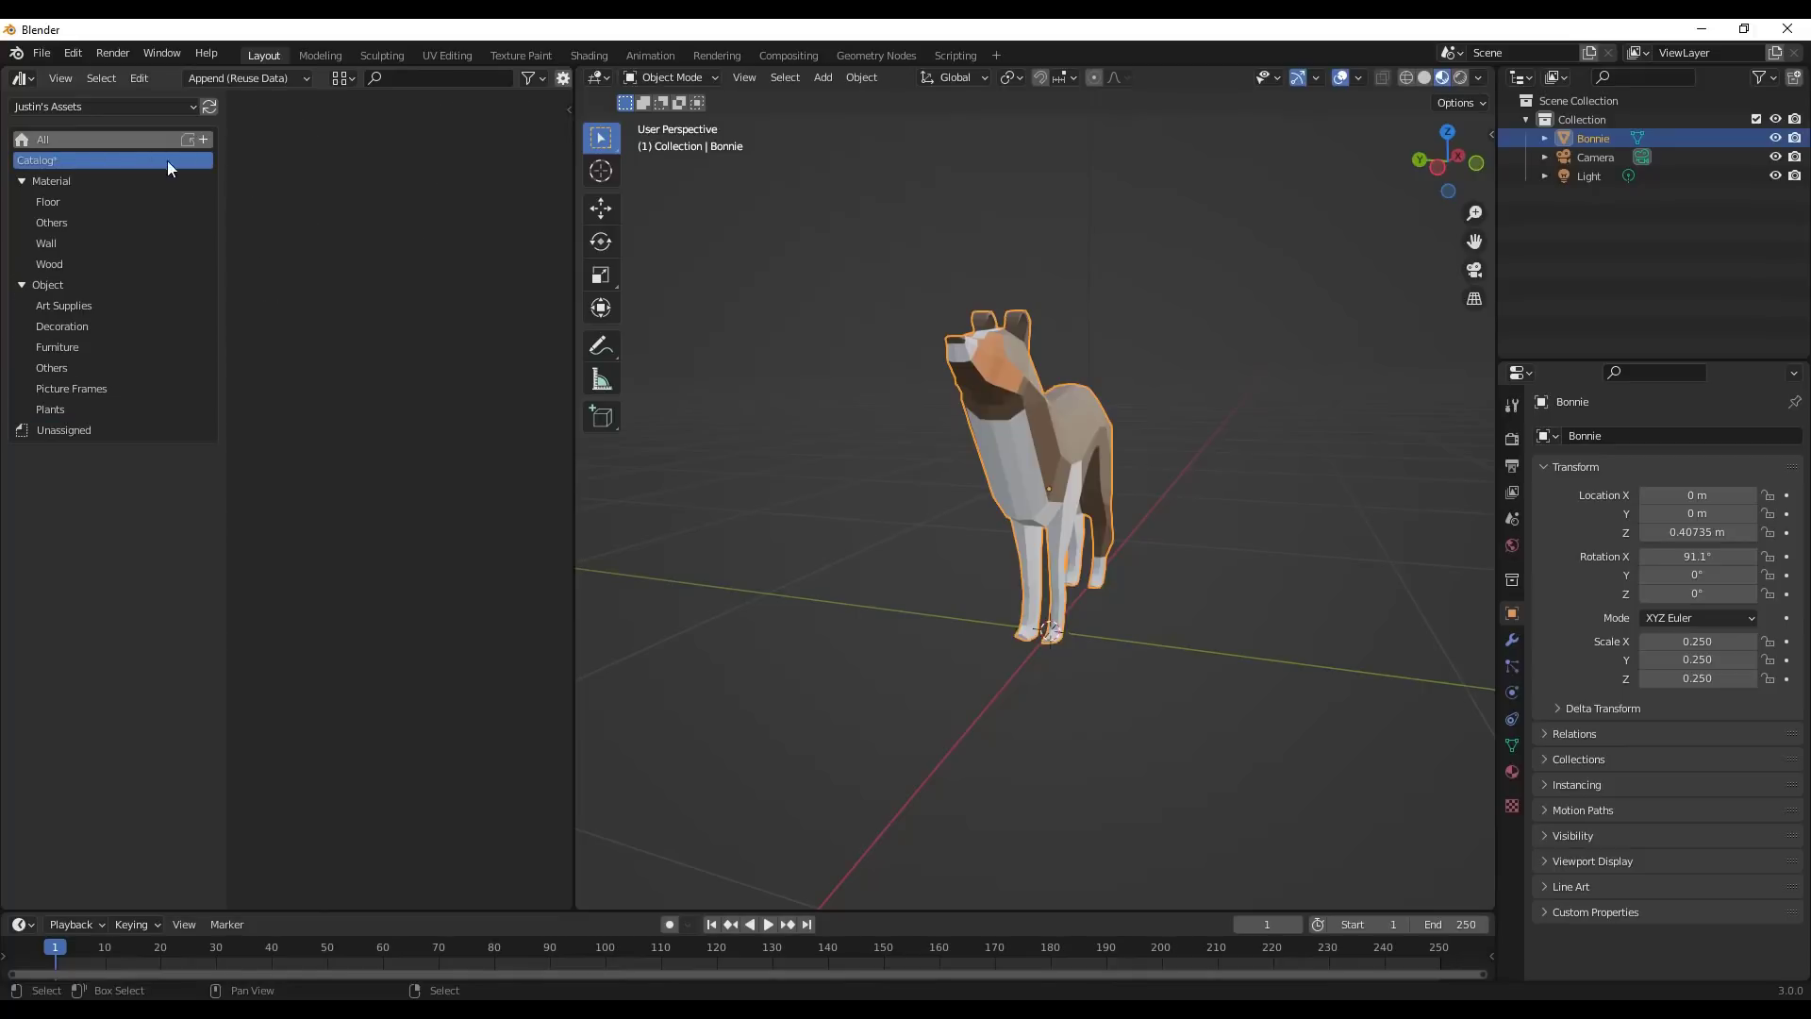
{"action": "double_click", "coordinate": [70, 161]}
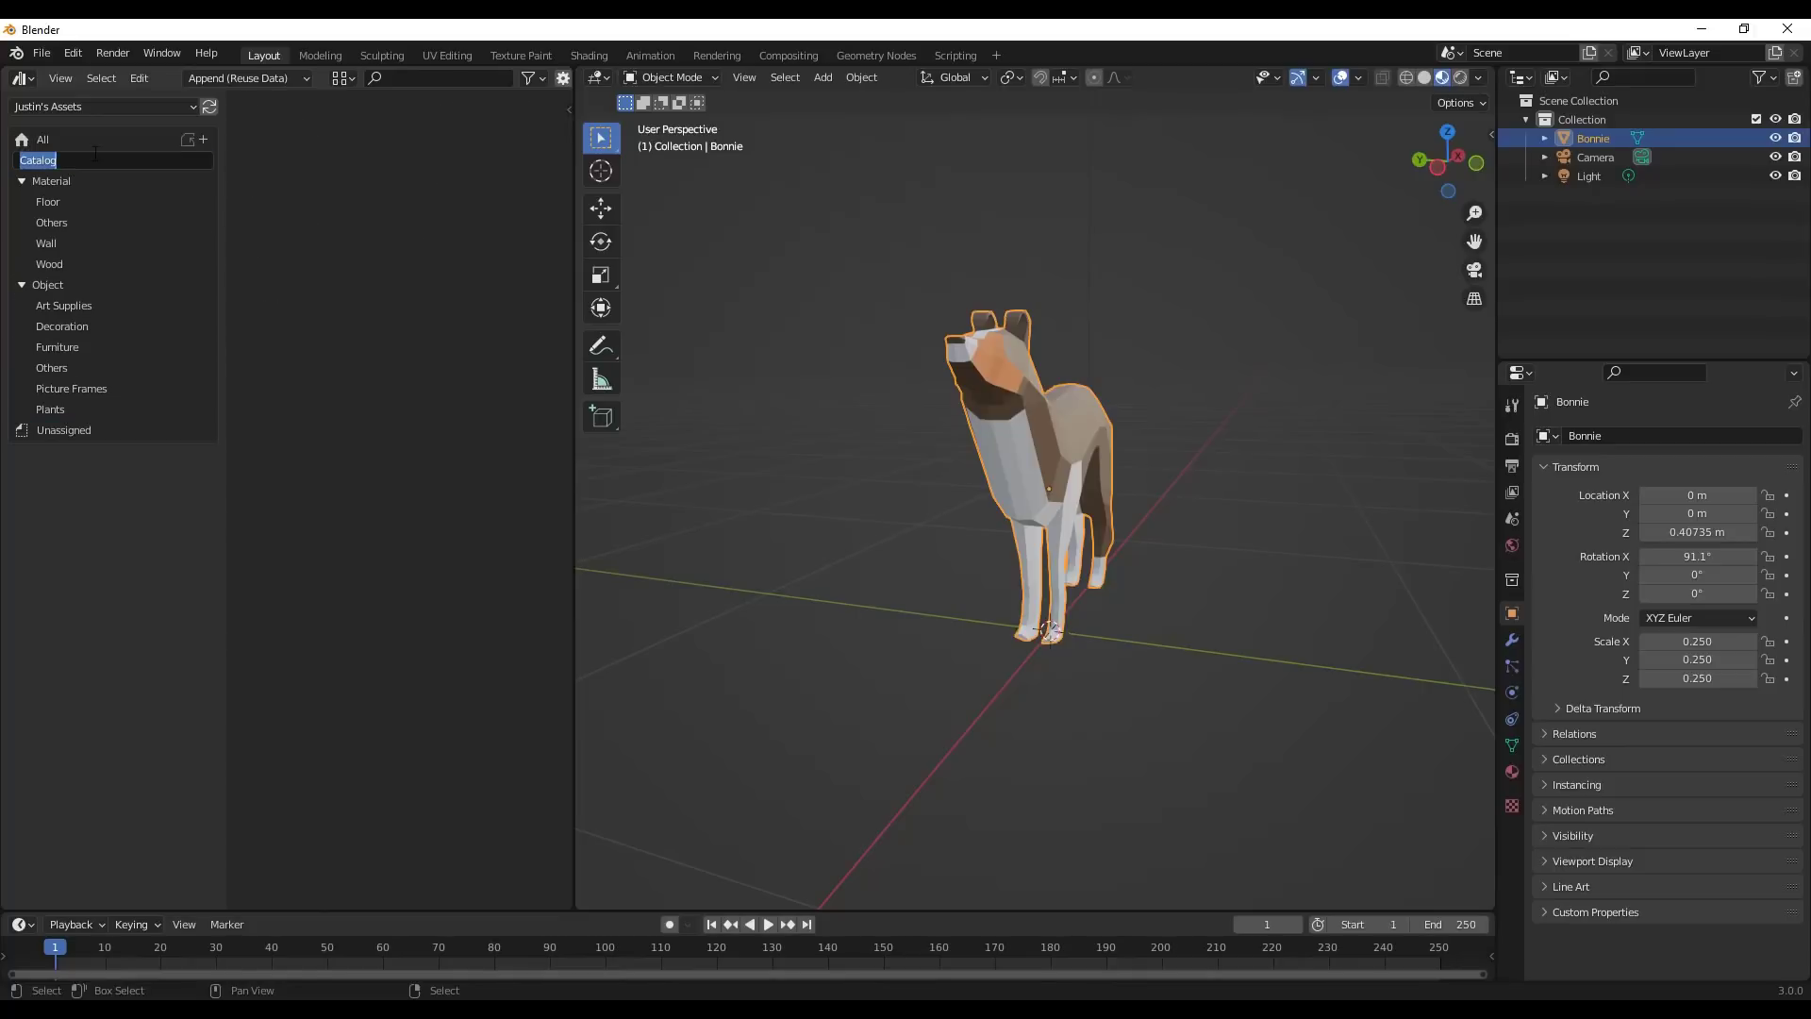
{"action": "type", "text": "Lights"}
{"action": "key", "text": "Return"}
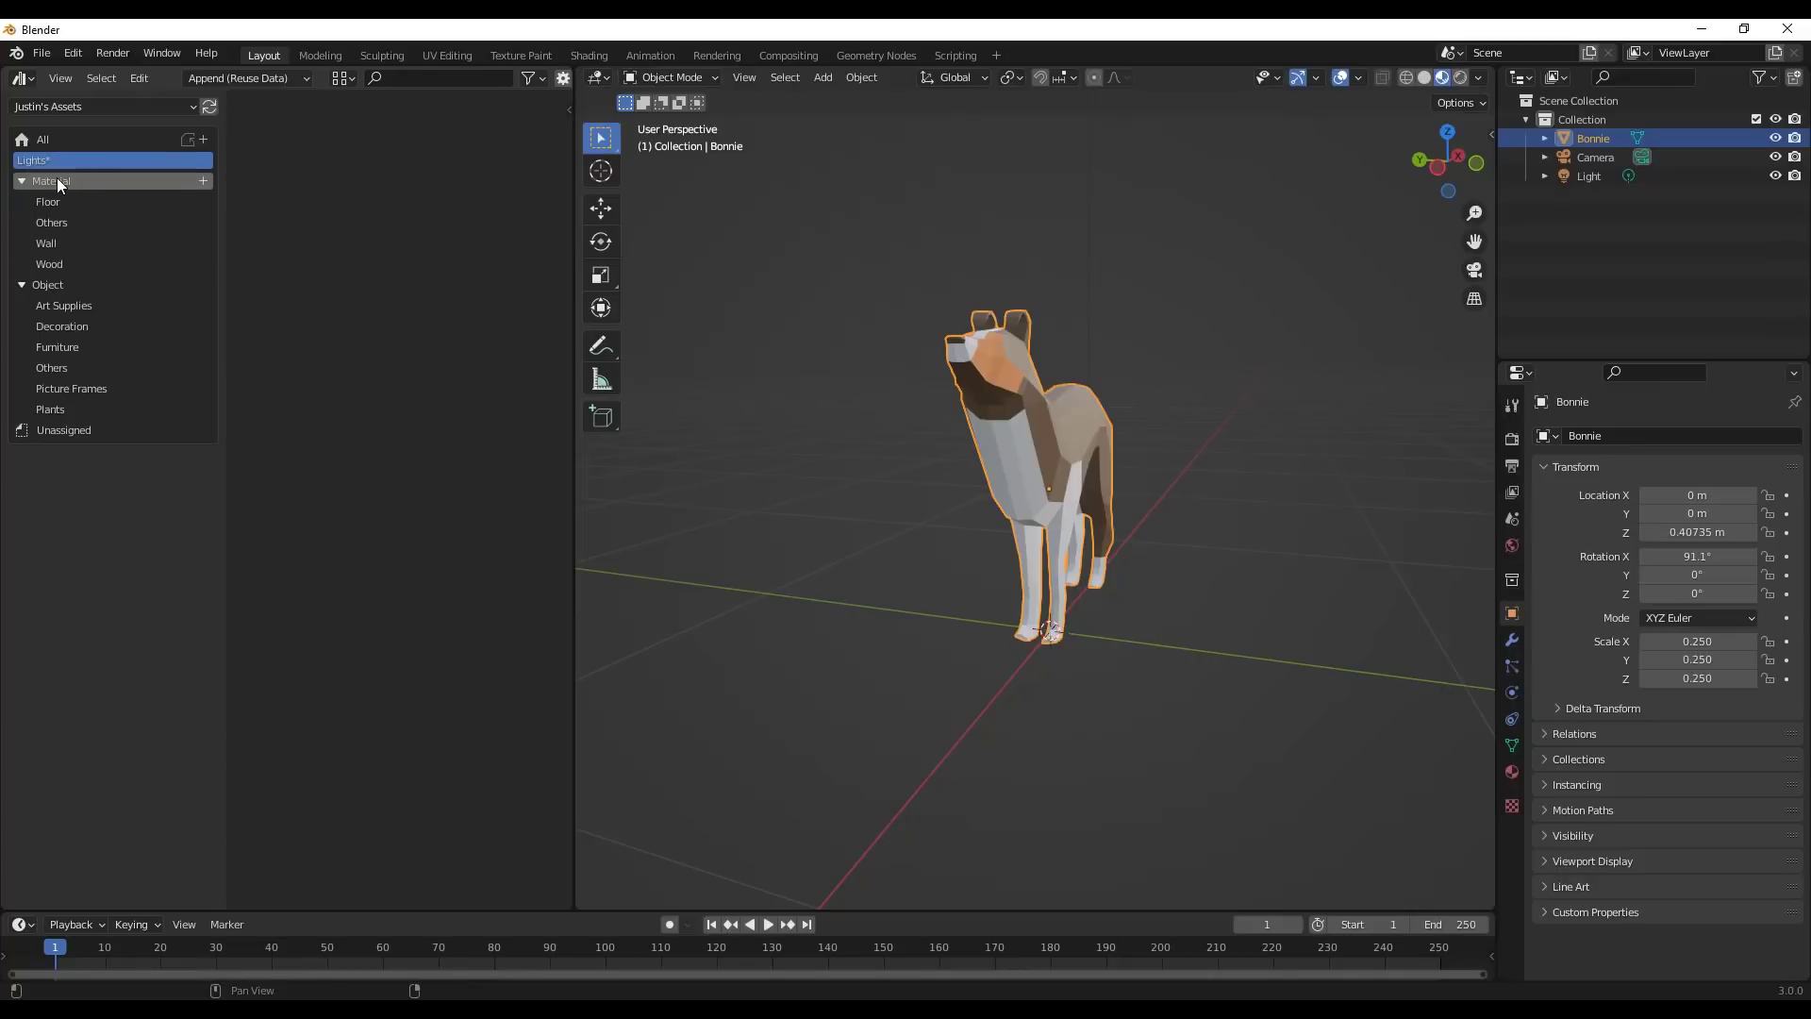
Add a point light and move it beside and above the dog, to about Y -0.78 m, Z 0.92 m.
{"action": "middle_click_drag", "start_coordinate": [1055, 494], "coordinate": [1128, 574]}
{"action": "key", "text": "shift+a"}
{"action": "mouse_move", "coordinate": [1186, 572]}
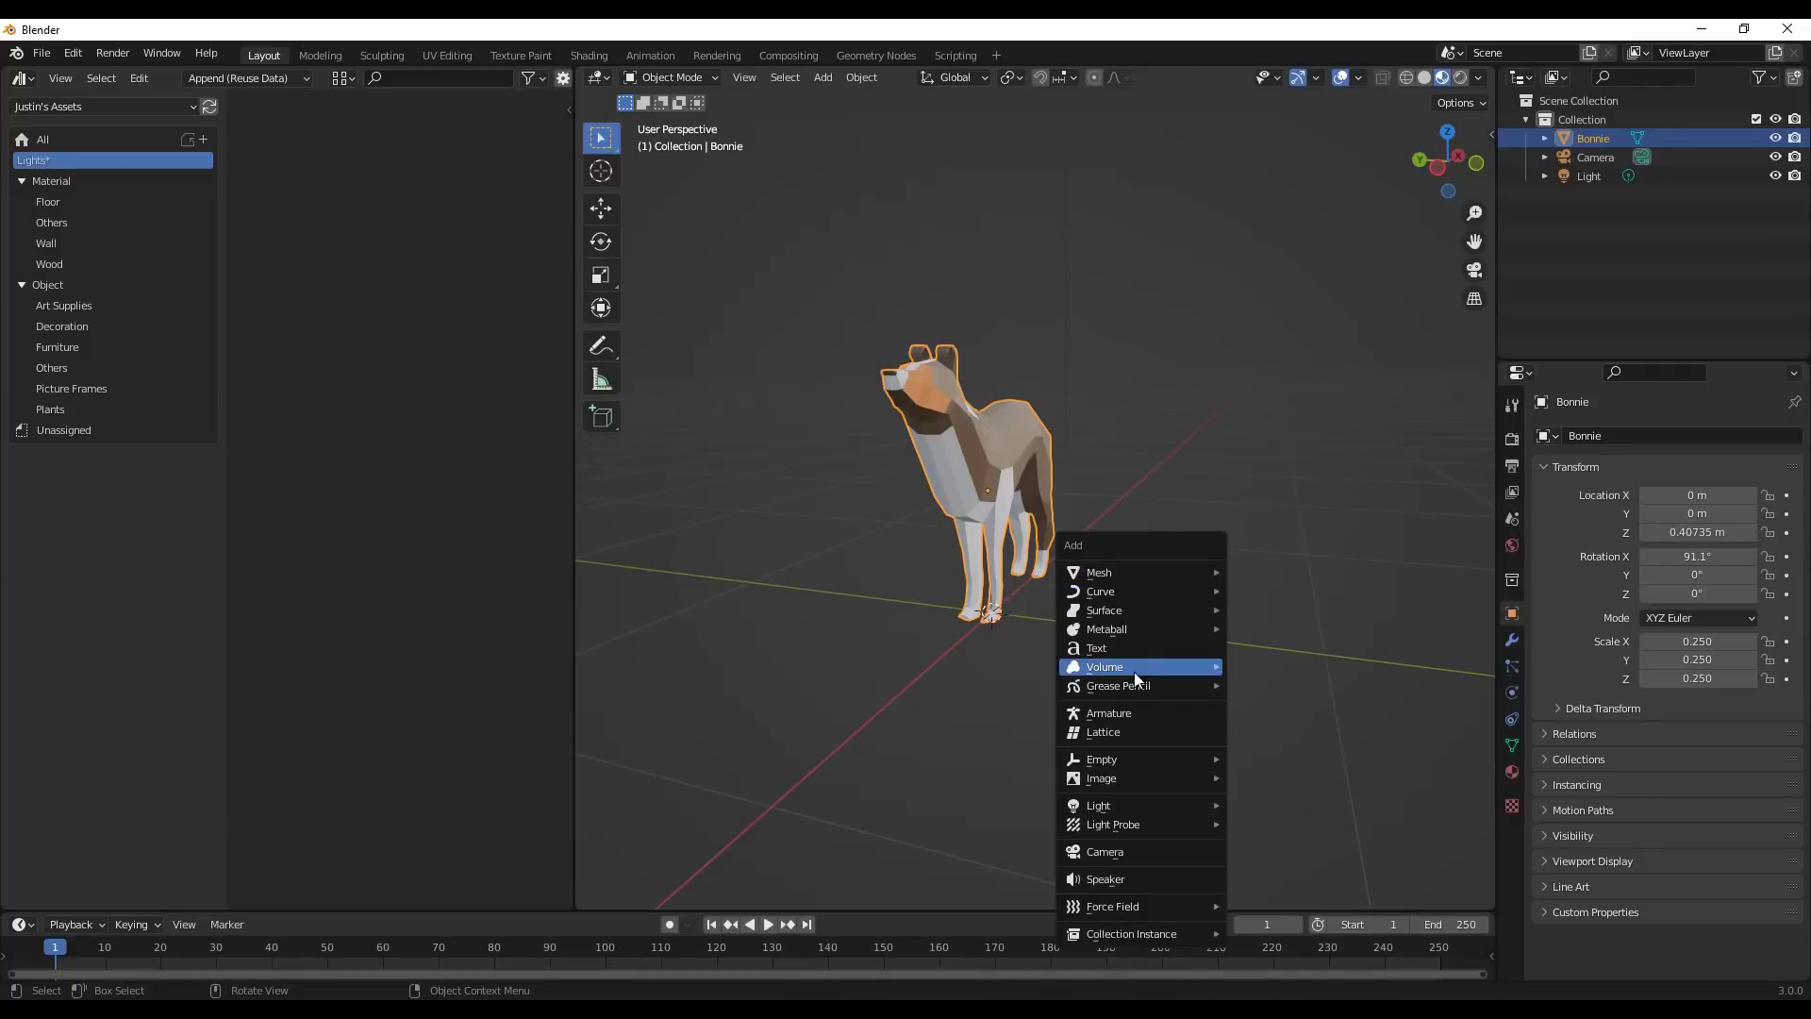
{"action": "mouse_move", "coordinate": [1118, 800]}
{"action": "left_click", "coordinate": [1283, 796]}
{"action": "key", "text": "g"}
{"action": "key", "text": "z"}
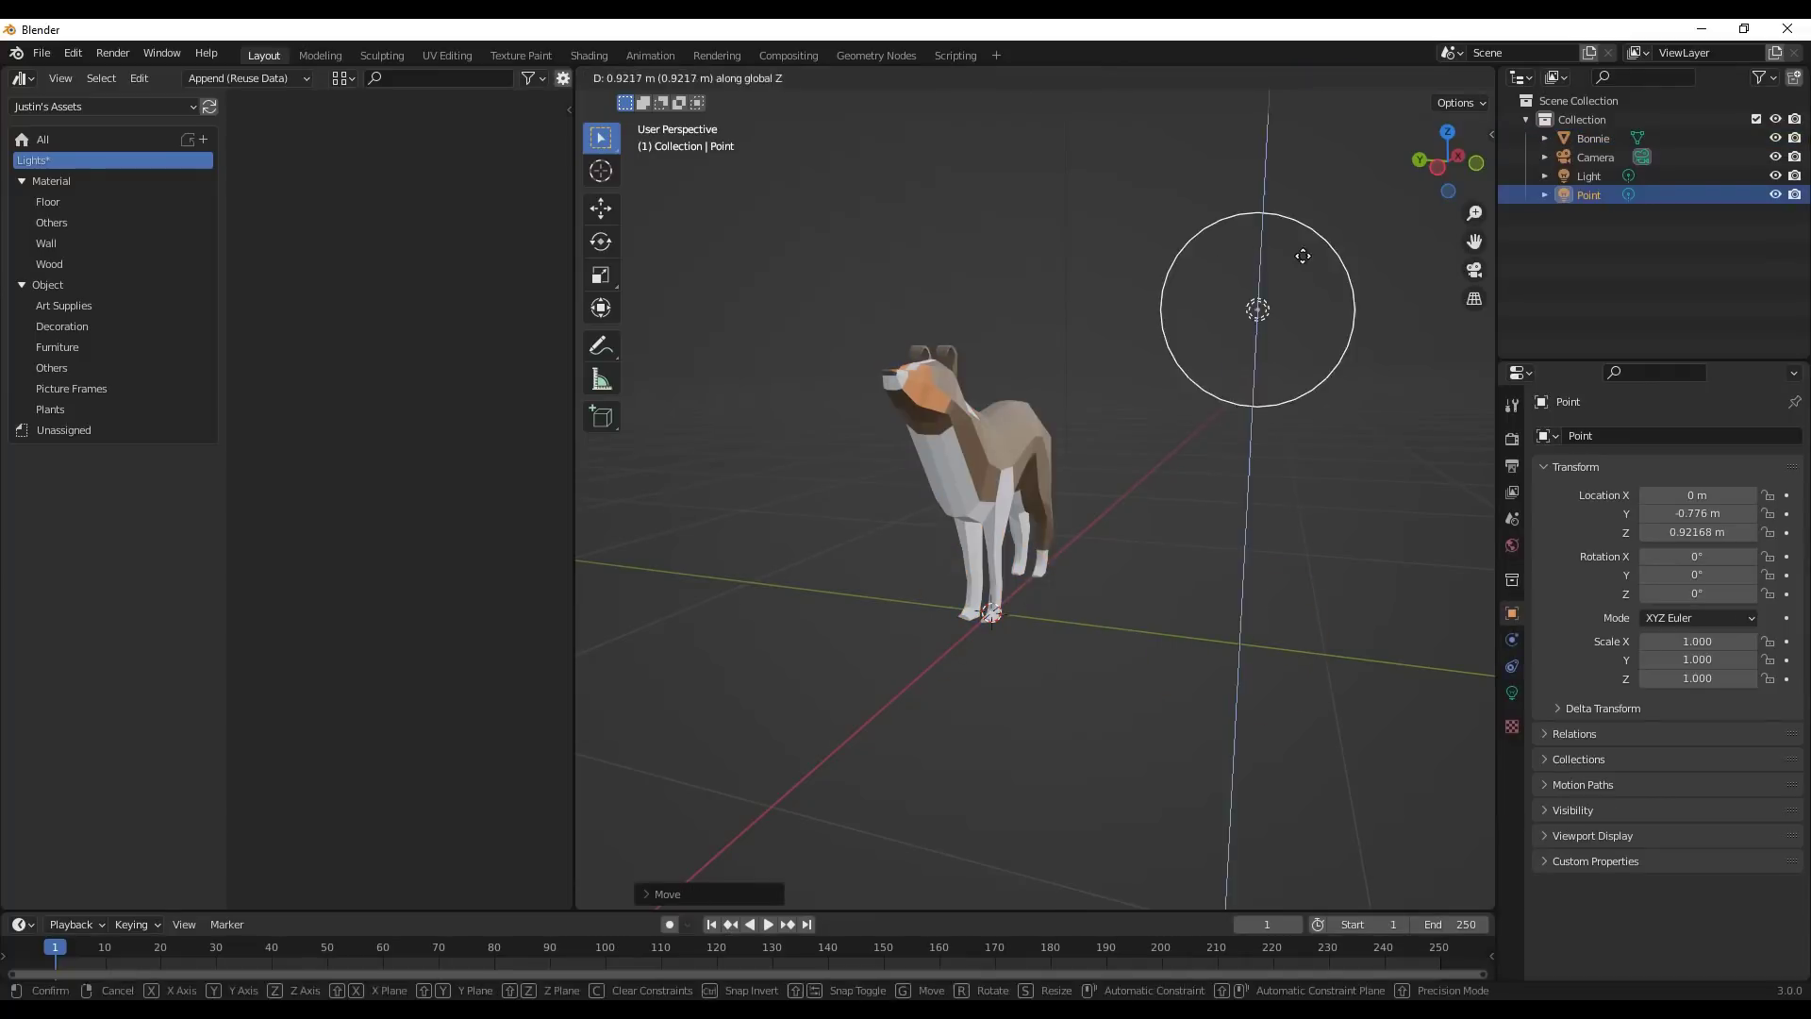
{"action": "left_click", "coordinate": [1303, 256]}
Set the point light's power to 250 W.
{"action": "left_click", "coordinate": [1512, 692]}
{"action": "left_click", "coordinate": [1695, 563]}
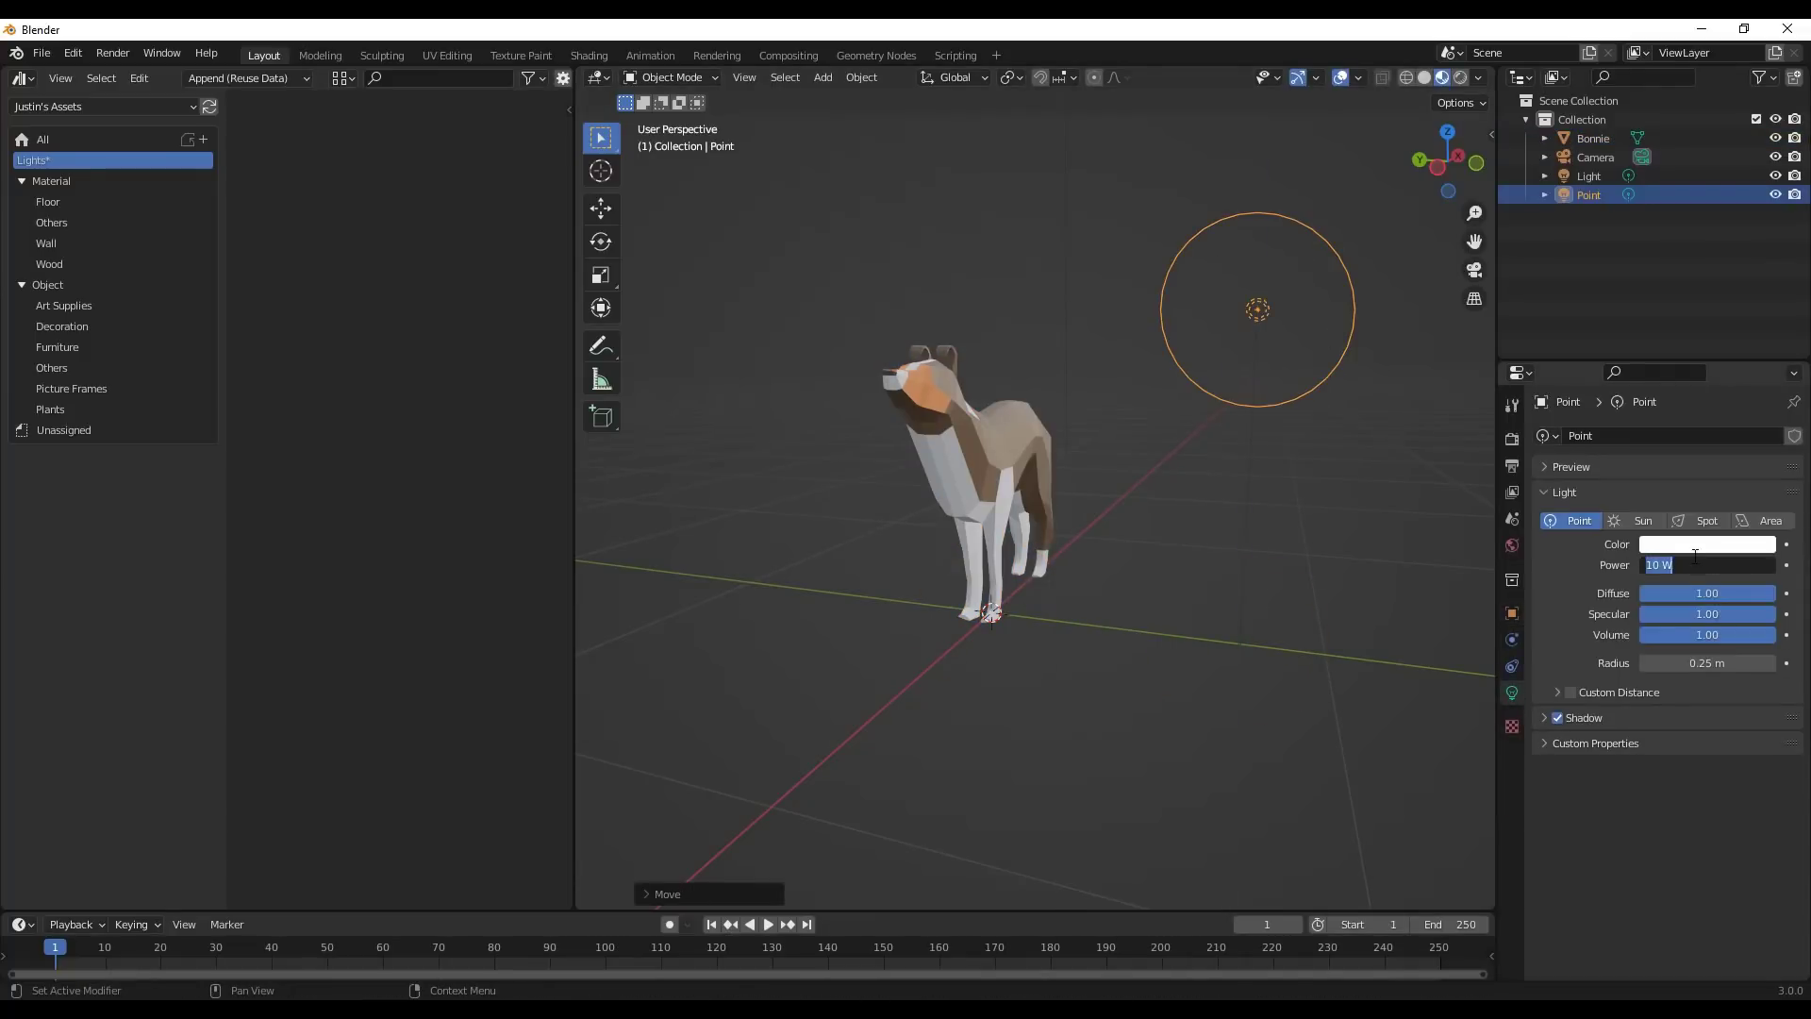
{"action": "type", "text": "250"}
{"action": "key", "text": "Return"}
Mark the point light as an asset in the current file.
{"action": "right_click", "coordinate": [1562, 192]}
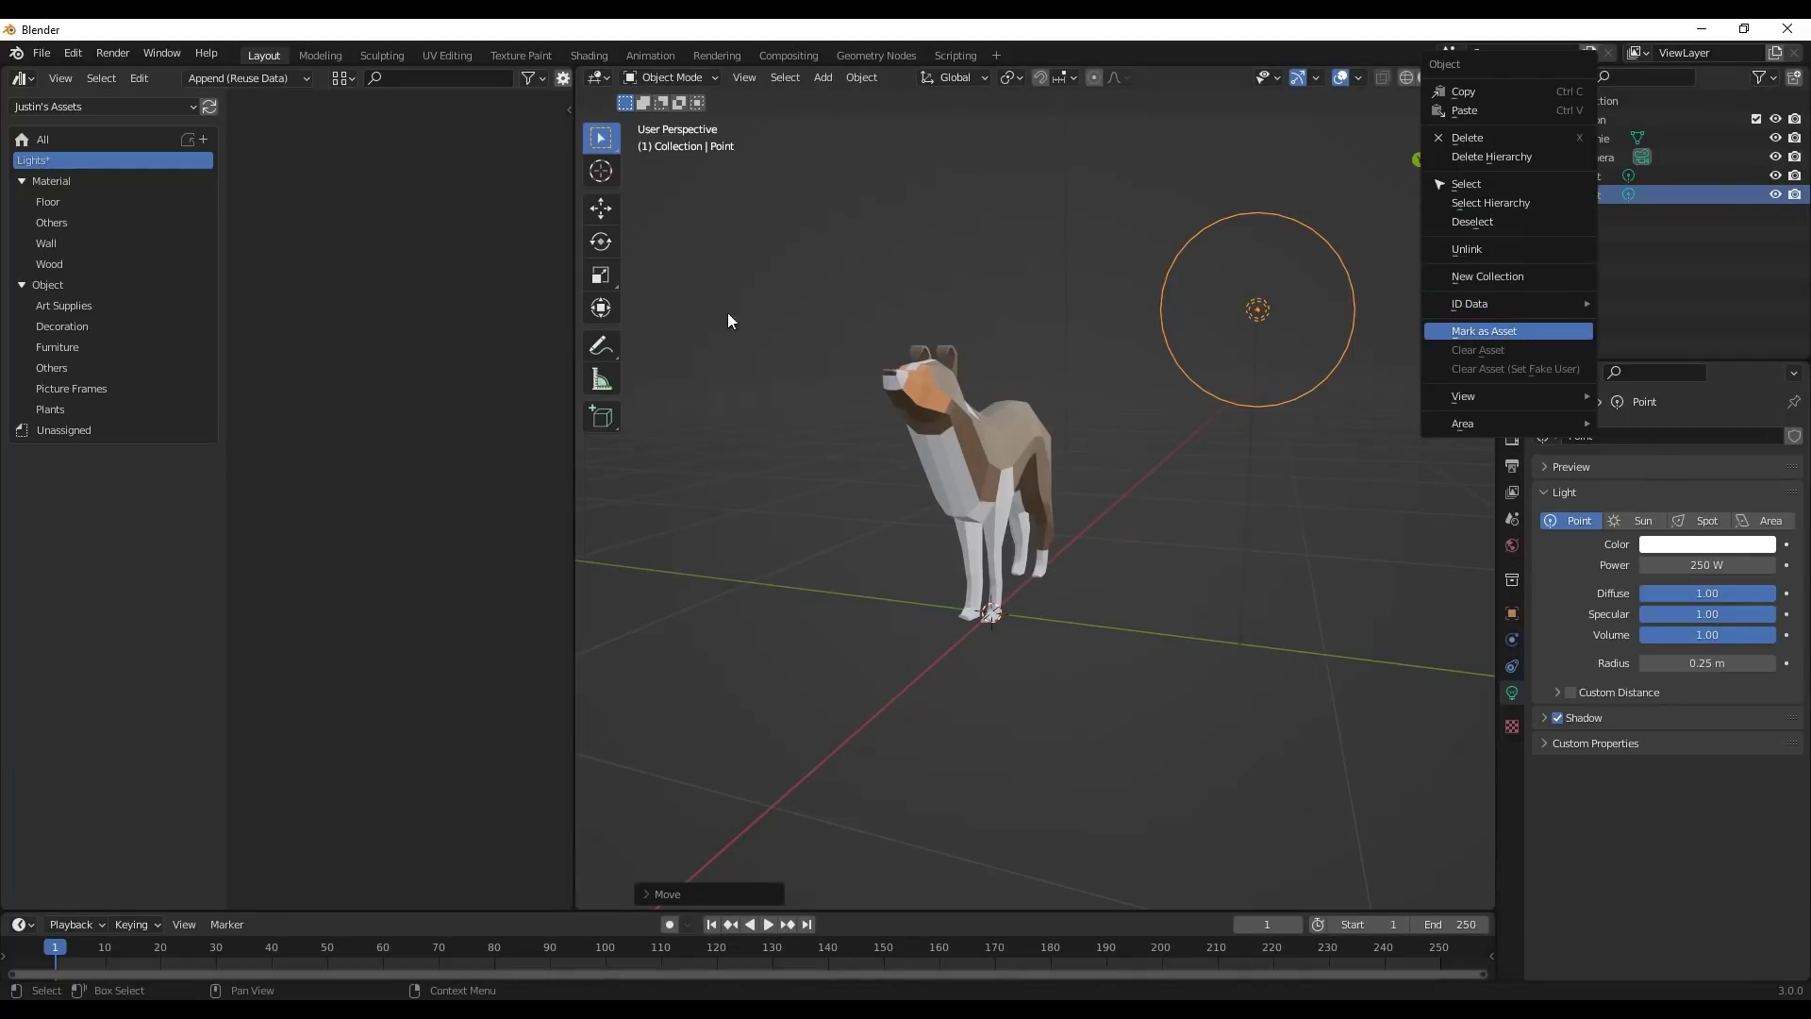
{"action": "key", "text": "Return"}
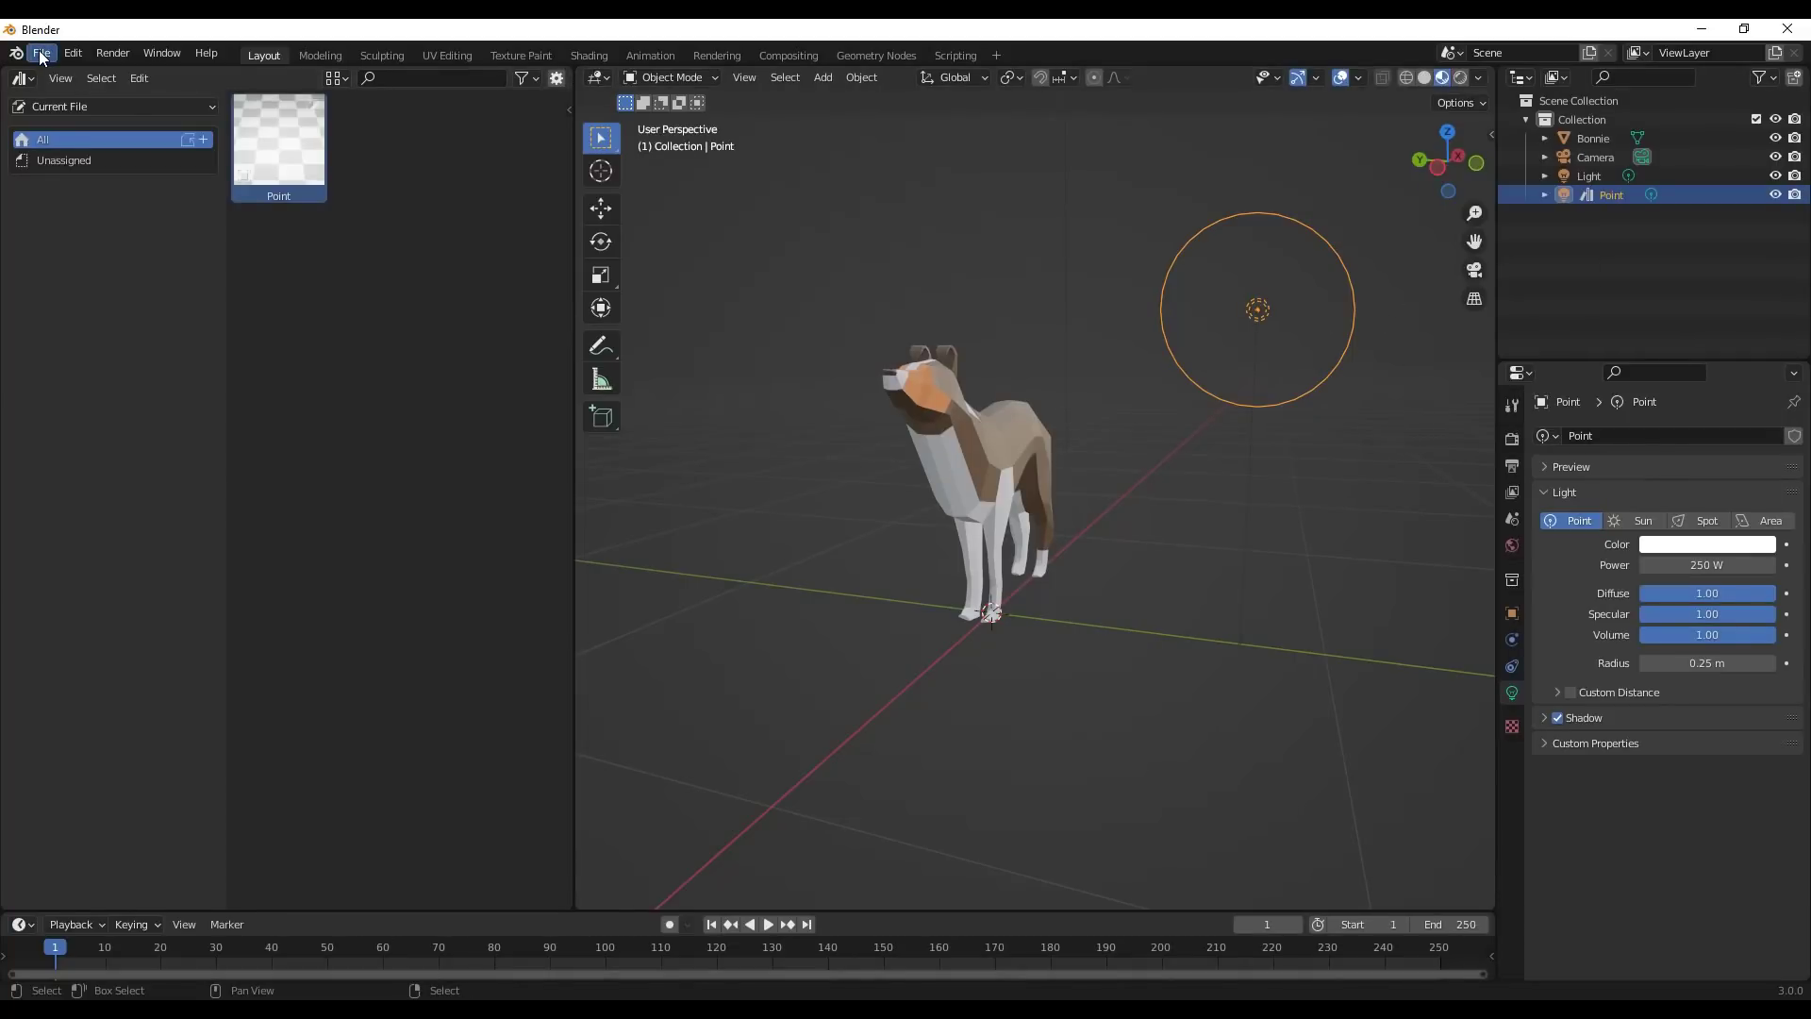
{"action": "left_click", "coordinate": [42, 53]}
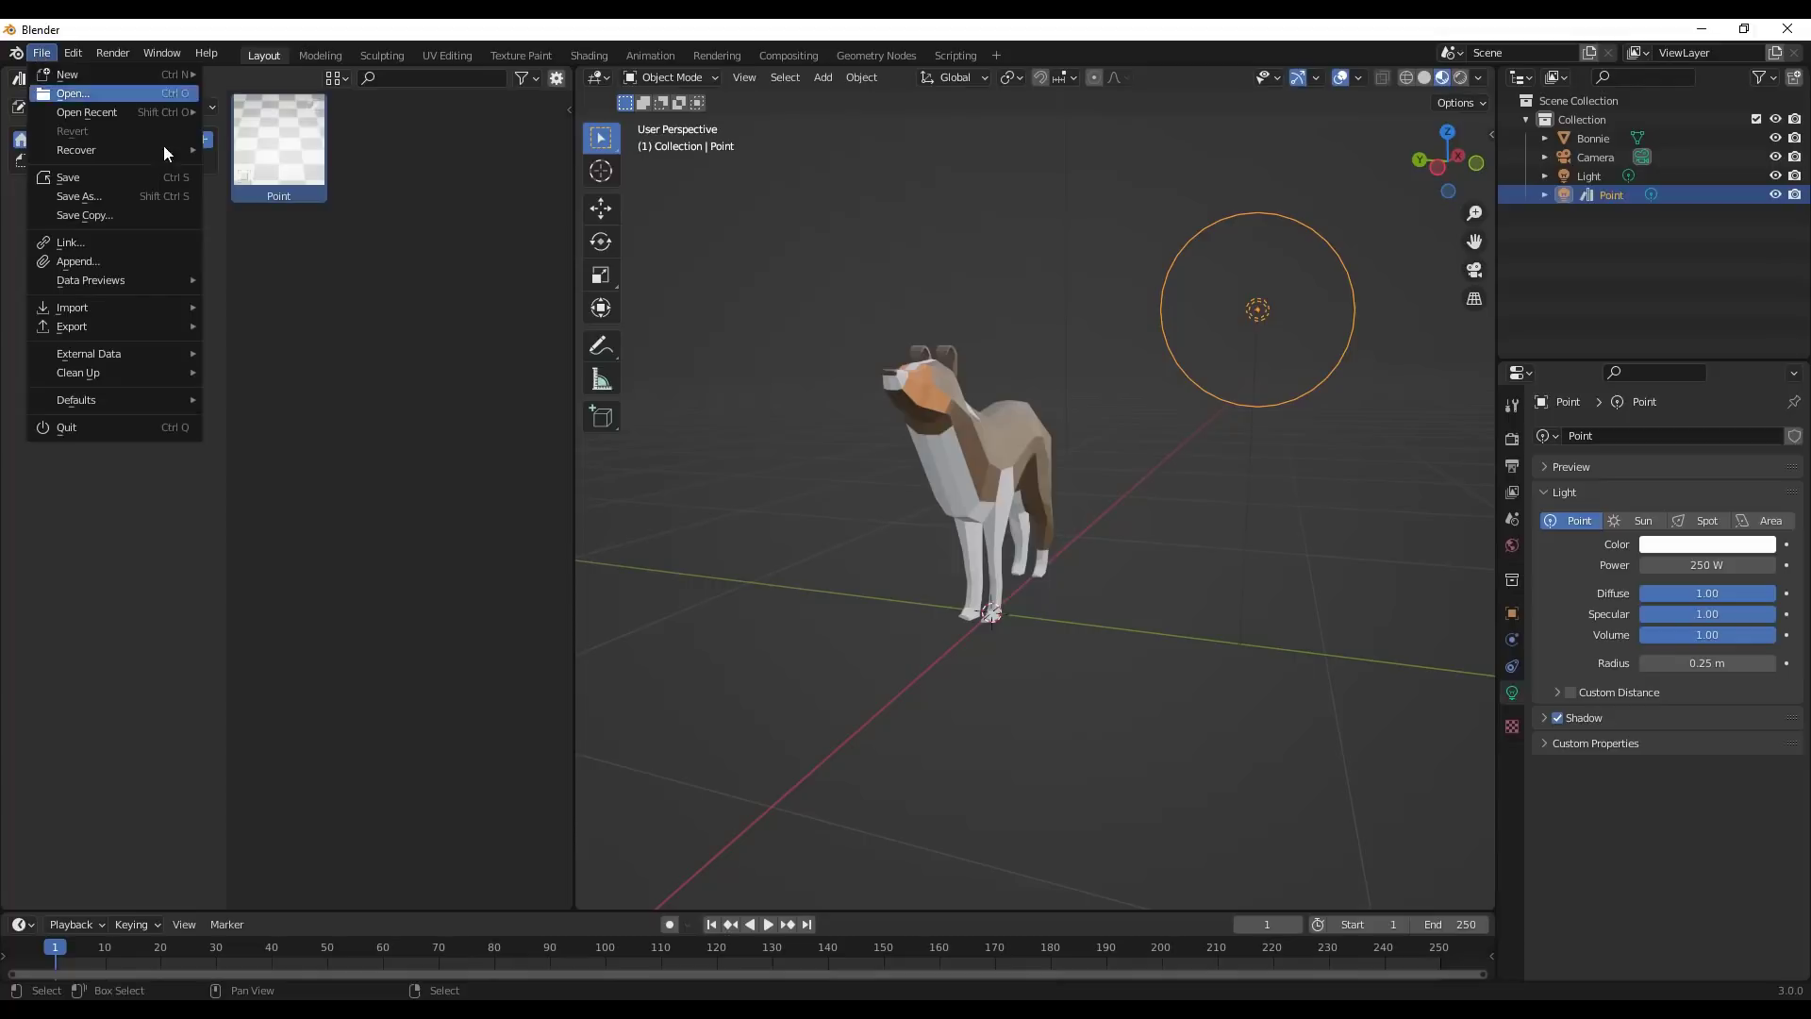
Rename the point light asset to Point - 250W.
{"action": "scroll", "coordinate": [766, 392], "scroll_direction": "down", "scroll_amount": 1}
{"action": "scroll", "coordinate": [848, 377], "scroll_direction": "down", "scroll_amount": 1}
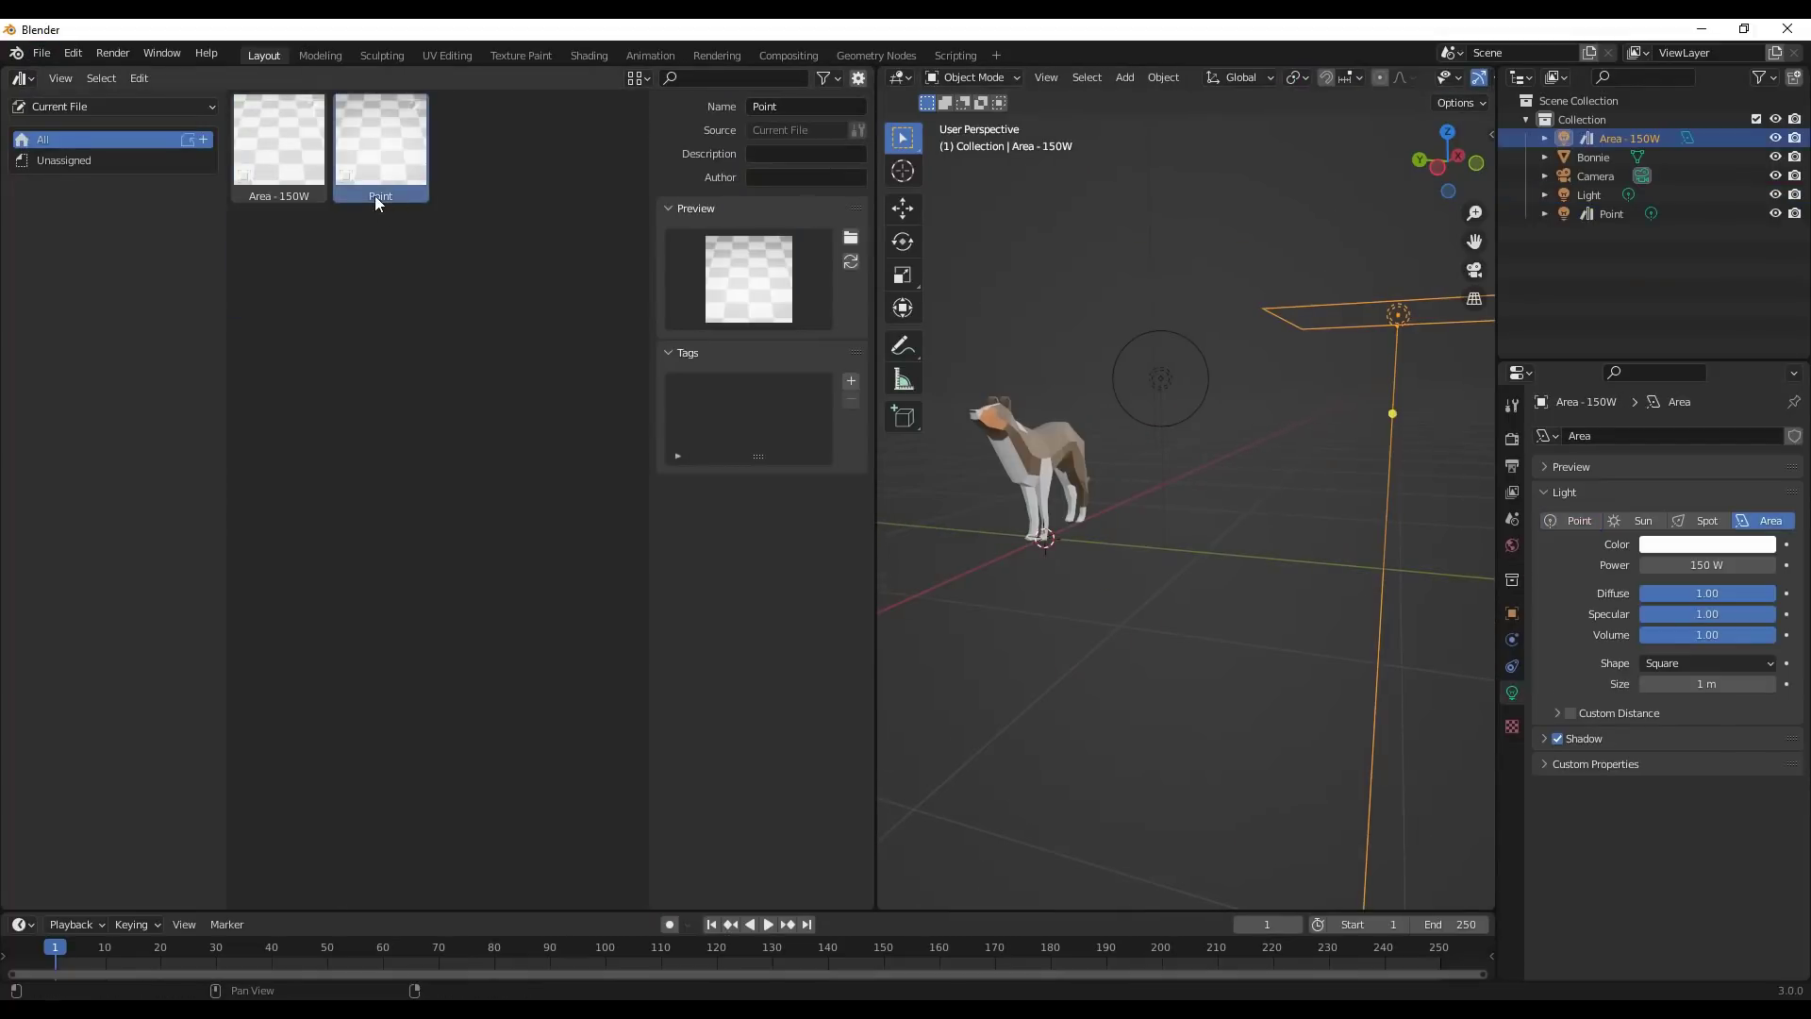
{"action": "key", "text": "F2"}
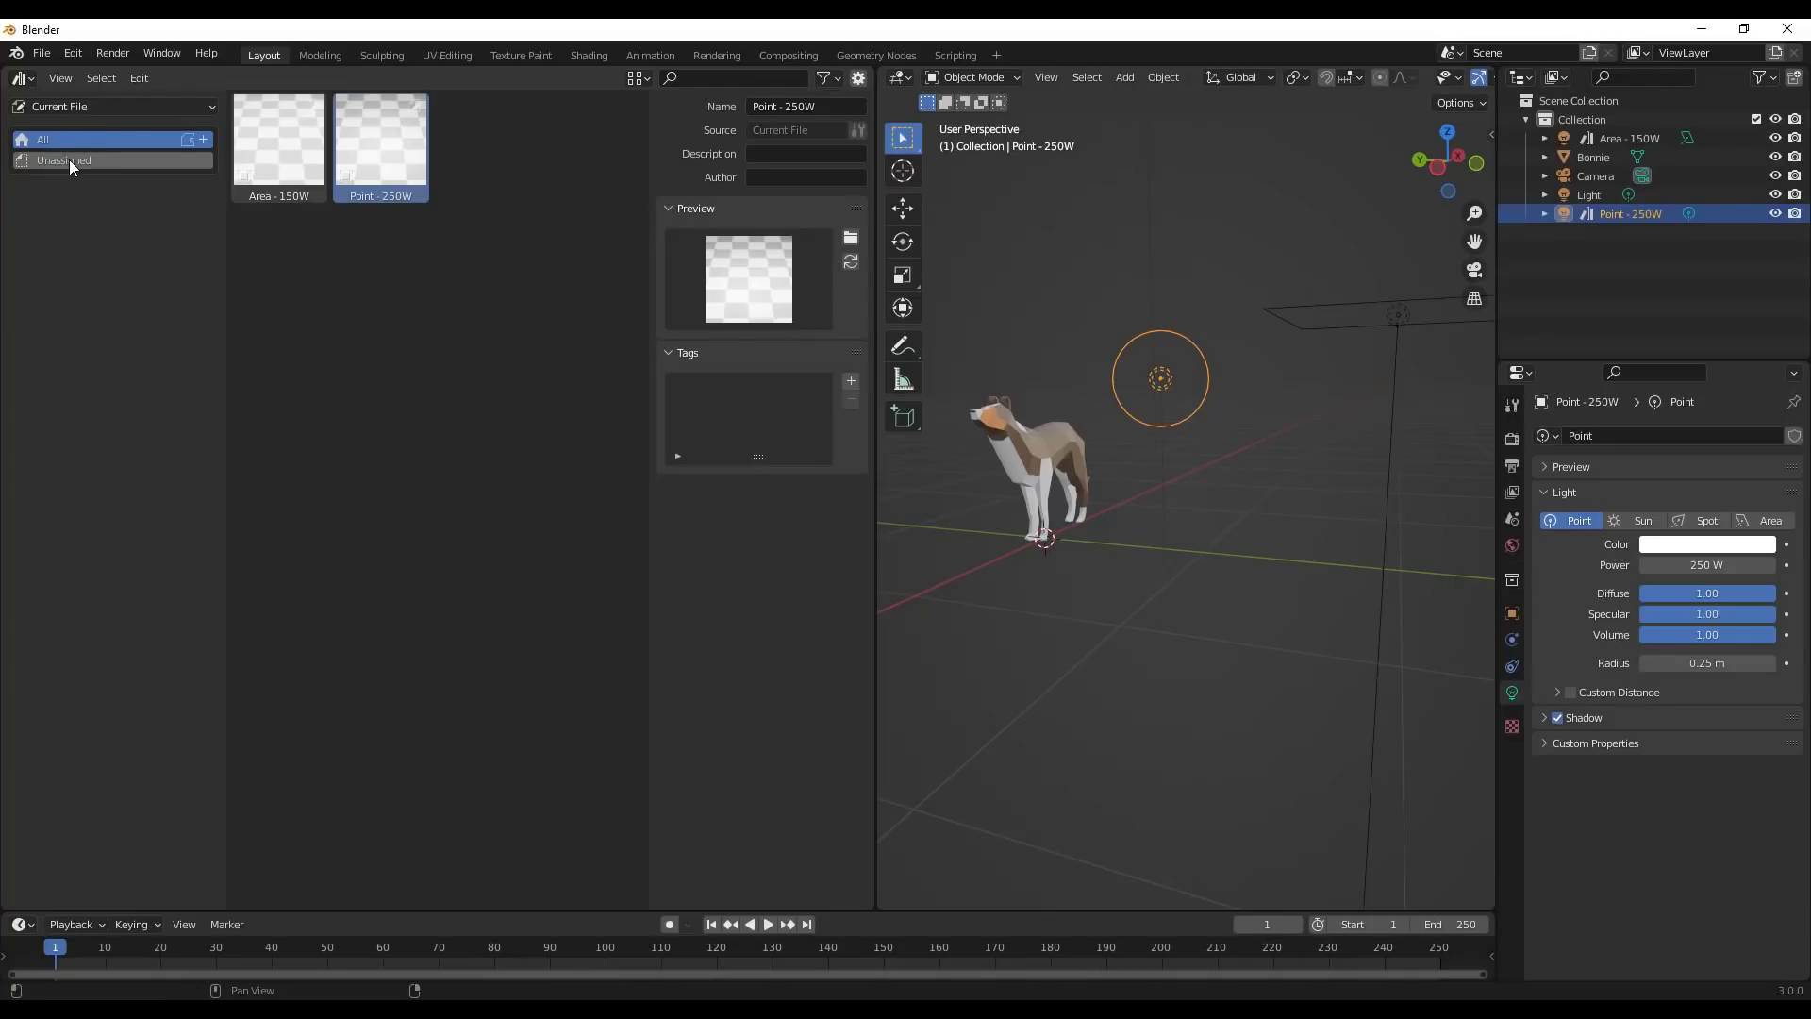
Create a top-level catalog named Lights in the current file's asset library.
{"action": "left_click", "coordinate": [126, 160]}
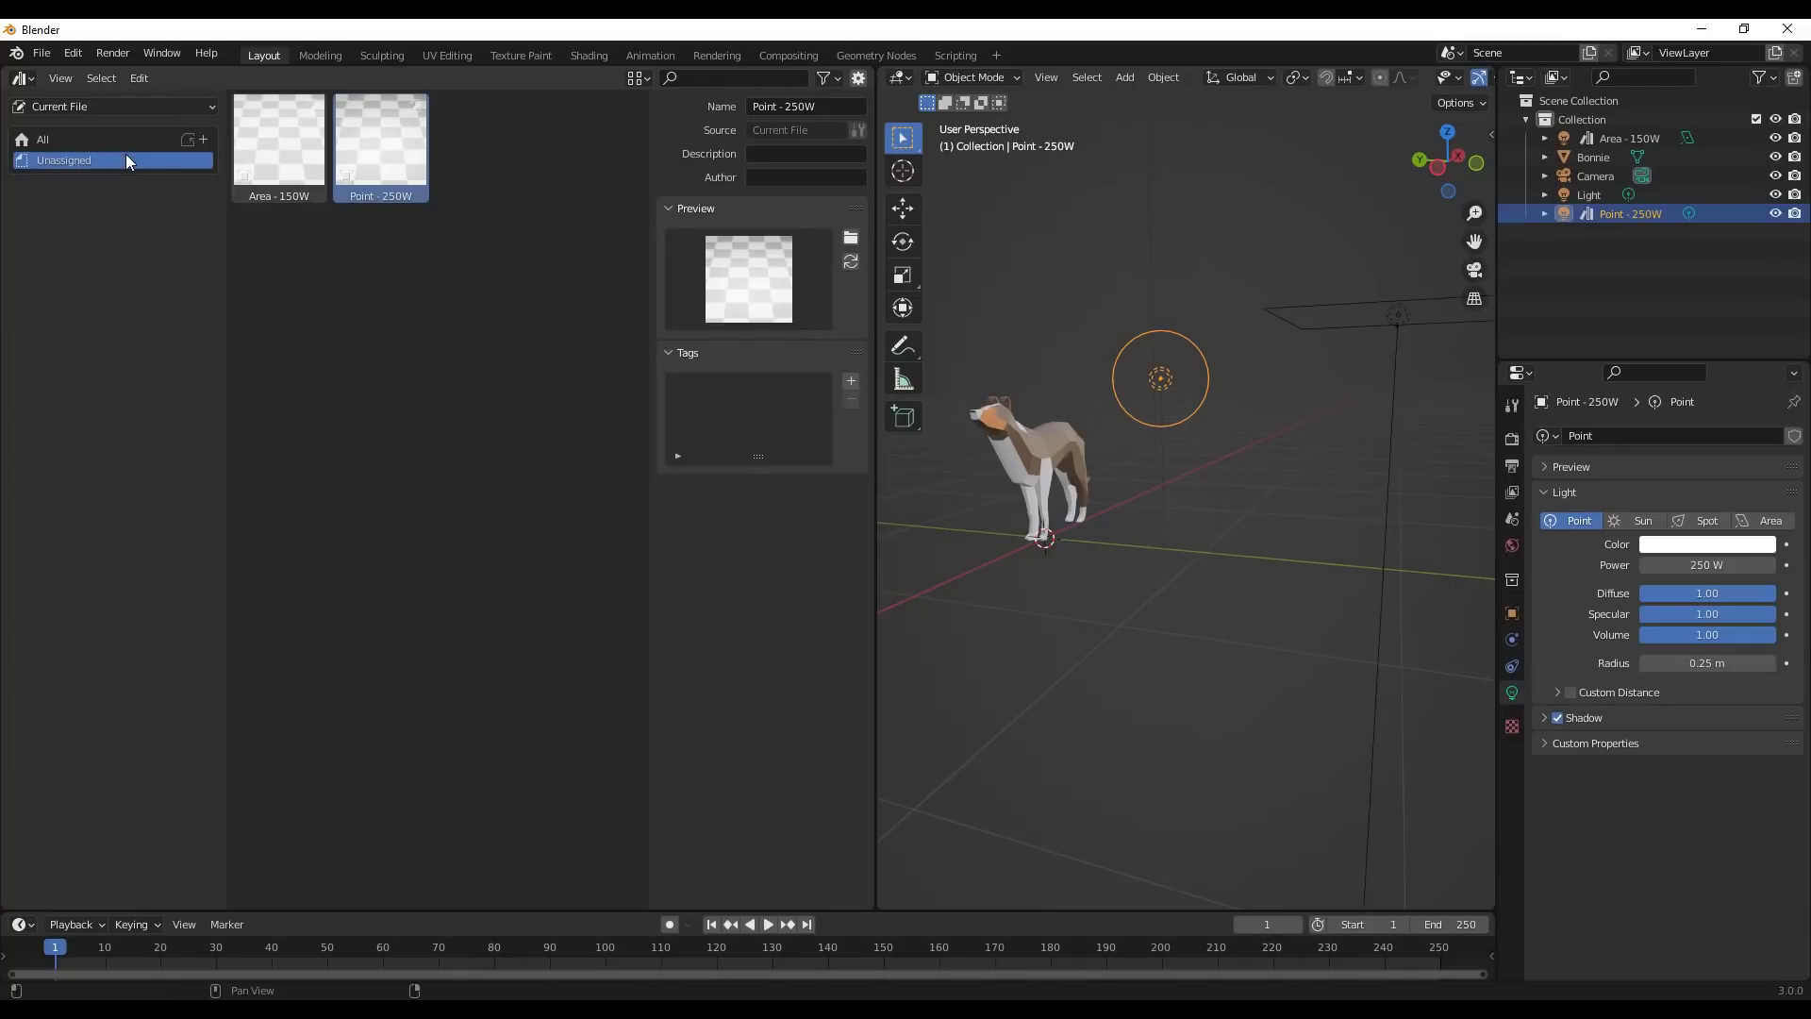
{"action": "left_click", "coordinate": [202, 139]}
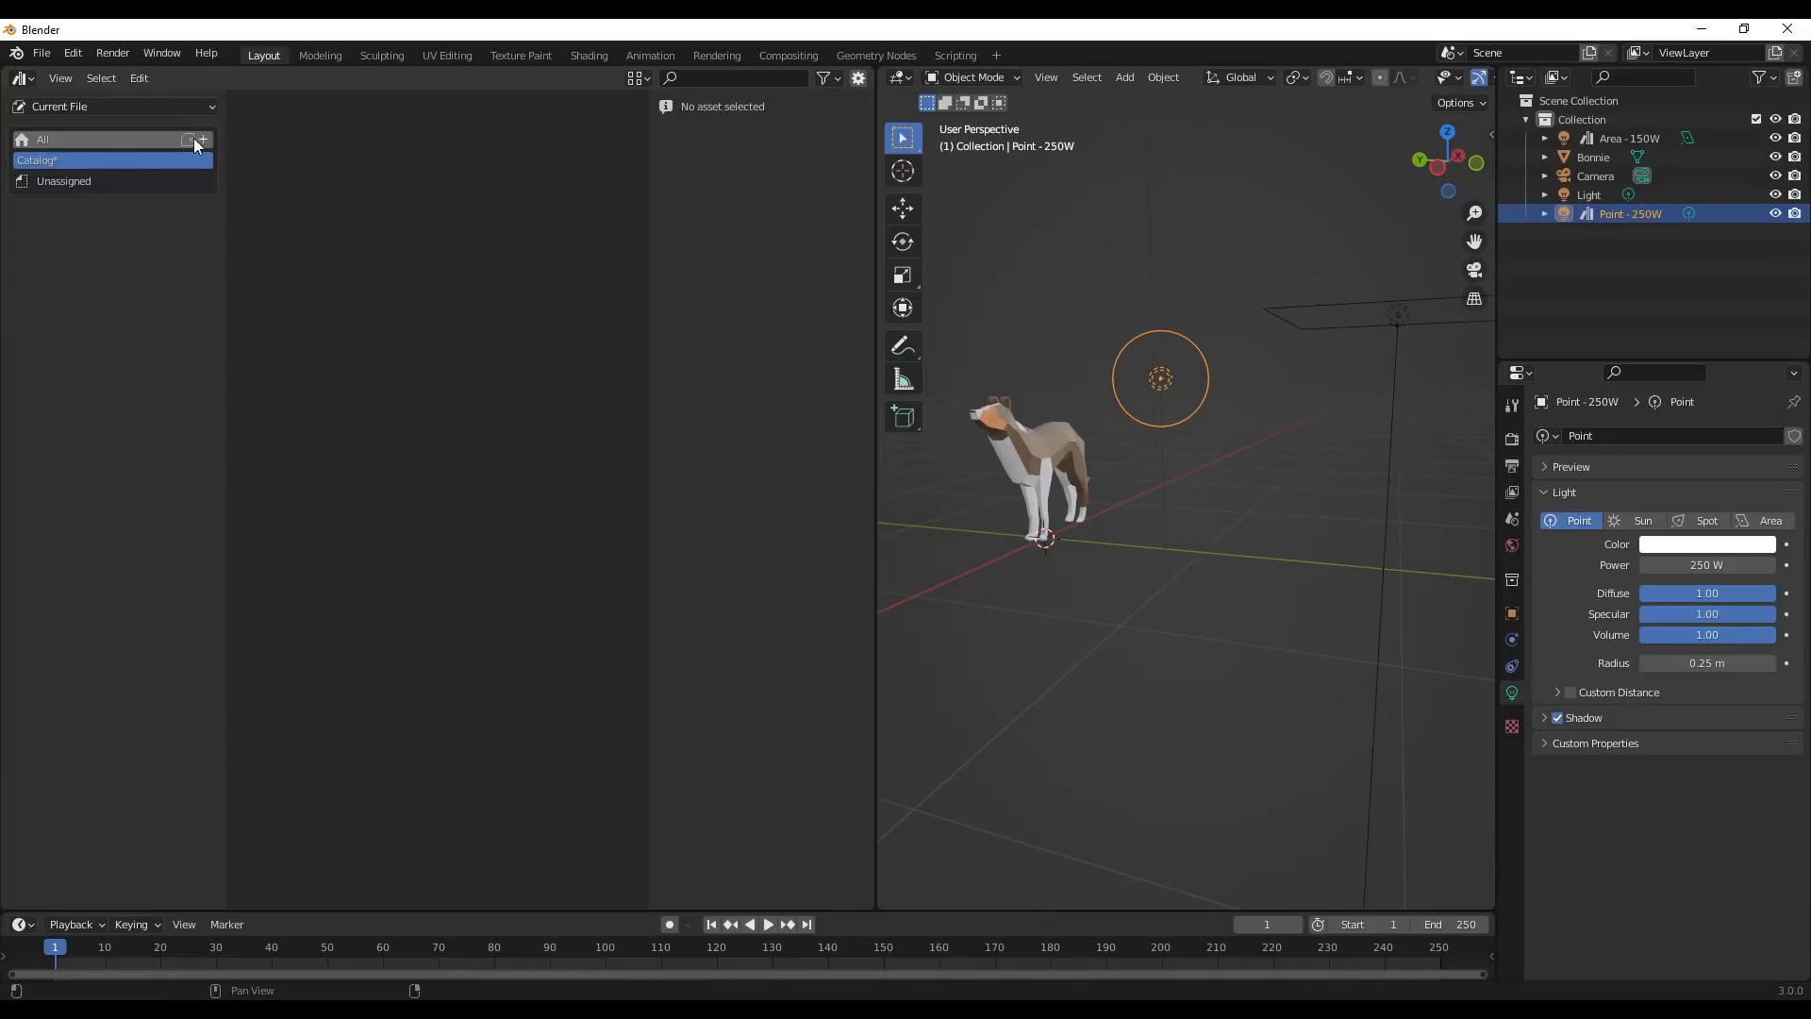
{"action": "double_click", "coordinate": [68, 158]}
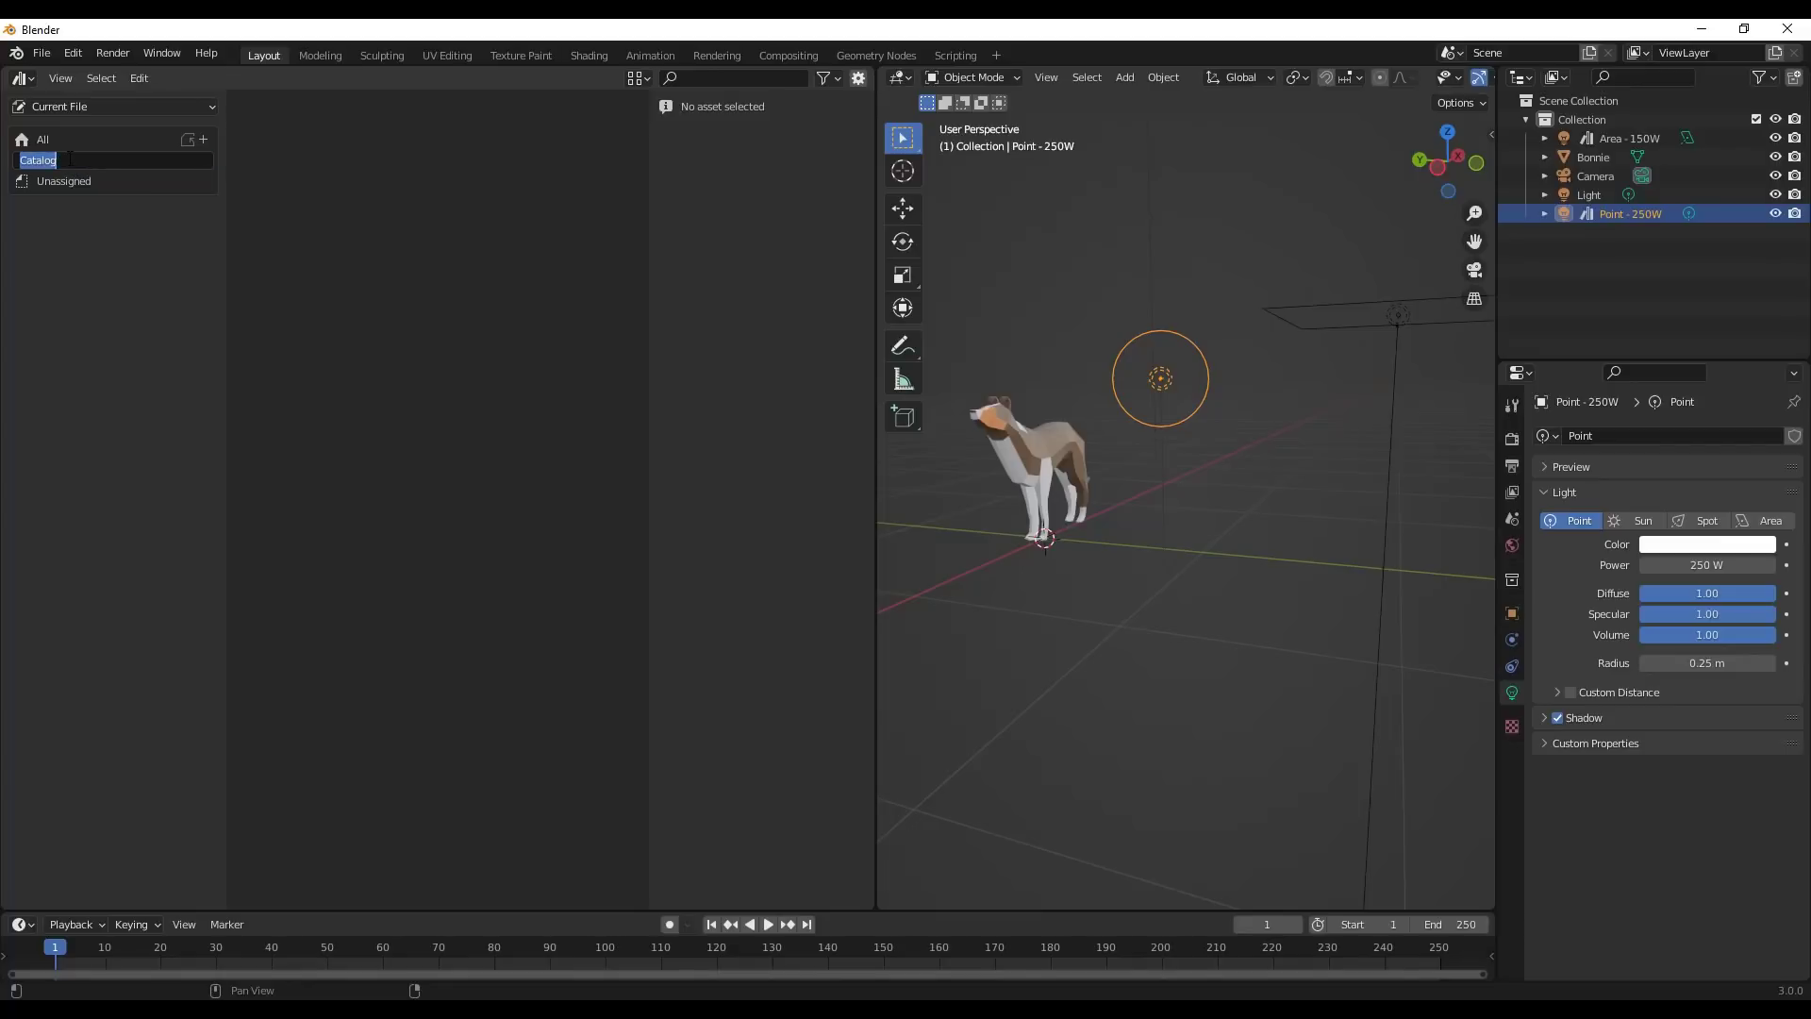
{"action": "type", "text": "Lights"}
{"action": "key", "text": "Return"}
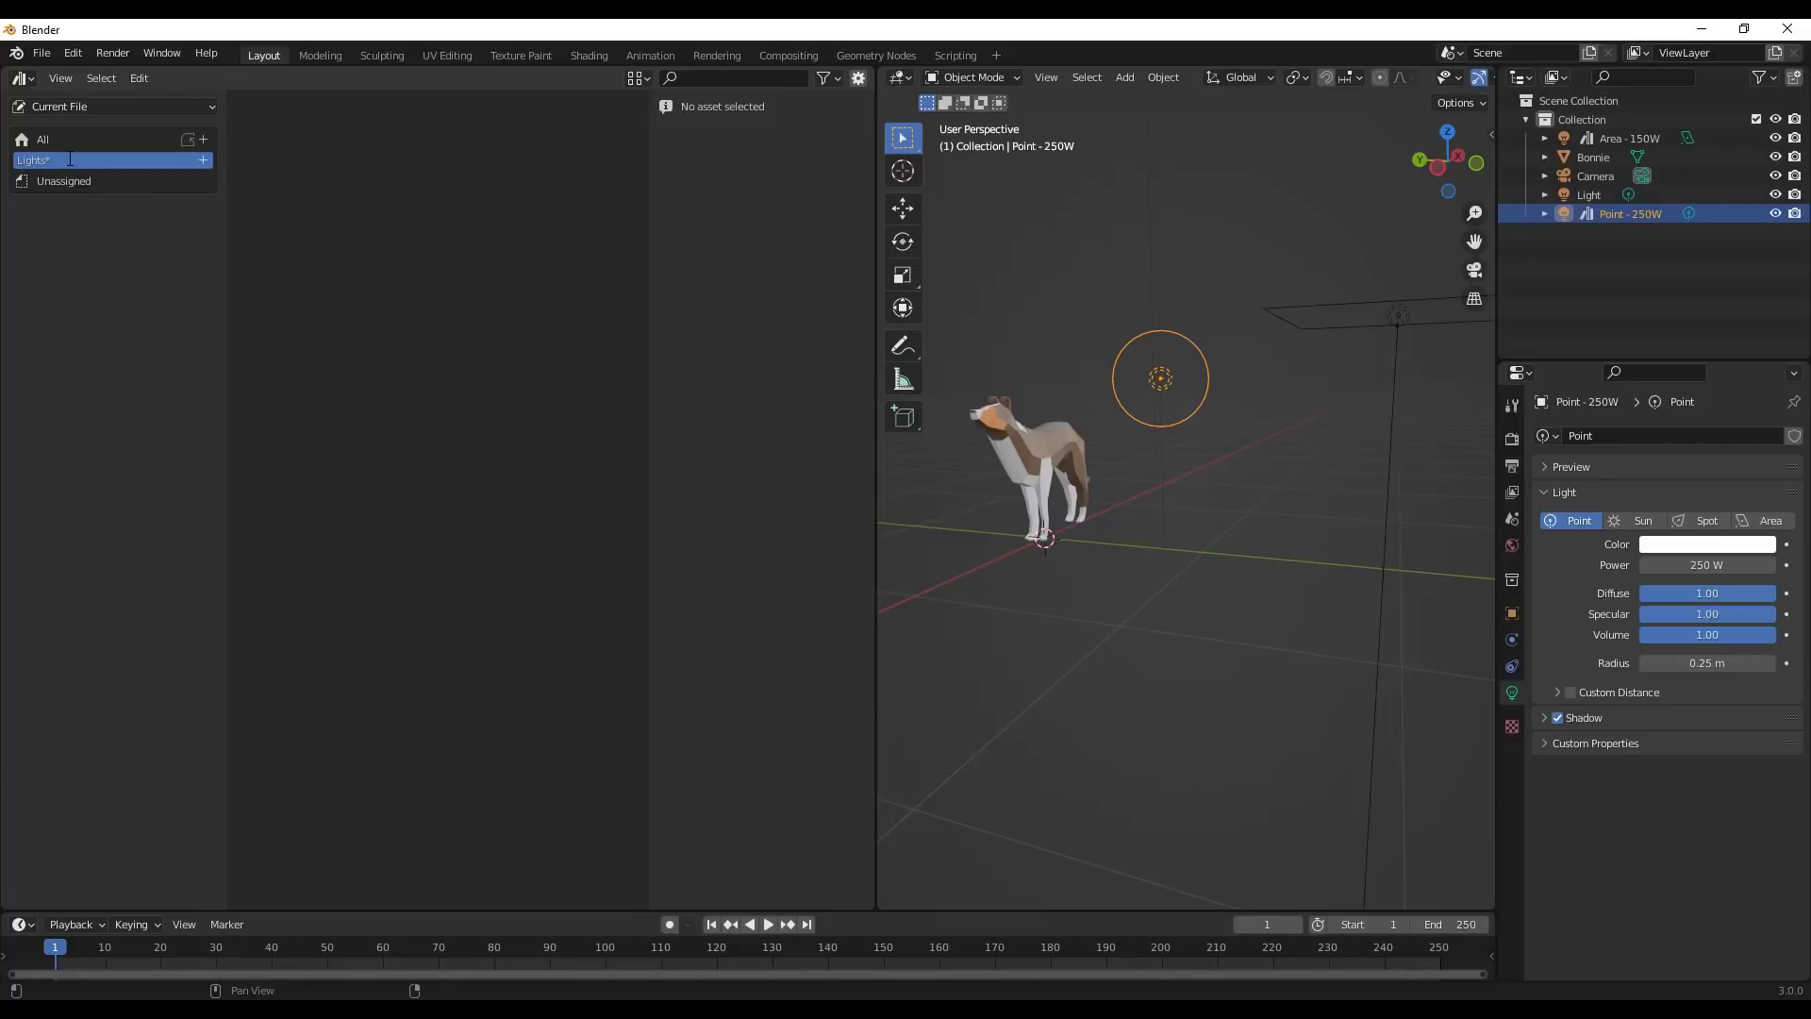
Assign the Area - 150W and Point - 250W assets to the Lights catalog and display that catalog.
{"action": "left_click", "coordinate": [66, 138]}
{"action": "left_click_drag", "start_coordinate": [282, 146], "coordinate": [37, 161]}
{"action": "left_click_drag", "start_coordinate": [389, 151], "coordinate": [47, 159]}
{"action": "left_click", "coordinate": [47, 159]}
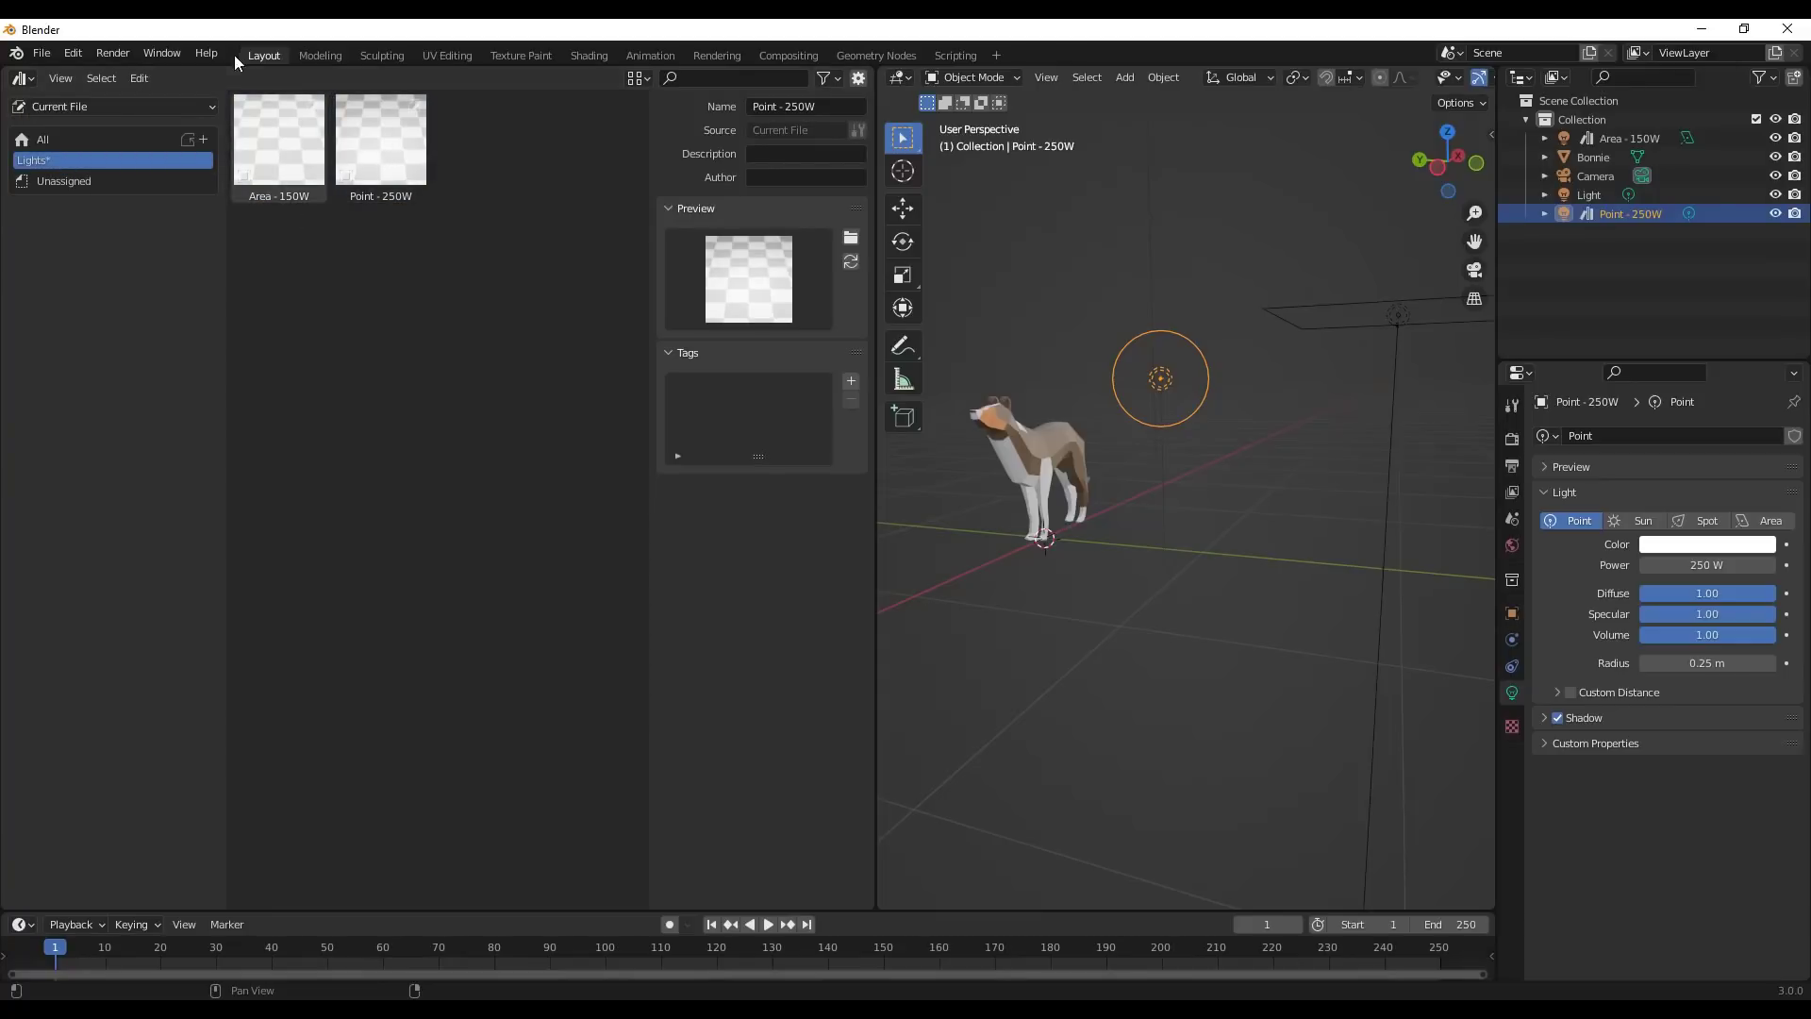
Save the scene as Lights.blend in G:\Assets\BlenderAssets.
{"action": "left_click", "coordinate": [43, 54]}
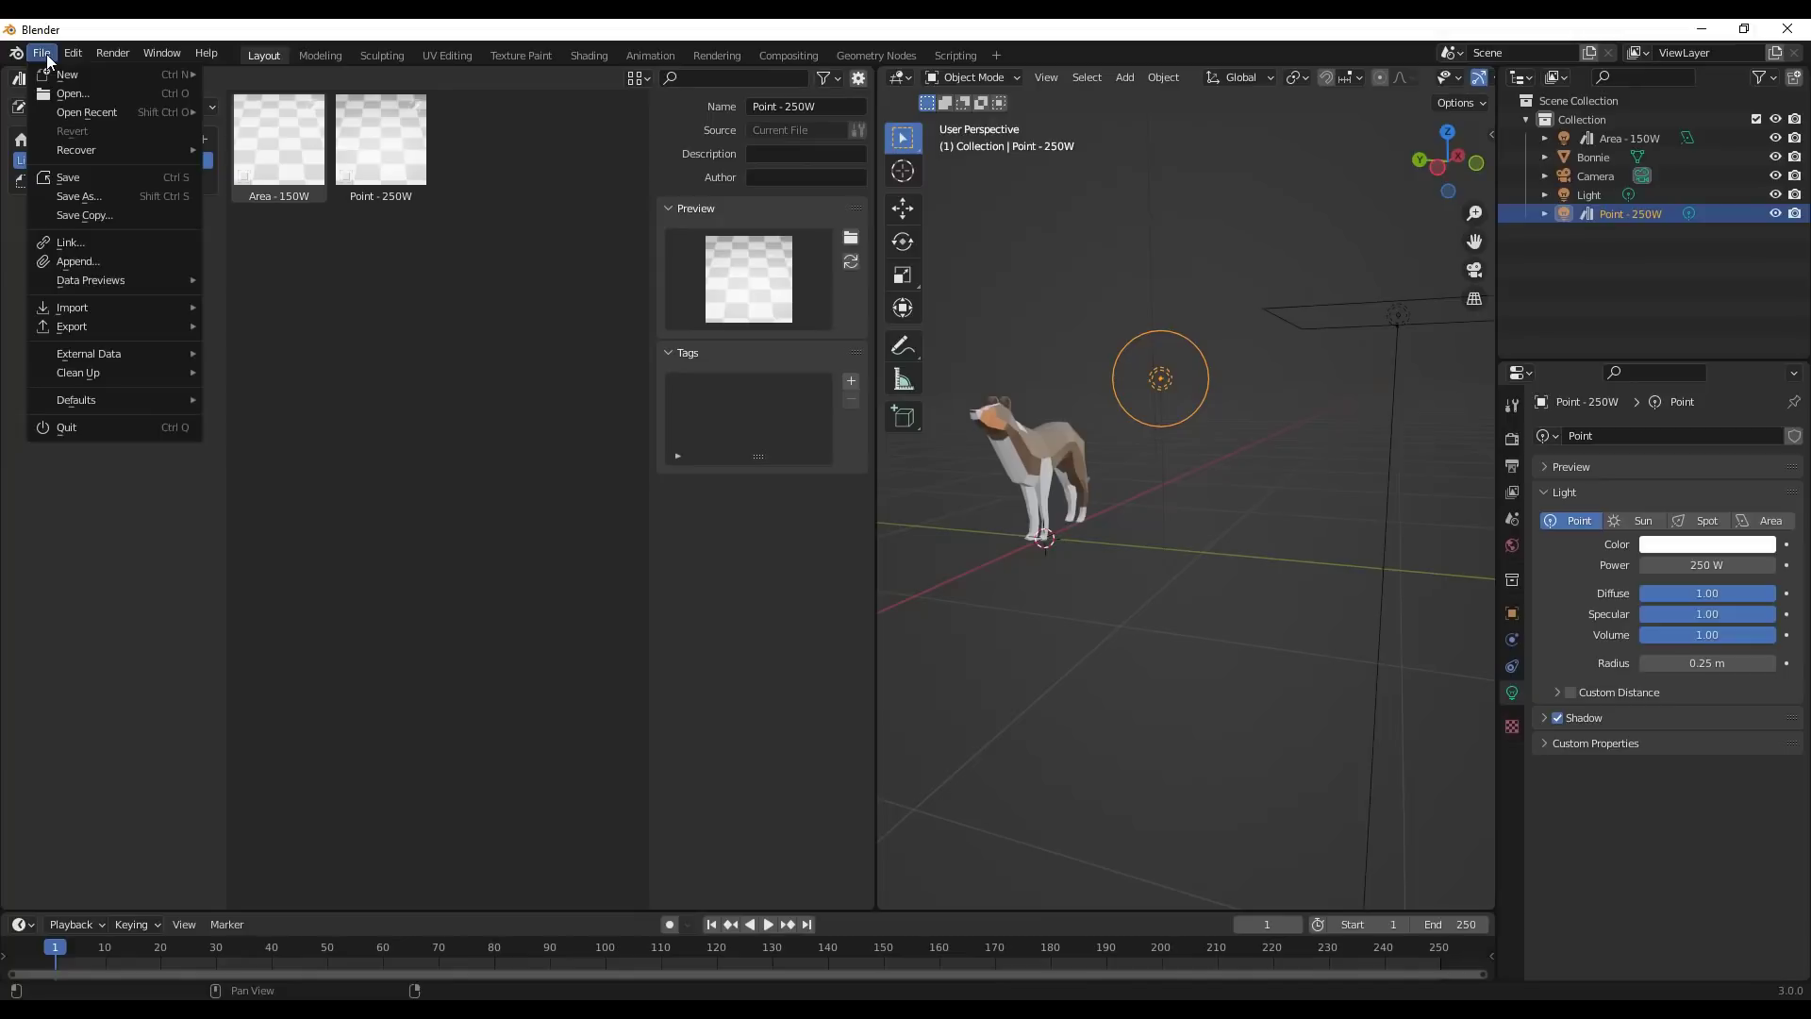
{"action": "left_click", "coordinate": [89, 195]}
{"action": "left_click", "coordinate": [684, 772]}
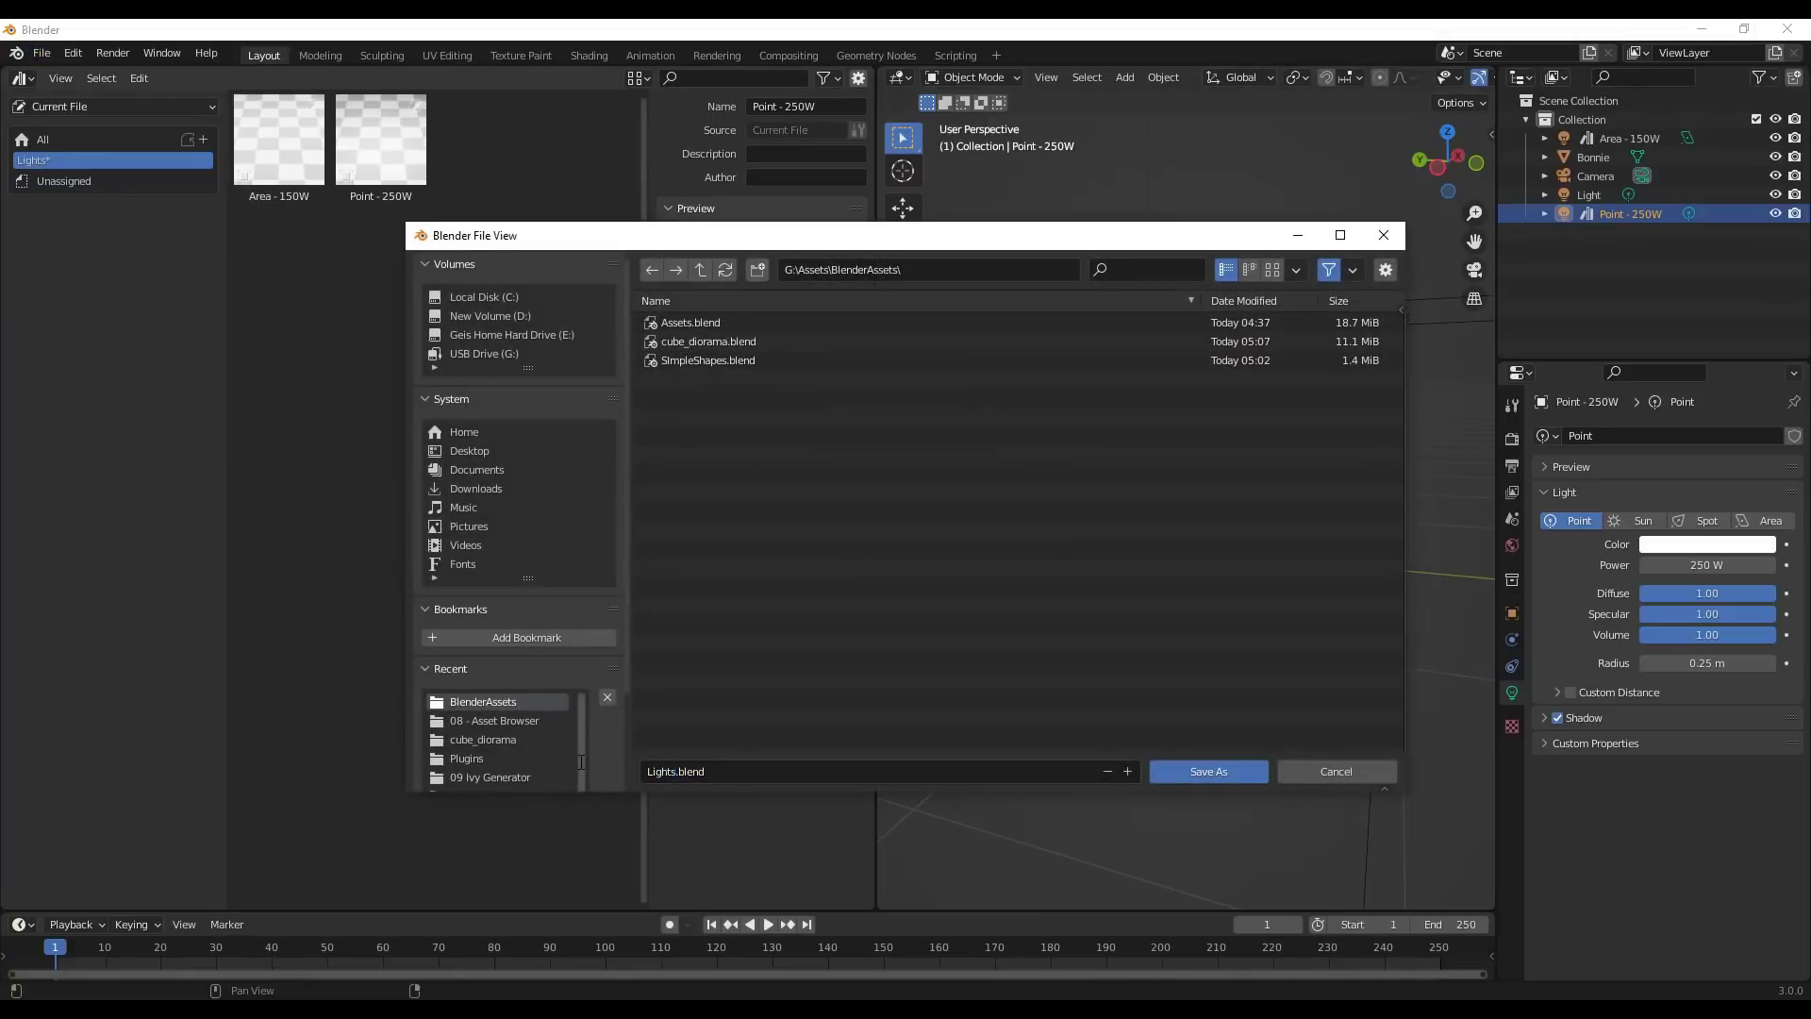
{"action": "left_click", "coordinate": [1212, 773]}
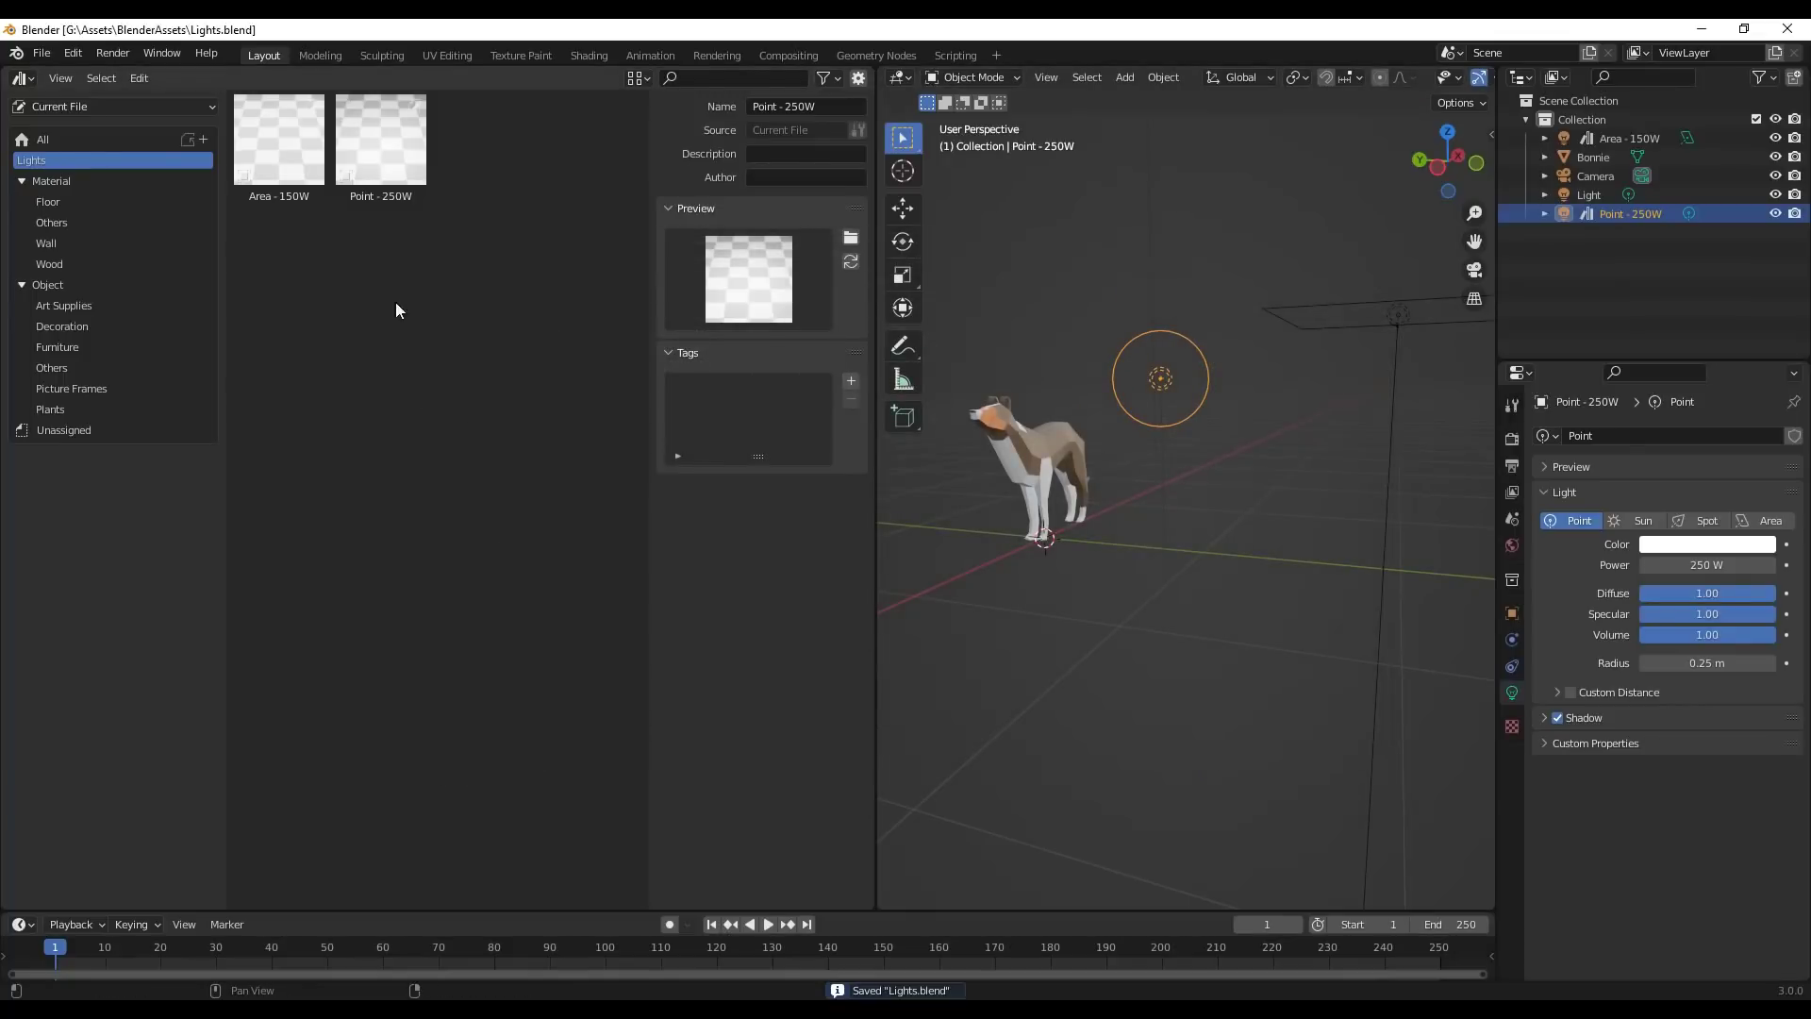
Start a new file and split off part of the 3D viewport as an Asset Browser.
{"action": "left_click", "coordinate": [42, 53]}
{"action": "mouse_move", "coordinate": [54, 70]}
{"action": "left_click", "coordinate": [272, 75]}
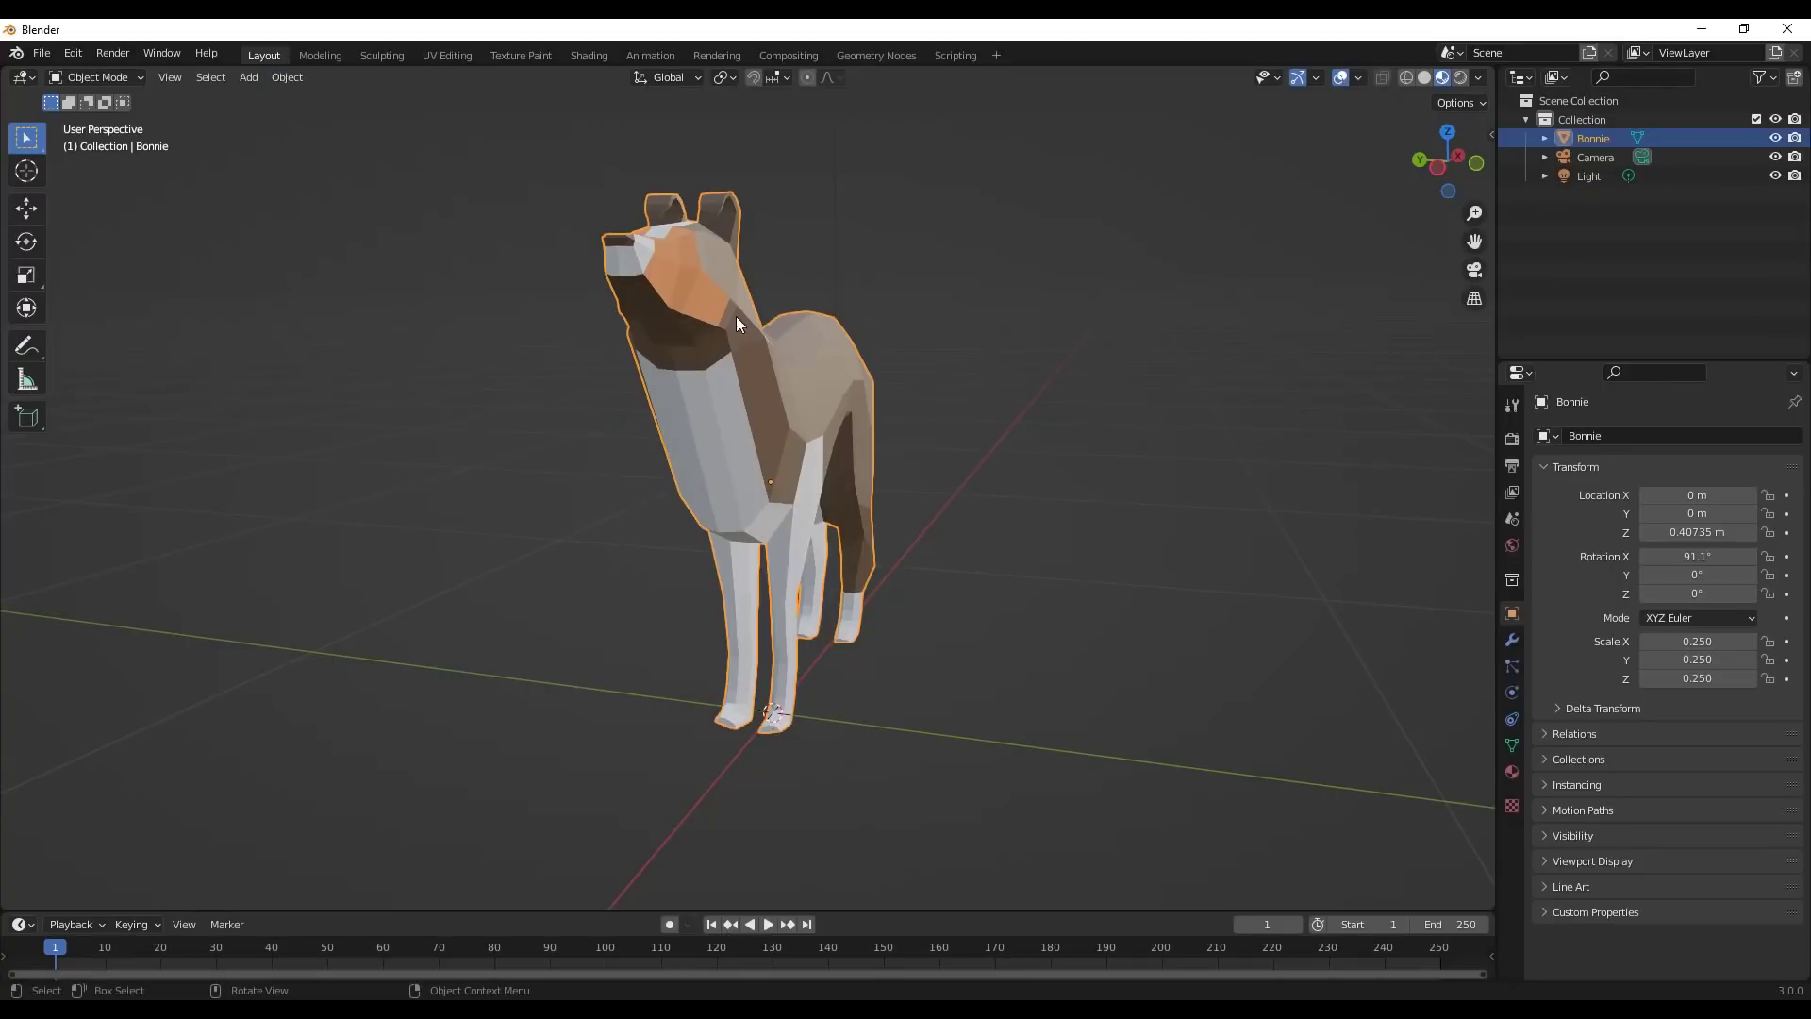
{"action": "left_click_drag", "start_coordinate": [5, 72], "coordinate": [515, 189]}
{"action": "left_click", "coordinate": [23, 77]}
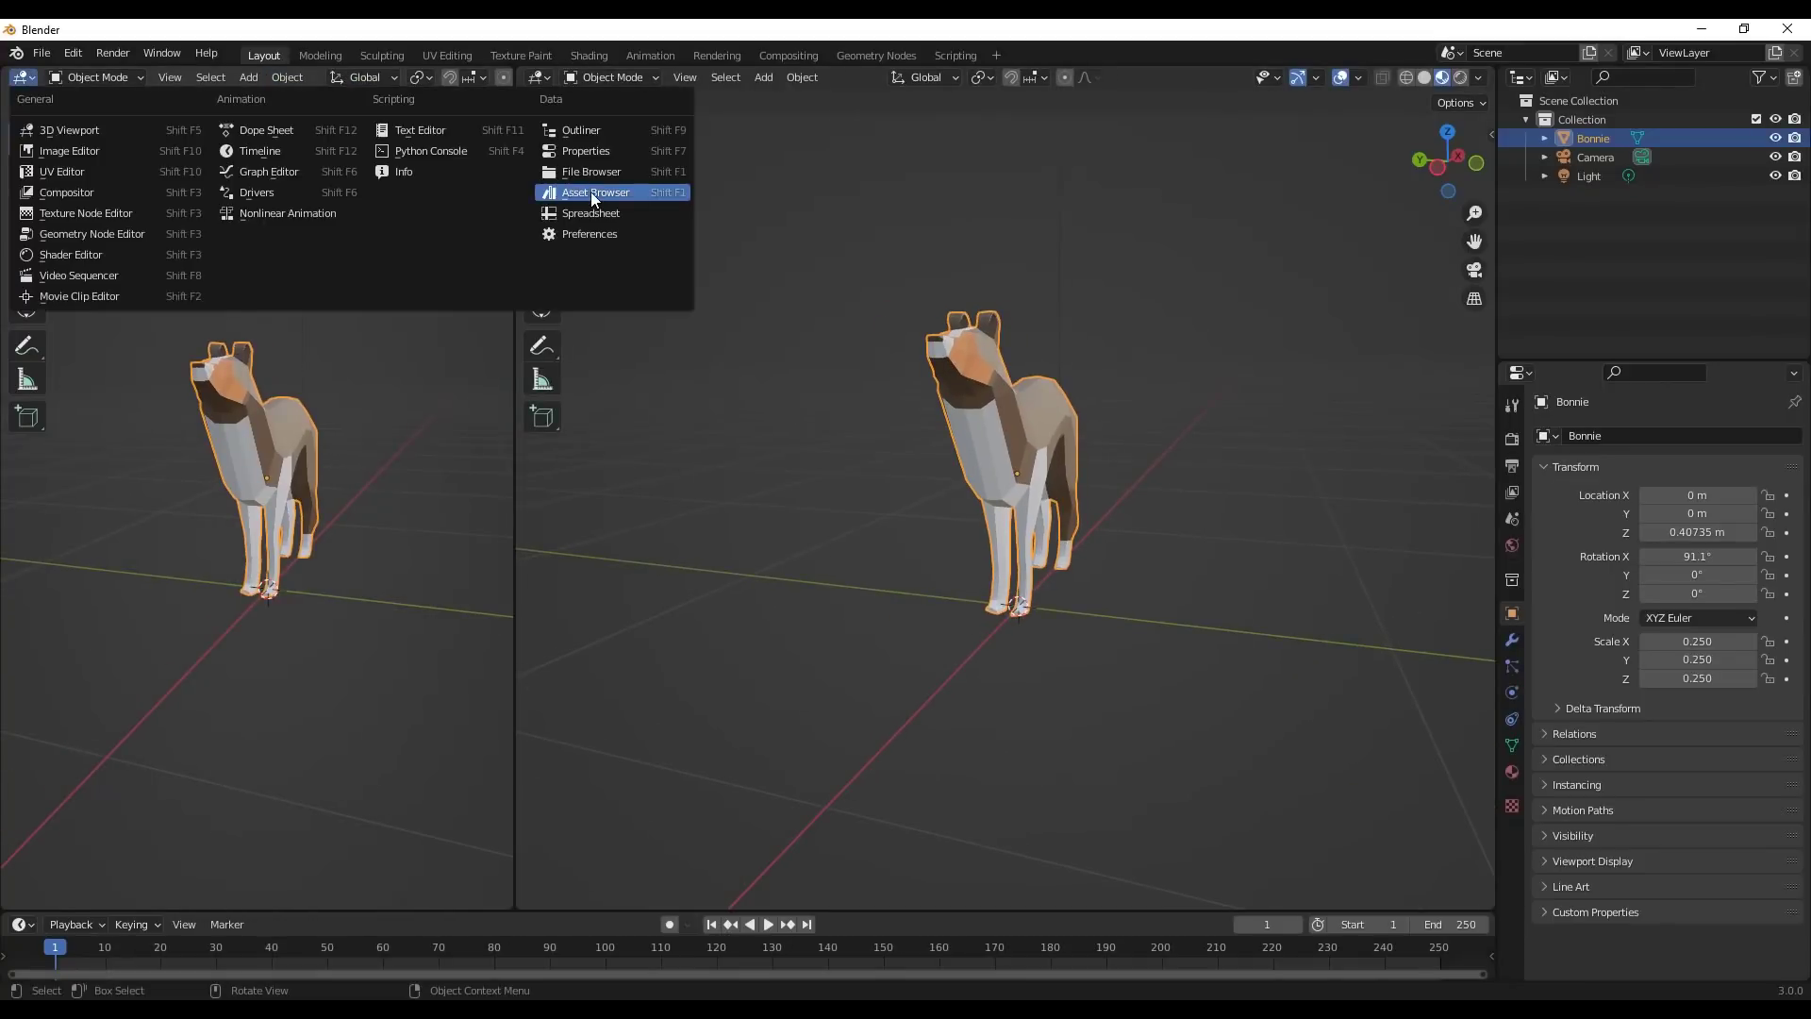
{"action": "left_click", "coordinate": [595, 194]}
Load the custom asset library and display its Material catalog, followed by its Lights catalog.
{"action": "left_click", "coordinate": [98, 111]}
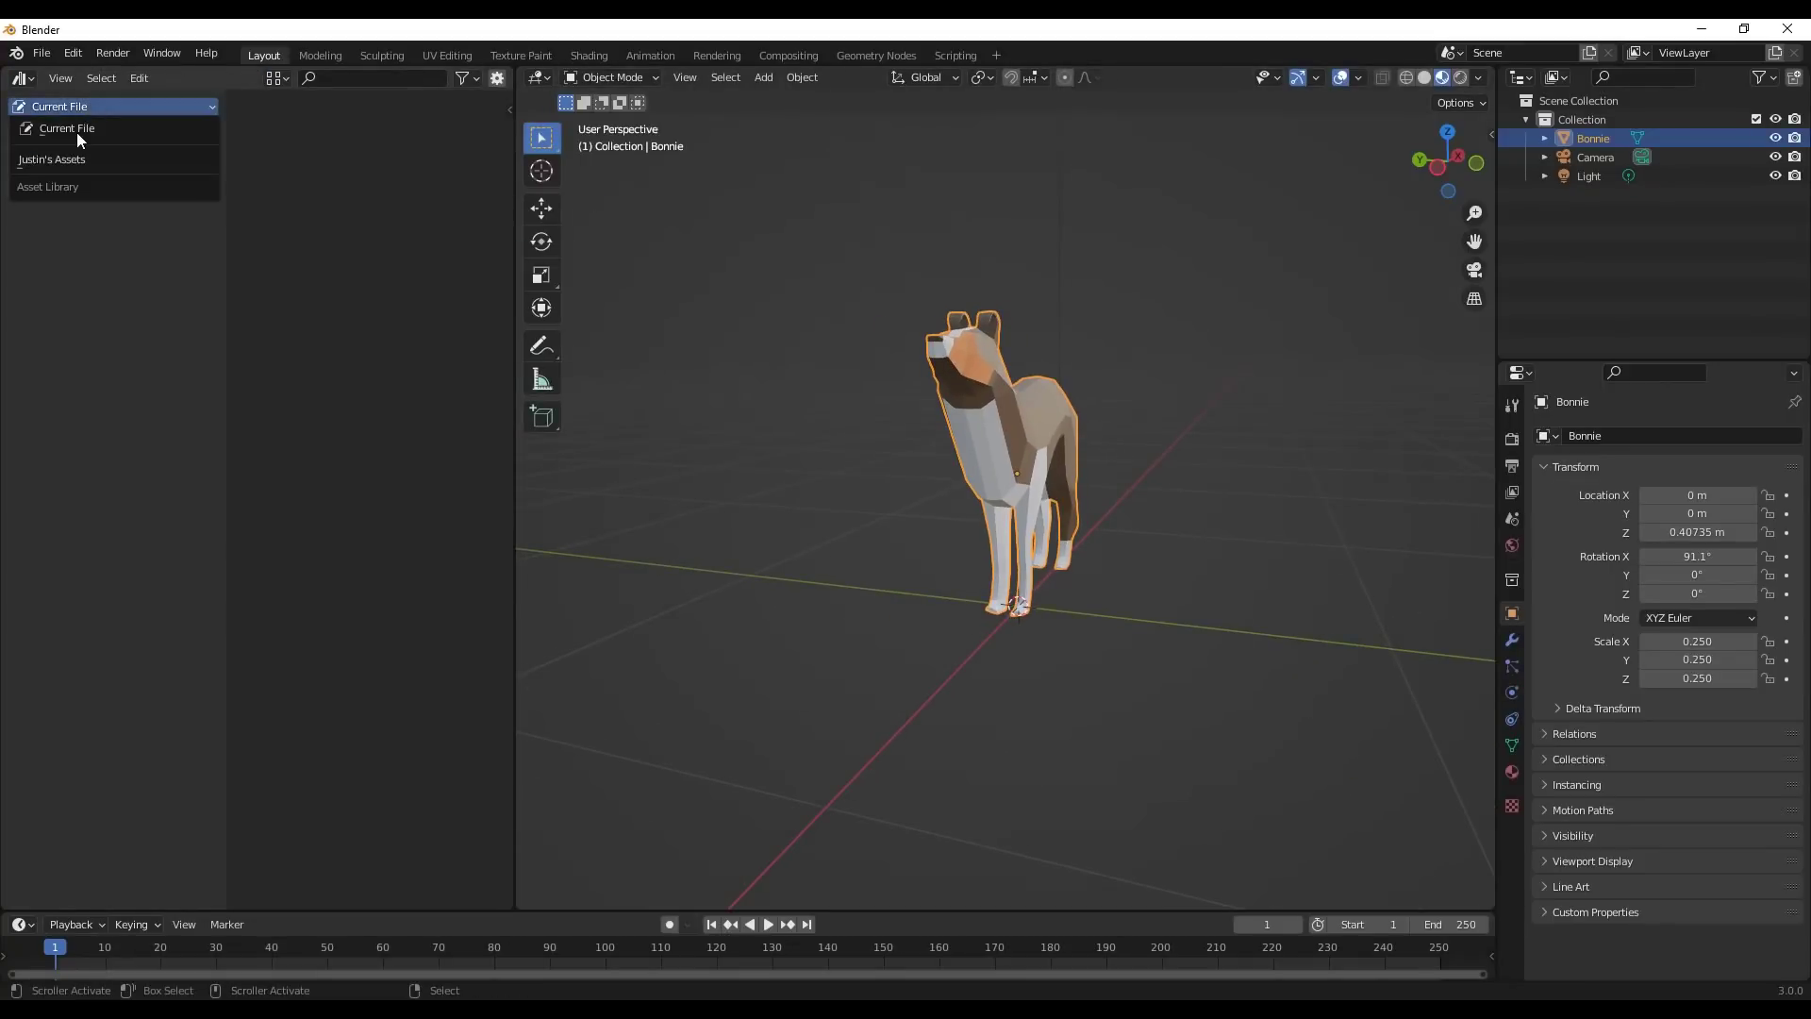
{"action": "left_click", "coordinate": [83, 109]}
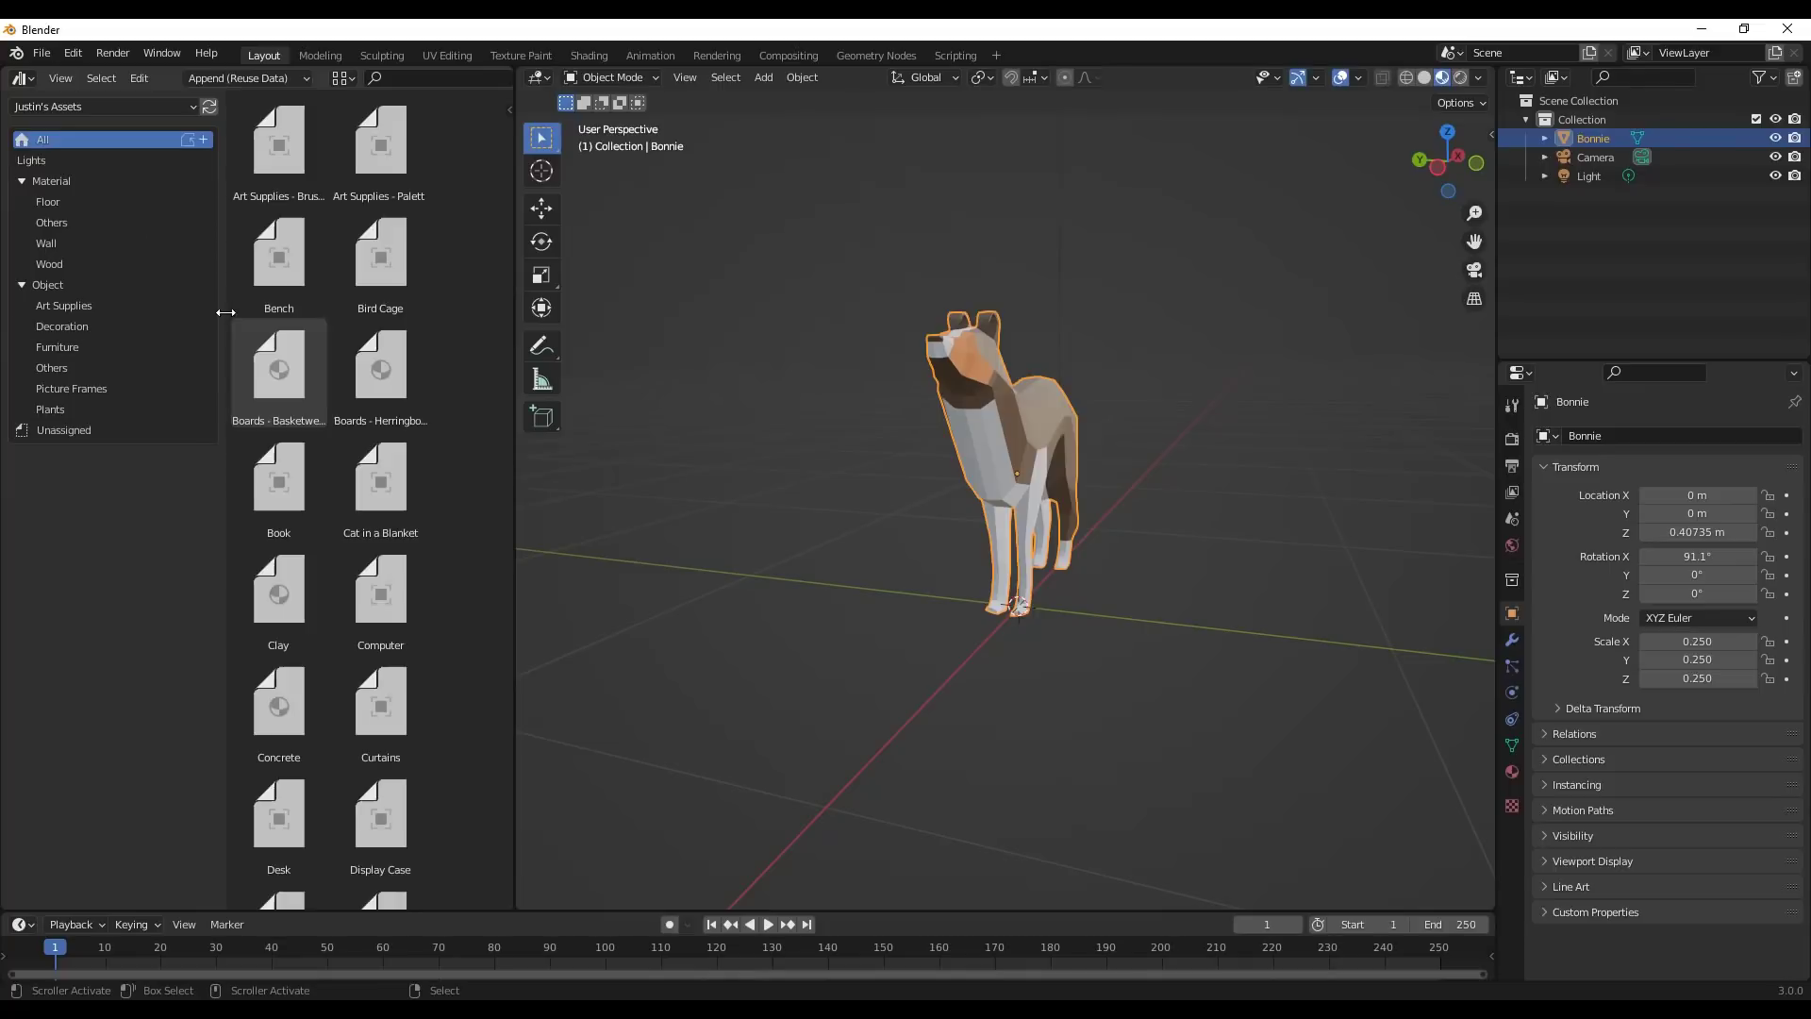
{"action": "left_click", "coordinate": [41, 183]}
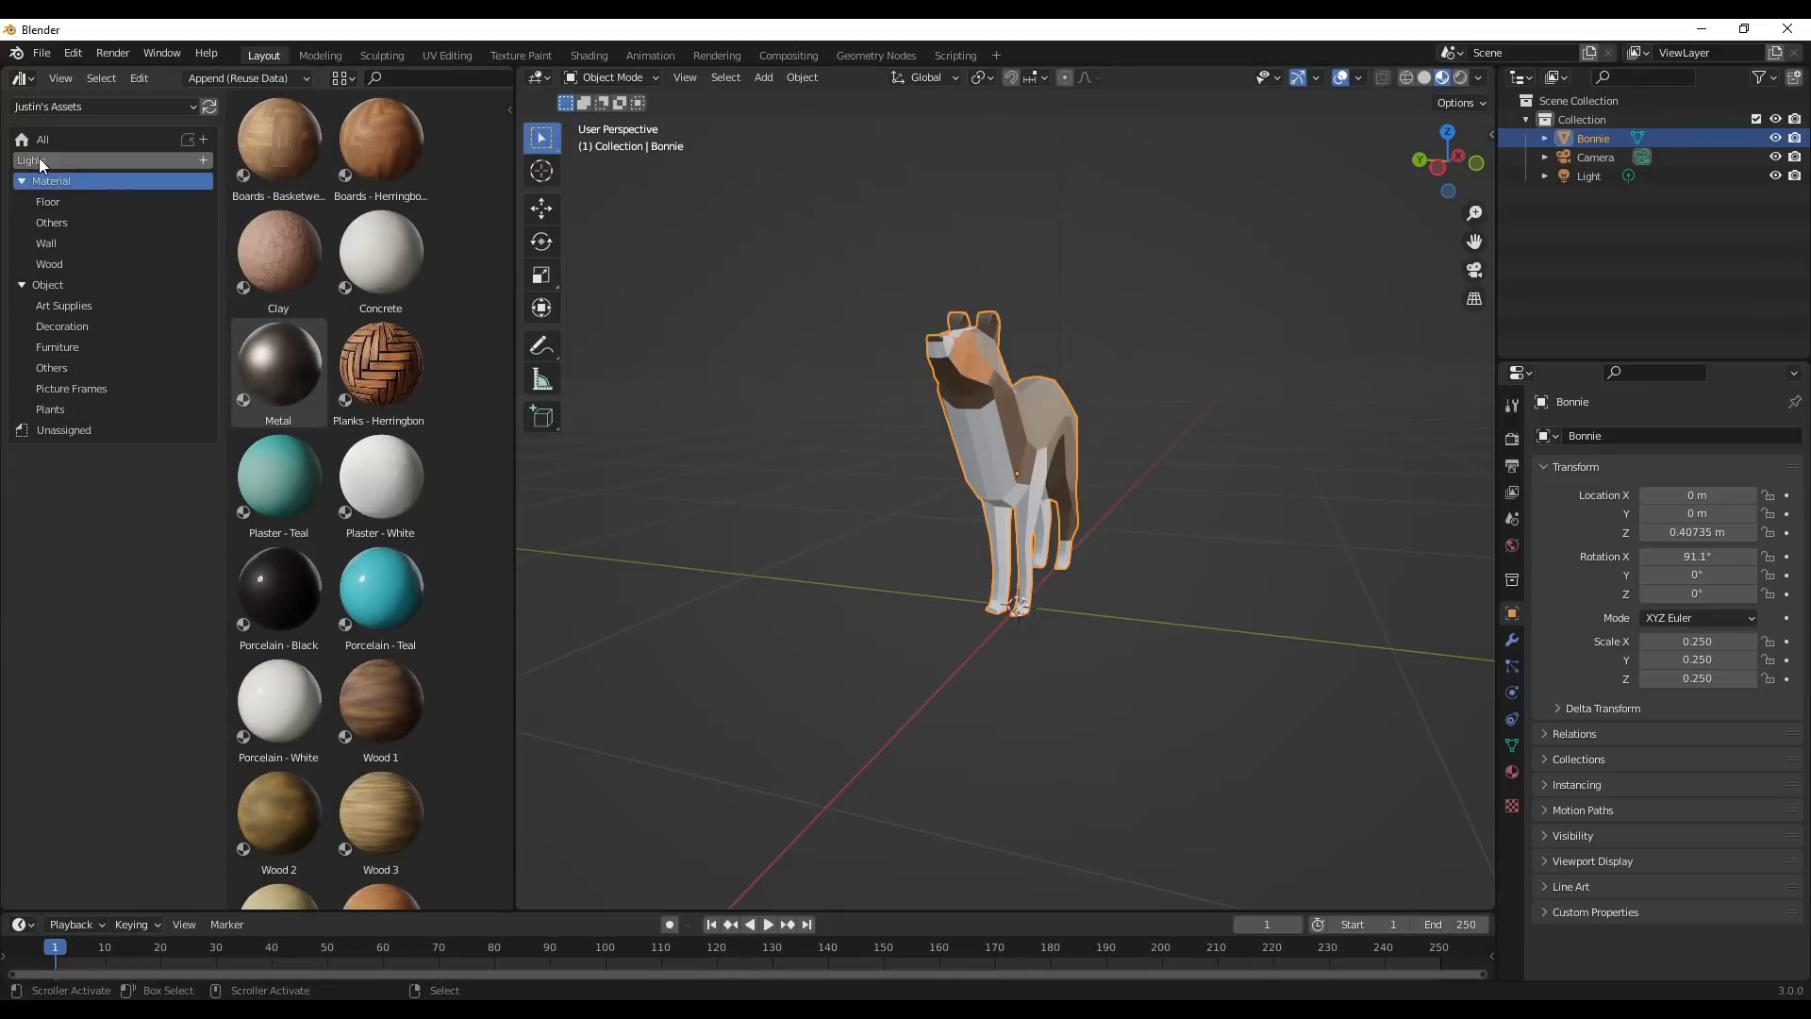
{"action": "left_click", "coordinate": [37, 158]}
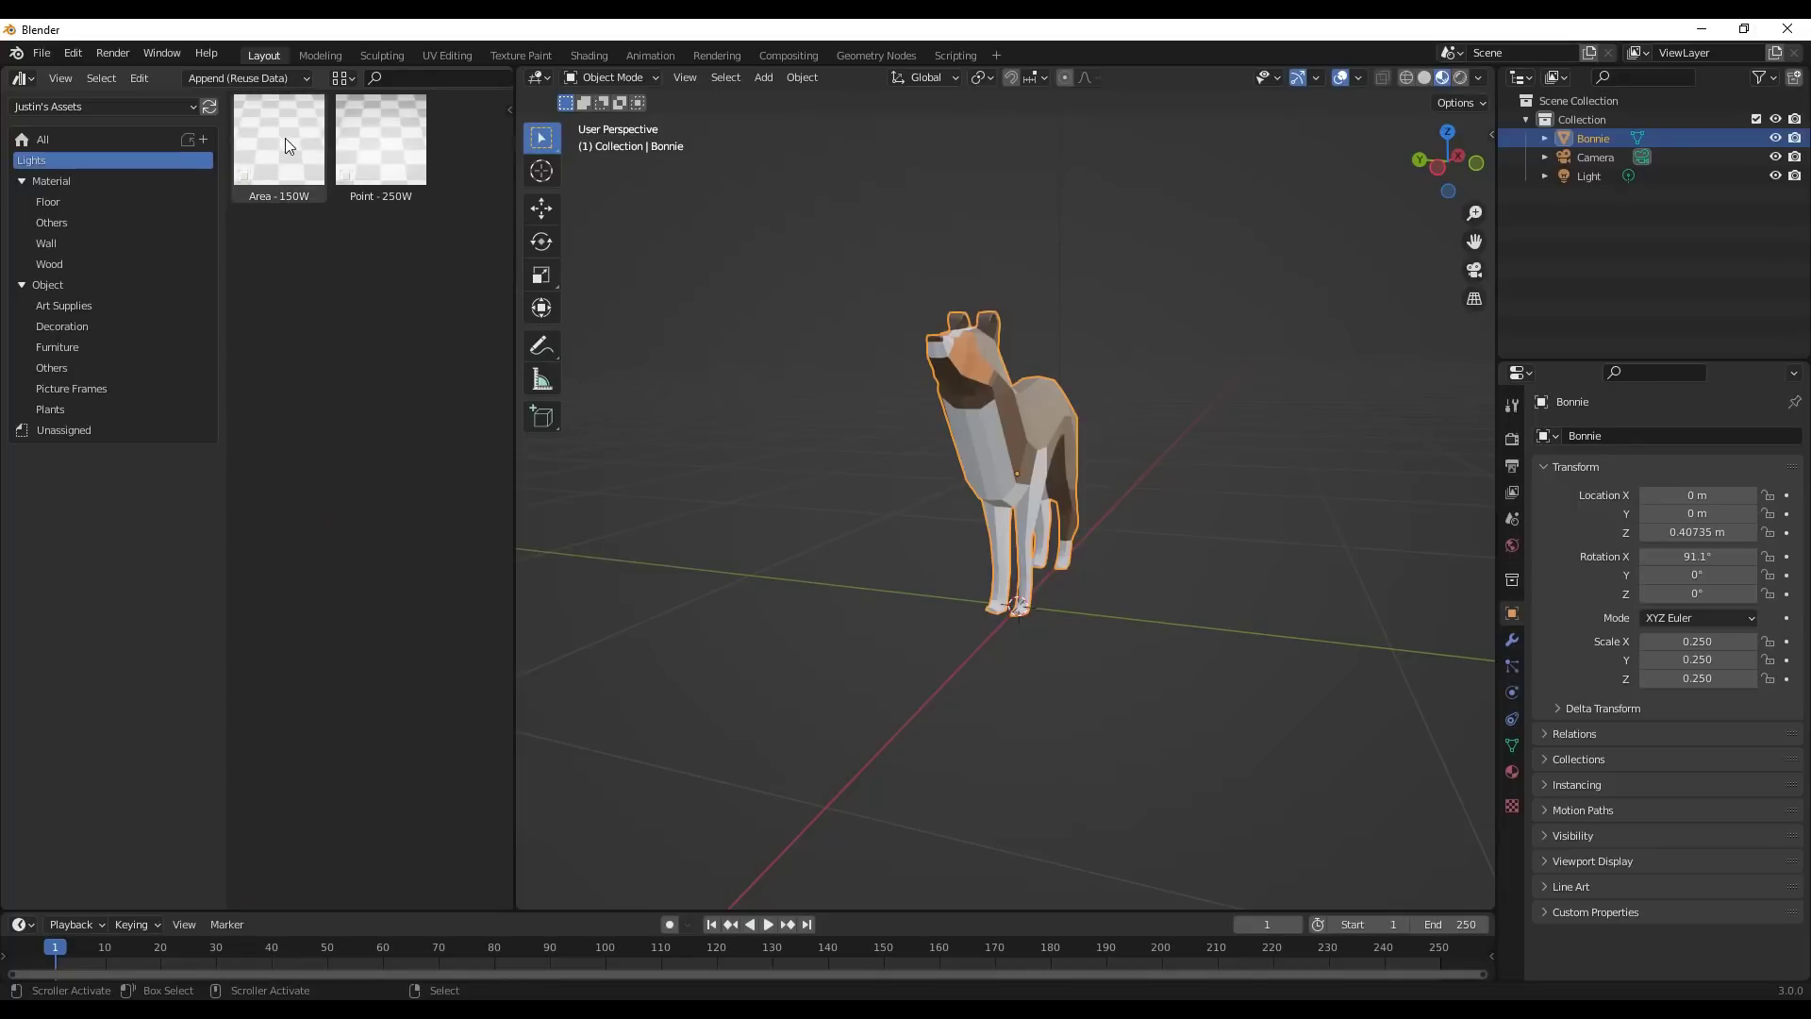
Switch the viewport to rendered shading, add the Point - 250W light asset beside the dog, and raise it vertically above the dog's height.
{"action": "left_click", "coordinate": [1460, 77]}
{"action": "left_click_drag", "start_coordinate": [381, 141], "coordinate": [966, 479]}
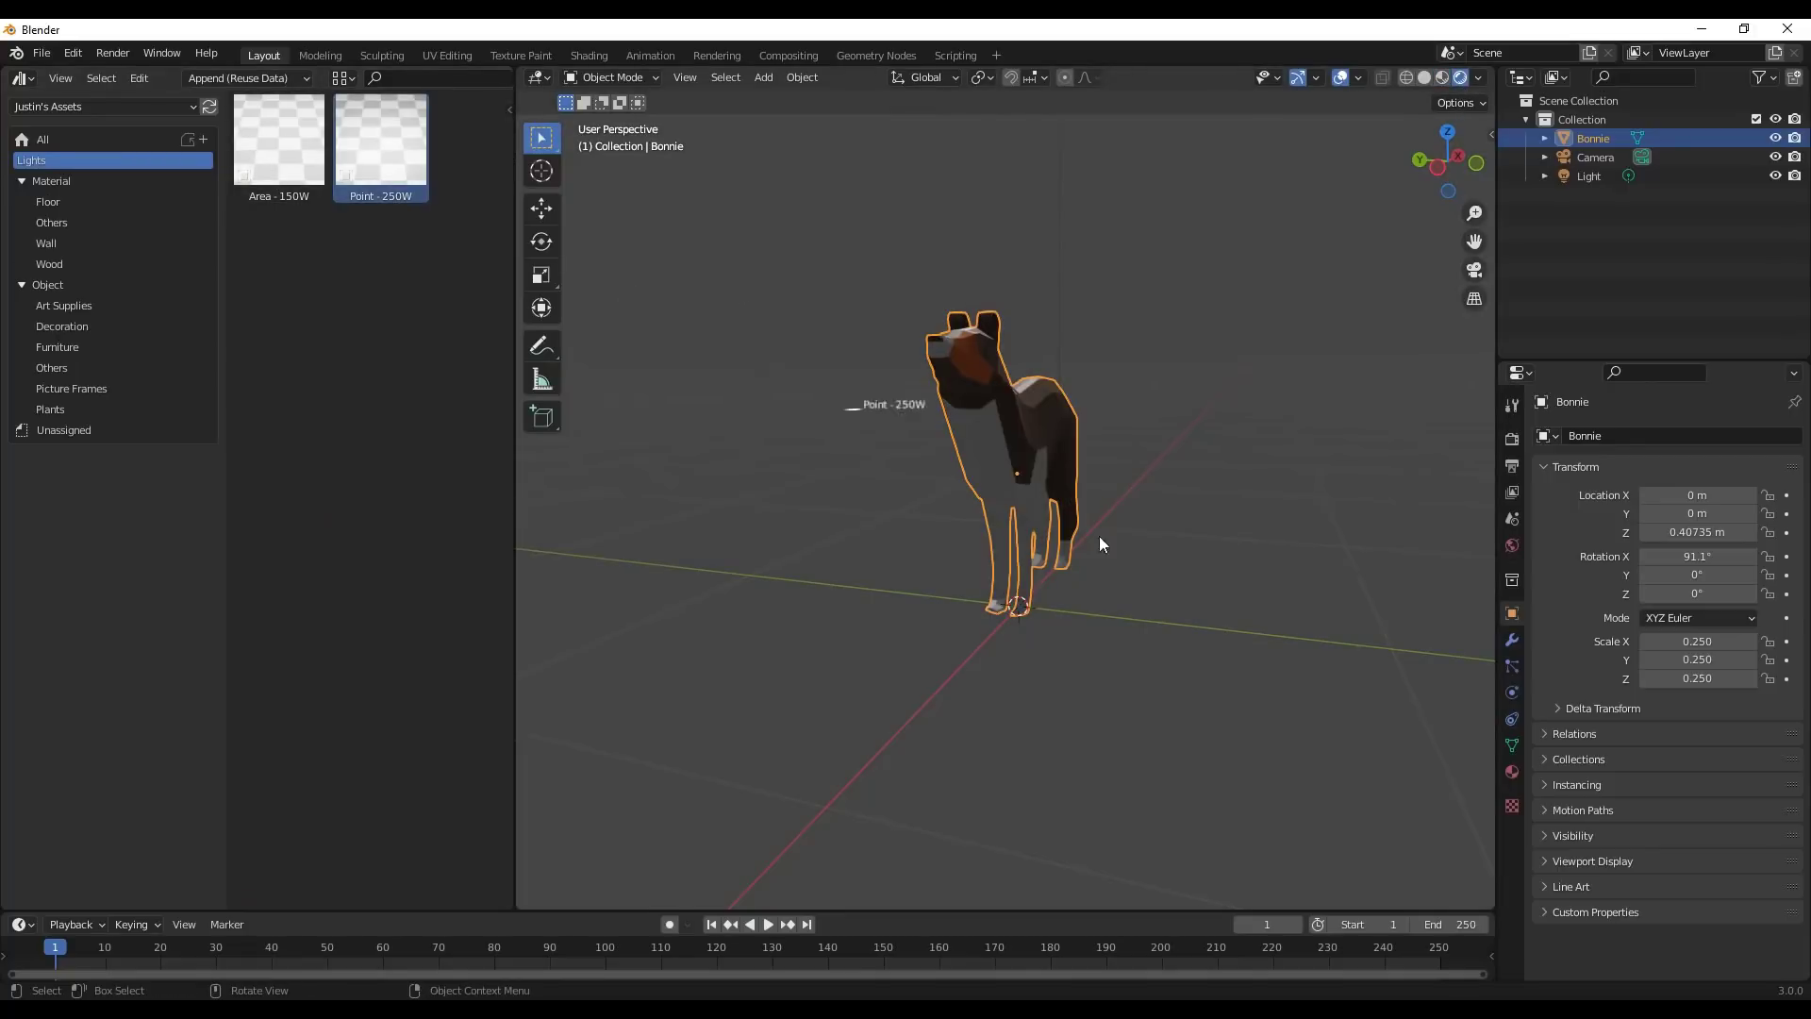
{"action": "left_click_drag", "start_coordinate": [1147, 630], "coordinate": [1166, 621]}
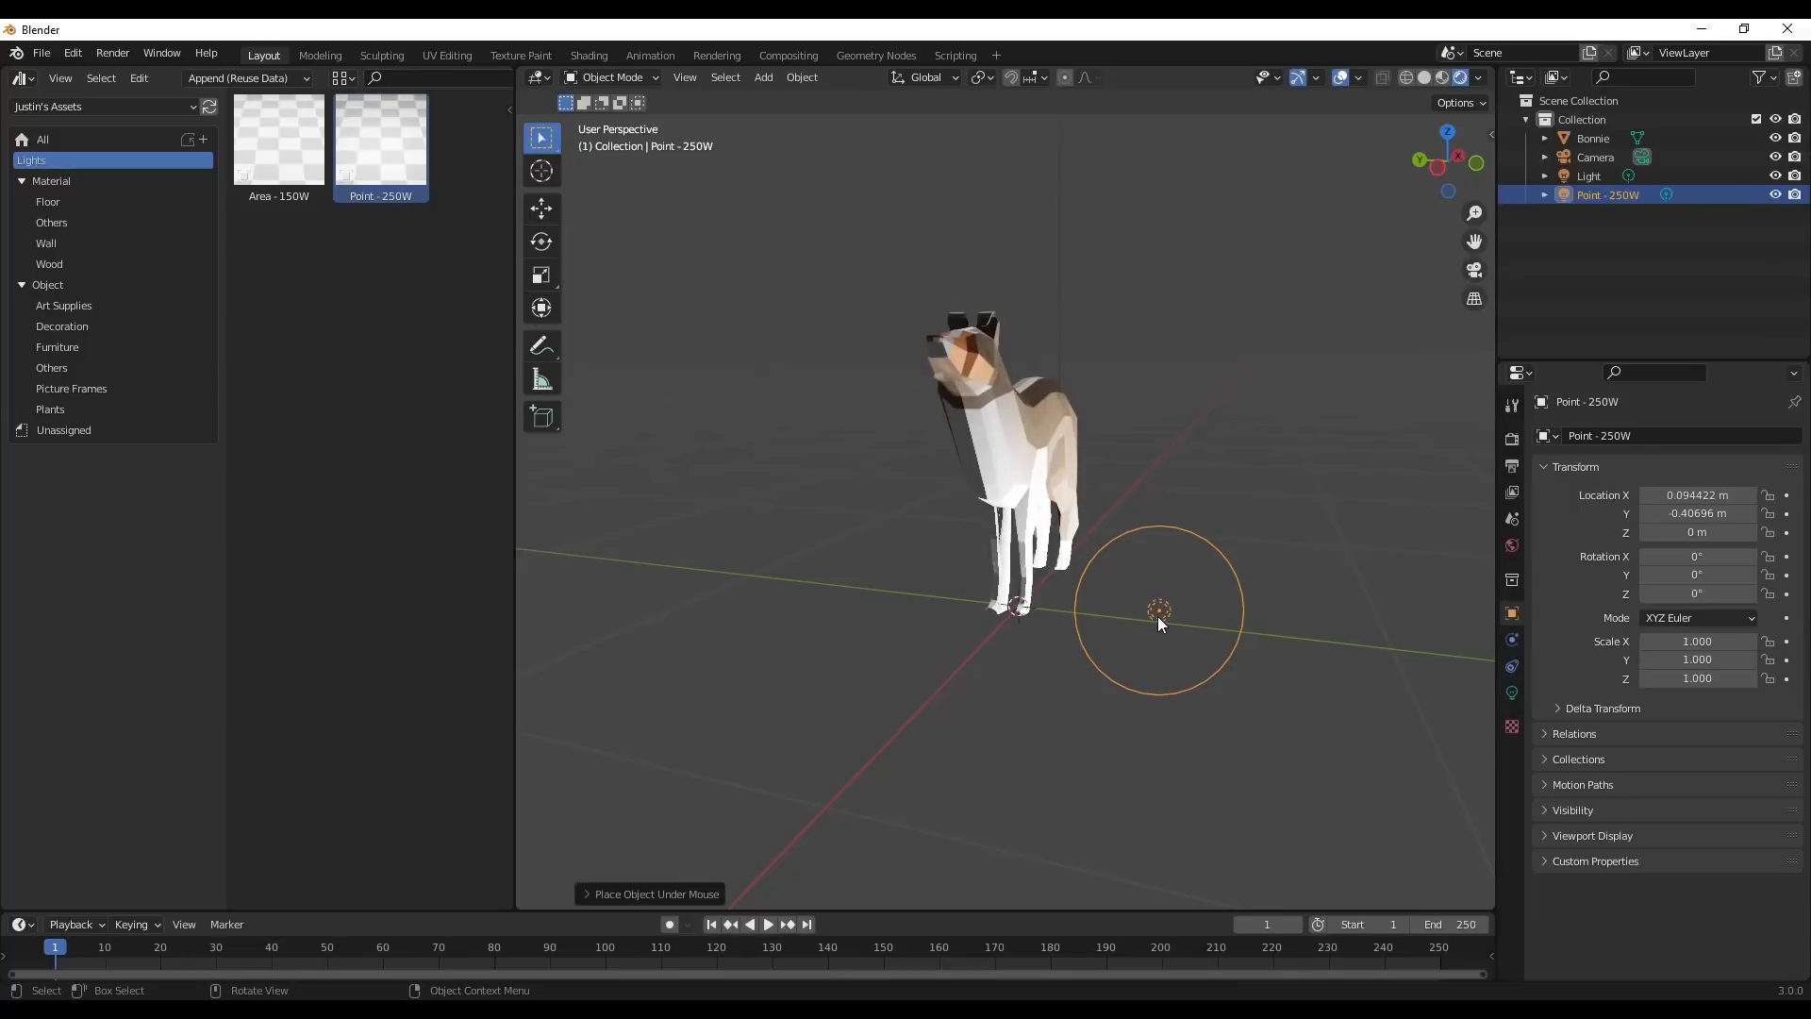
{"action": "key", "text": "g"}
{"action": "key", "text": "z"}
{"action": "left_click", "coordinate": [1177, 223]}
Add the Area - 150W light asset to the scene and raise it about 1.04 m along the global Z axis.
{"action": "left_click_drag", "start_coordinate": [308, 160], "coordinate": [1214, 745]}
{"action": "key", "text": "g"}
{"action": "key", "text": "z"}
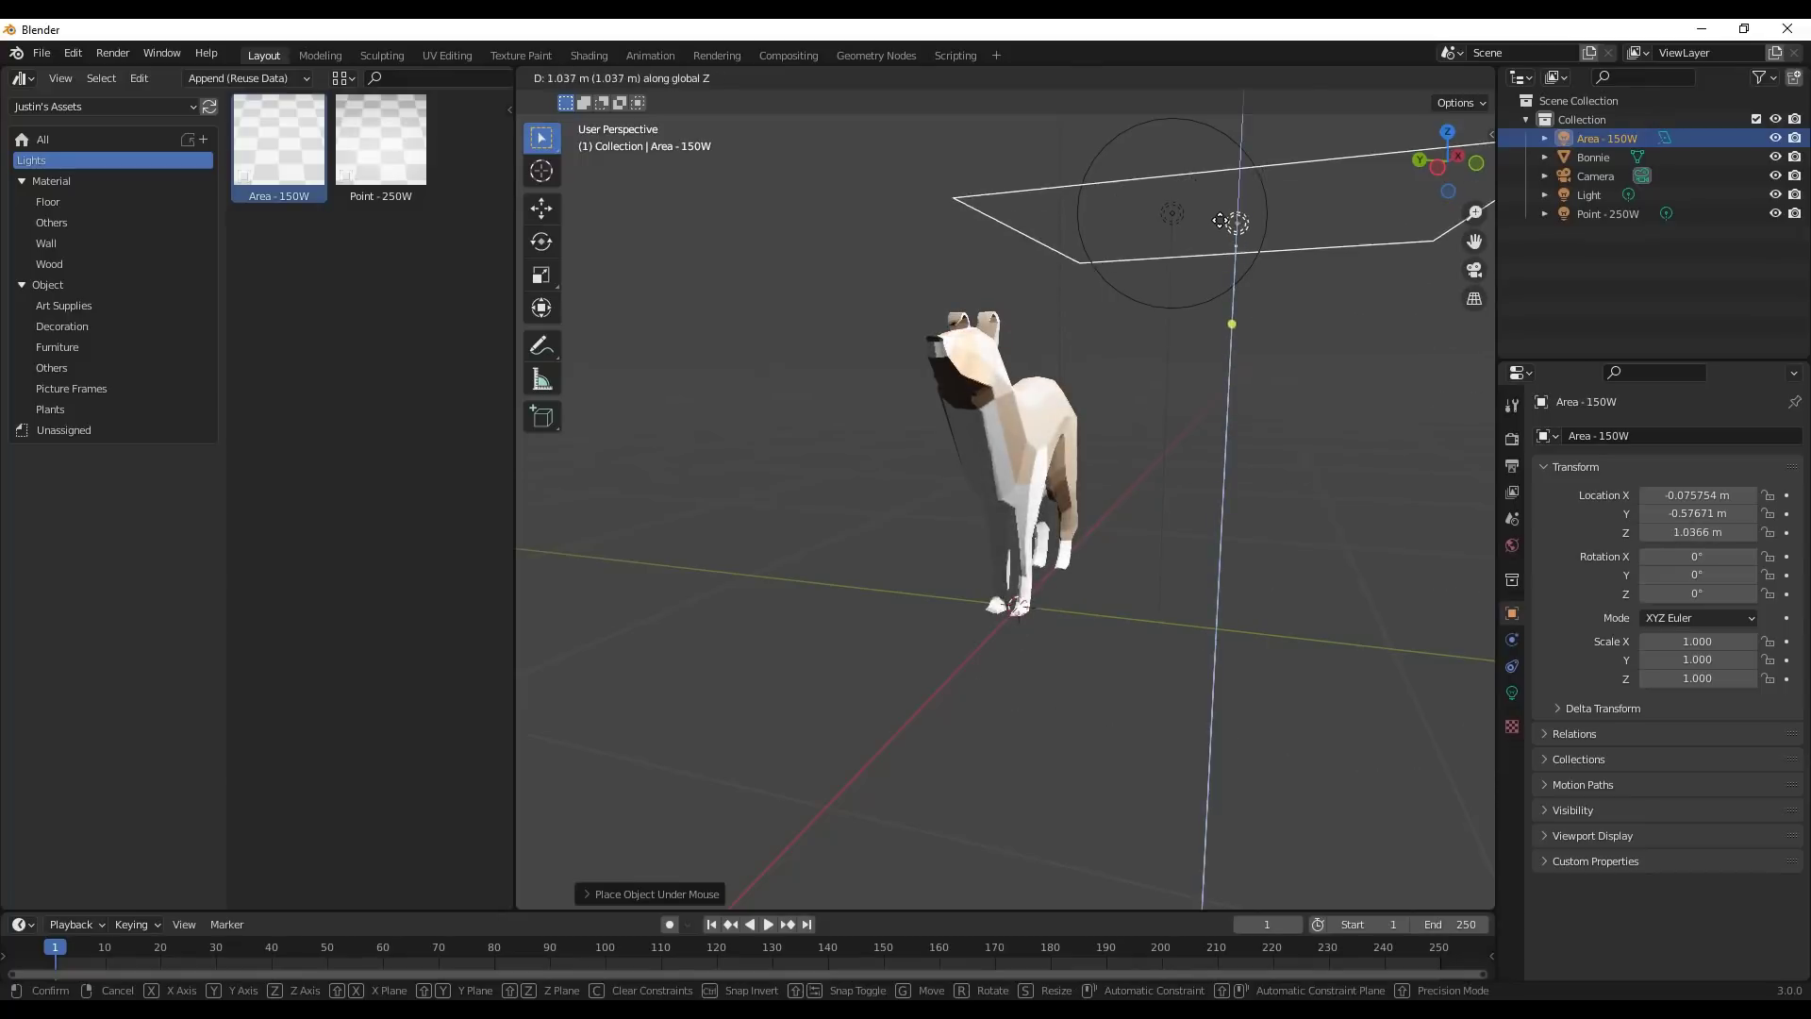
{"action": "left_click", "coordinate": [1220, 217]}
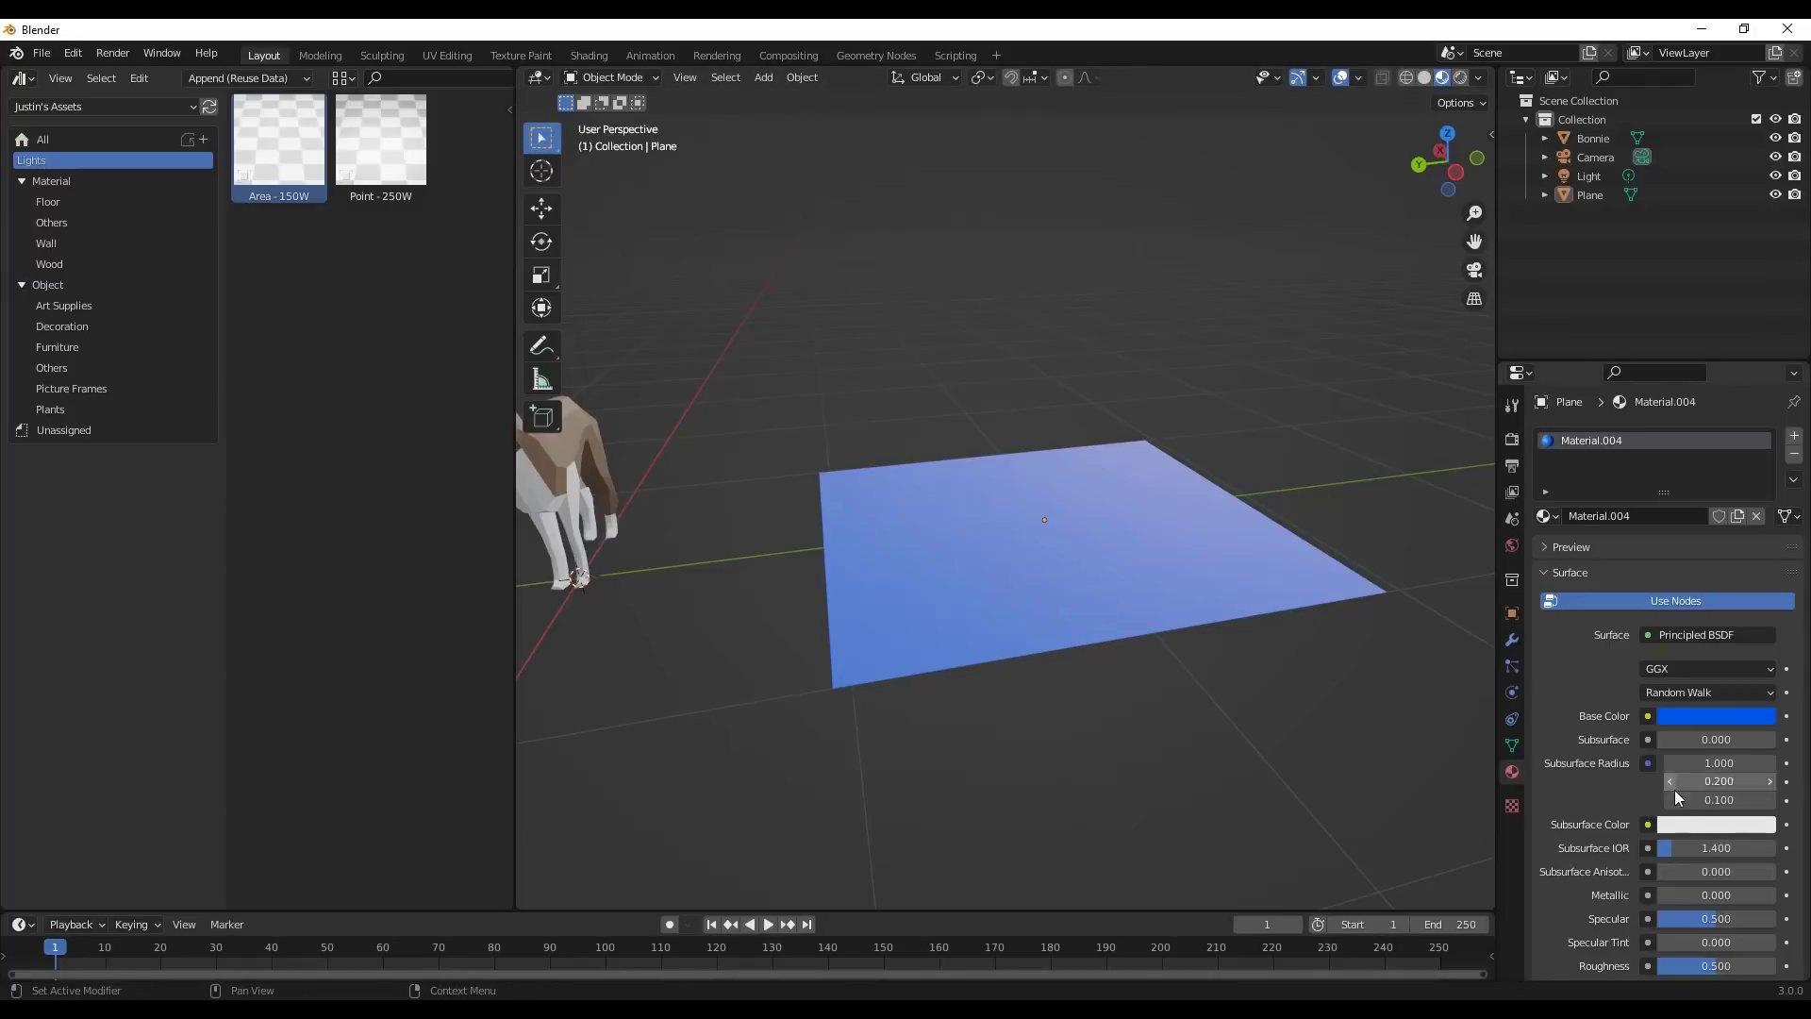
Set the roughness of the plane's blue material to 0.177.
{"action": "scroll", "coordinate": [1701, 856], "scroll_direction": "down", "scroll_amount": 1}
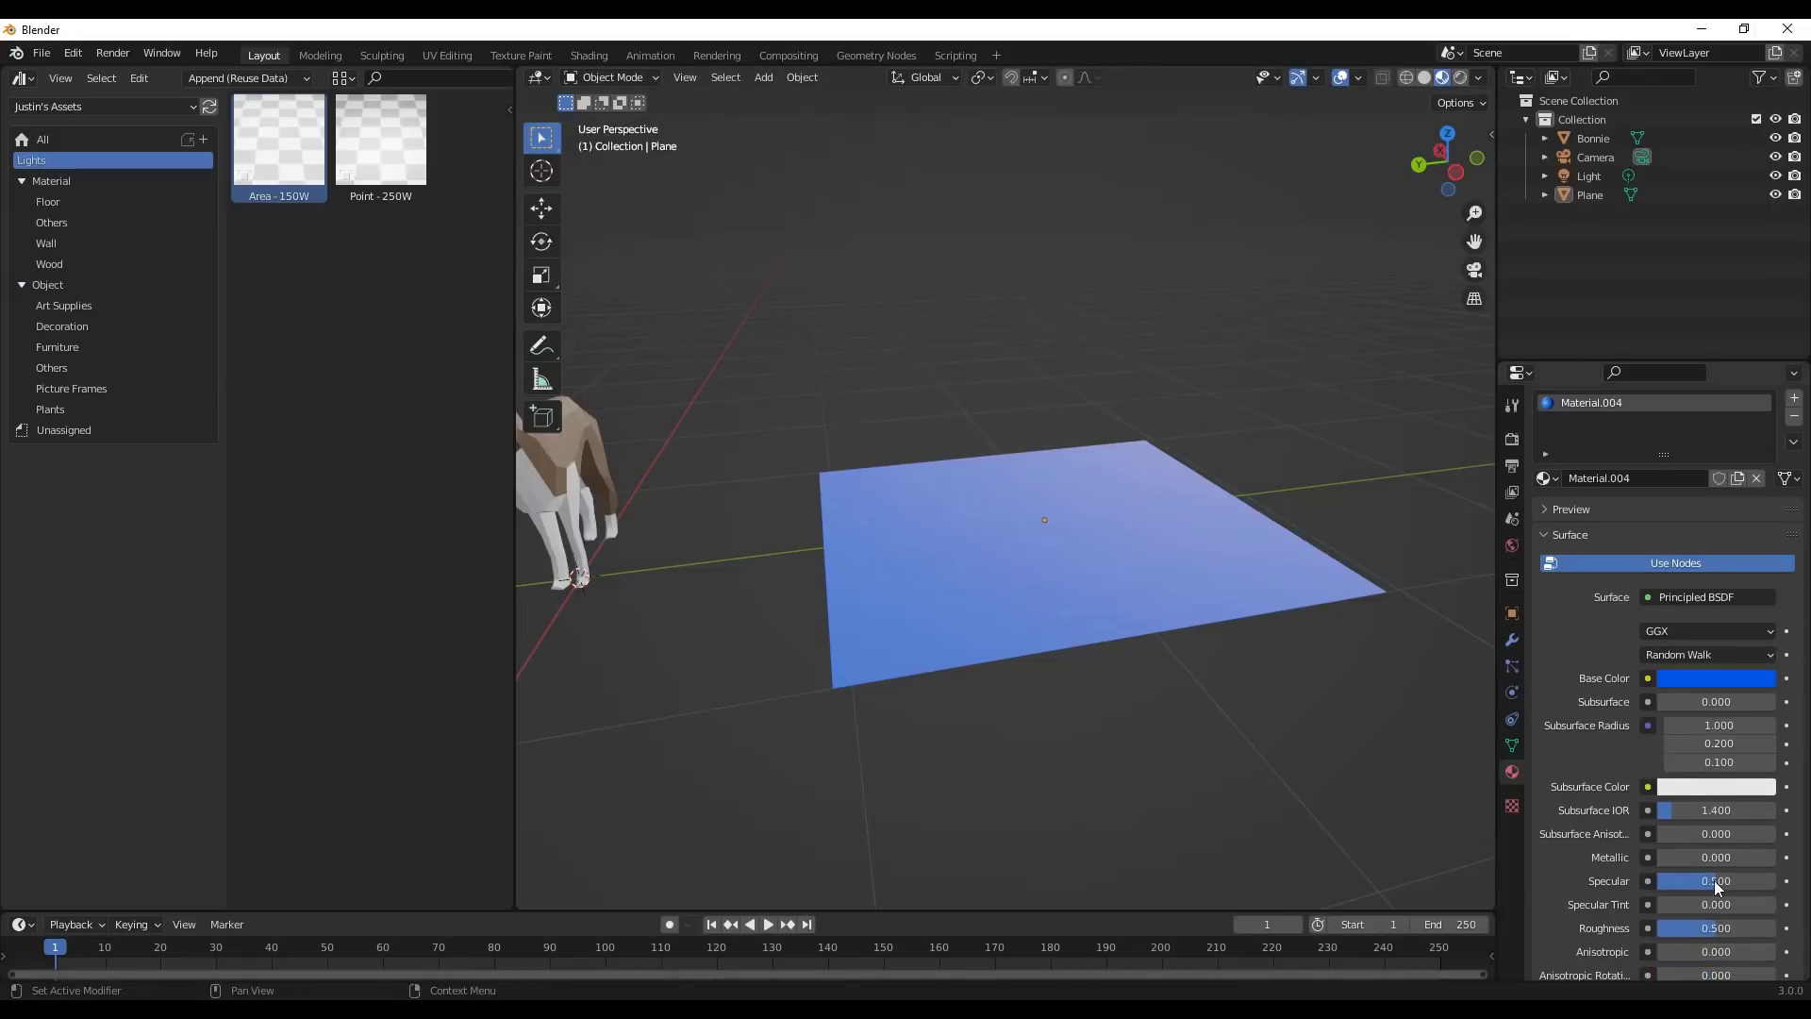
{"action": "left_click_drag", "start_coordinate": [1709, 927], "coordinate": [1671, 927]}
{"action": "scroll", "coordinate": [1168, 685], "scroll_direction": "up", "scroll_amount": 2}
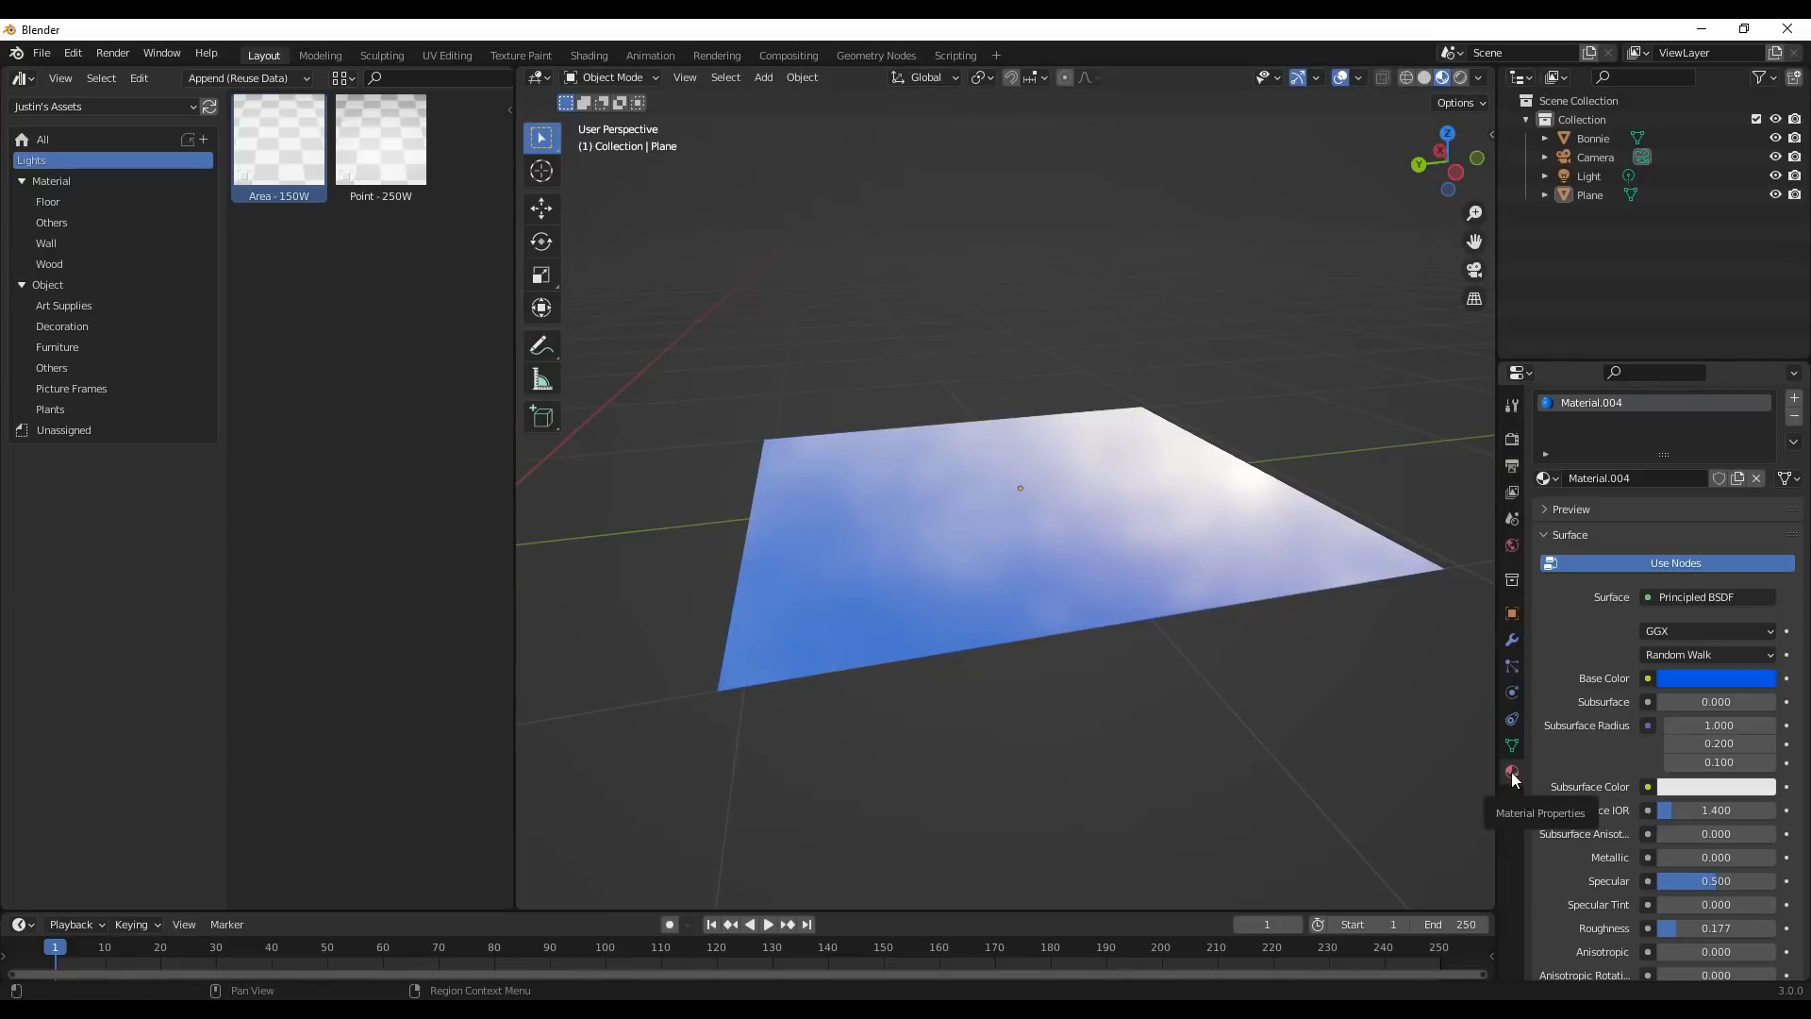
Mark the plane's blue material as an asset and display all assets of the current file in the Asset Browser.
{"action": "right_click", "coordinate": [1590, 404]}
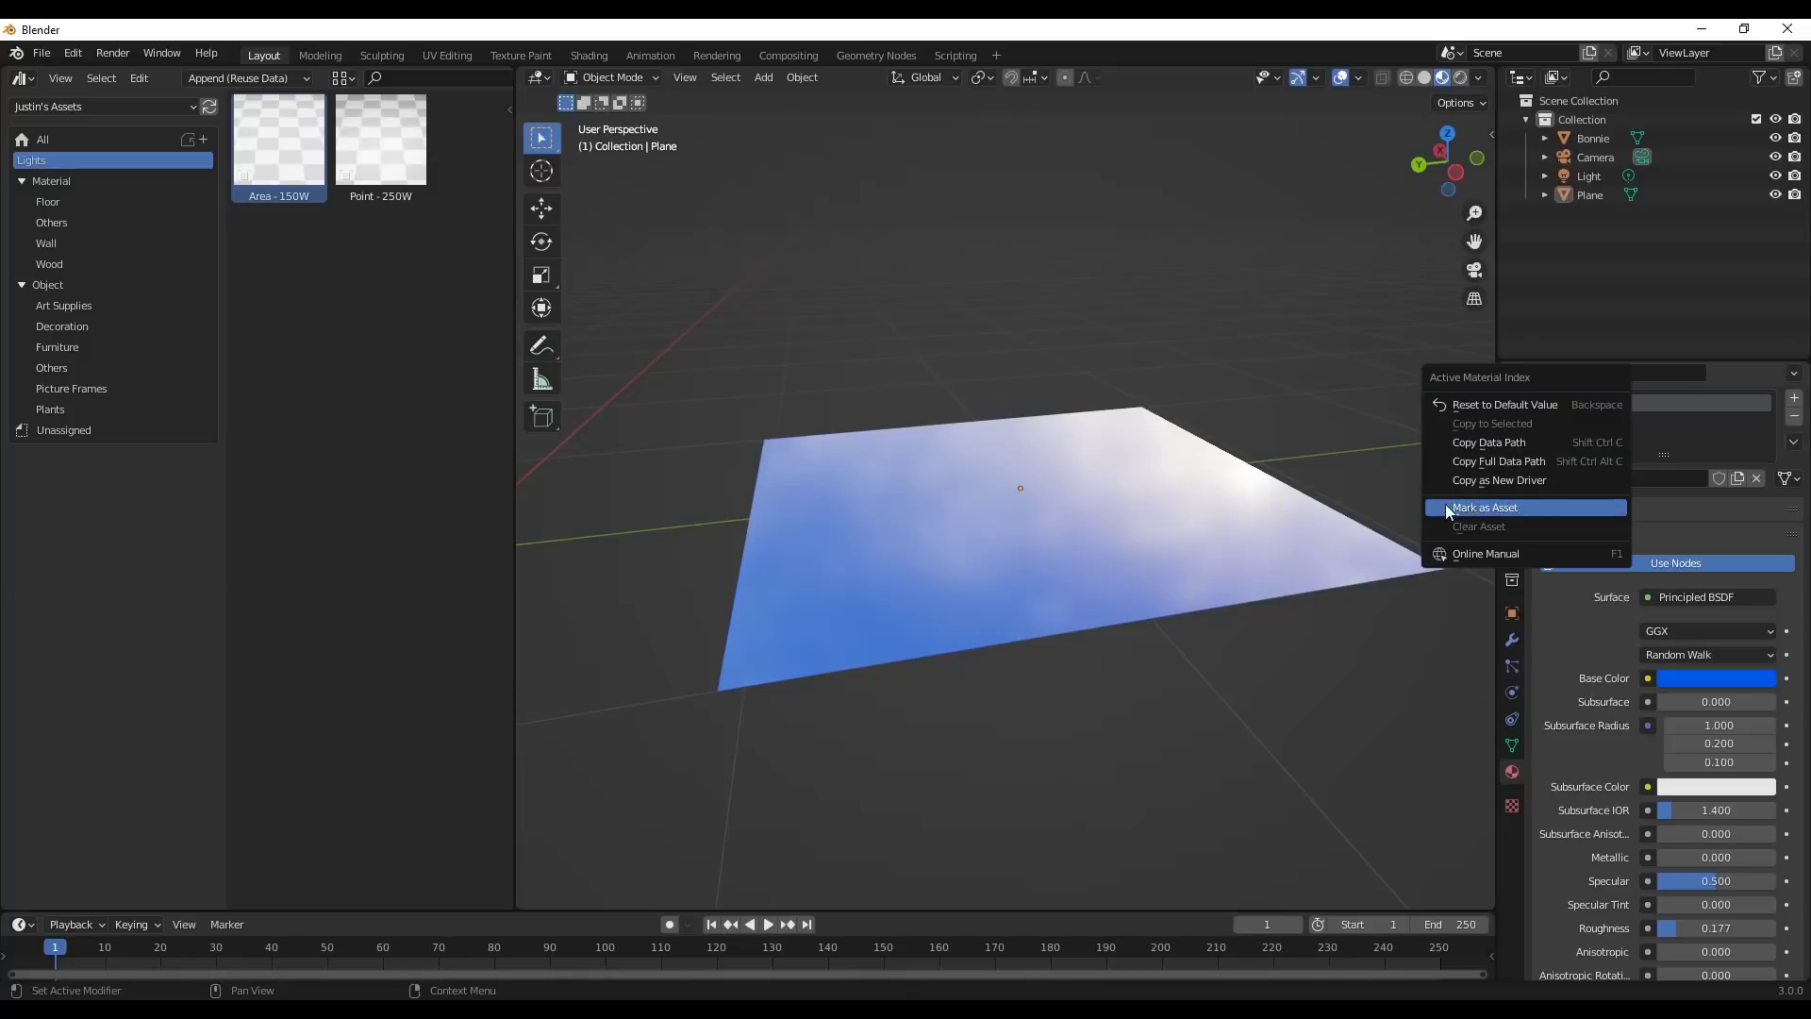
{"action": "left_click", "coordinate": [98, 107]}
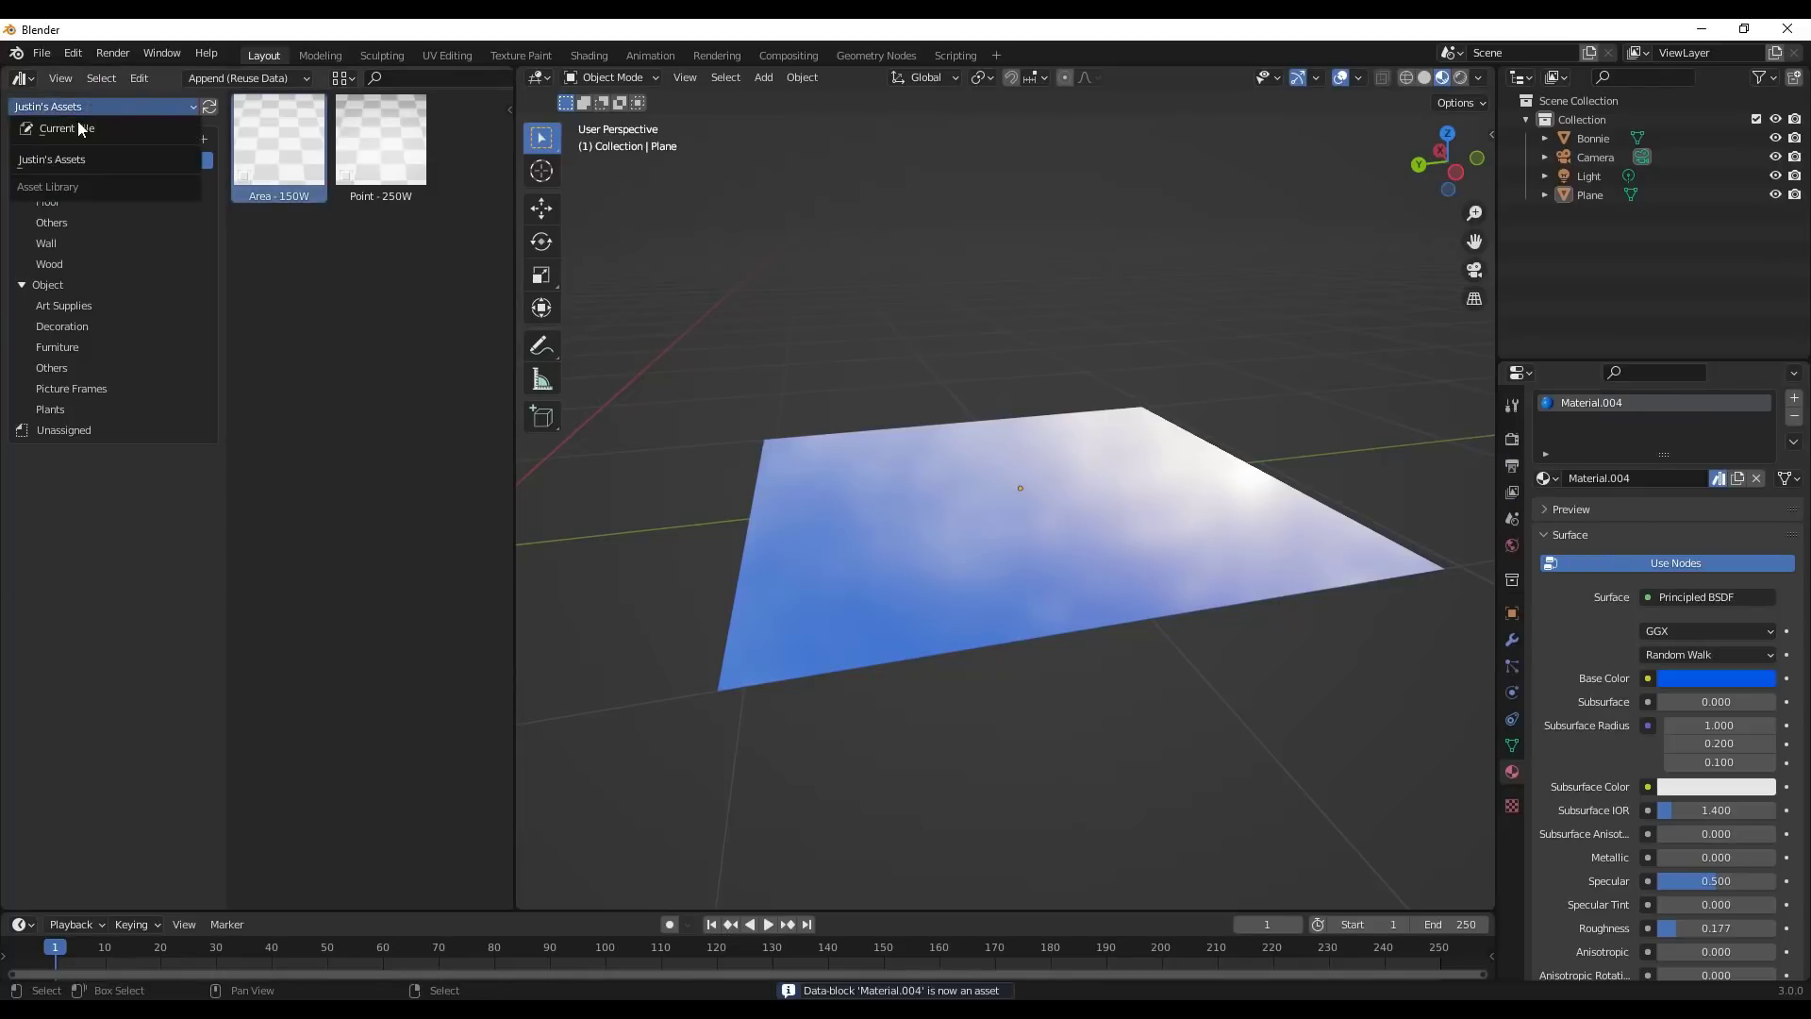
{"action": "left_click", "coordinate": [66, 125]}
{"action": "left_click", "coordinate": [77, 141]}
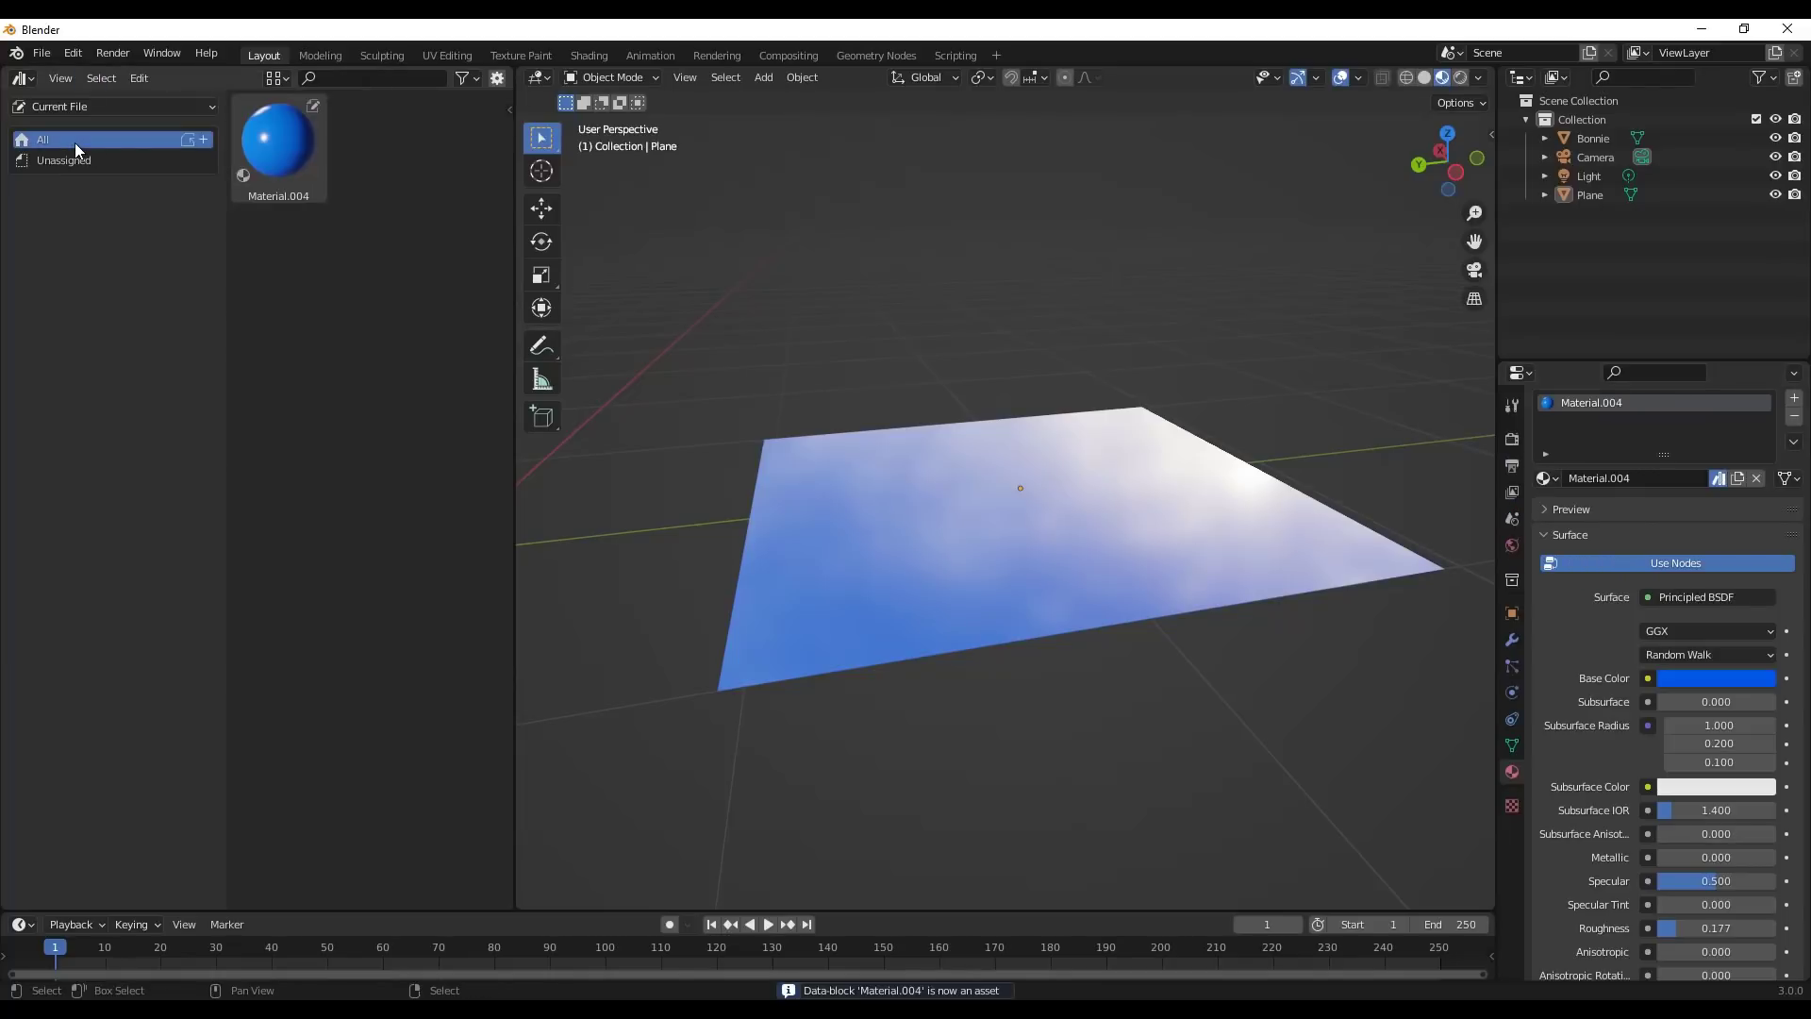
Add a second plane to the scene and move it beside the blue plane.
{"action": "middle_click_drag", "start_coordinate": [1038, 415], "coordinate": [1273, 504]}
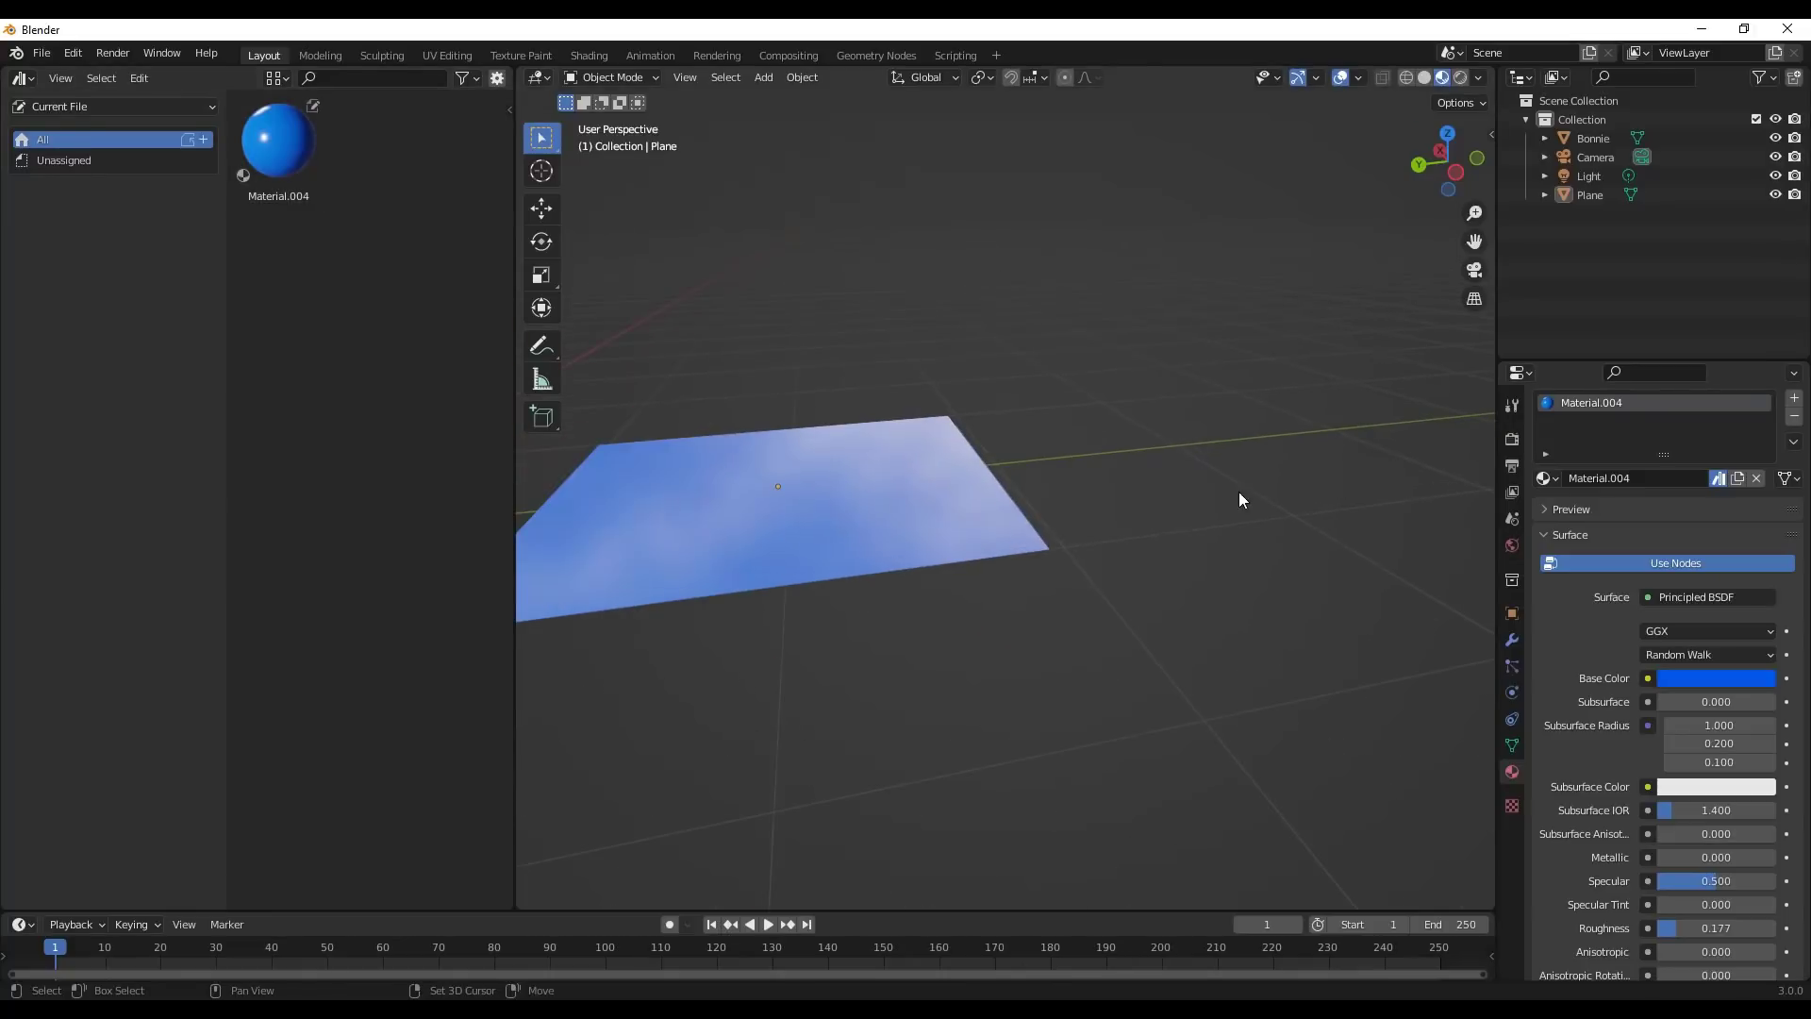
{"action": "key", "text": "shift+a"}
{"action": "mouse_move", "coordinate": [1245, 491]}
{"action": "left_click", "coordinate": [1325, 493]}
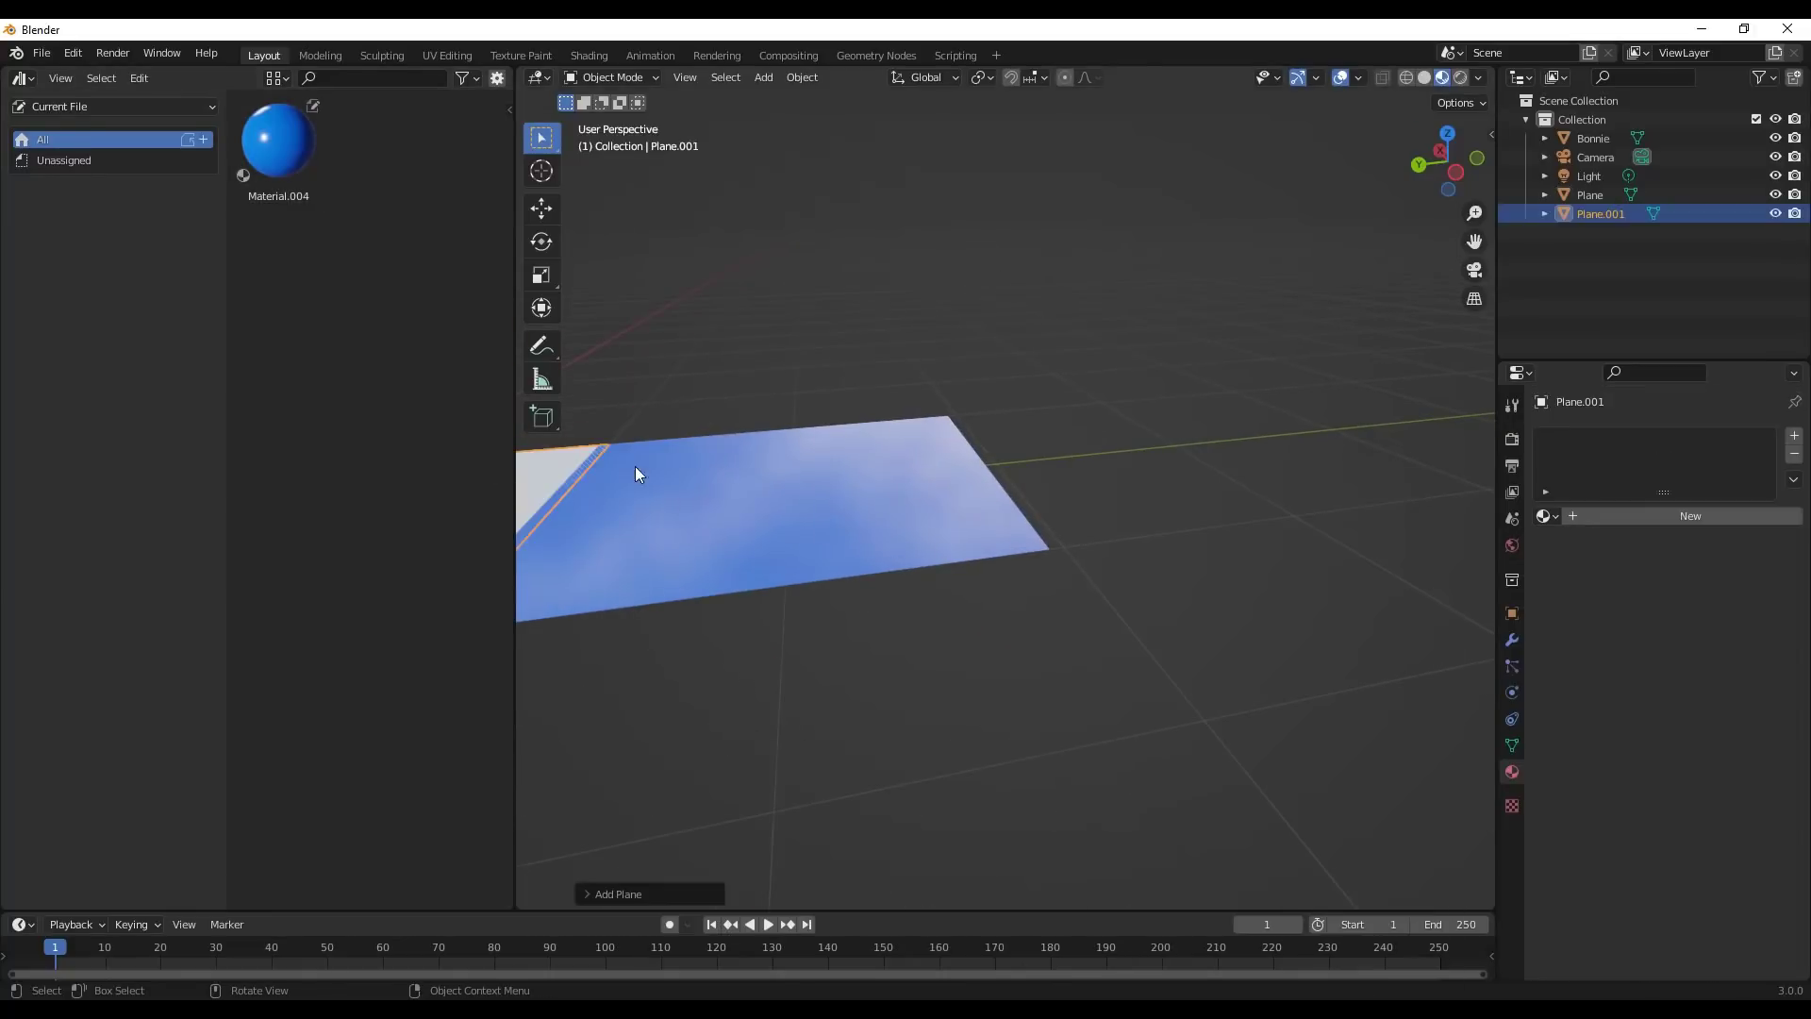
{"action": "key", "text": "g"}
{"action": "left_click", "coordinate": [566, 415]}
Apply the Material.004 asset to the new plane and inspect its surface from different angles.
{"action": "left_click_drag", "start_coordinate": [281, 156], "coordinate": [928, 453]}
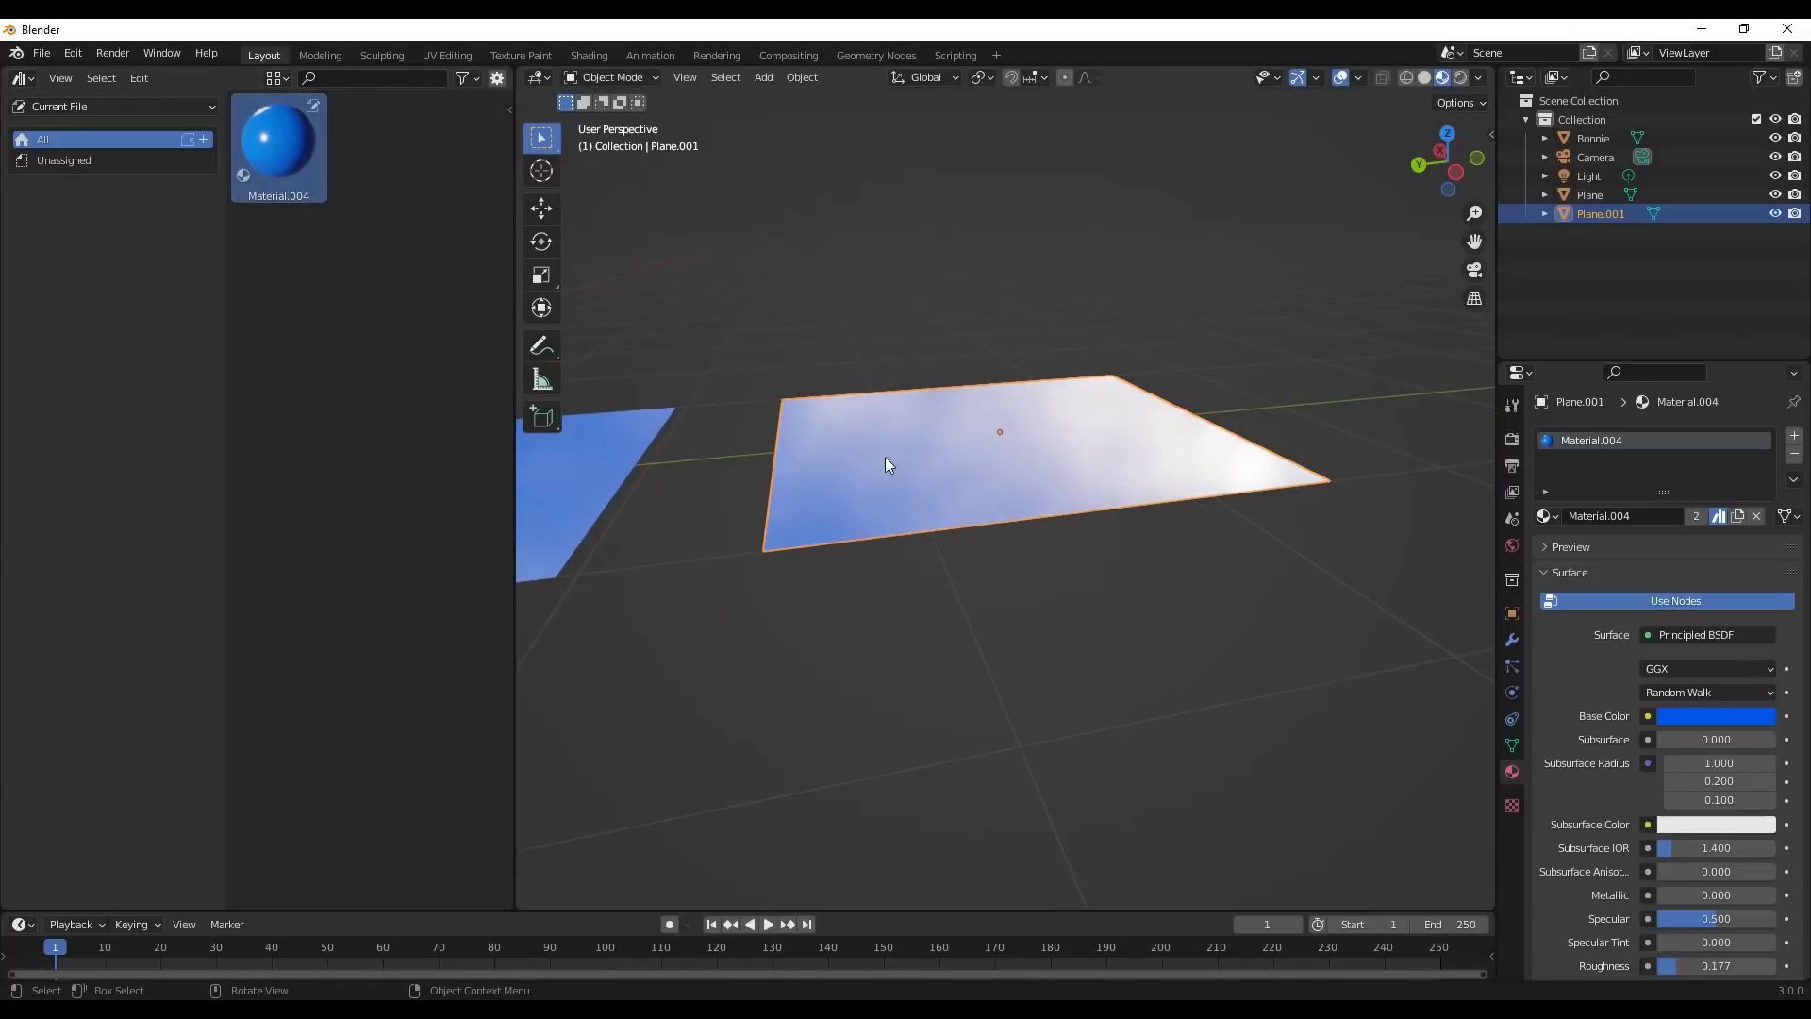
{"action": "middle_click_drag", "start_coordinate": [929, 453], "coordinate": [858, 478]}
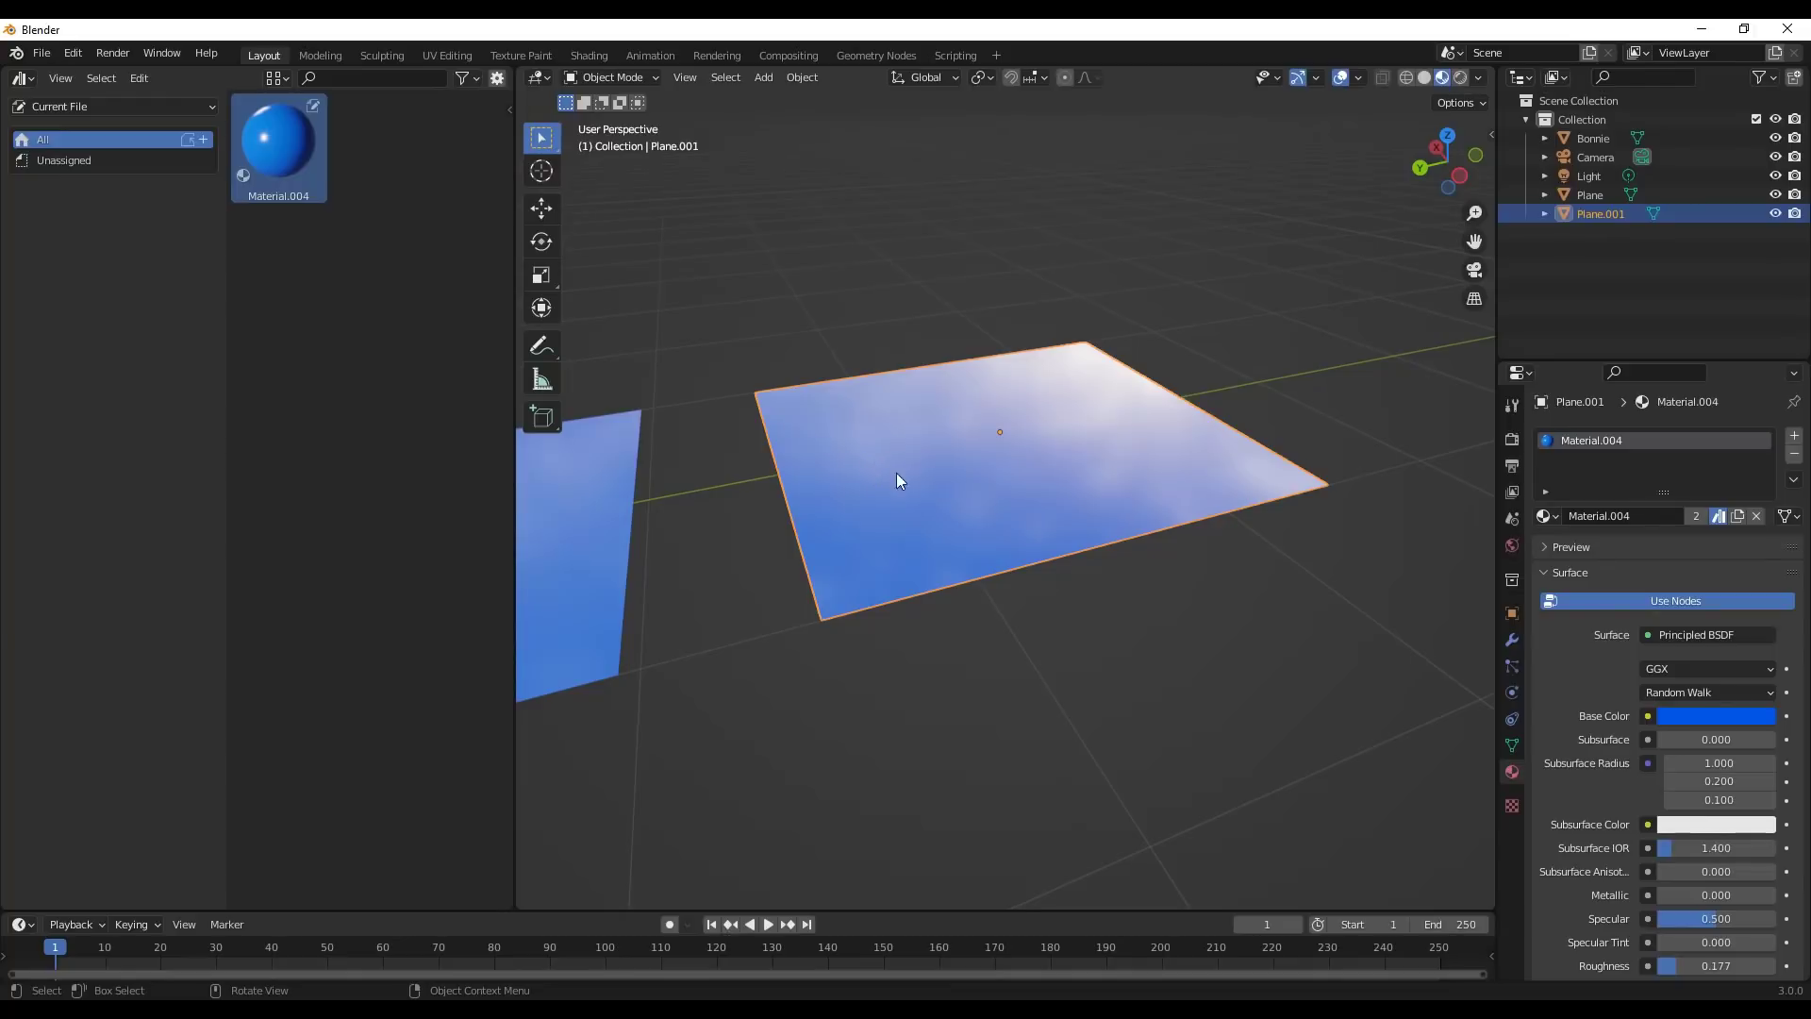
{"action": "middle_click_drag", "start_coordinate": [987, 457], "coordinate": [982, 439]}
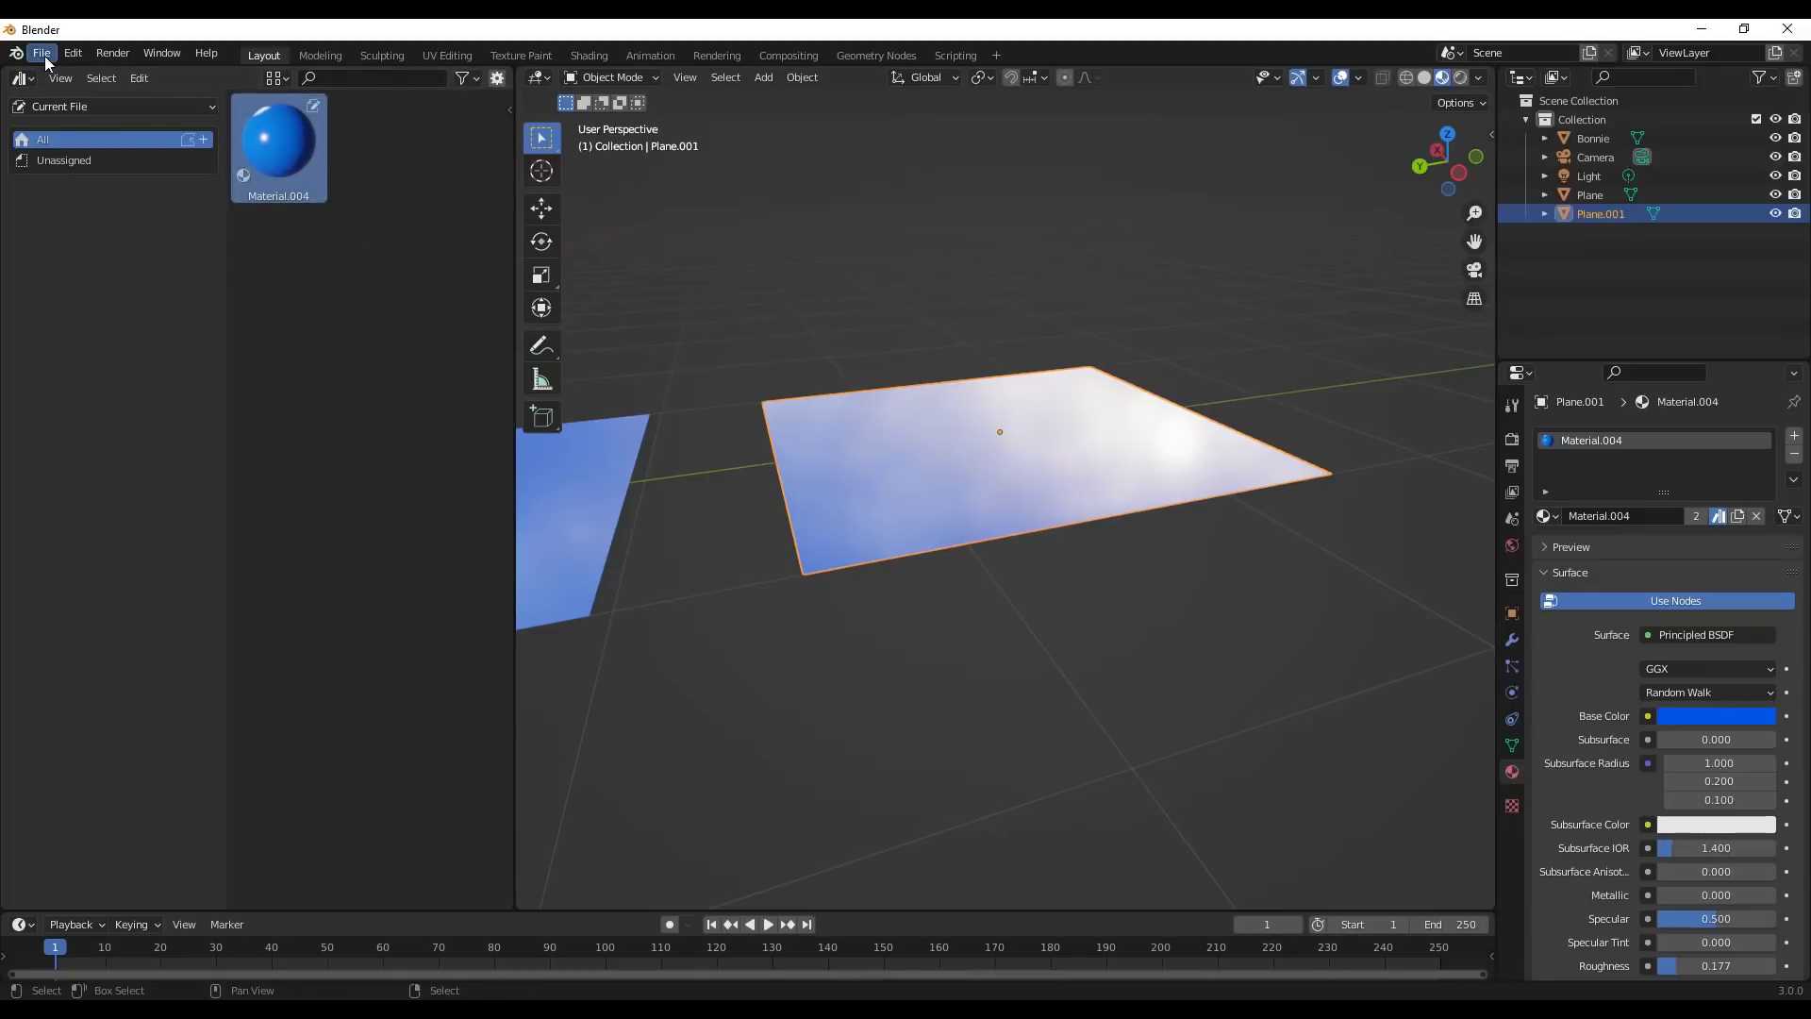
Switch the Asset Browser from the current file's assets to the custom asset library.
{"action": "left_click", "coordinate": [87, 107]}
{"action": "left_click", "coordinate": [82, 158]}
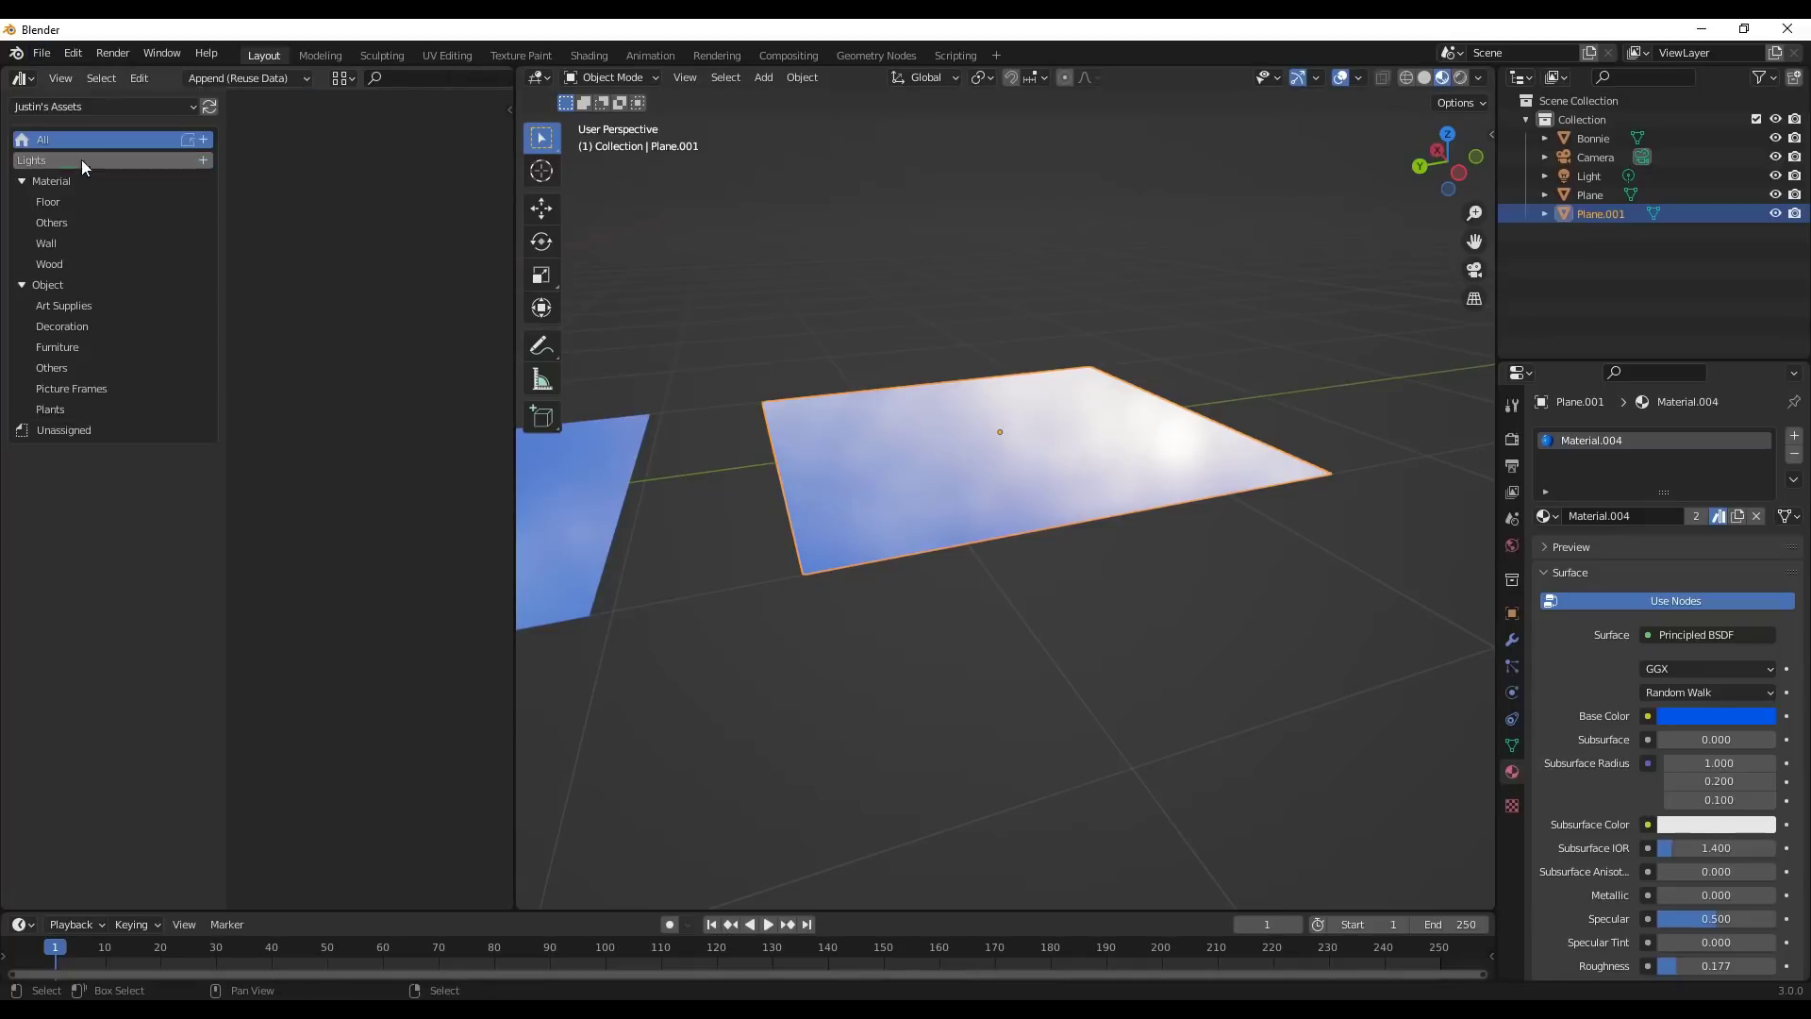